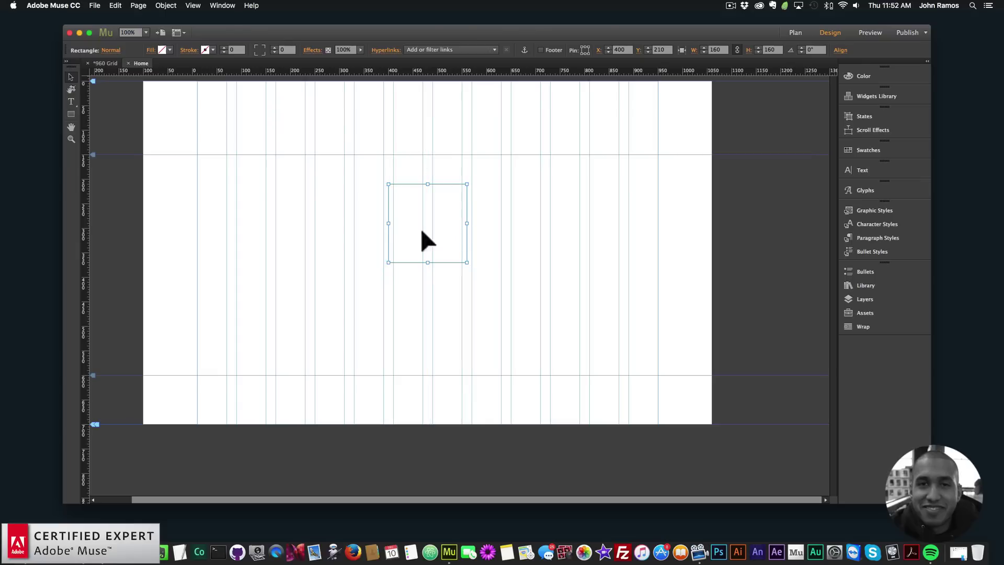
# - Fill the square with orange and set its corner radius to 100 to make it a circle
pyautogui.click(163, 50)
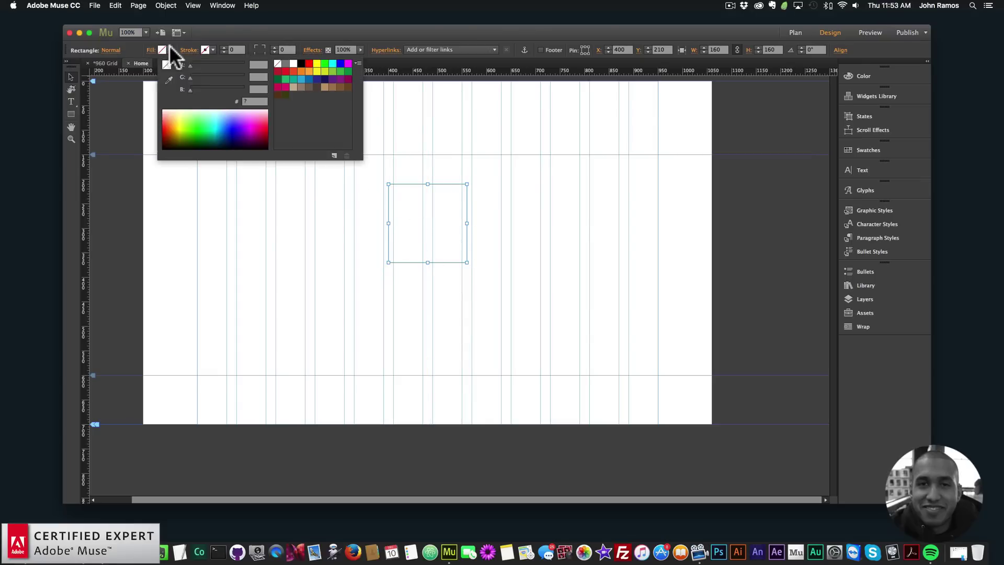
pyautogui.click(302, 71)
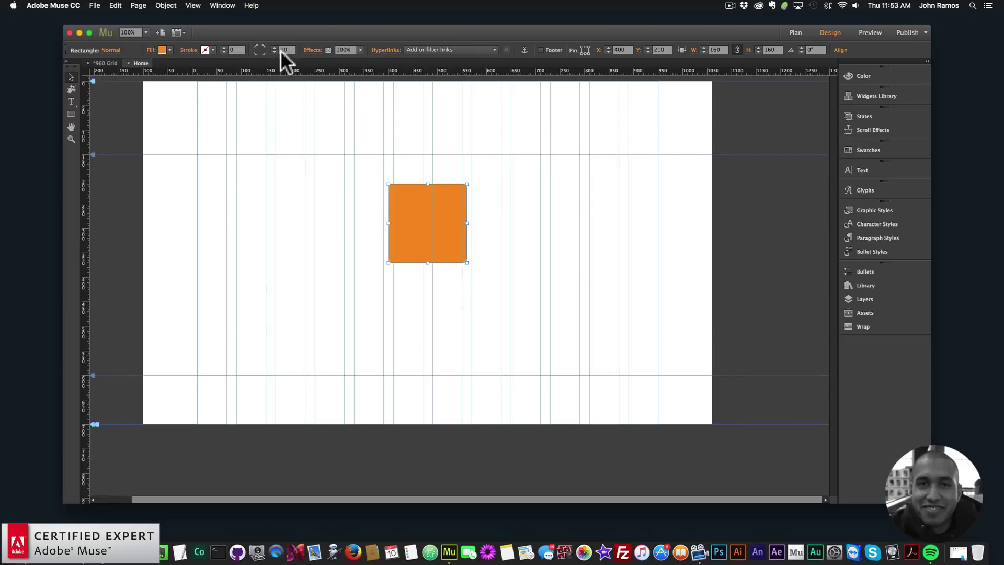
pyautogui.click(350, 251)
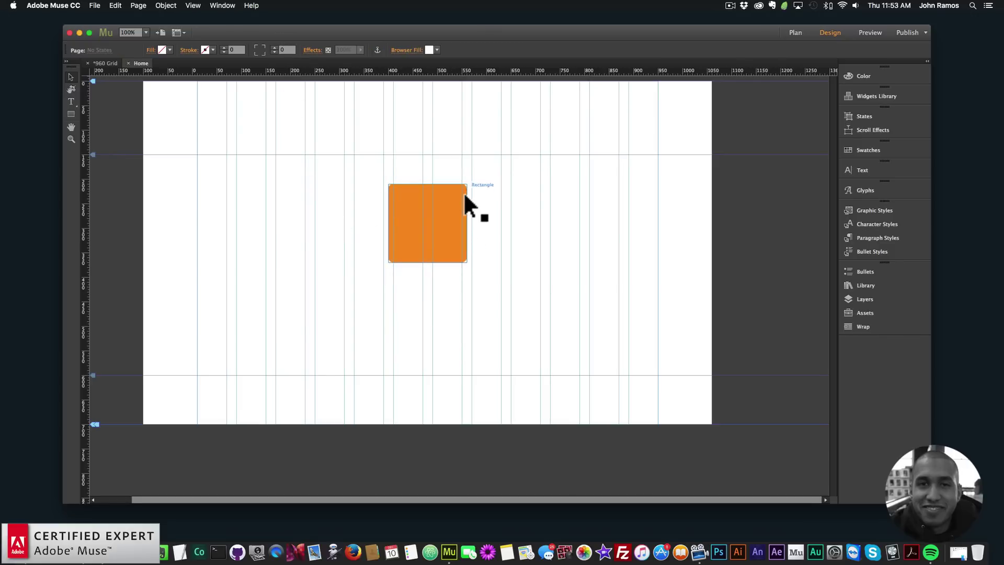
pyautogui.click(424, 211)
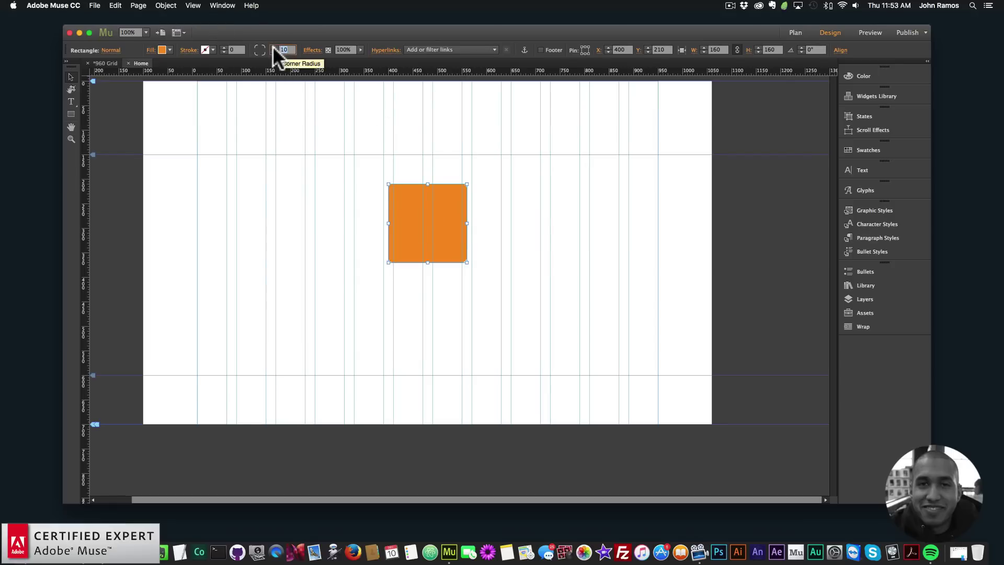
pyautogui.write('100')
pyautogui.press('Return')
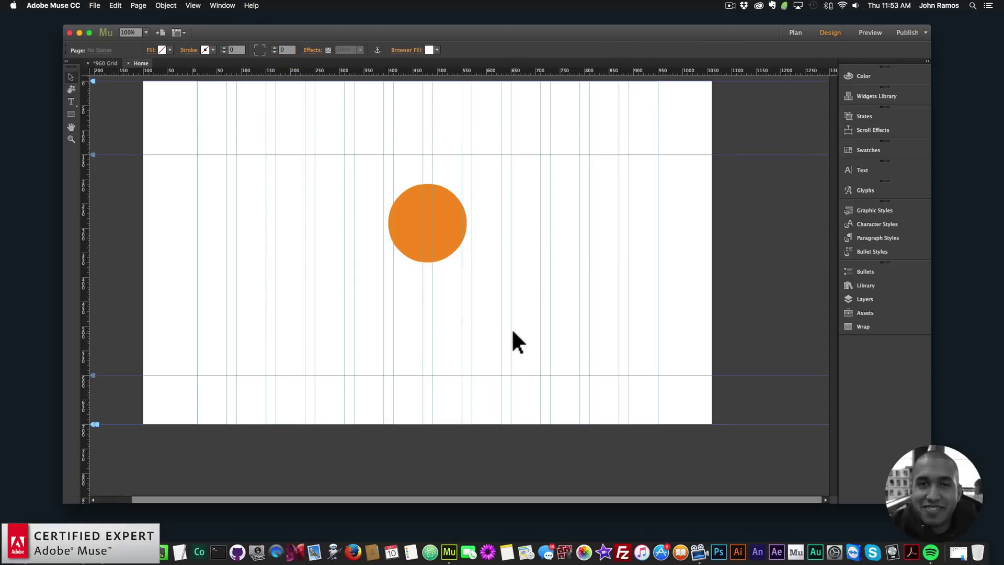
# - Move the orange circle toward the page's left side and paste two copies beside it to form a row of three
pyautogui.moveTo(401, 219); pyautogui.dragTo(327, 209)
pyautogui.press('super+v')
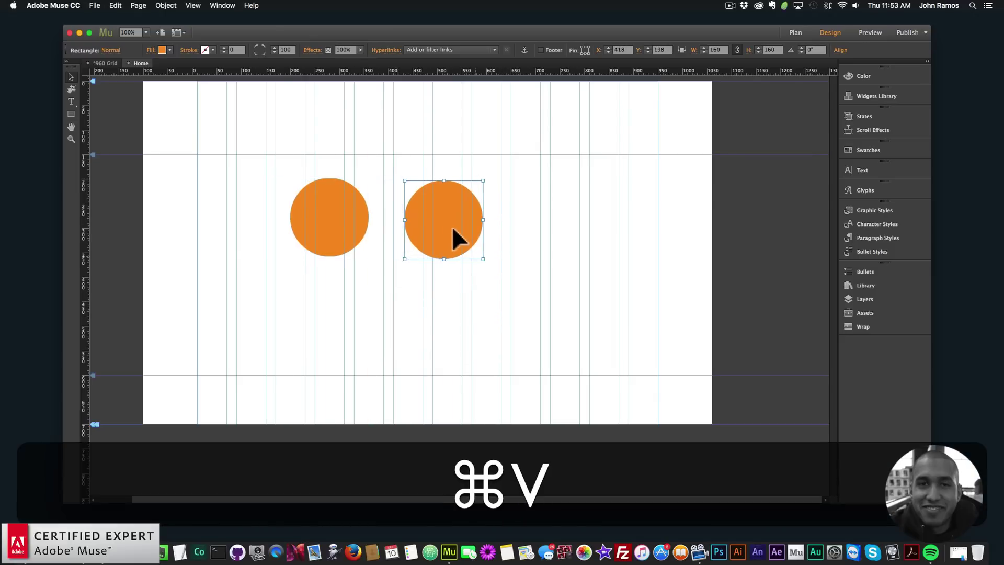
pyautogui.press('super+v')
pyautogui.moveTo(470, 318); pyautogui.dragTo(594, 250)
# - Shift the three circles left and align them evenly at Y 202, with the middle one at X 400 and the last at X 650
pyautogui.moveTo(657, 301); pyautogui.dragTo(238, 196)
pyautogui.moveTo(328, 202); pyautogui.dragTo(297, 203)
pyautogui.click(428, 224)
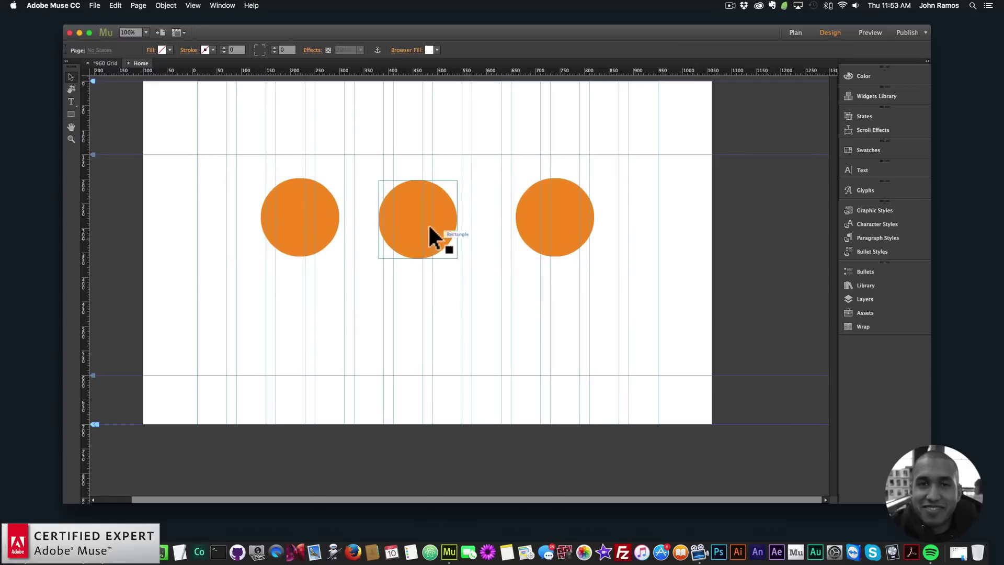
pyautogui.moveTo(428, 223); pyautogui.dragTo(437, 225)
pyautogui.moveTo(554, 228); pyautogui.dragTo(552, 236)
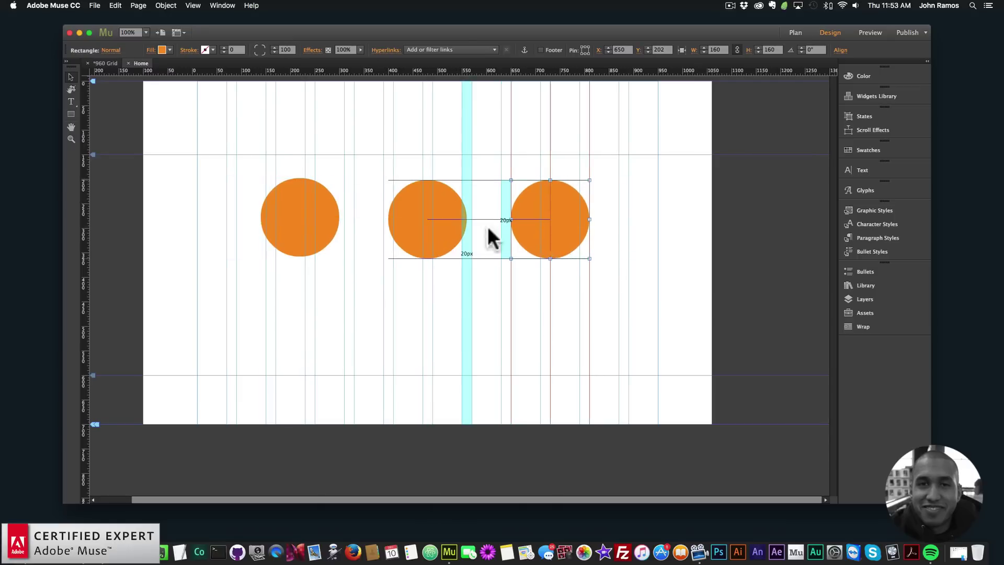
pyautogui.moveTo(288, 206); pyautogui.dragTo(292, 208)
pyautogui.click(446, 334)
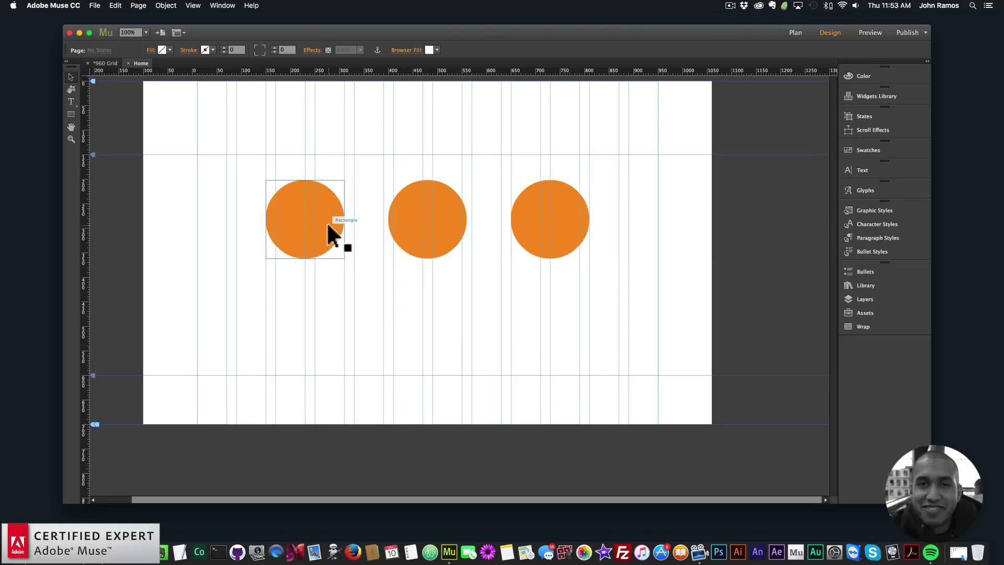
# - Fill the middle circle with yellow and the last circle with green #8CC63F
pyautogui.click(411, 212)
pyautogui.click(171, 49)
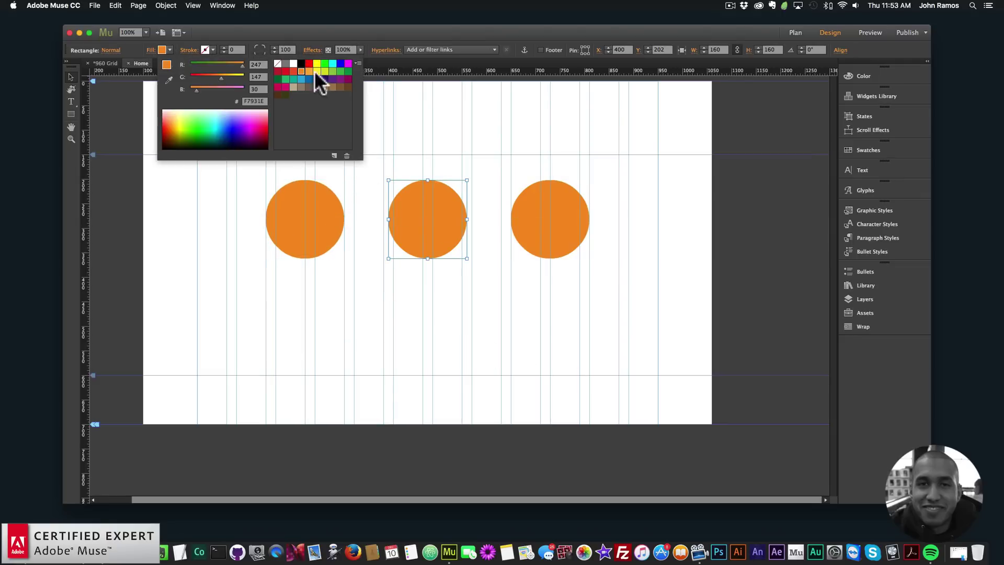
pyautogui.click(316, 70)
pyautogui.click(551, 212)
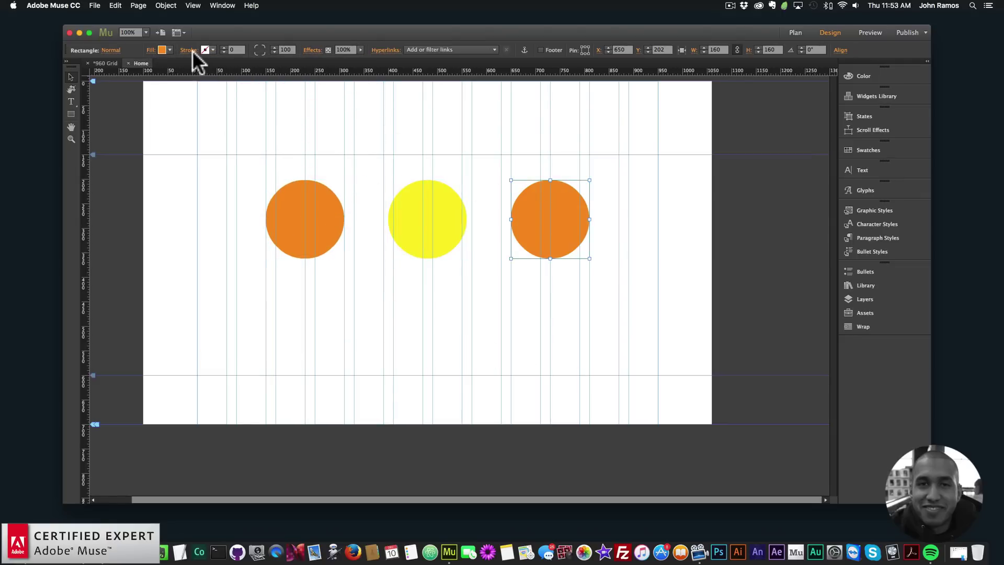
pyautogui.click(170, 49)
pyautogui.click(333, 71)
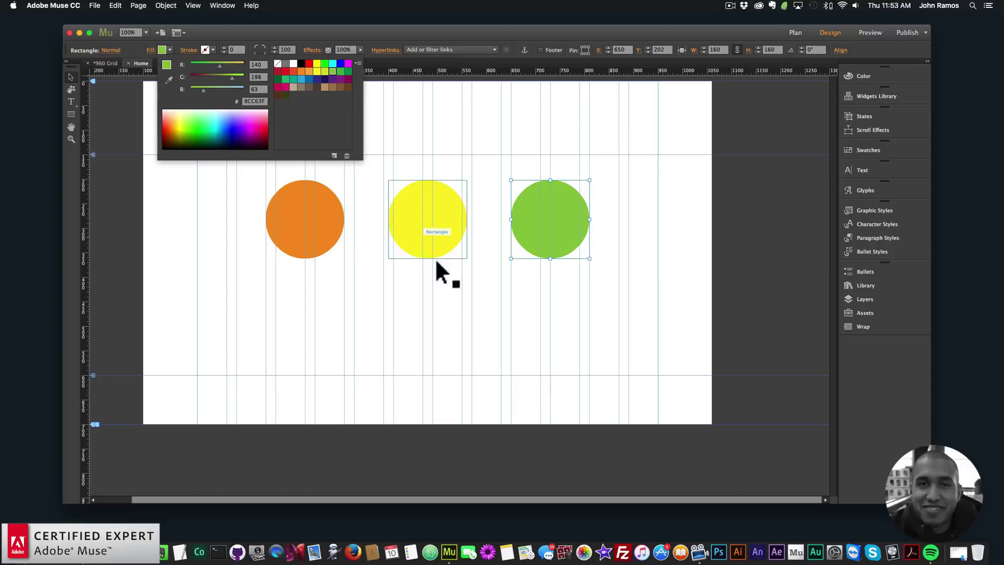
pyautogui.click(438, 272)
pyautogui.click(440, 305)
# - Try moving the orange circle out of the row to X 10, Y 244 and farther down the page, and undo the last move
pyautogui.moveTo(331, 209); pyautogui.dragTo(244, 220)
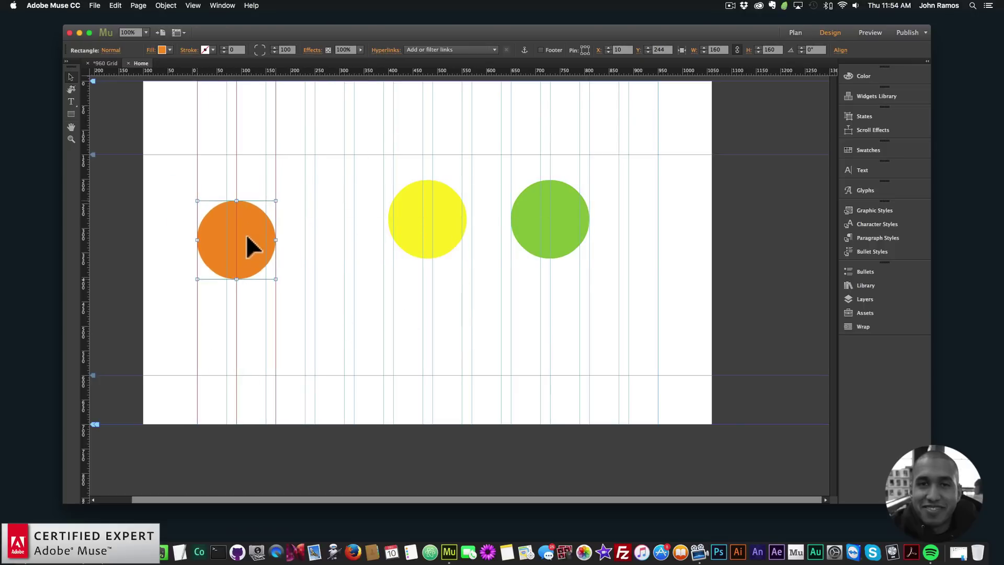
pyautogui.moveTo(274, 262); pyautogui.dragTo(363, 367)
pyautogui.click(437, 406)
pyautogui.press('super+z')
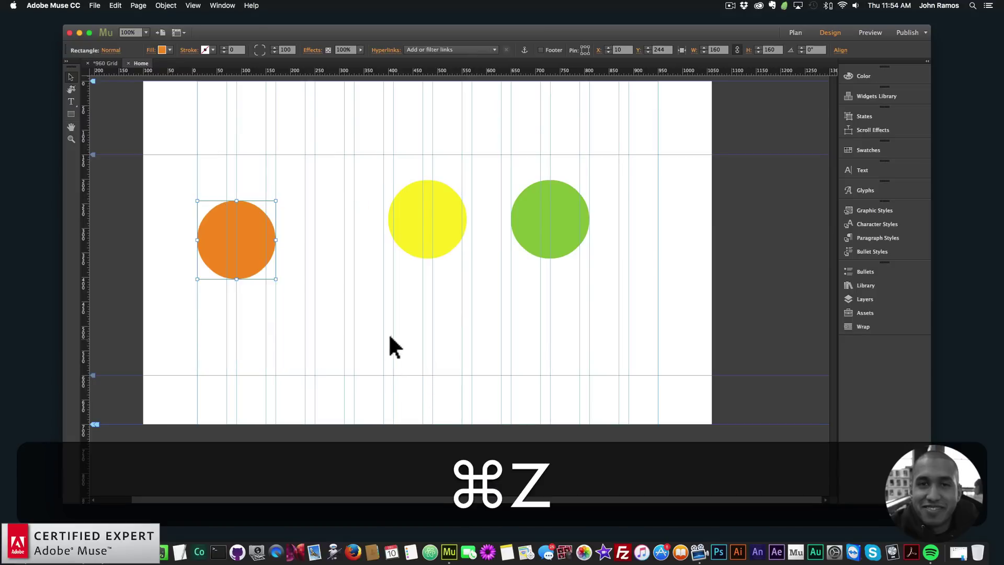
# - Snap the orange circle back in line with the yellow and green circles at X 170, Y 202, undoing a trial move away from them
pyautogui.moveTo(241, 232); pyautogui.dragTo(312, 212)
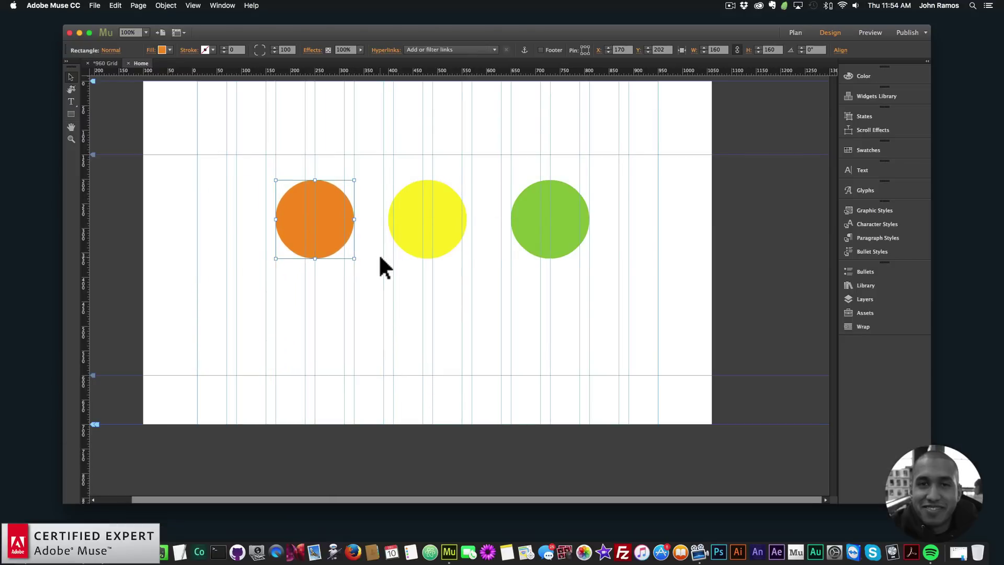
pyautogui.click(381, 264)
pyautogui.click(335, 238)
pyautogui.moveTo(324, 251); pyautogui.dragTo(365, 357)
pyautogui.click(449, 361)
pyautogui.press('super+z')
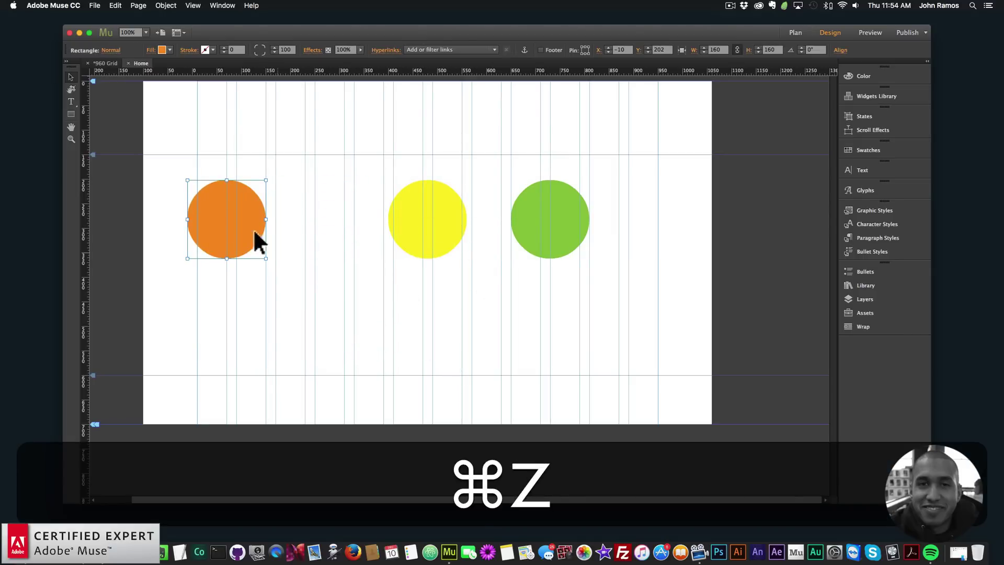
pyautogui.moveTo(253, 228); pyautogui.dragTo(309, 206)
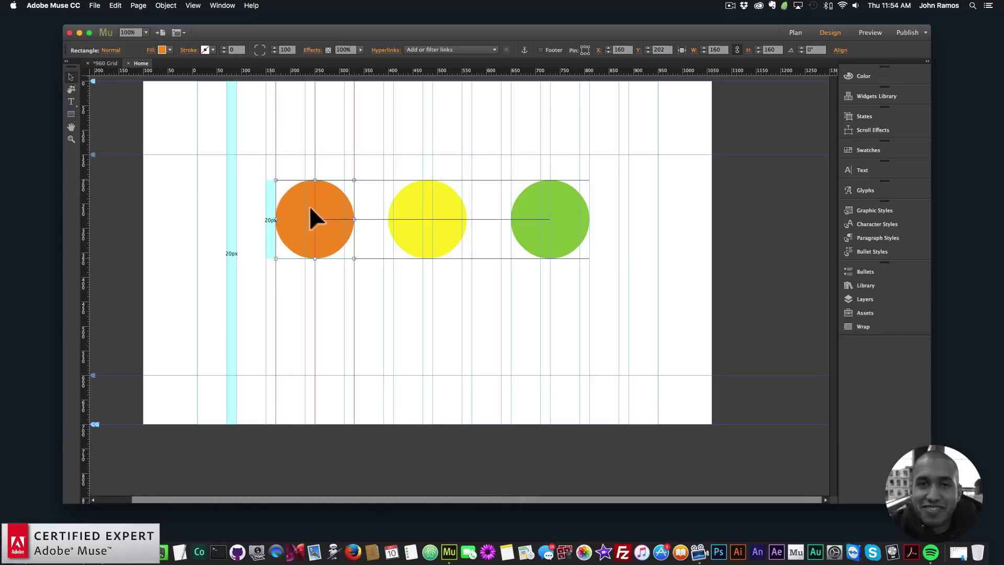
pyautogui.click(446, 317)
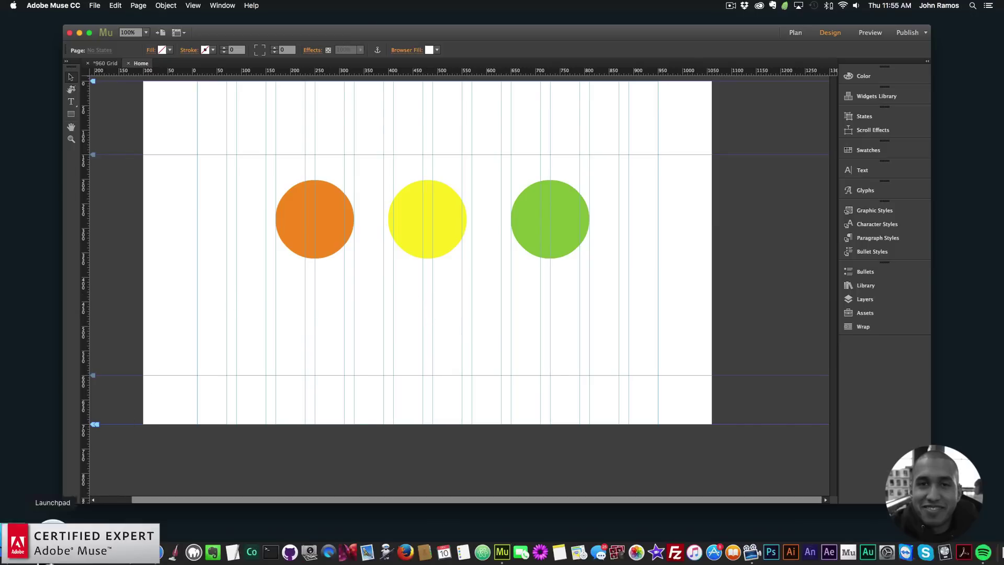
# - Switch to the 10 Adobe Muse Tips for Beginners folder in Finder and check the file size and dimensions of muse-for-you-image-1.jpeg
pyautogui.click(21, 548)
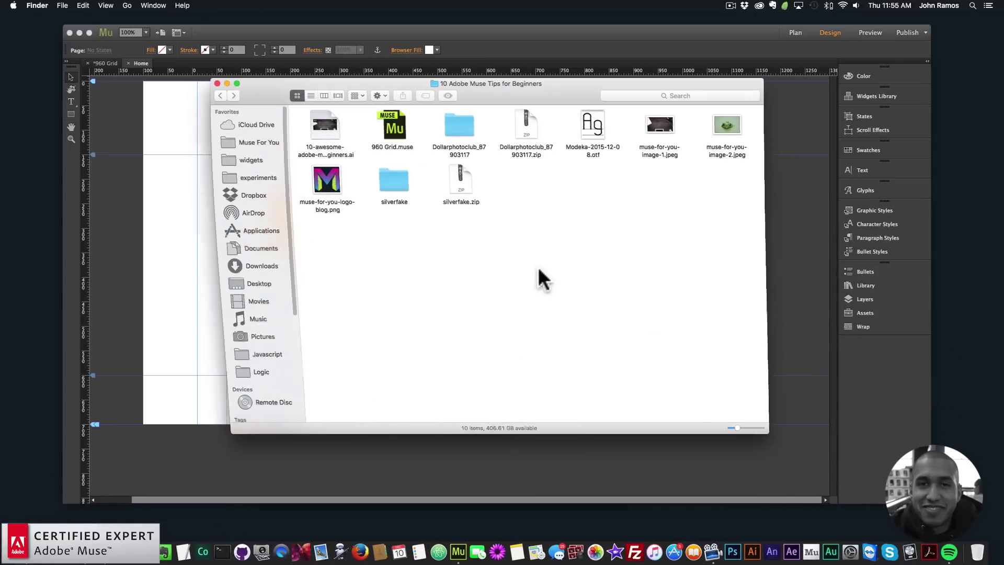
pyautogui.click(657, 120)
pyautogui.click(722, 127)
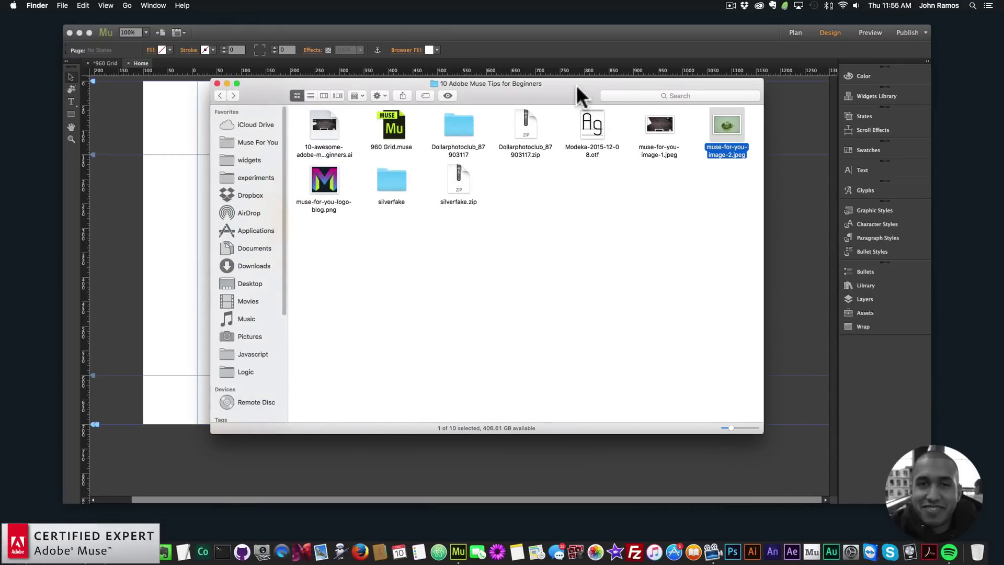
pyautogui.moveTo(577, 85); pyautogui.dragTo(597, 168)
pyautogui.click(660, 202)
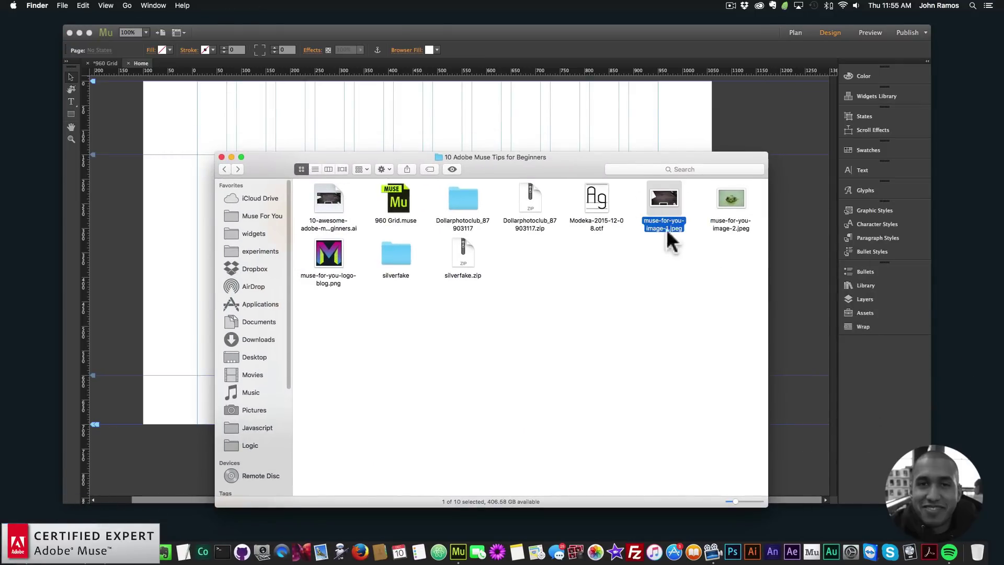
pyautogui.click(663, 246)
pyautogui.click(662, 197)
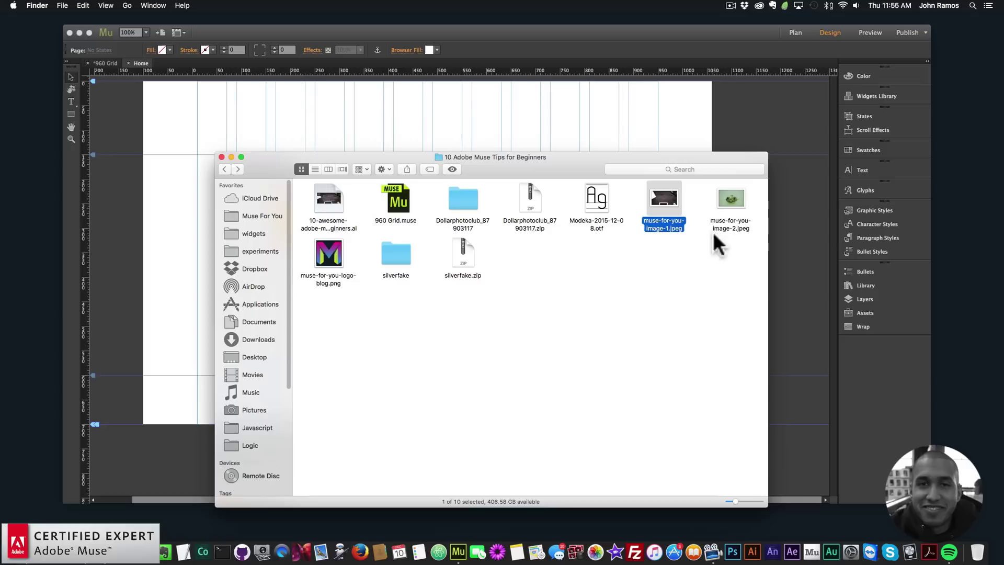
pyautogui.rightClick(663, 196)
pyautogui.click(695, 259)
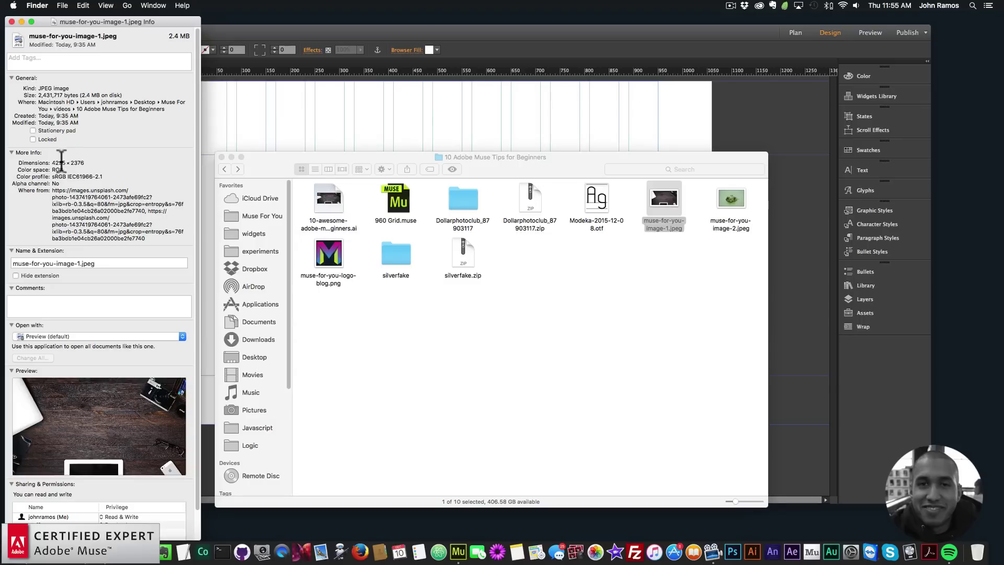
pyautogui.click(12, 21)
# - Check the file size and dimensions of muse-for-you-image-2.jpeg in its file information
pyautogui.click(729, 196)
pyautogui.rightClick(728, 194)
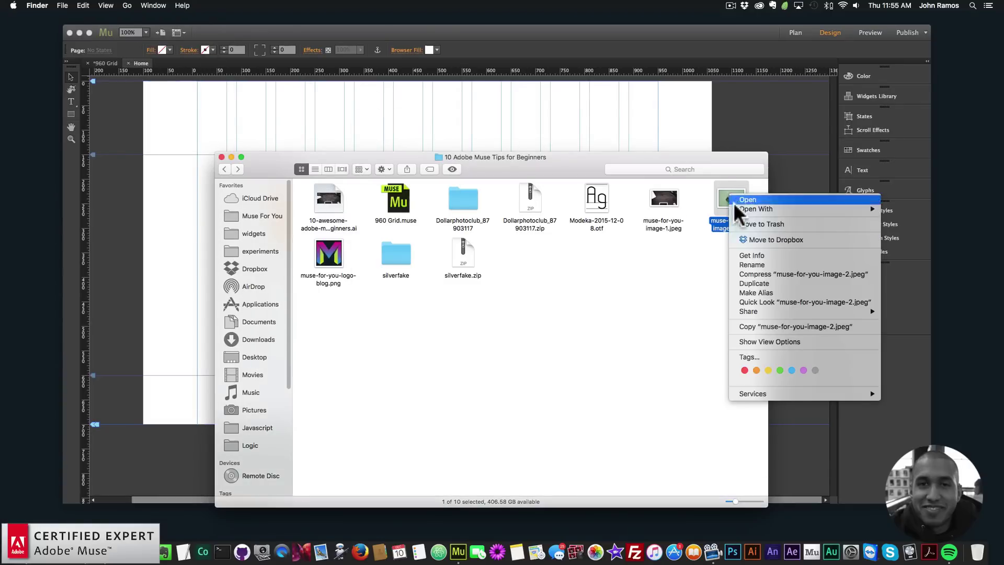
pyautogui.click(752, 254)
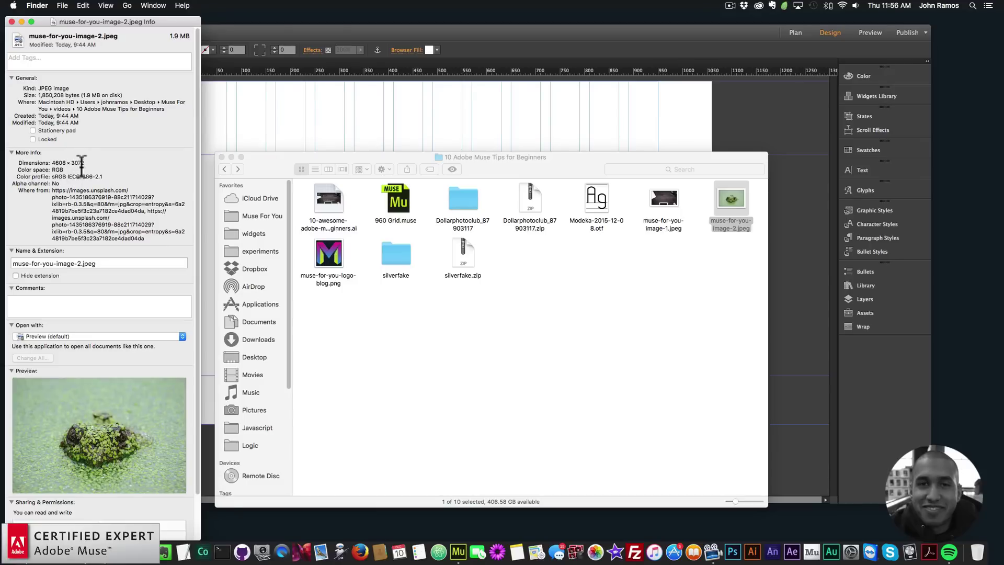
pyautogui.click(12, 22)
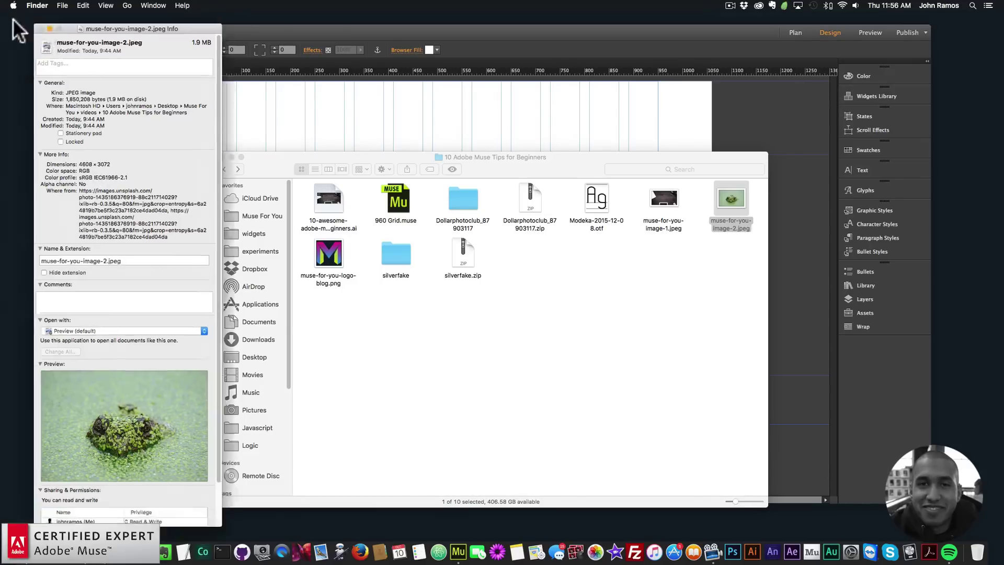
# - Preview muse-for-you-image-1.jpeg and muse-for-you-image-2.jpeg one after the other, closing each preview
pyautogui.doubleClick(671, 193)
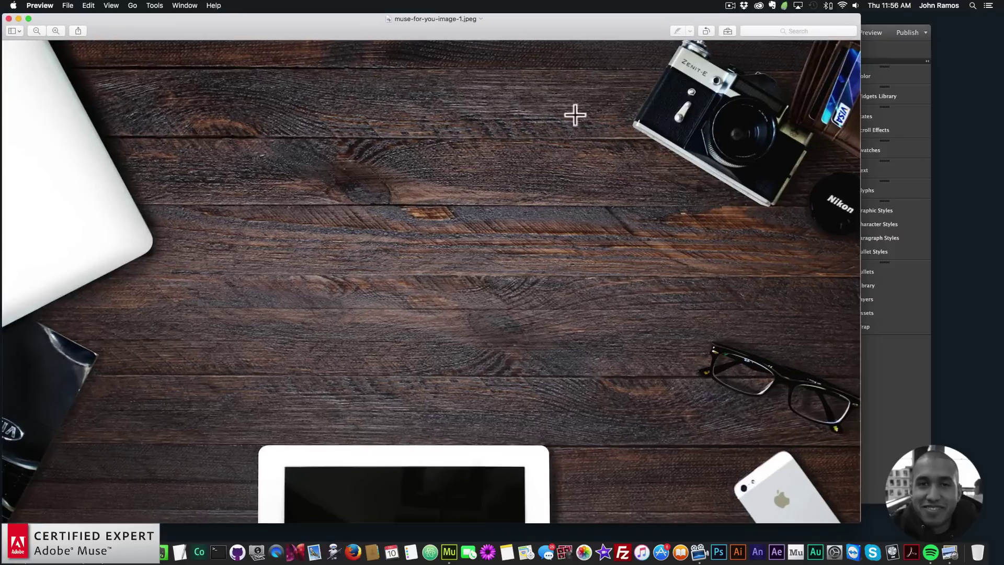
pyautogui.click(8, 19)
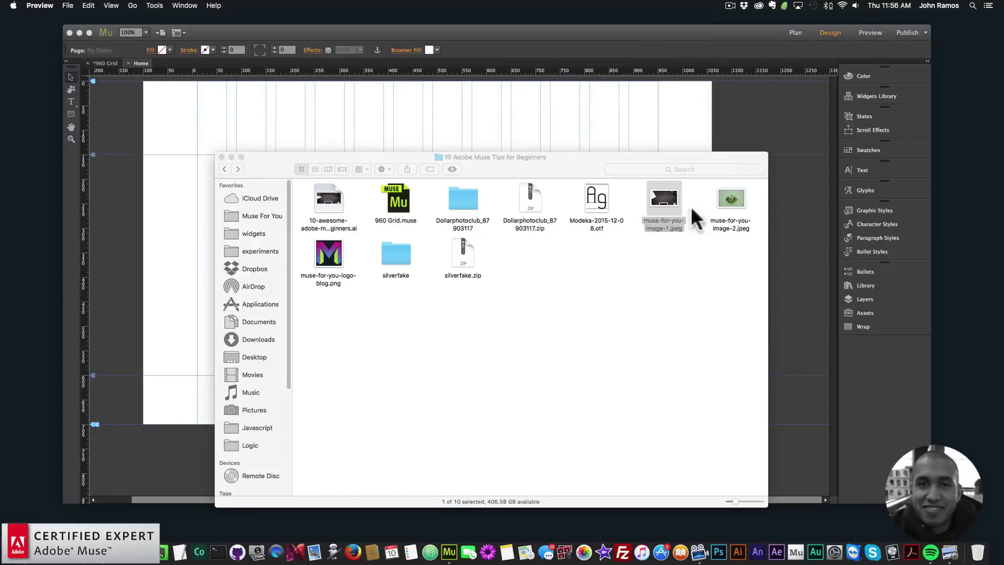
pyautogui.doubleClick(734, 202)
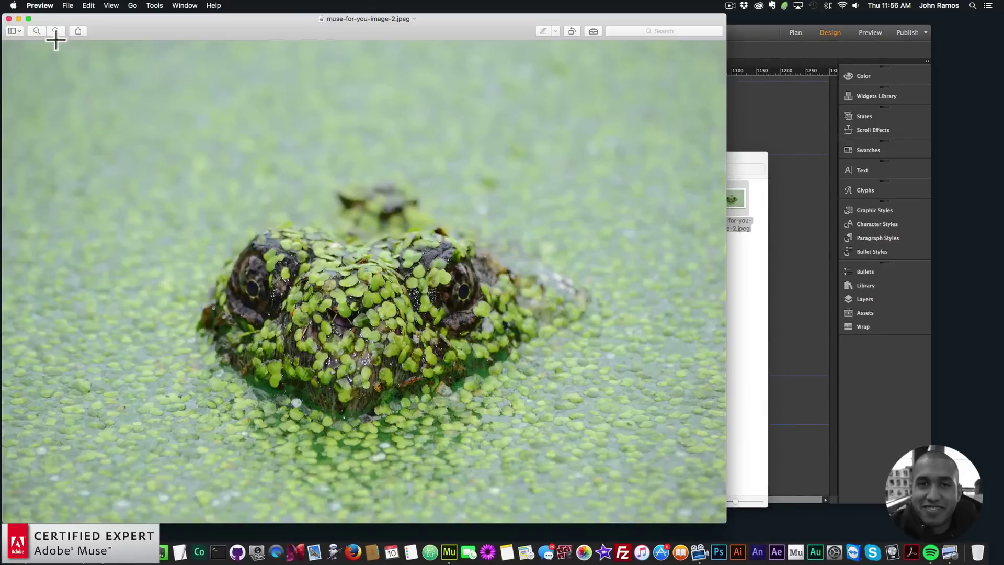
pyautogui.click(9, 19)
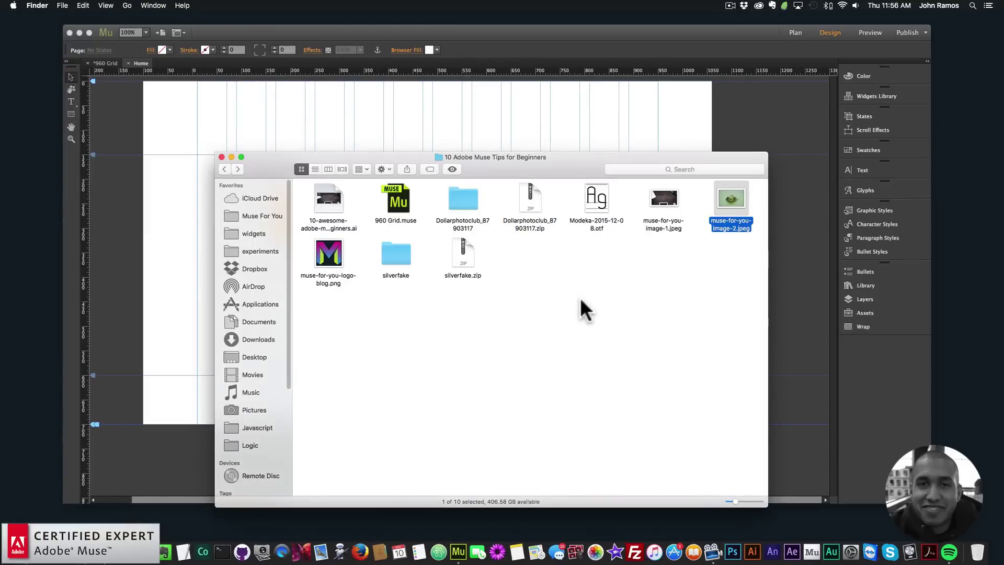
pyautogui.click(580, 301)
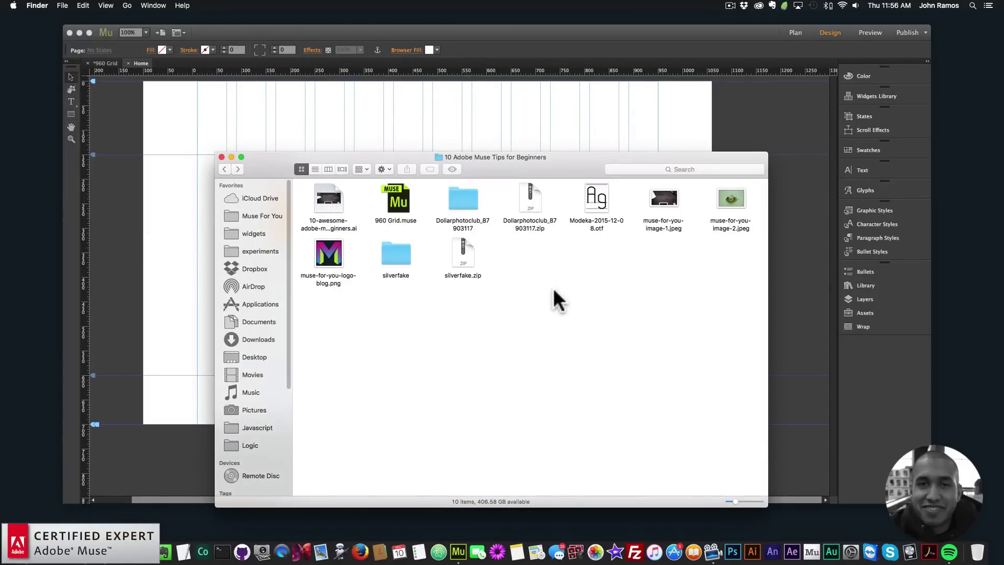
# - Move the Finder window aside, return to Adobe Muse and delete all three circles from the Home page
pyautogui.click(661, 200)
pyautogui.moveTo(576, 163); pyautogui.dragTo(743, 292)
pyautogui.click(654, 234)
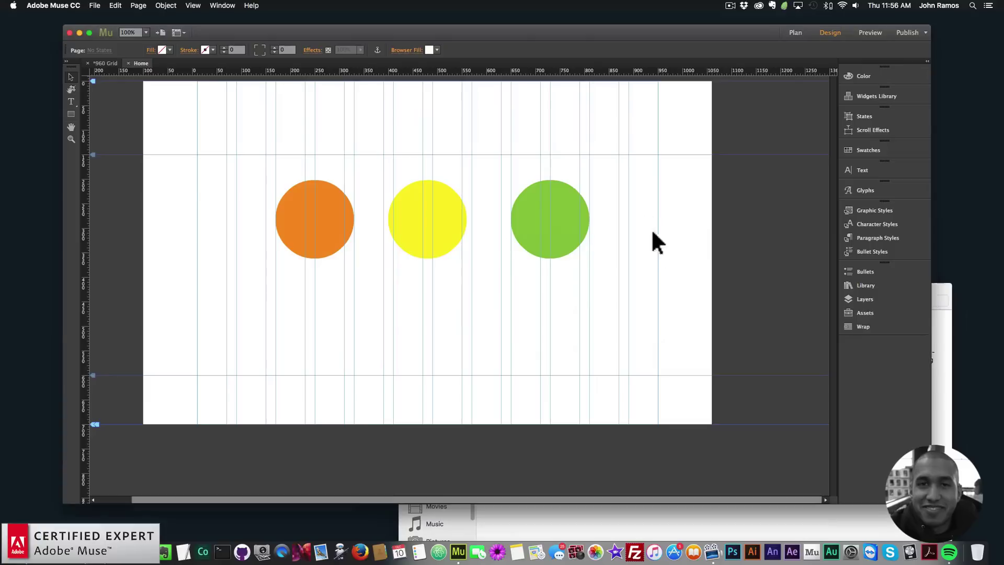
pyautogui.moveTo(653, 234); pyautogui.dragTo(244, 178)
pyautogui.press('BackSpace')
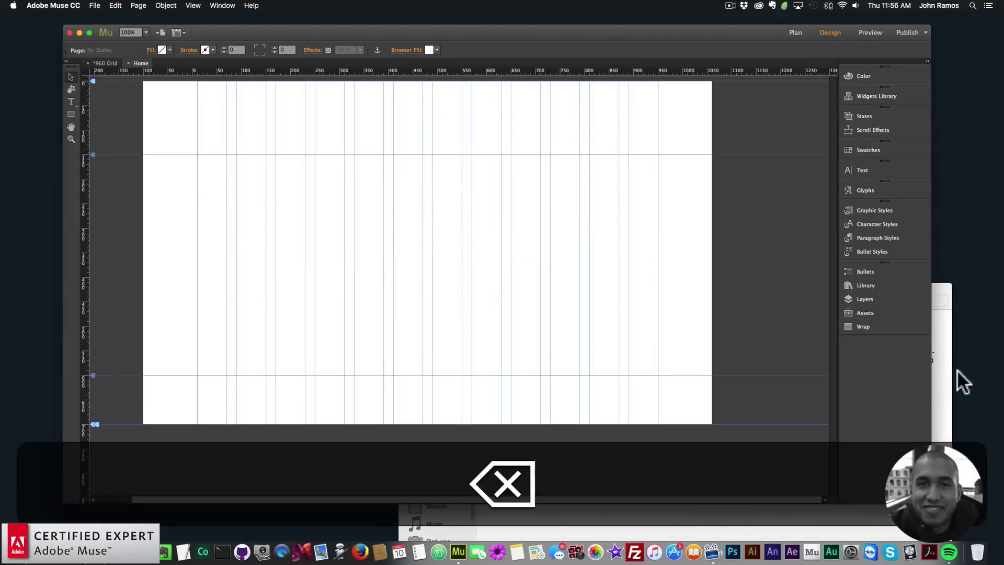
# - Place muse-for-you-image-1.jpeg from the Finder folder onto the Home page at X -46, Y 150
pyautogui.click(943, 366)
pyautogui.moveTo(848, 330); pyautogui.dragTo(287, 218)
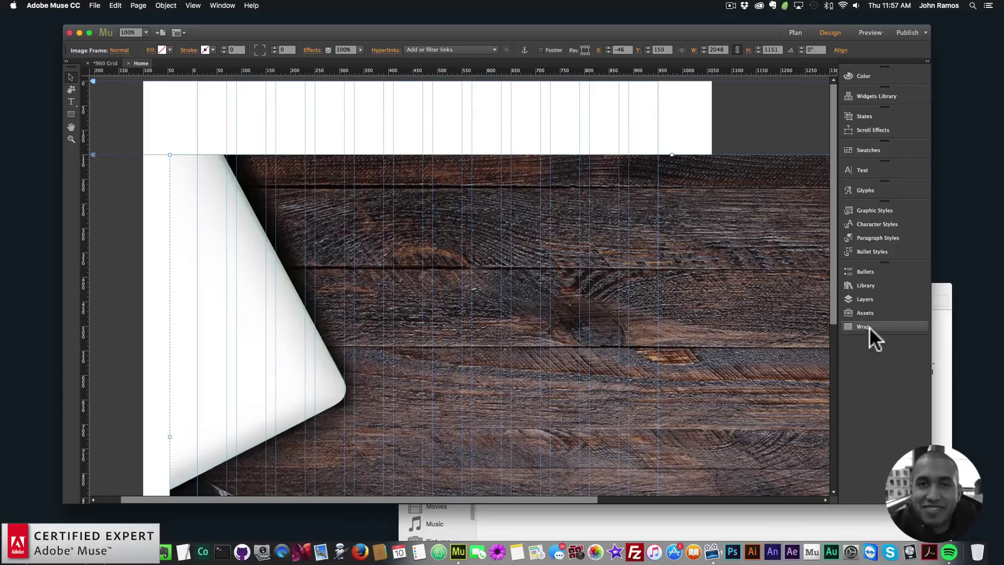
# - Show the site's assets list and examine the entry for muse-for-you-image-1.jpeg
pyautogui.click(867, 313)
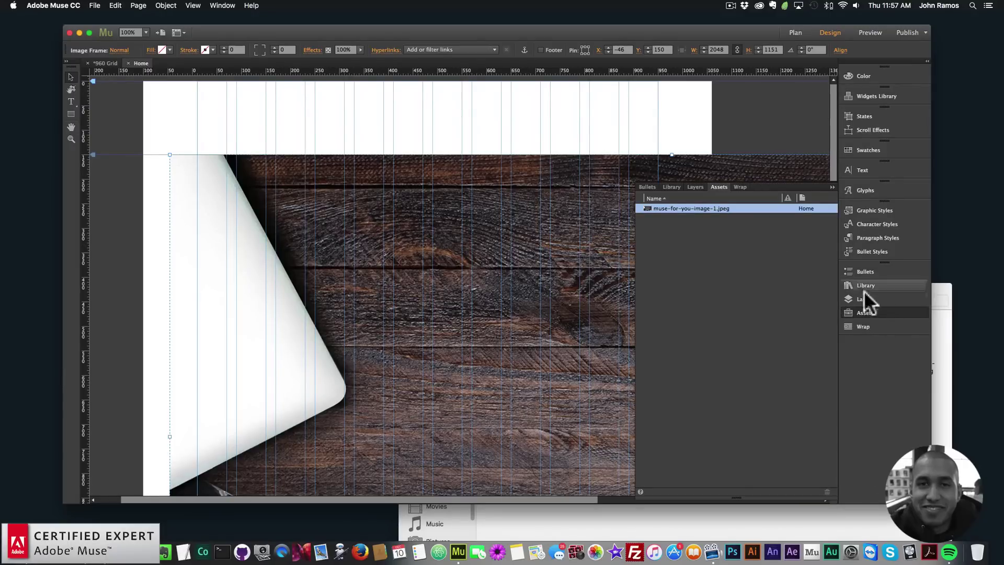
pyautogui.click(222, 6)
pyautogui.click(238, 76)
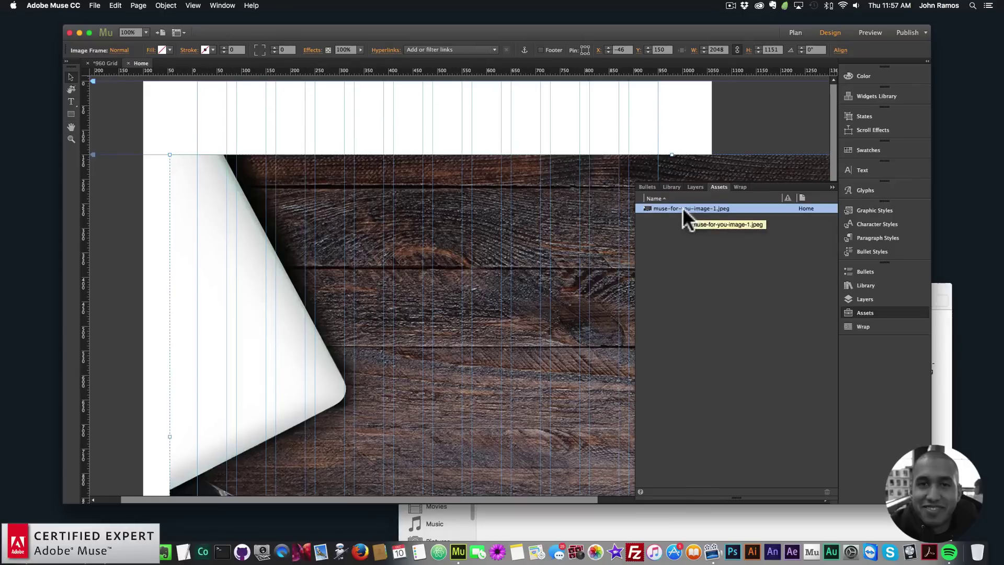
pyautogui.moveTo(648, 208)
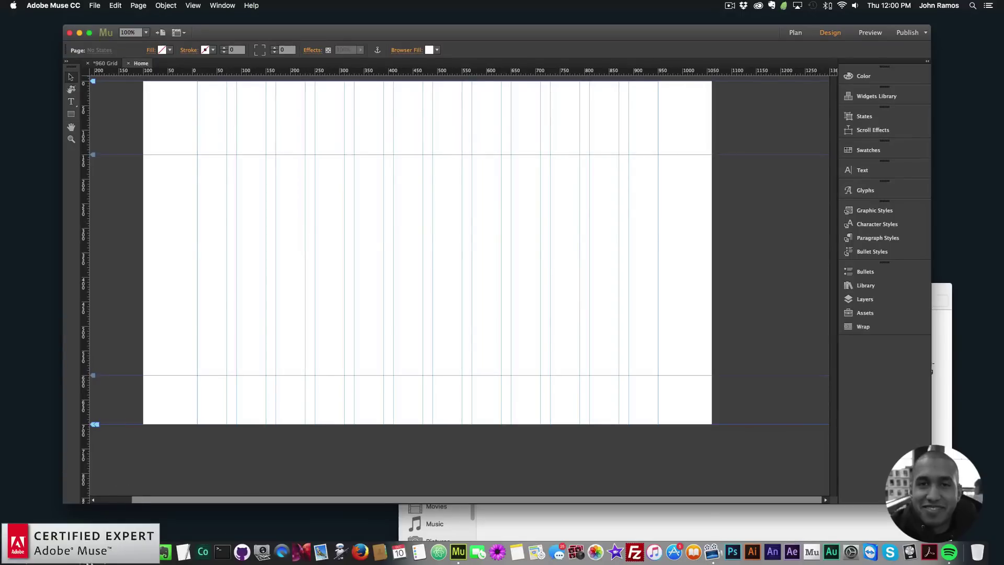
# - Switch to Chrome, load compressjpeg.com and shift the browser window aside
pyautogui.click(99, 549)
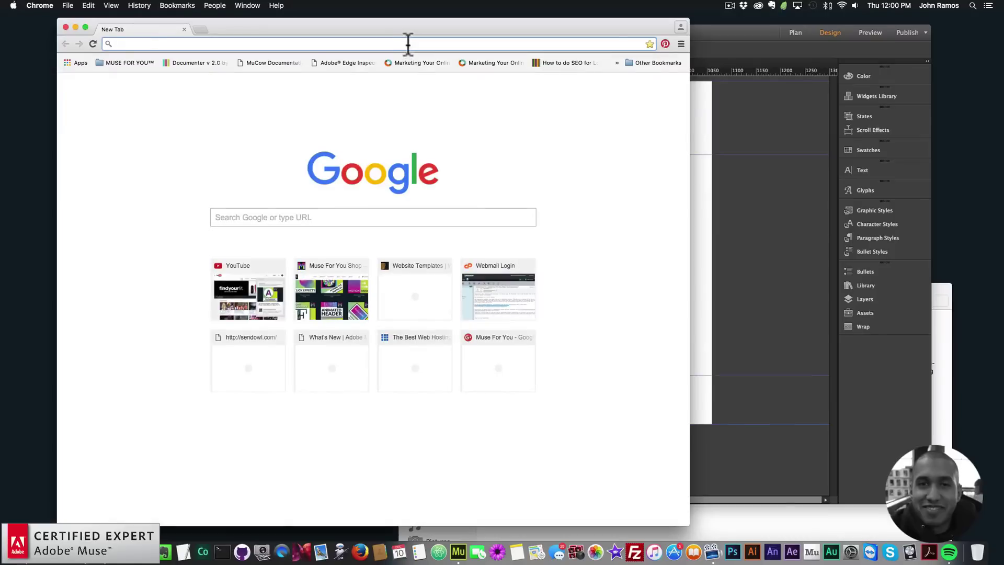
pyautogui.click(408, 44)
pyautogui.write('compressjpeg')
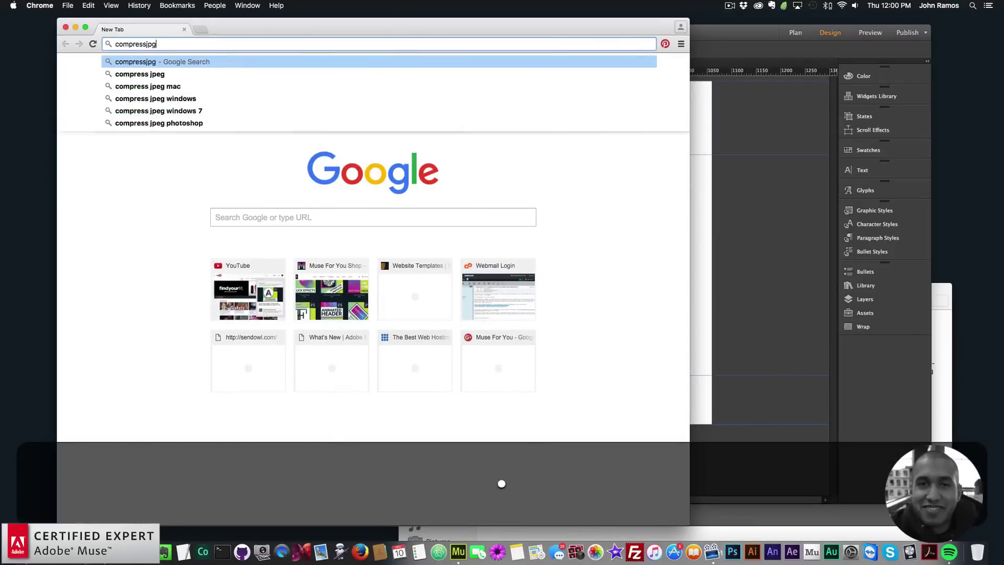
pyautogui.write('.com')
pyautogui.press('Return')
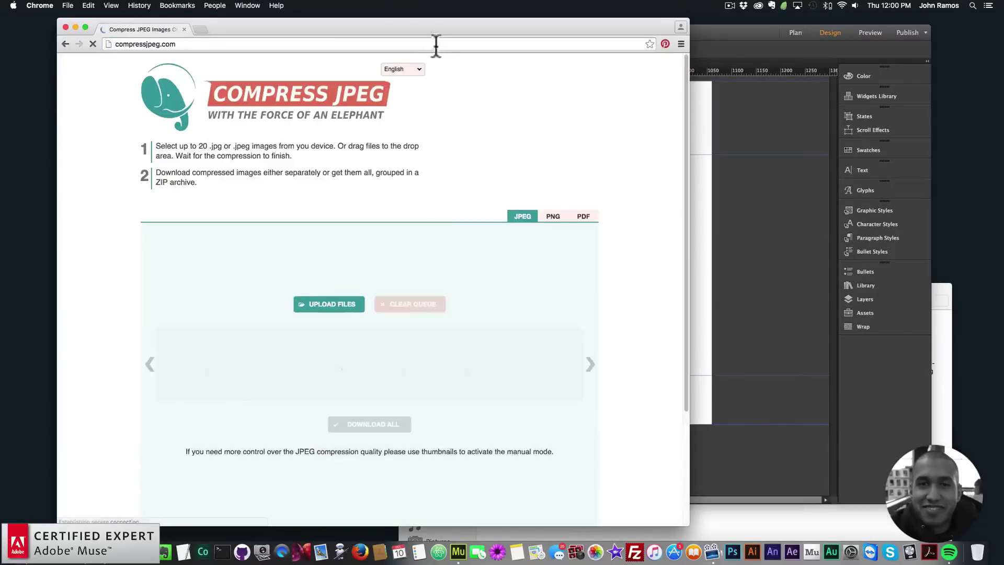
pyautogui.moveTo(438, 30); pyautogui.dragTo(503, 33)
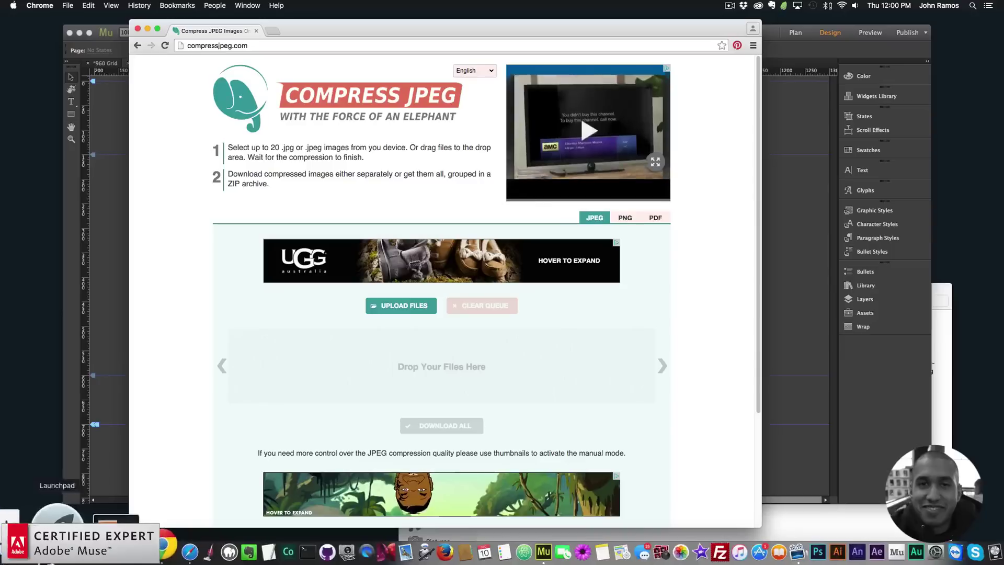
# - Bring the Finder folder with the tutorial files forward and open muse-for-you-image-2.jpeg in Preview
pyautogui.click(13, 536)
pyautogui.moveTo(661, 284); pyautogui.dragTo(634, 286)
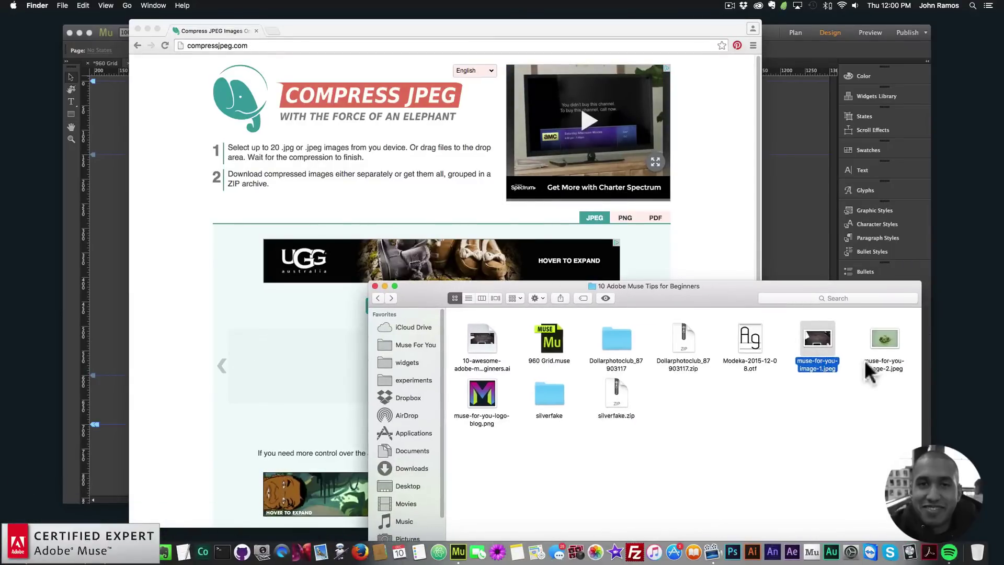
pyautogui.click(883, 345)
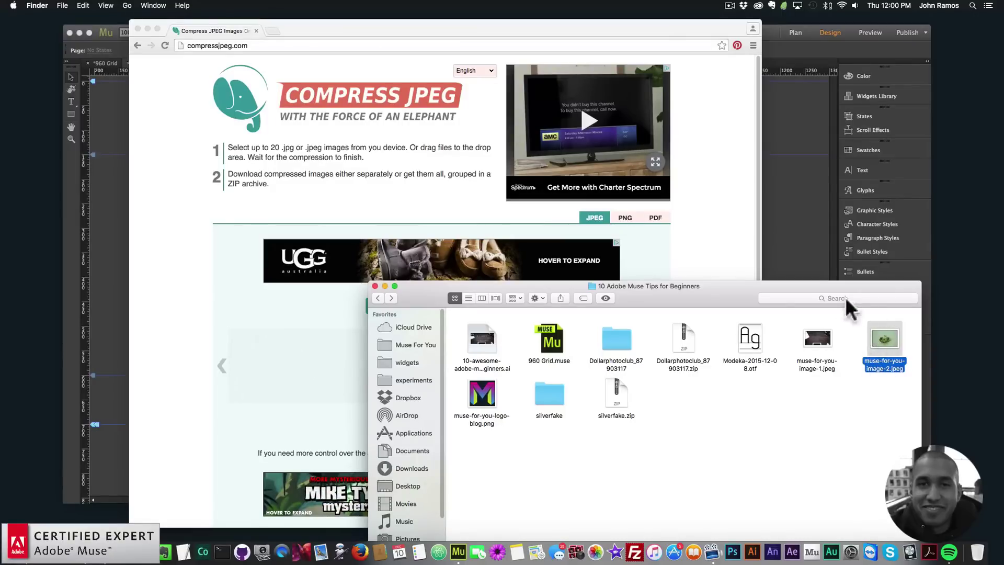
pyautogui.rightClick(880, 332)
pyautogui.moveTo(833, 342)
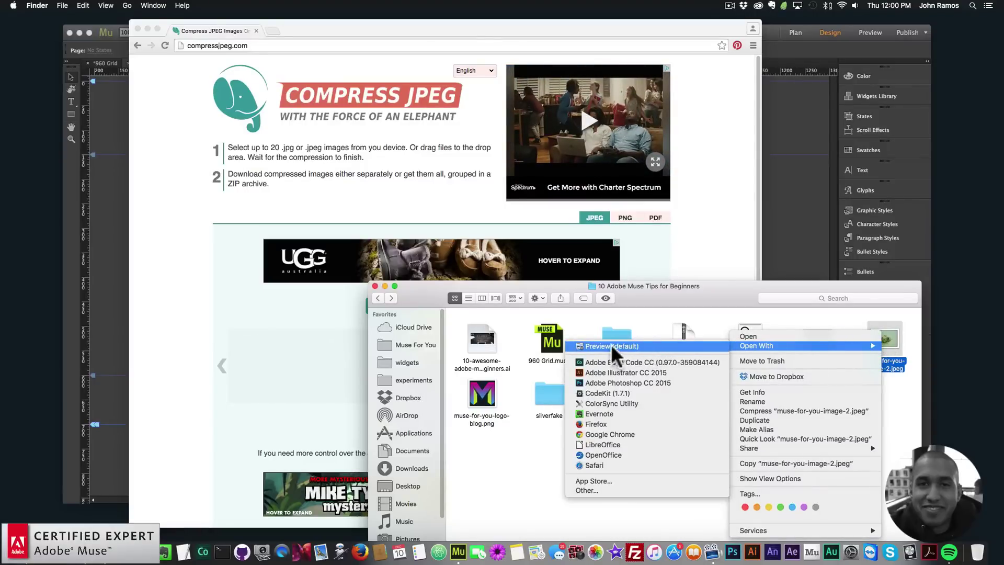
pyautogui.click(618, 343)
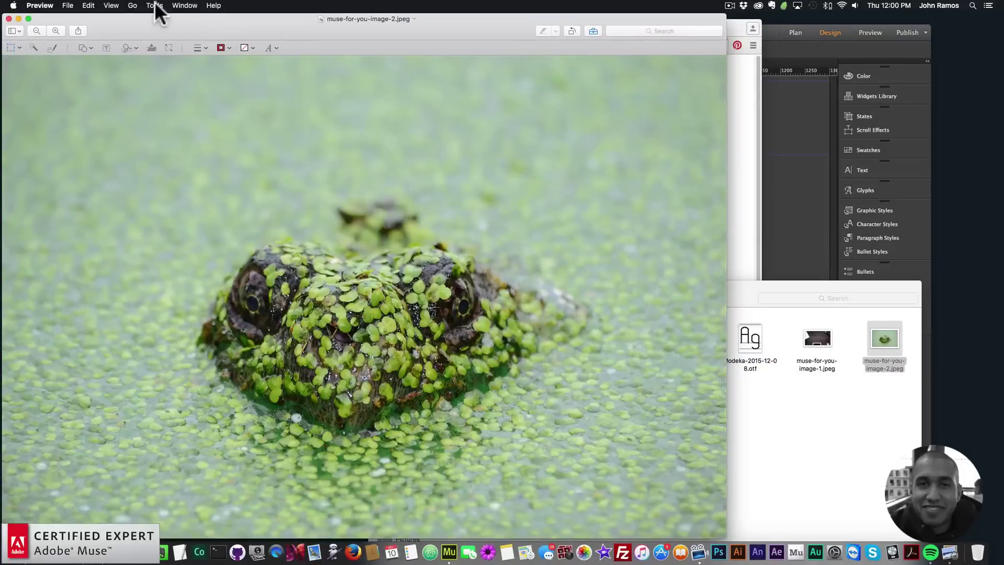
# - Resize muse-for-you-image-2.jpeg proportionally to a width of 2048 pixels, then save and close it
pyautogui.click(154, 5)
pyautogui.click(177, 50)
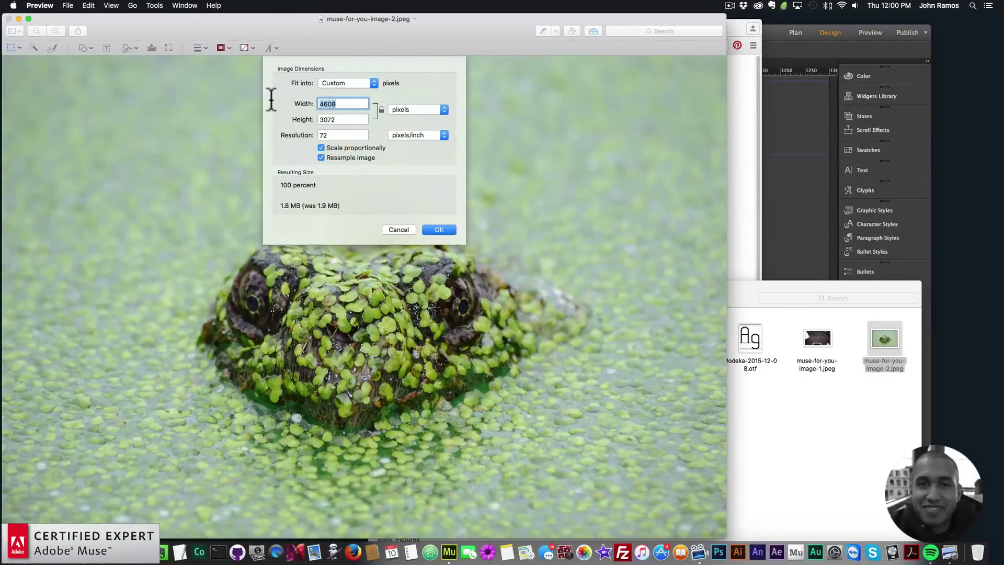
pyautogui.write('2048')
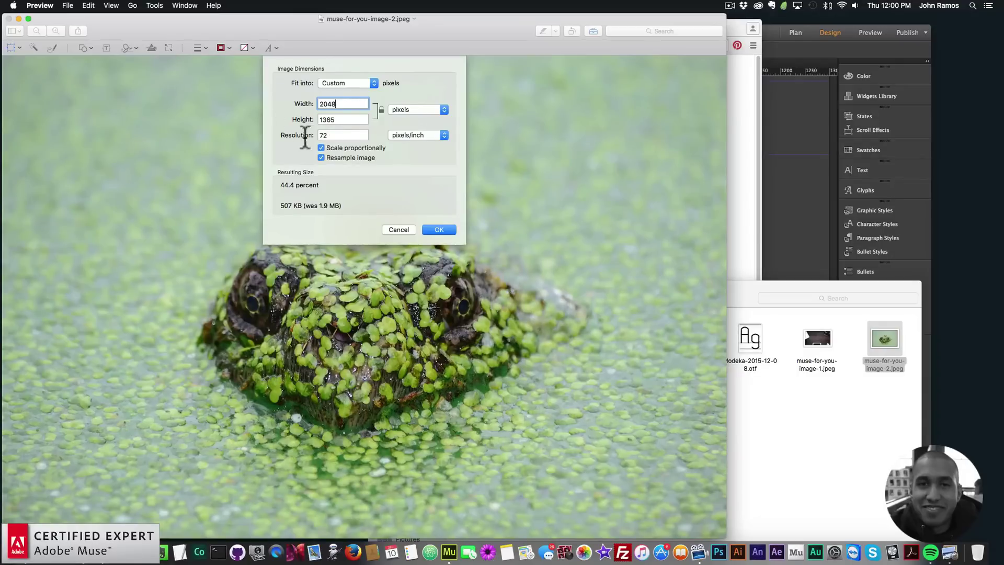
pyautogui.click(442, 230)
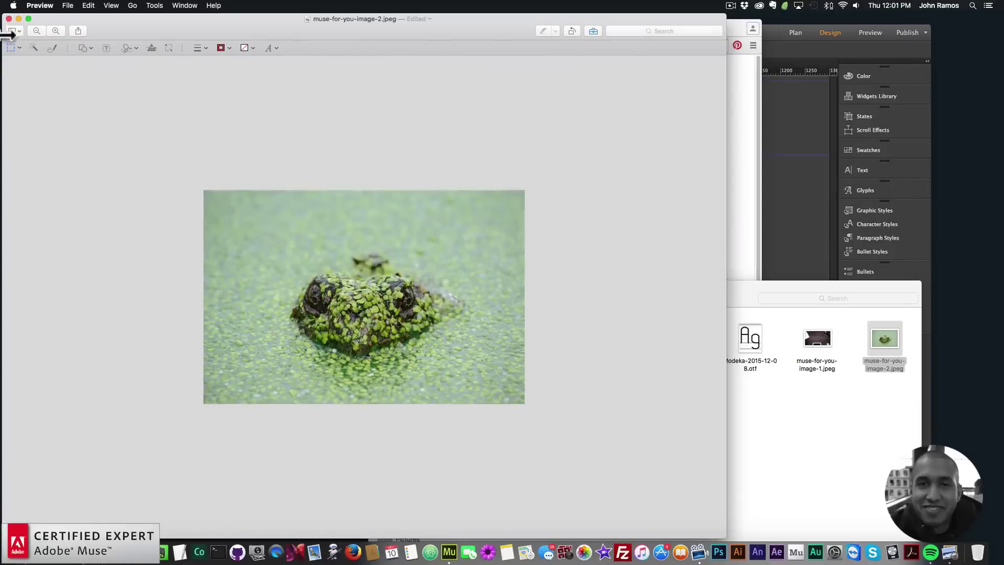
pyautogui.press('super+s')
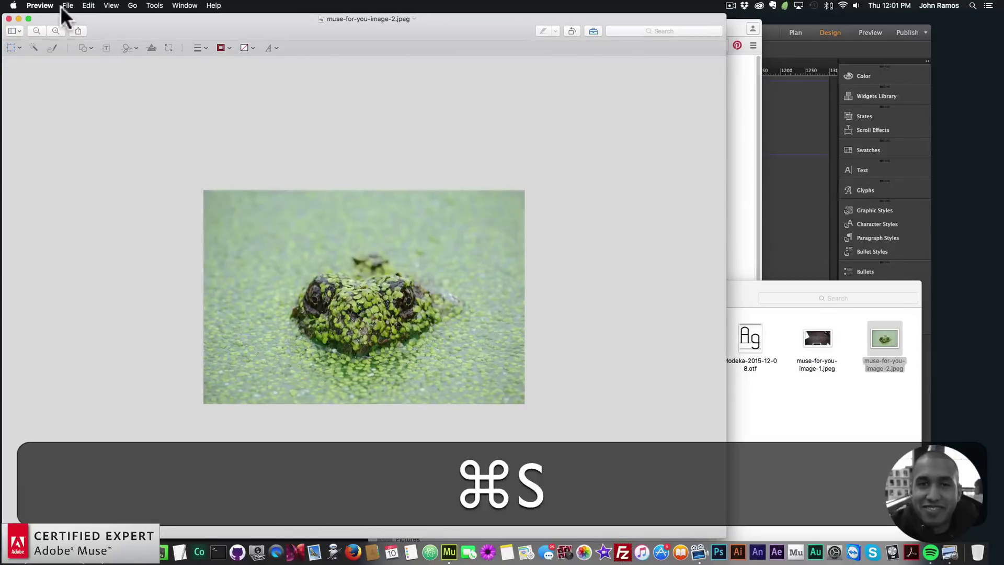
pyautogui.click(65, 6)
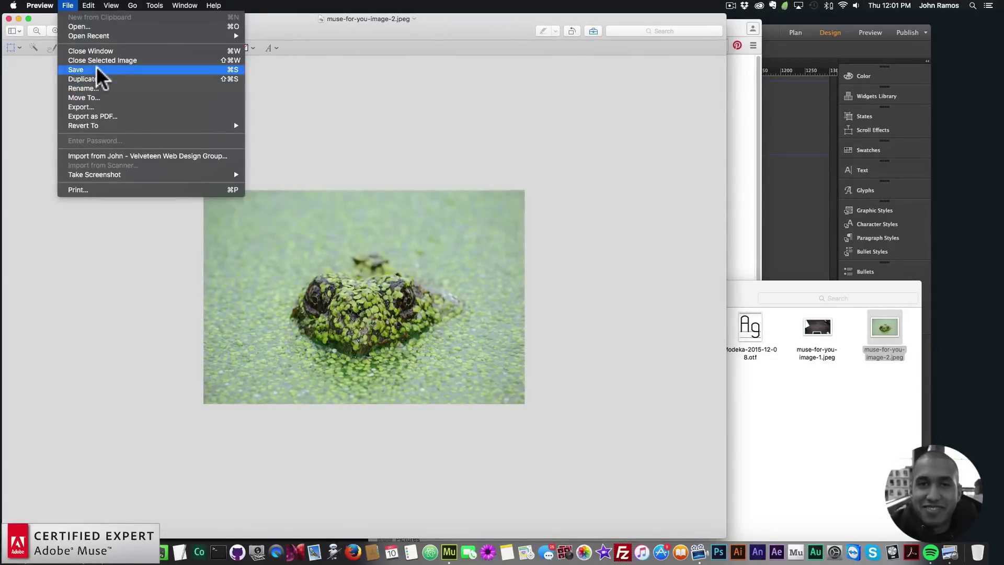
pyautogui.click(97, 68)
pyautogui.click(8, 19)
# - Open muse-for-you-image-1.jpeg in Preview and resize it proportionally to a width of 2048 pixels
pyautogui.click(816, 331)
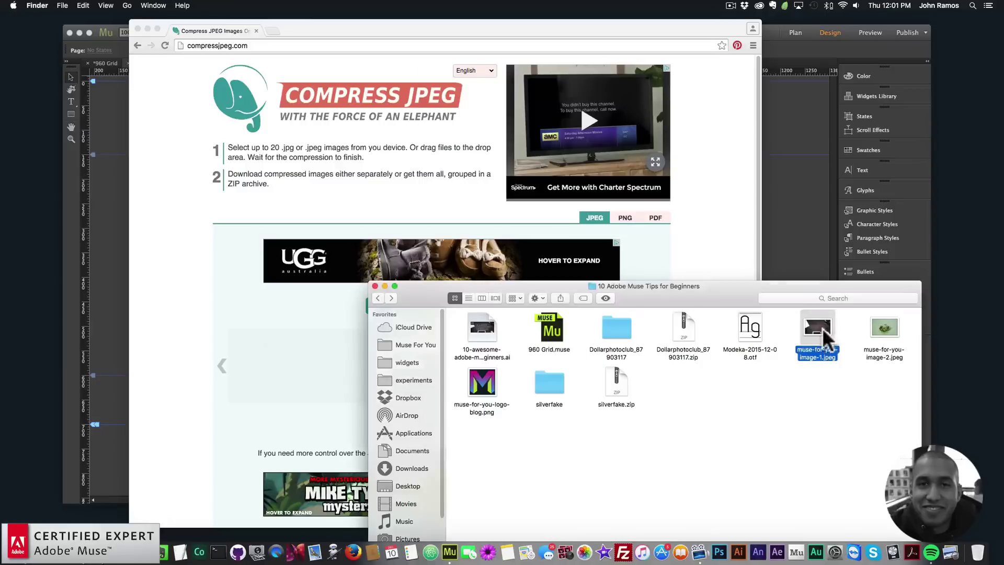
pyautogui.doubleClick(815, 329)
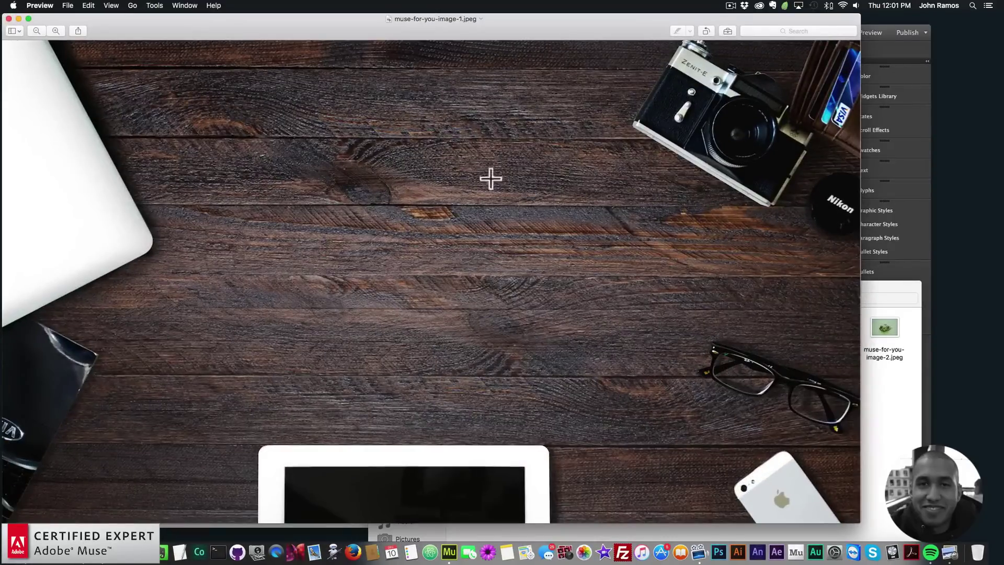
pyautogui.click(153, 7)
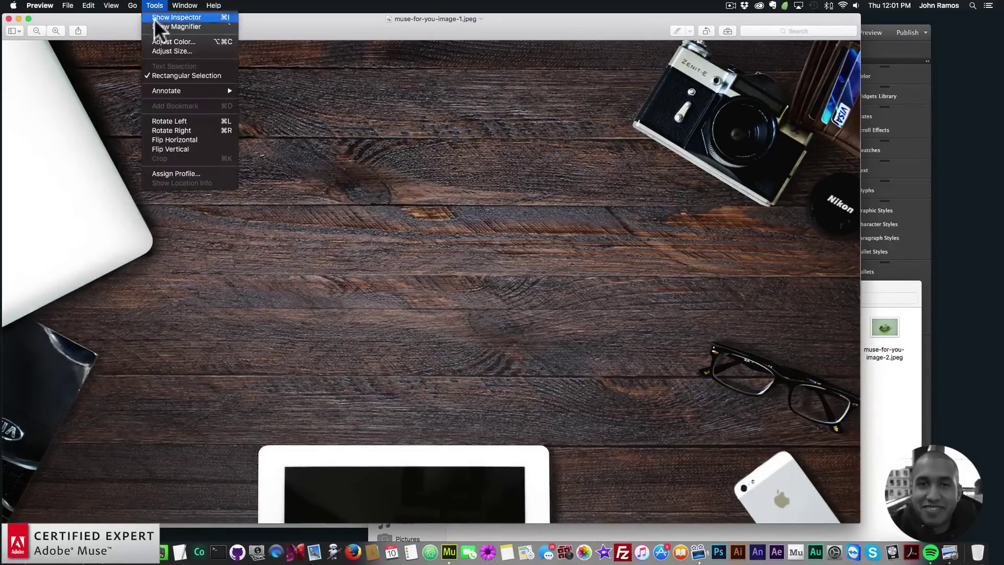
pyautogui.click(164, 49)
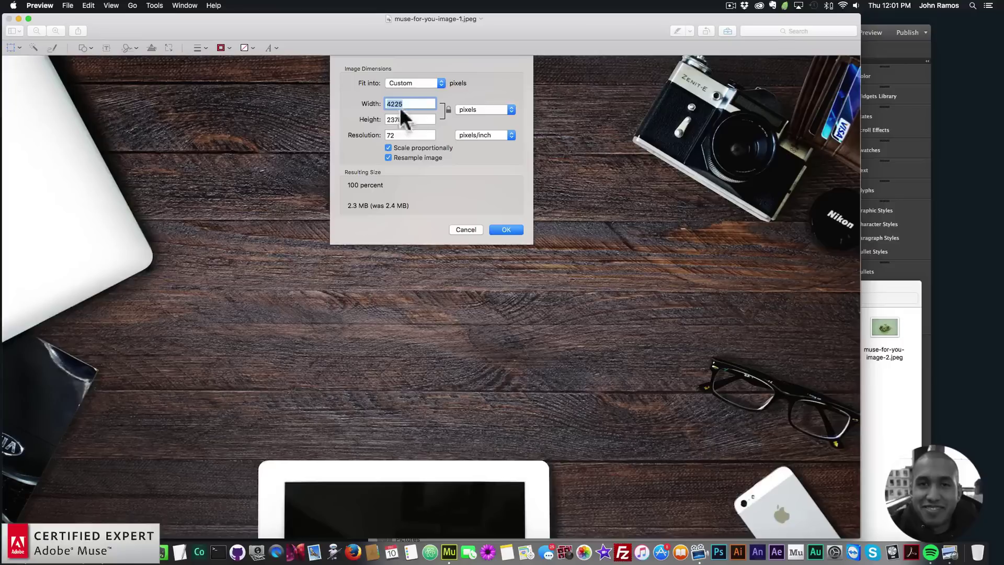
pyautogui.write('2048')
pyautogui.click(509, 229)
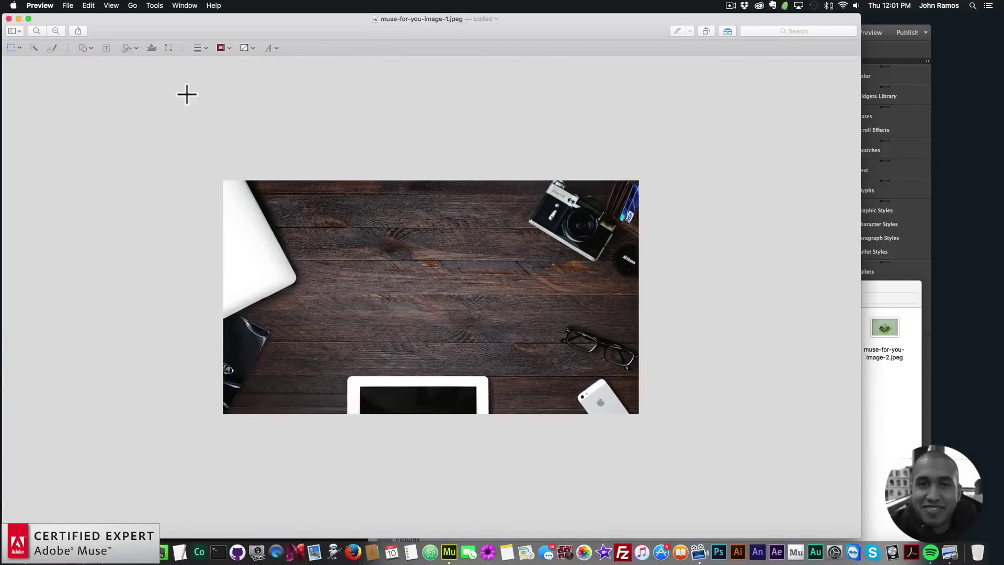
# - Save the resized muse-for-you-image-1.jpeg and close its Preview window
pyautogui.press('super+s')
pyautogui.click(68, 5)
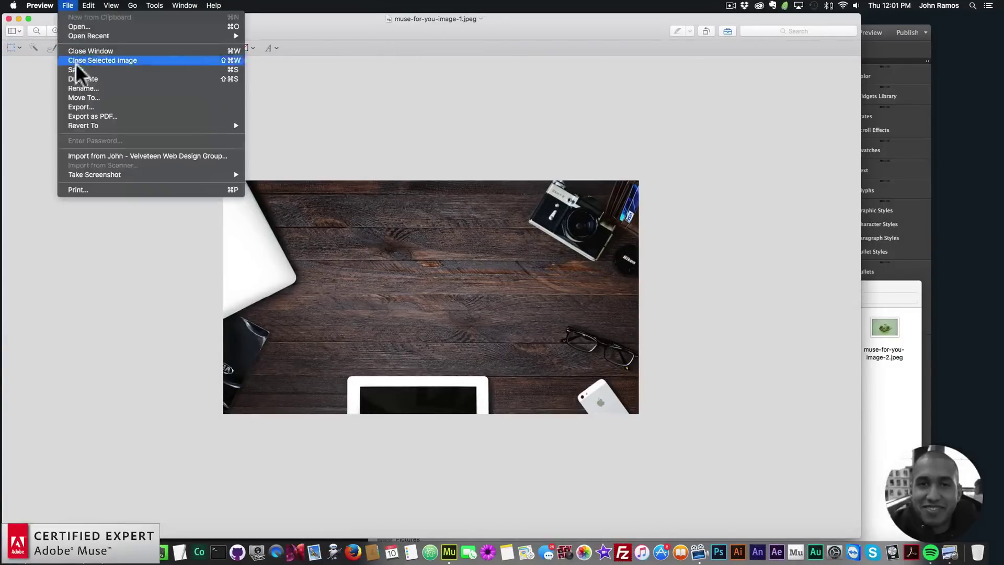
pyautogui.click(78, 71)
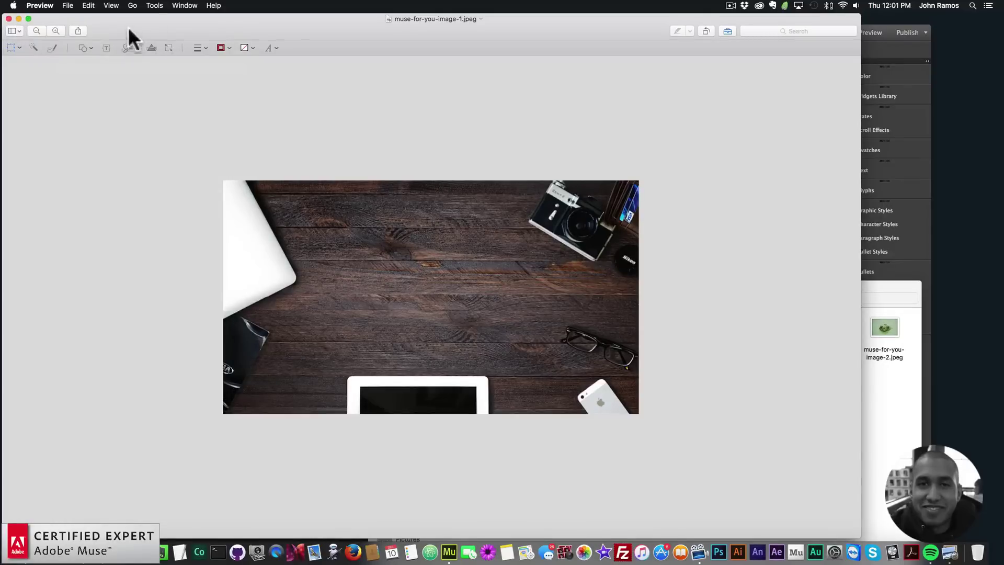
pyautogui.click(9, 18)
# - Upload muse-for-you-image-1.jpeg from the Finder folder to the Compress JPEG page and download the compressed version
pyautogui.moveTo(733, 291); pyautogui.dragTo(843, 294)
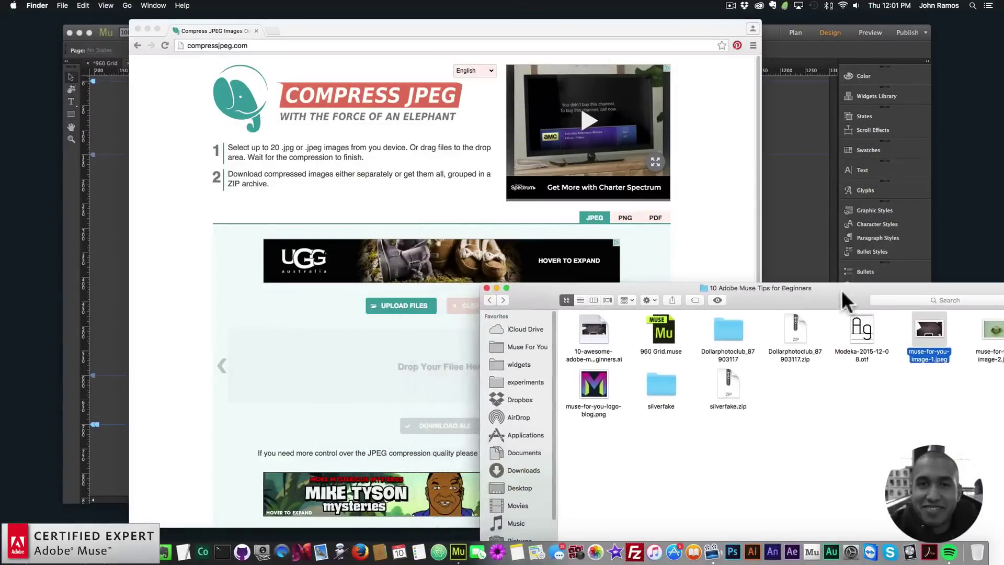
pyautogui.moveTo(767, 289); pyautogui.dragTo(812, 256)
pyautogui.moveTo(967, 291); pyautogui.dragTo(408, 375)
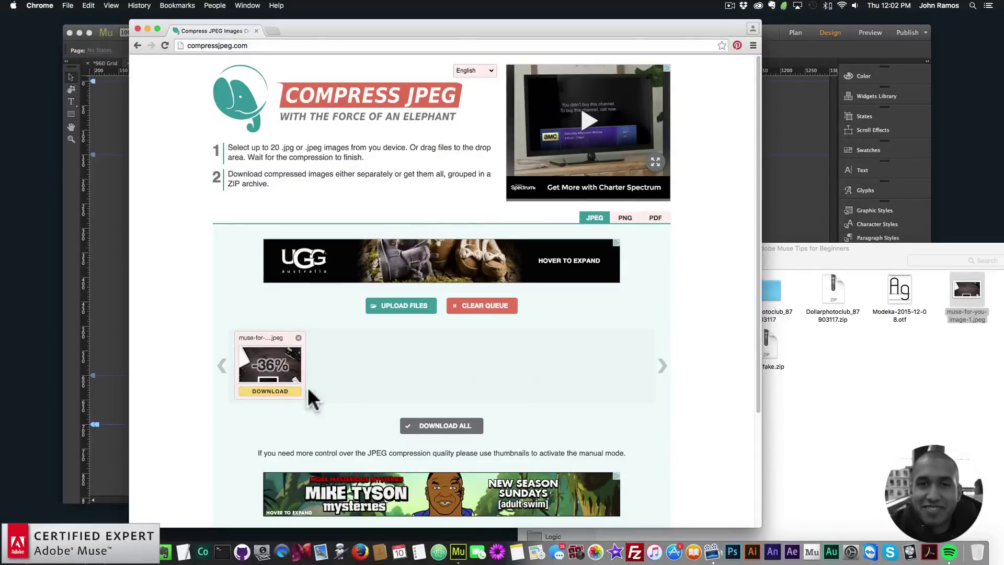
pyautogui.click(268, 393)
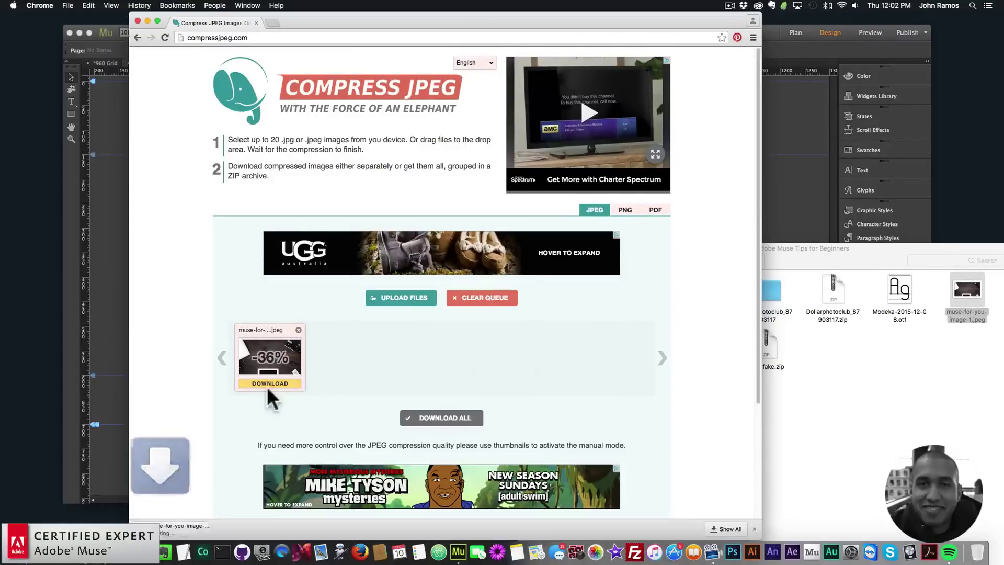
# - Move the compressed muse-for-you-image-1-min.jpeg from Downloads into the 10 Adobe Muse Tips for Beginners folder
pyautogui.moveTo(869, 269); pyautogui.dragTo(714, 242)
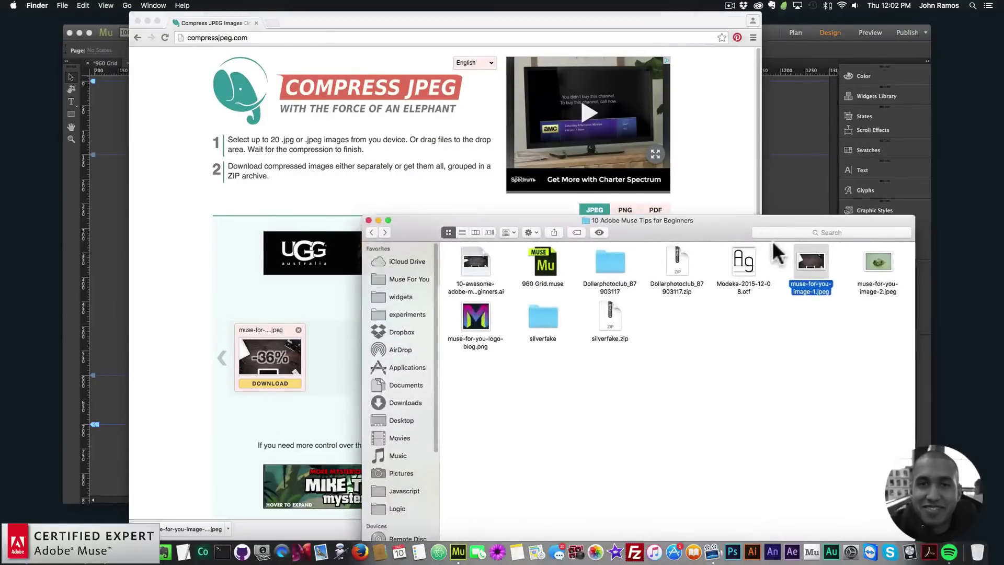
pyautogui.press('super+t')
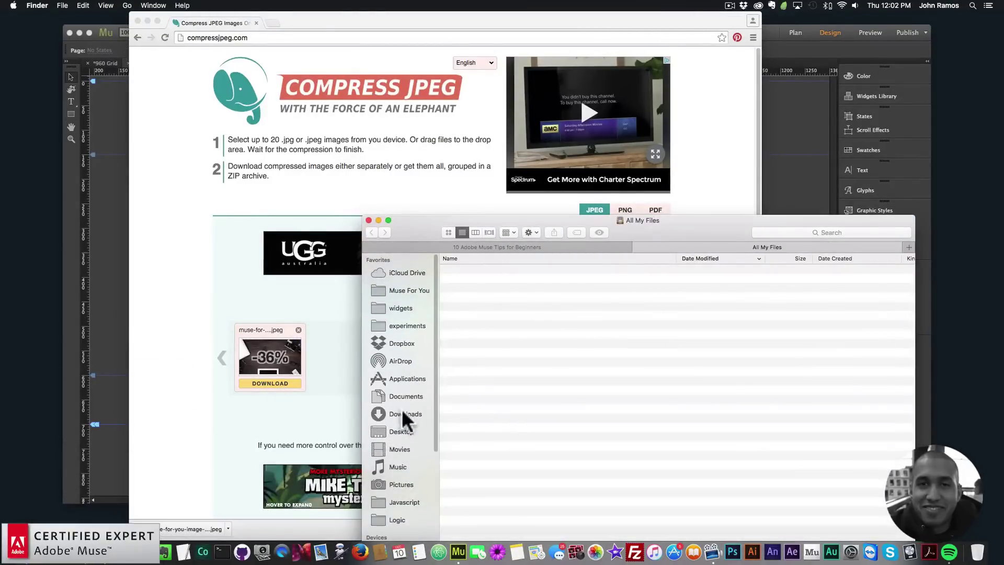
pyautogui.click(405, 416)
pyautogui.moveTo(488, 312); pyautogui.dragTo(523, 250)
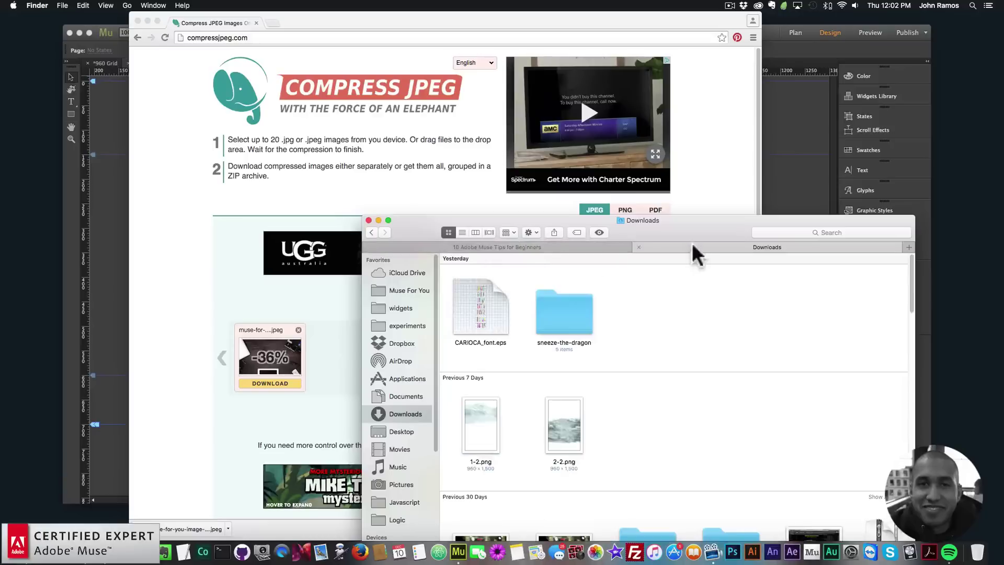
pyautogui.click(637, 247)
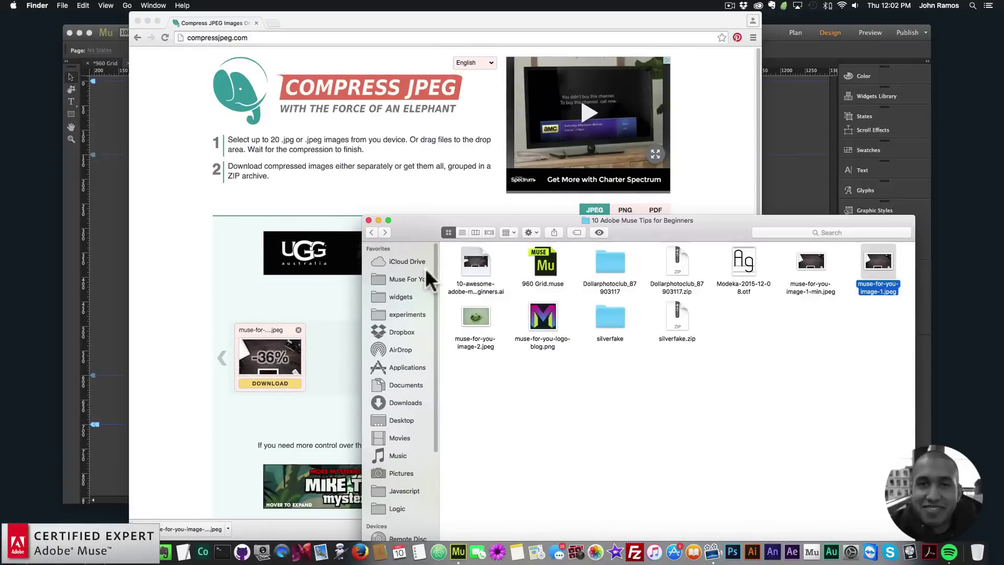
# - Compare the file sizes of muse-for-you-image-1-min.jpeg and muse-for-you-image-1.jpeg in their file information
pyautogui.click(818, 264)
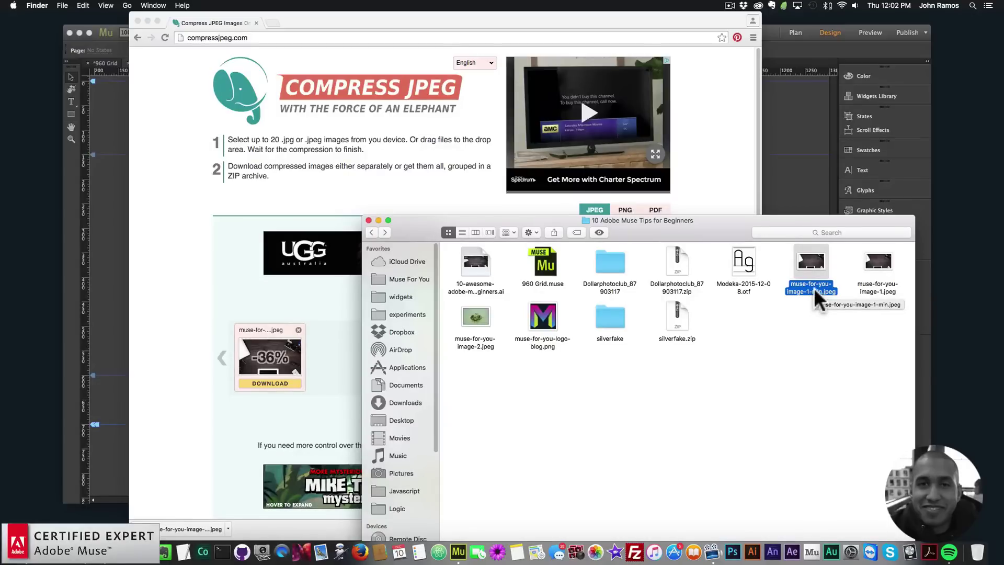
pyautogui.rightClick(811, 264)
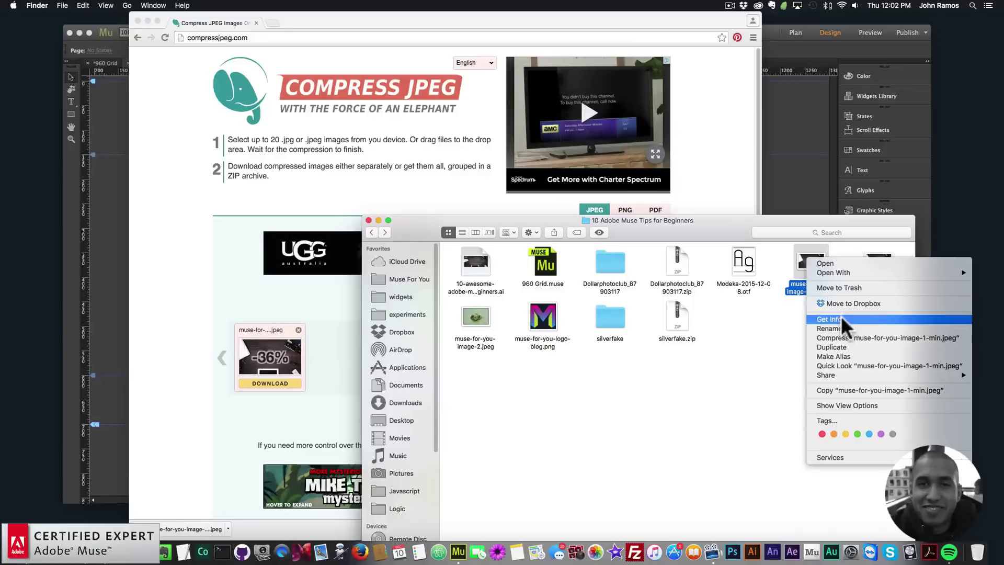
pyautogui.click(861, 316)
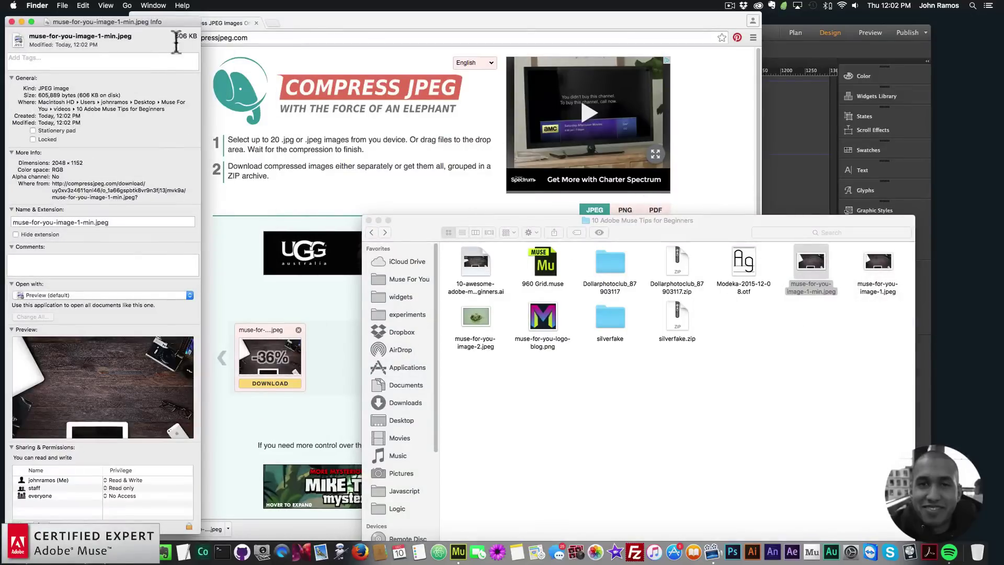
pyautogui.click(11, 22)
pyautogui.rightClick(878, 265)
pyautogui.click(830, 323)
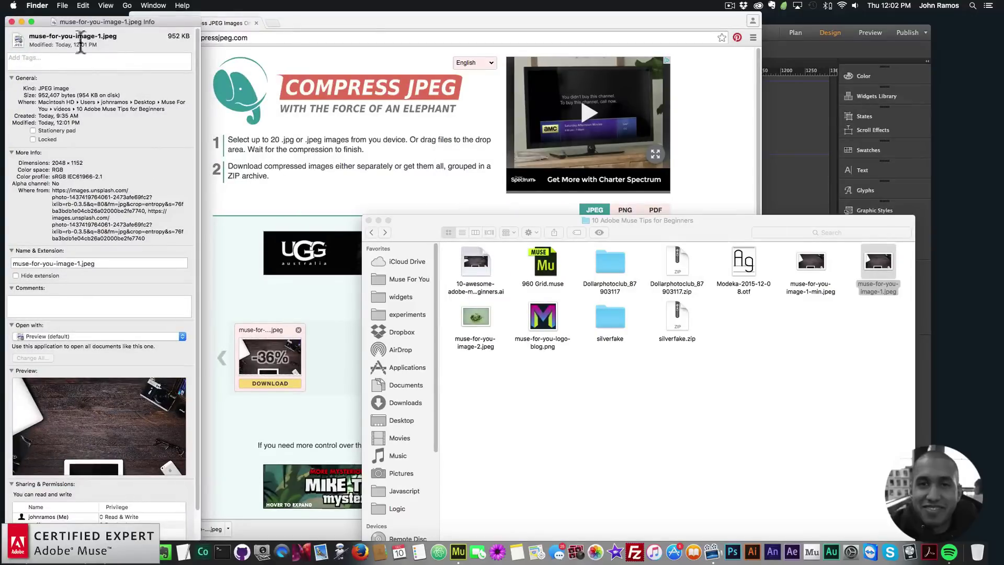
pyautogui.click(11, 22)
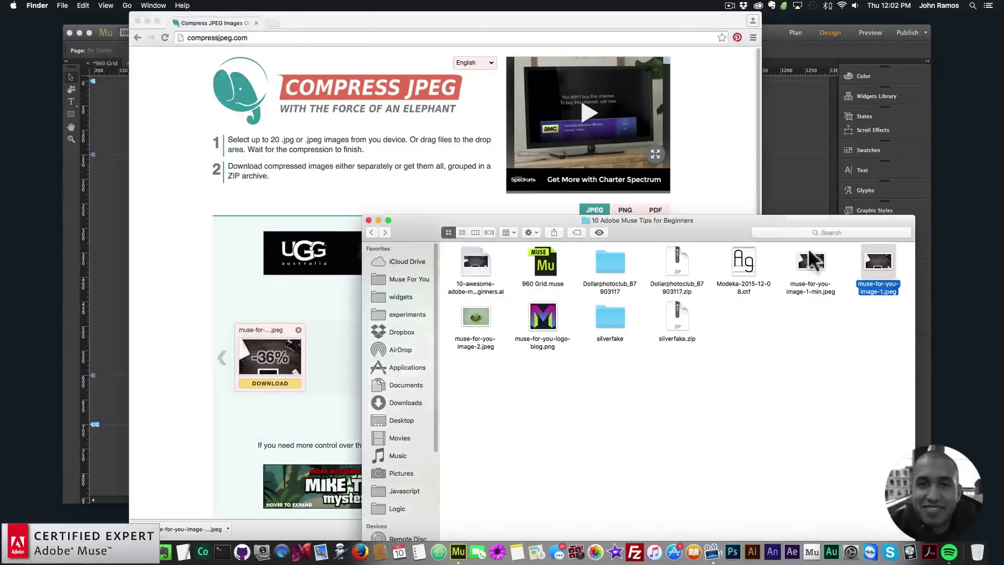
# - Close the Compress JPEG browser window and place muse-for-you-image-1-min.jpeg from the Finder folder onto the Home page in Adobe Muse
pyautogui.click(810, 265)
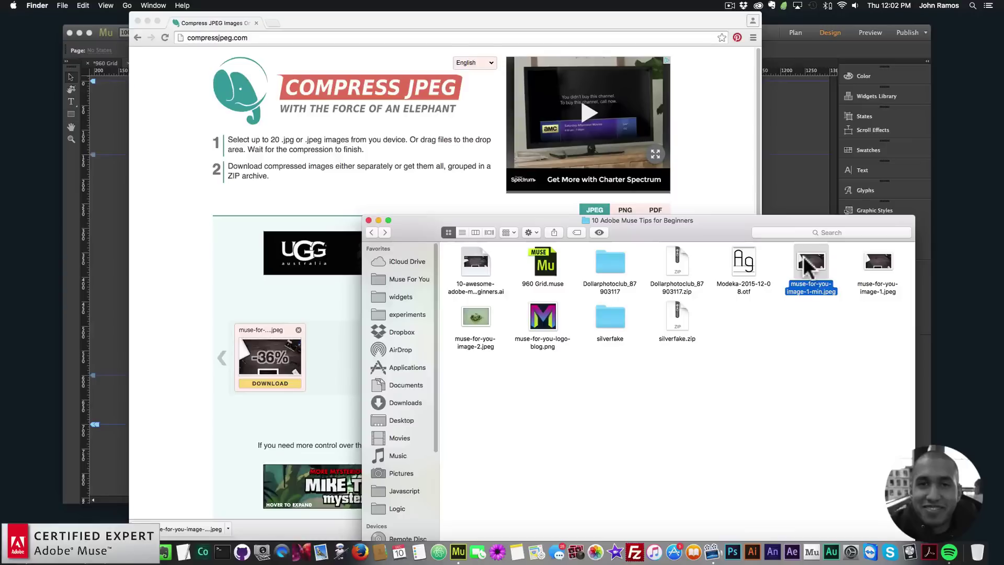
pyautogui.click(139, 24)
pyautogui.click(147, 21)
pyautogui.moveTo(802, 260); pyautogui.dragTo(185, 167)
pyautogui.click(208, 170)
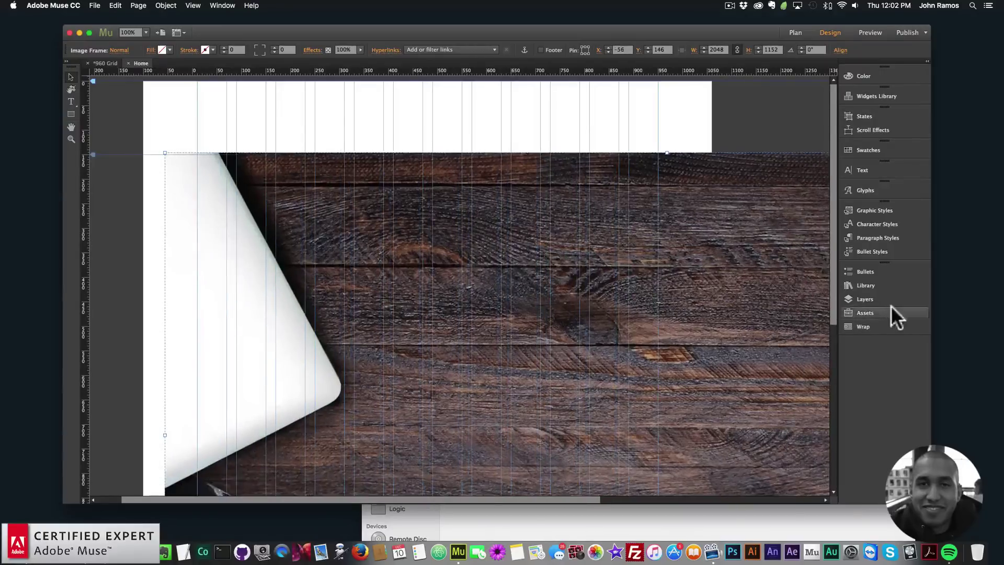
# - Check the size details of muse-for-you-image-1-min.jpeg in the assets list, shift the image on the page, and delete it
pyautogui.click(889, 313)
pyautogui.moveTo(647, 206)
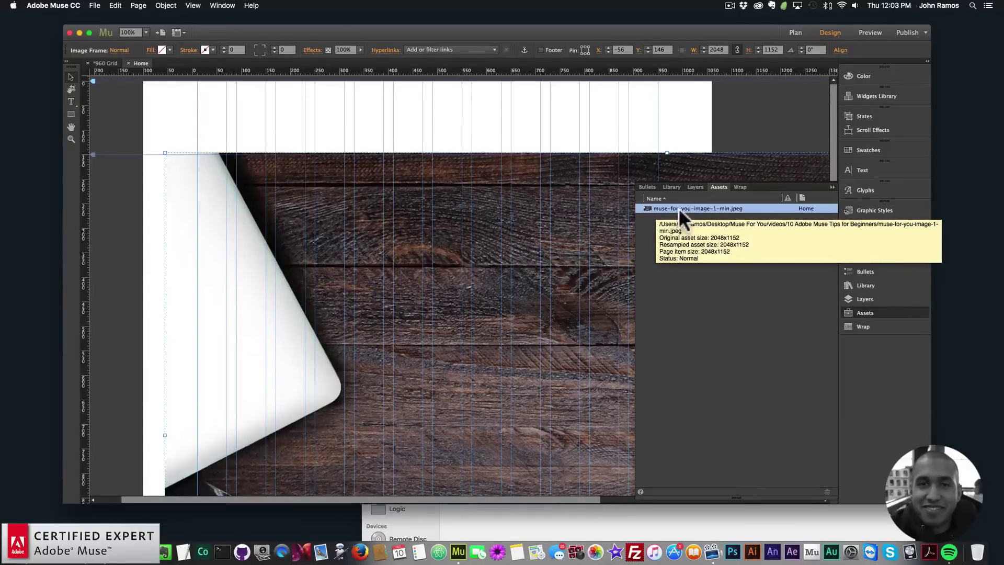
pyautogui.moveTo(521, 287); pyautogui.dragTo(442, 258)
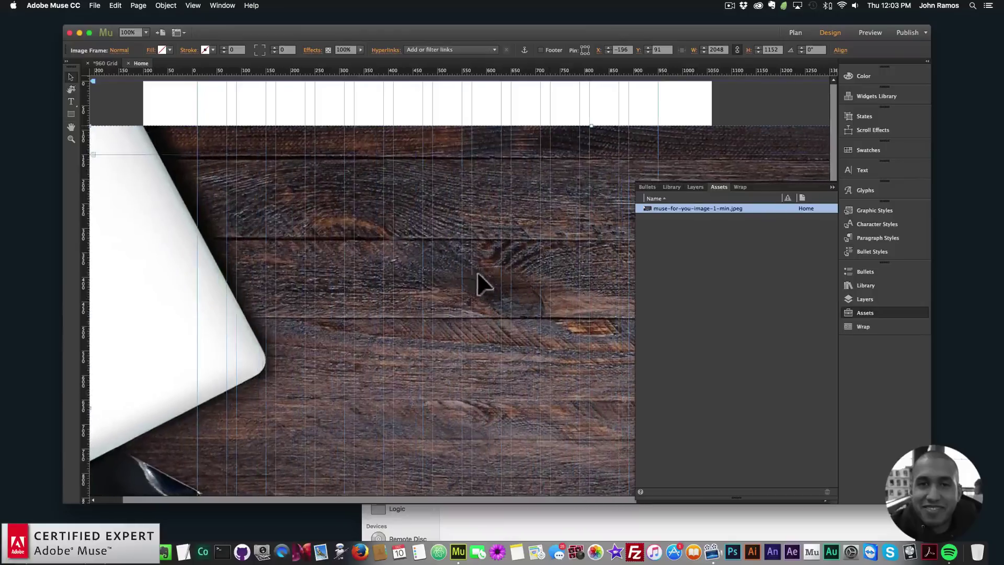
pyautogui.click(862, 313)
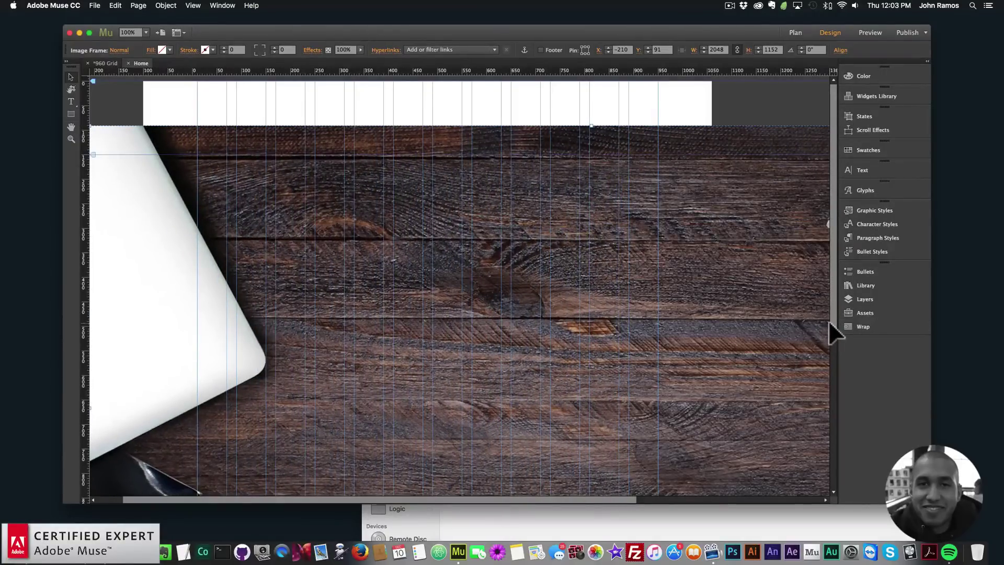
pyautogui.press('Delete')
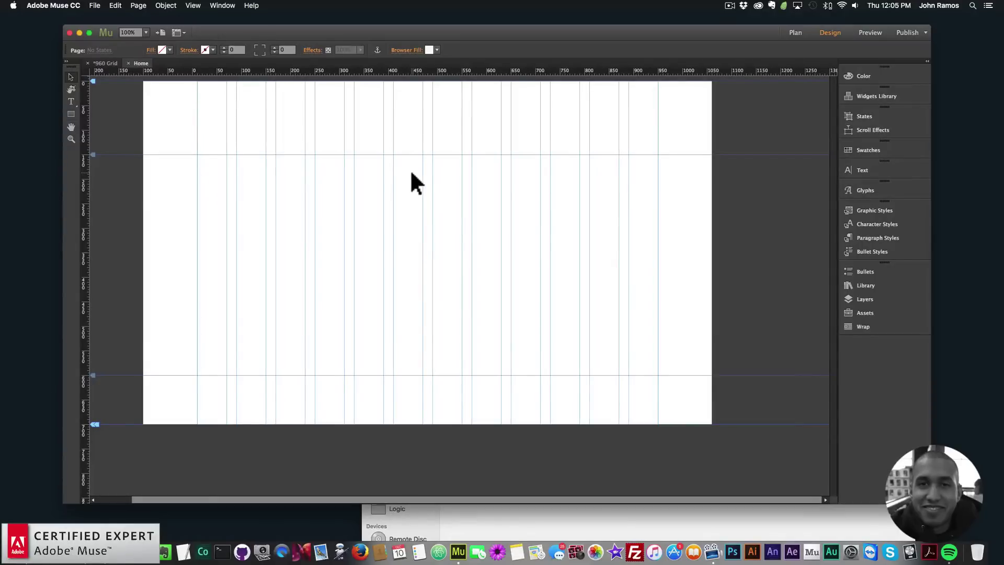
# - Set muse-for-you-image-3.jpeg as the page's browser fill image with Scale To Fill fitting, a centred position and Scrolling turned off
pyautogui.click(409, 51)
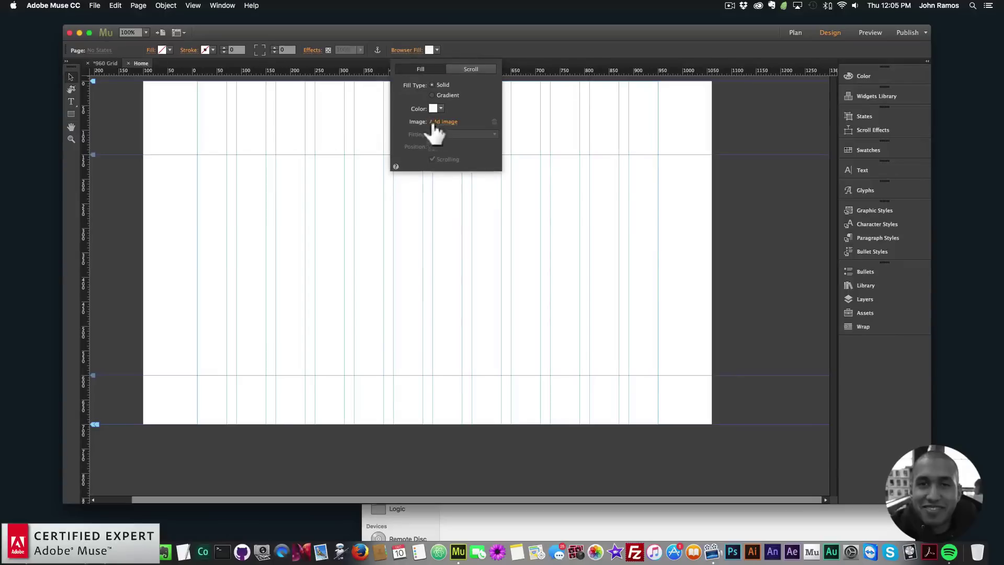
pyautogui.click(438, 121)
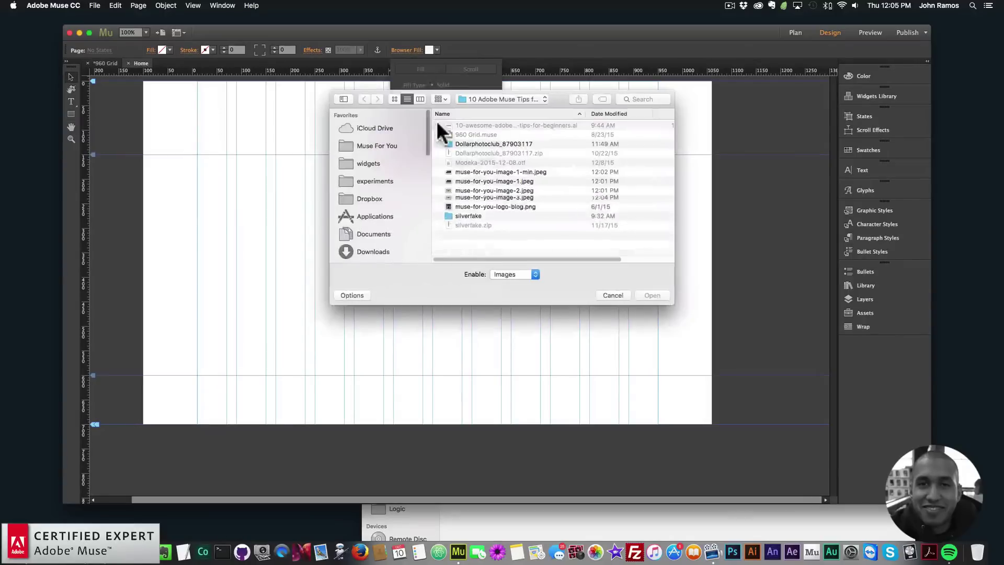
pyautogui.doubleClick(505, 200)
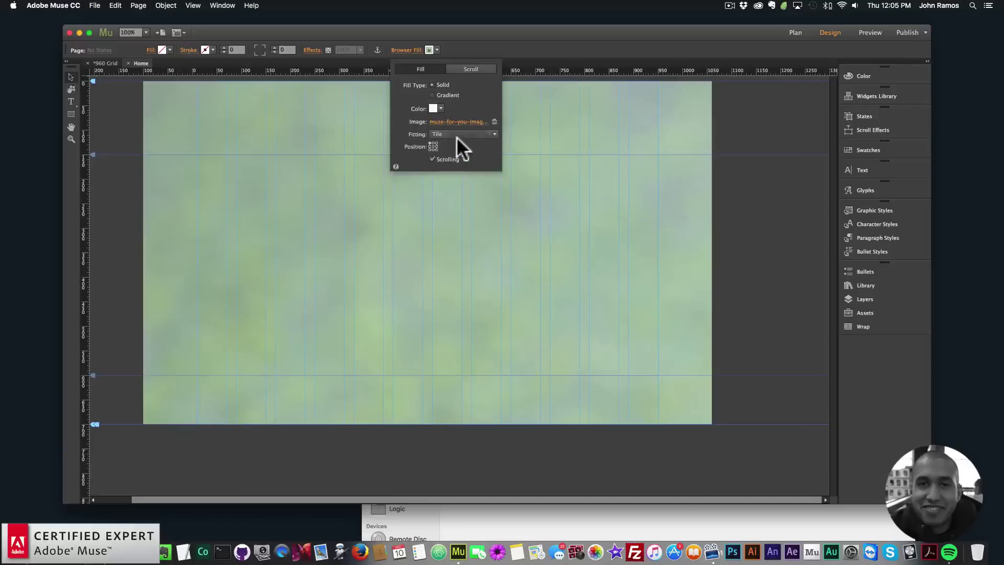
pyautogui.click(456, 134)
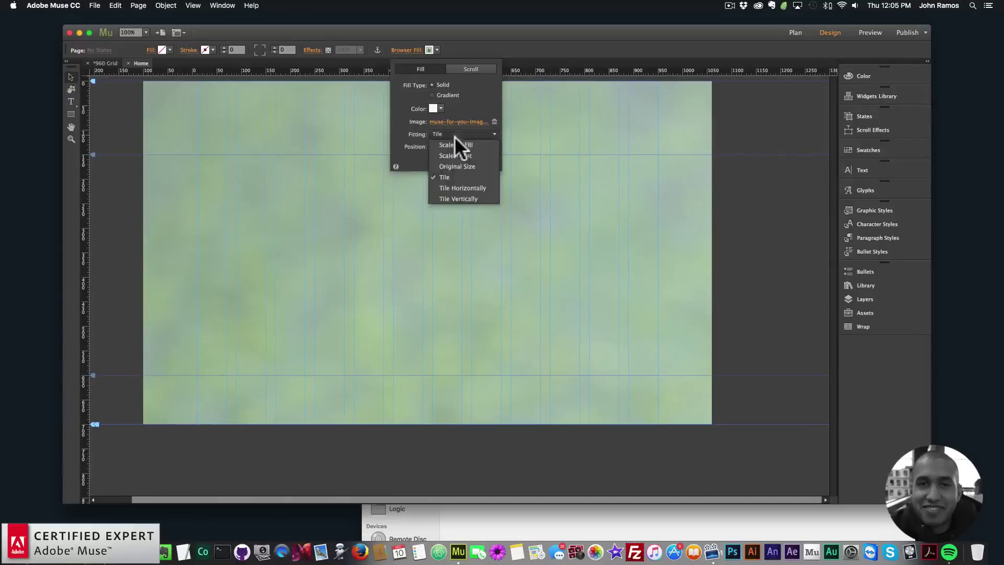
pyautogui.click(453, 143)
pyautogui.click(434, 145)
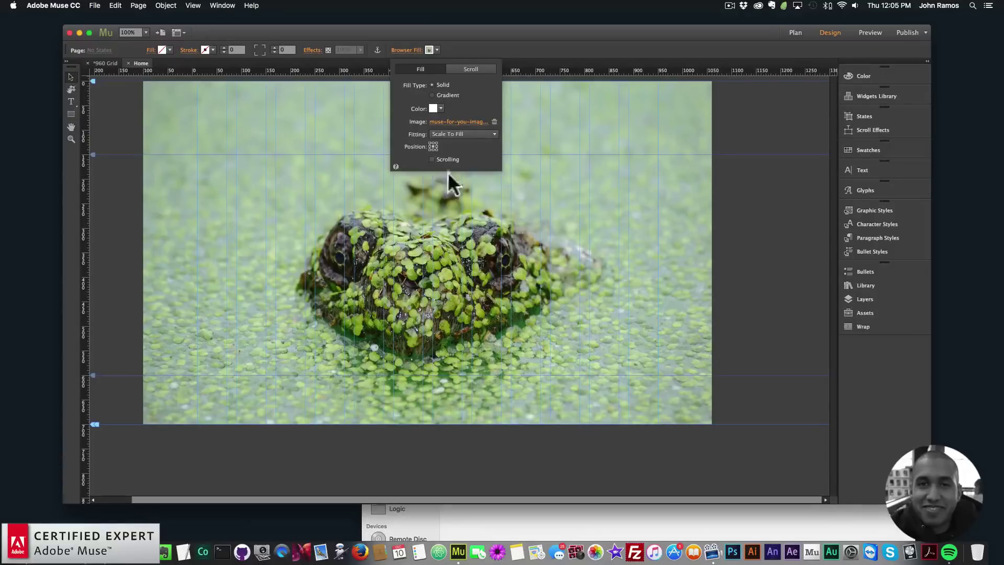
# - Check the browser fill image's entry in the assets list
pyautogui.click(873, 312)
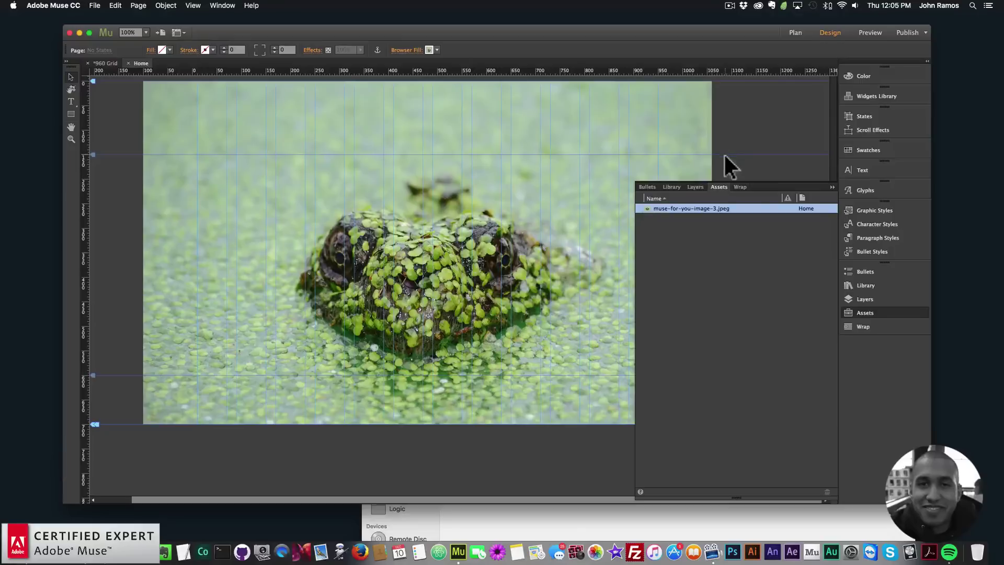
pyautogui.click(868, 312)
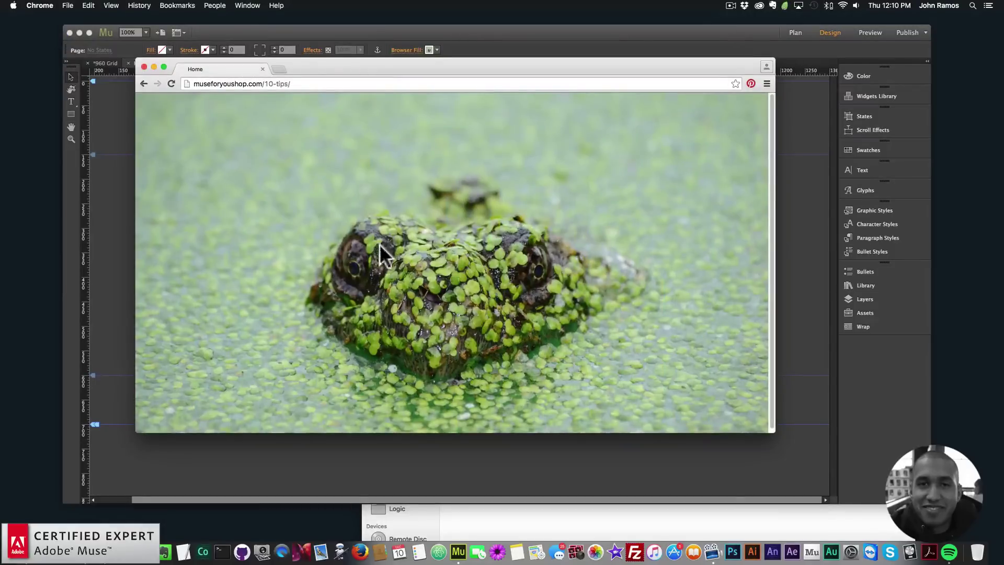
# - Inspect the published 10-tips page in Chrome and view the background image among the page's image resources
pyautogui.rightClick(345, 210)
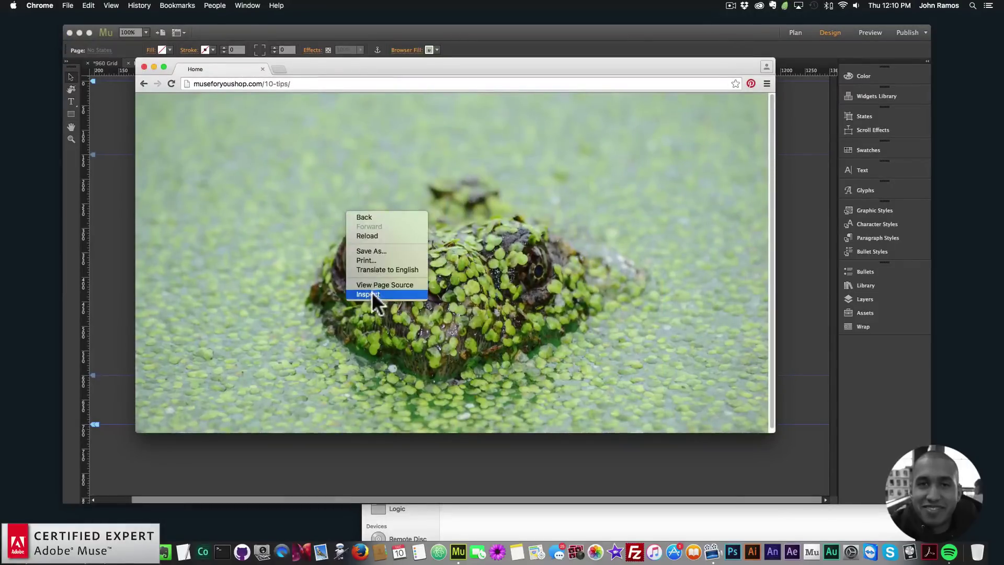
pyautogui.click(375, 294)
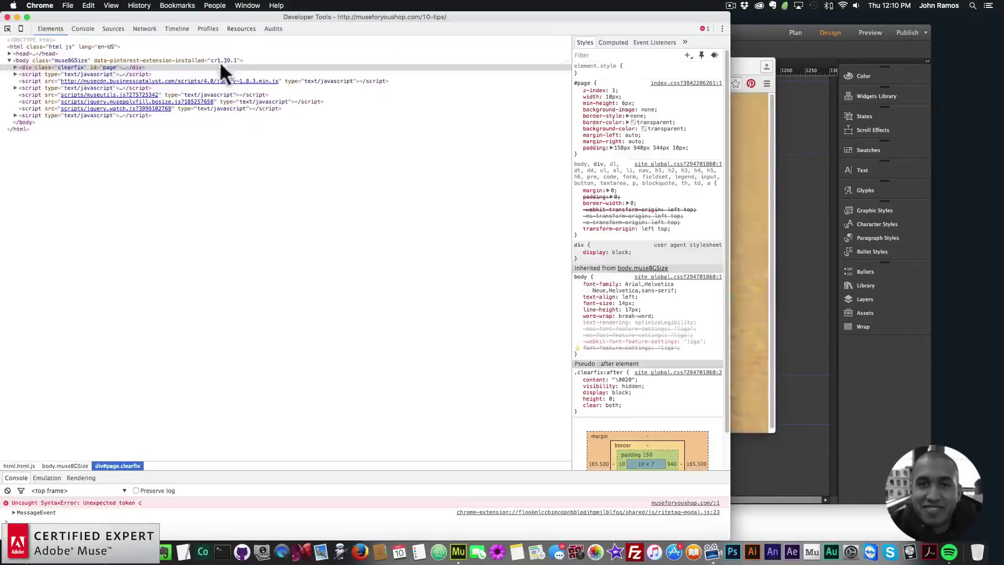
pyautogui.click(241, 29)
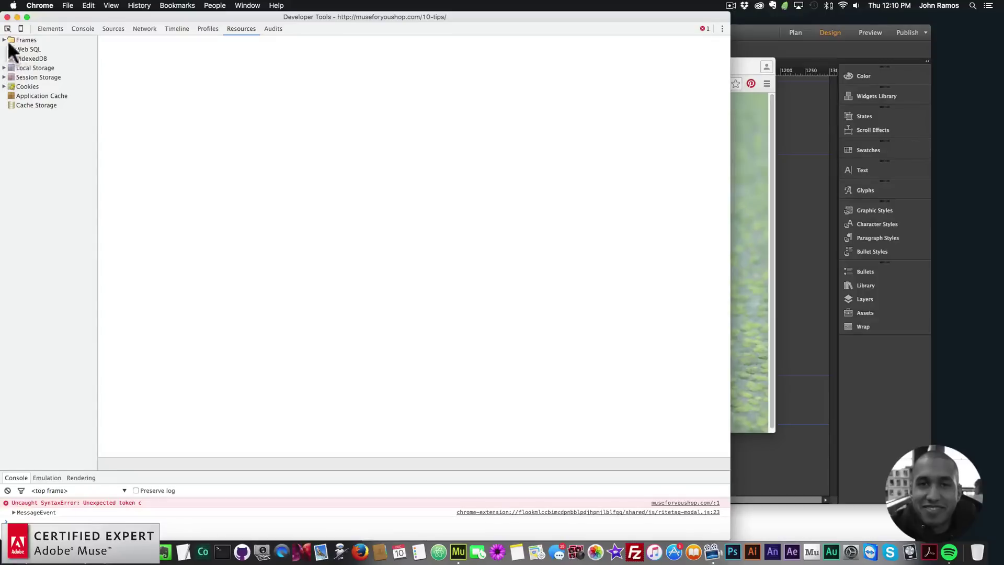
pyautogui.click(16, 41)
pyautogui.click(4, 40)
pyautogui.click(25, 48)
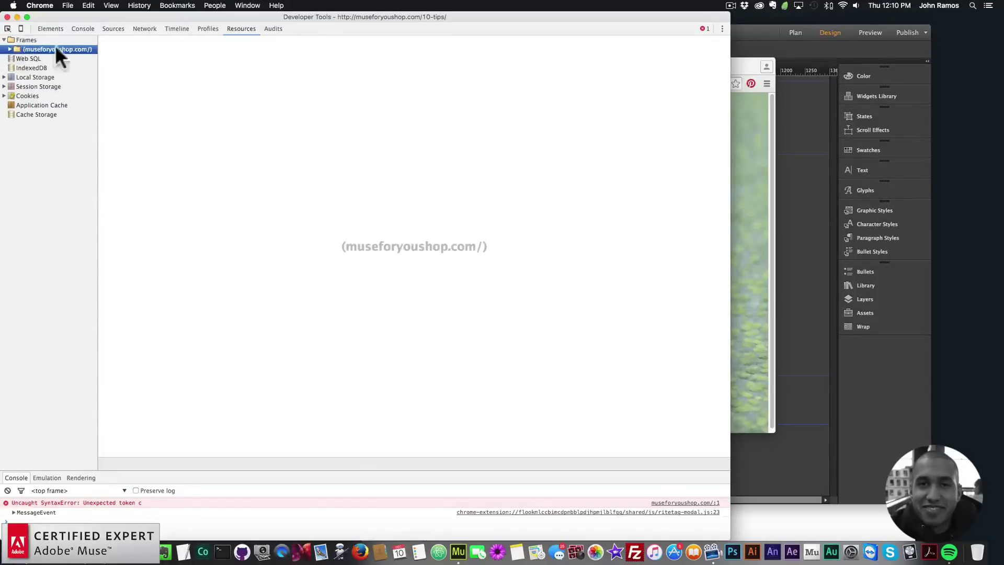
pyautogui.click(10, 49)
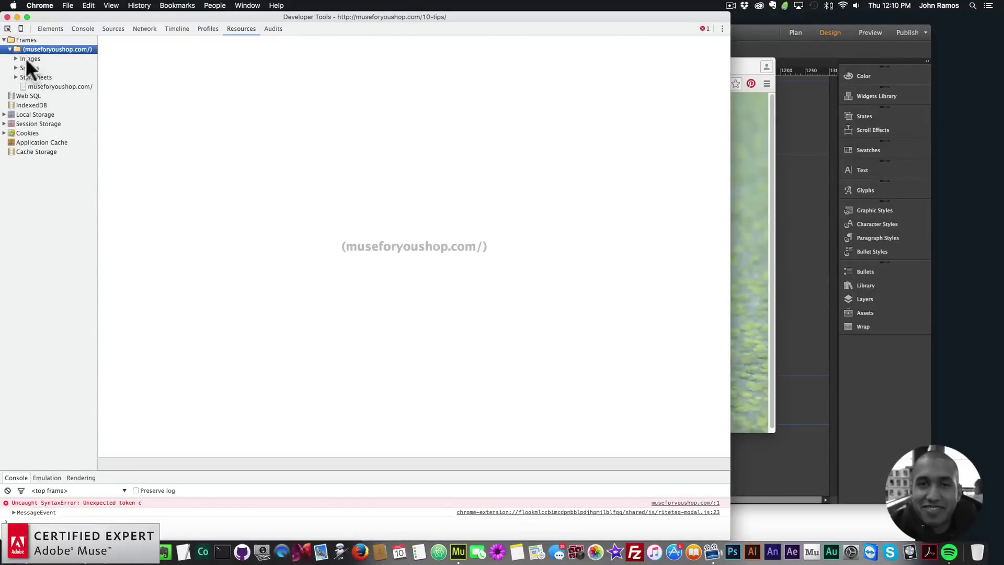
pyautogui.click(27, 58)
pyautogui.click(16, 58)
pyautogui.click(63, 68)
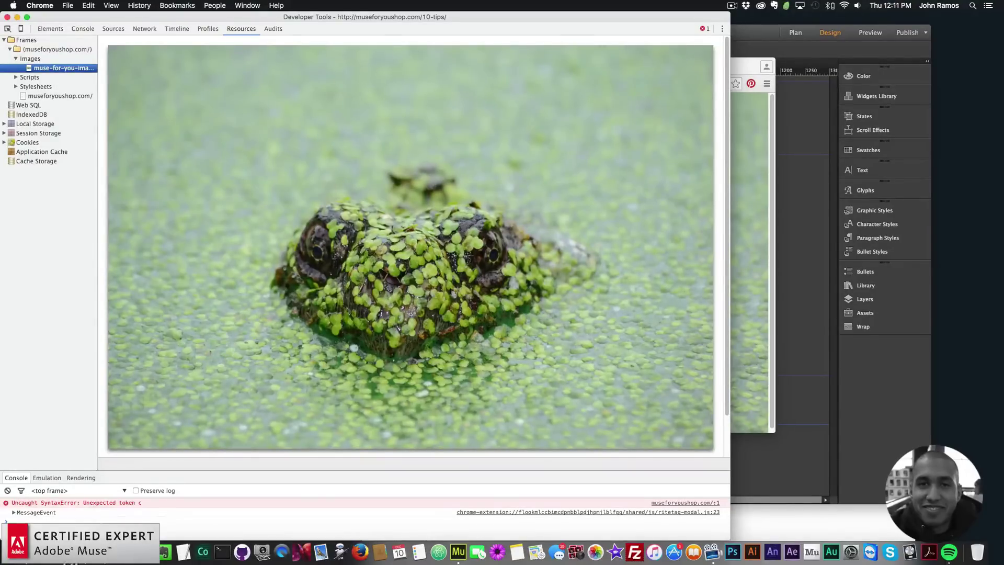
# - Copy the background image from the page's resources into the 10 Adobe Muse Tips for Beginners folder
pyautogui.click(34, 552)
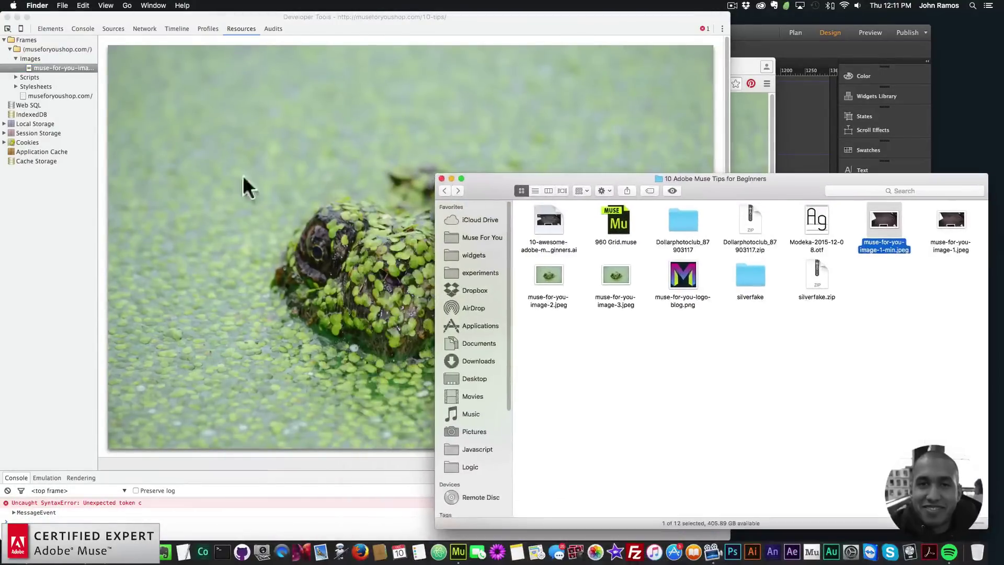
pyautogui.click(219, 209)
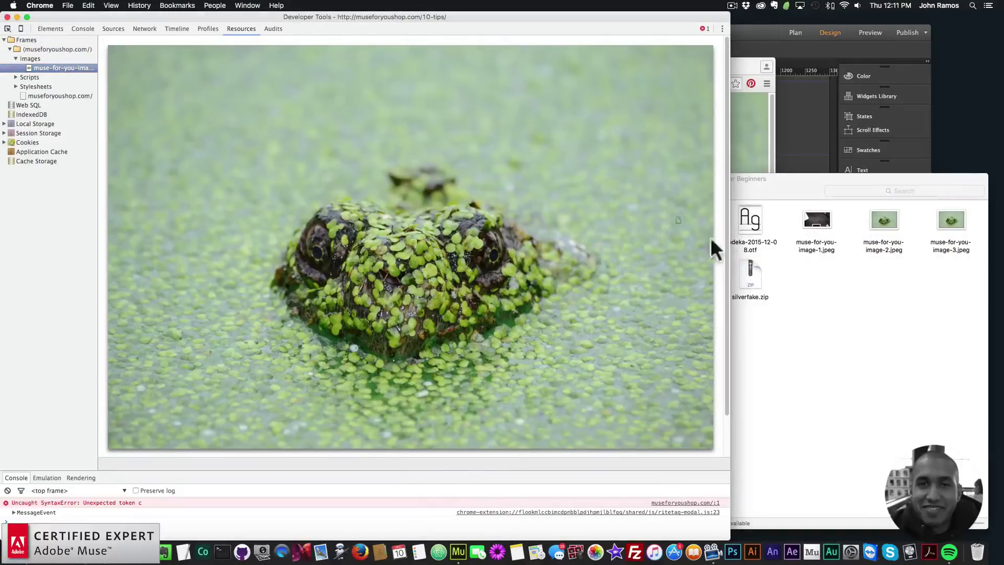
pyautogui.moveTo(710, 237); pyautogui.dragTo(836, 344)
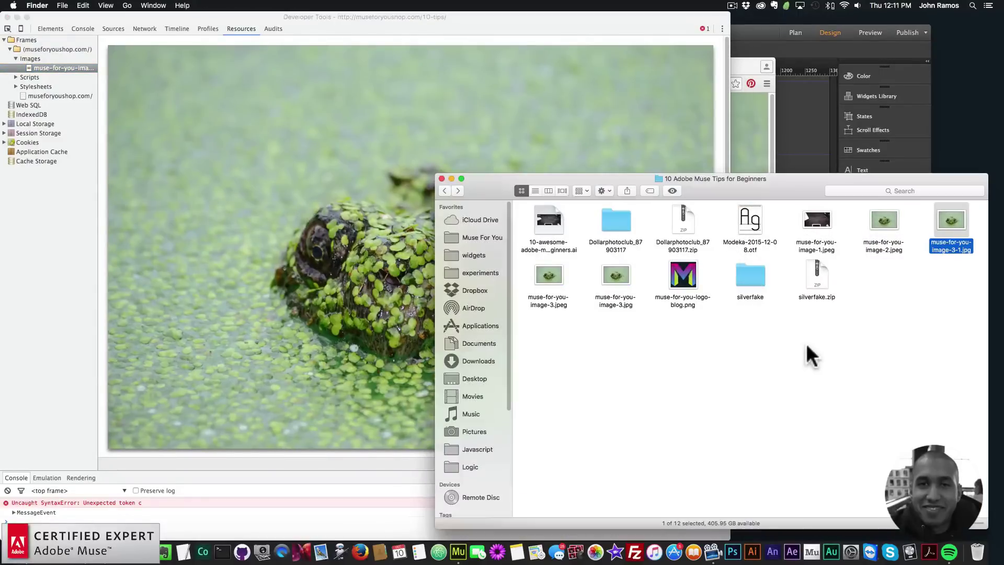
# - Check the file size of muse-for-you-image-3-1.jpg in its file information and switch back to Adobe Muse
pyautogui.rightClick(949, 213)
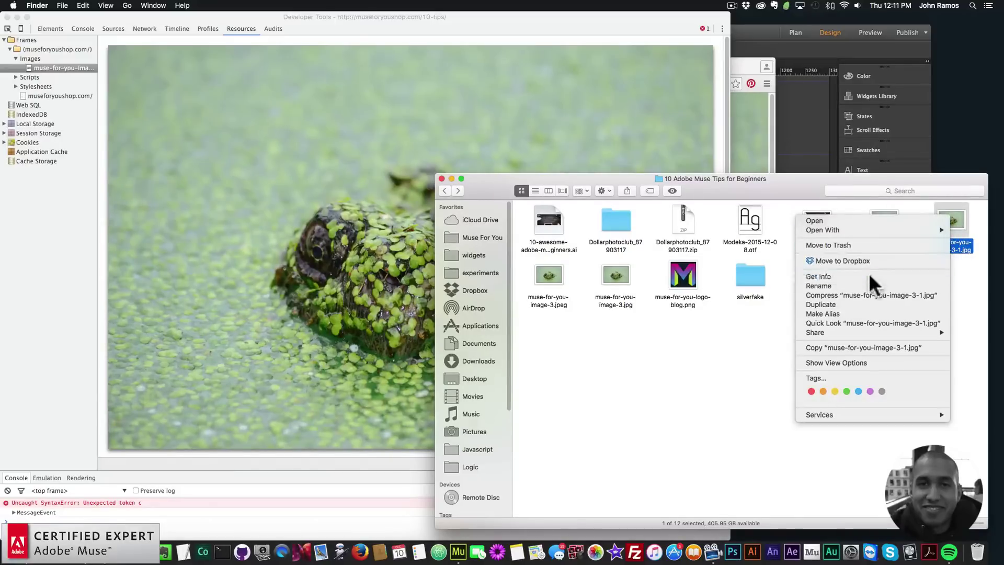
pyautogui.click(868, 272)
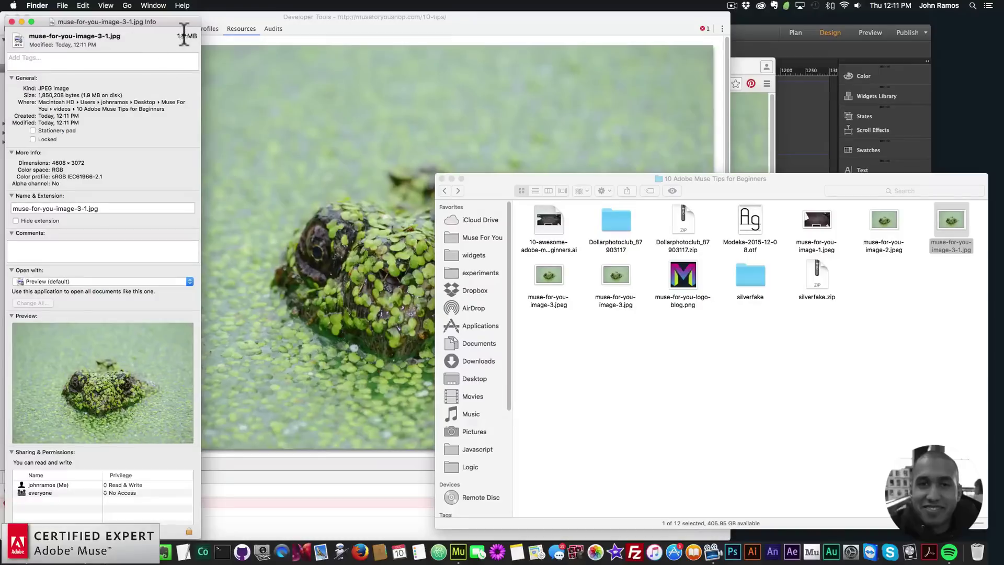
pyautogui.moveTo(179, 36); pyautogui.dragTo(197, 38)
pyautogui.click(746, 36)
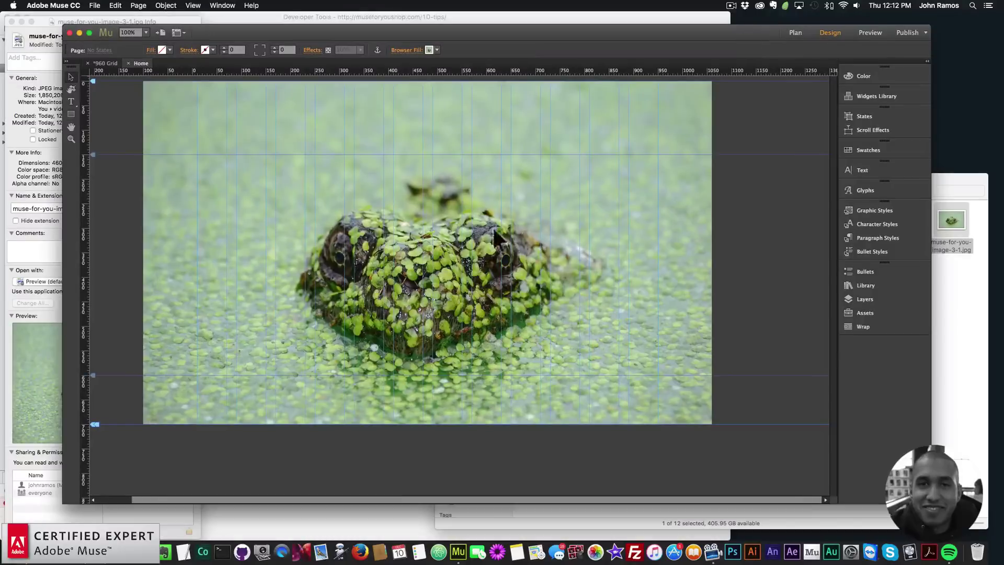
# - Bring the 10 Adobe Muse Tips for Beginners folder forward and open muse-for-you-image-3.jpeg in Preview
pyautogui.click(987, 314)
pyautogui.moveTo(765, 185); pyautogui.dragTo(685, 179)
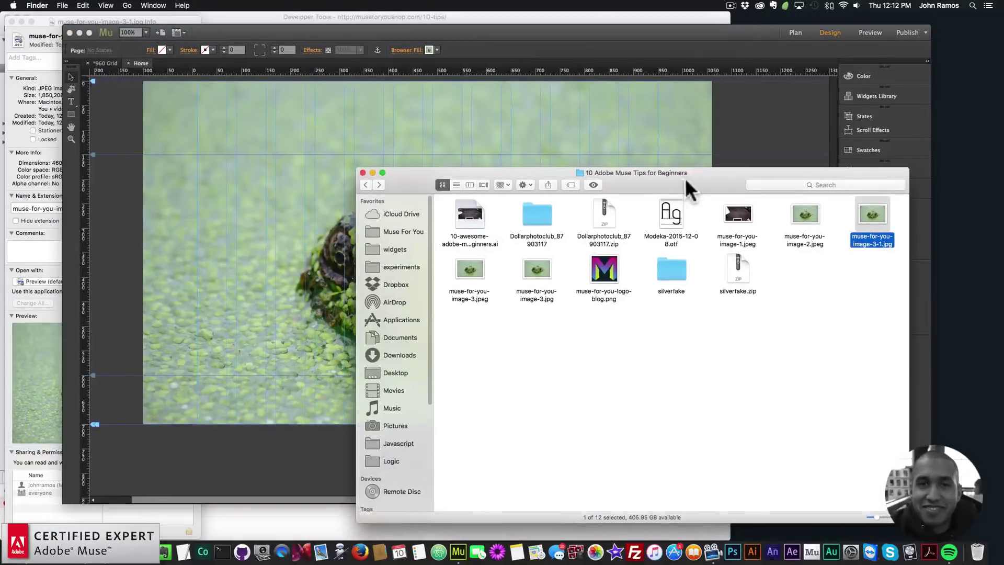
pyautogui.click(470, 282)
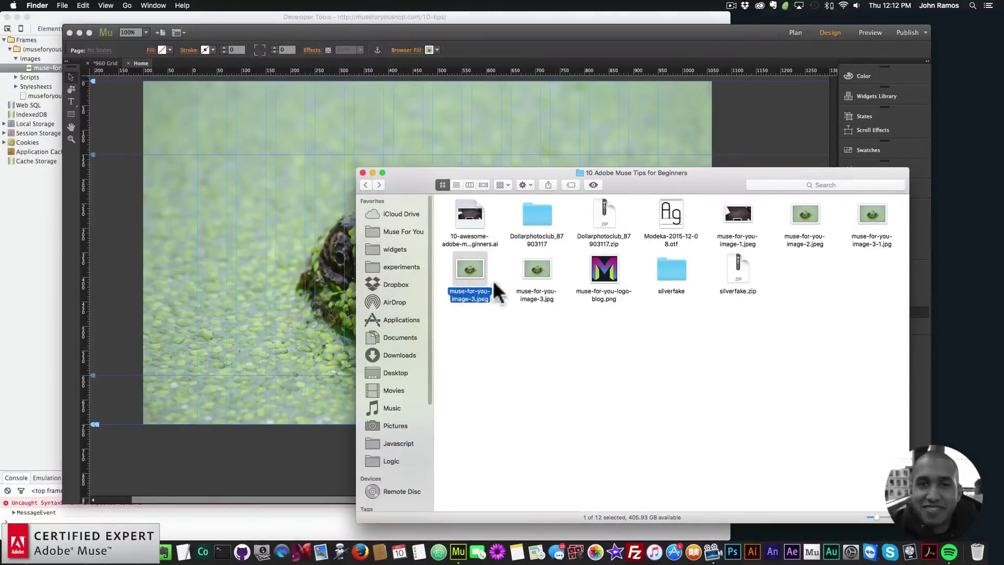
pyautogui.rightClick(466, 264)
pyautogui.moveTo(595, 281)
pyautogui.click(659, 281)
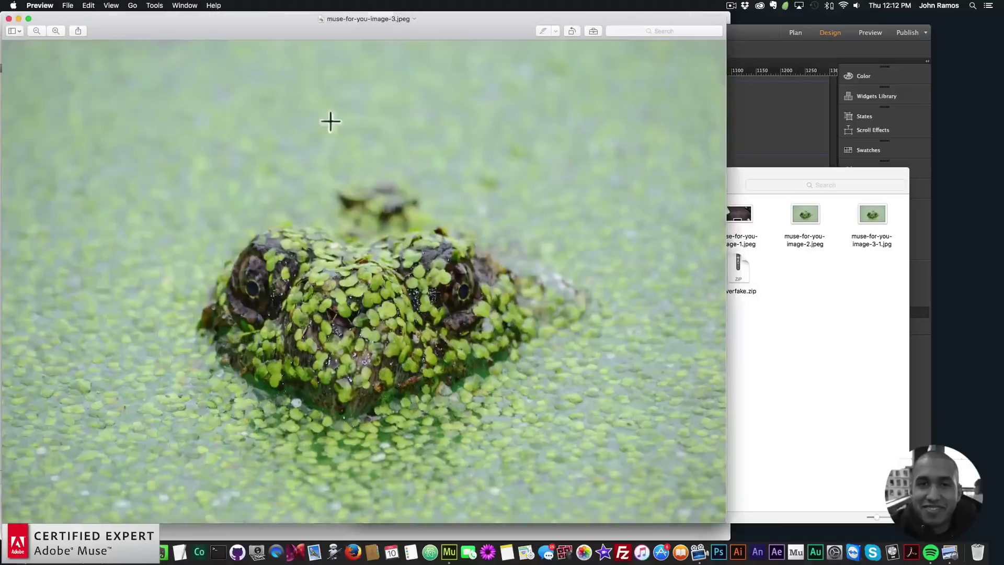
# - Resize muse-for-you-image-3.jpeg proportionally to a width of 2048 pixels
pyautogui.click(155, 5)
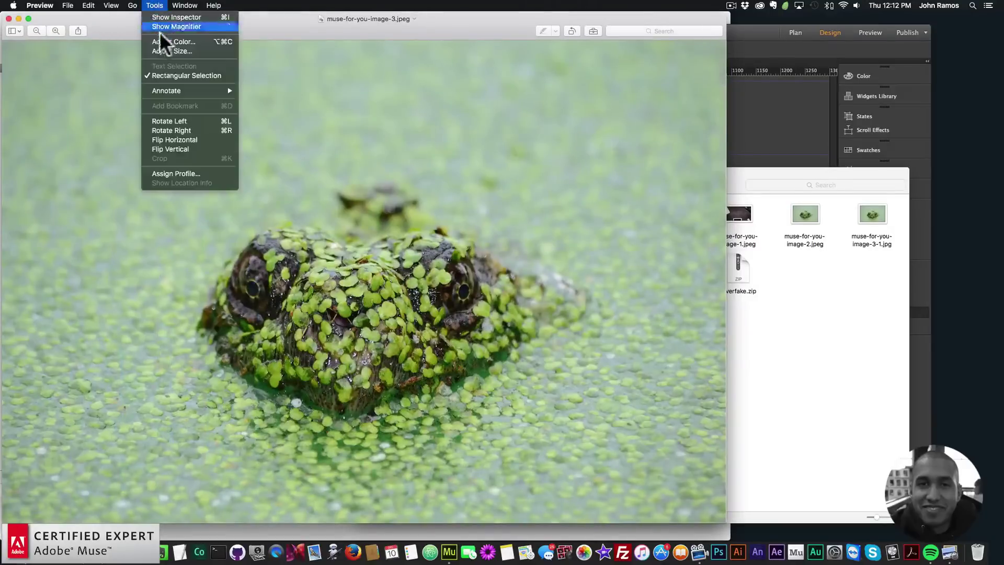
pyautogui.click(166, 50)
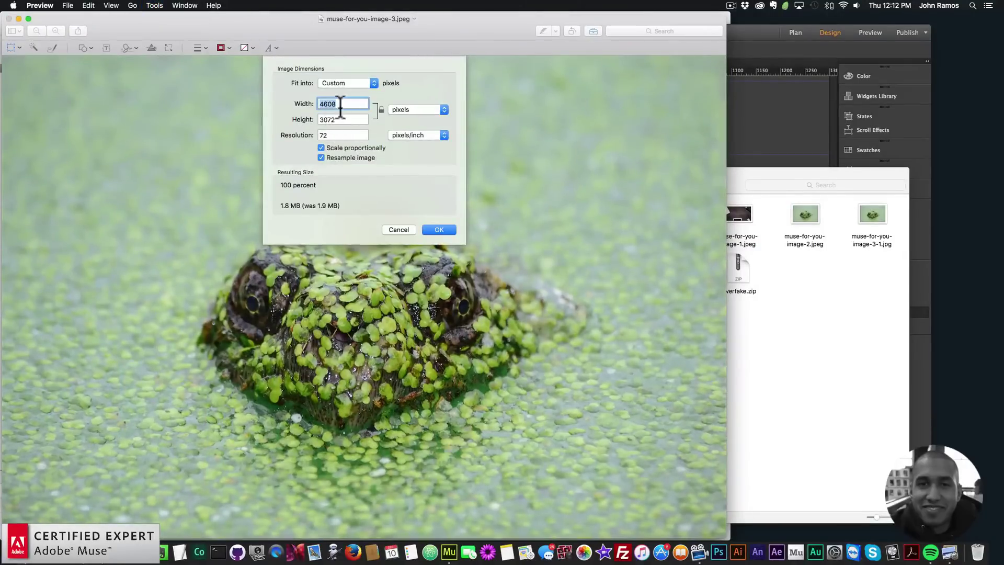
pyautogui.write('2048')
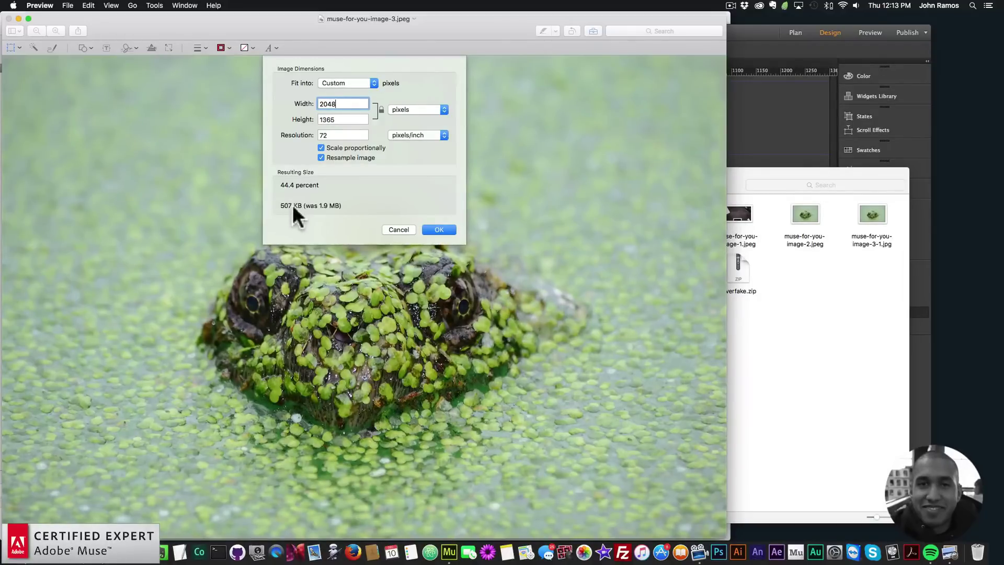
pyautogui.click(435, 229)
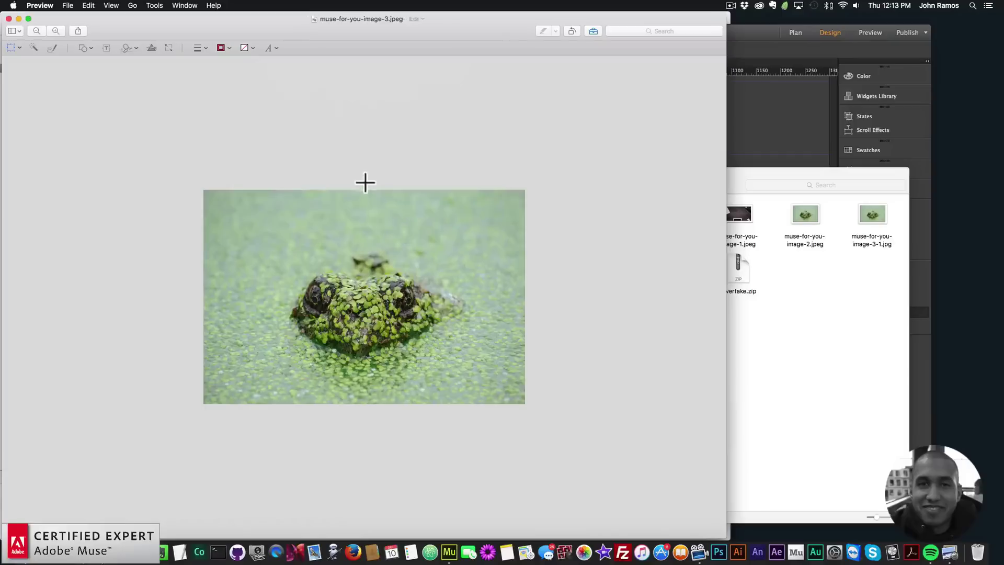
# - Save the resized muse-for-you-image-3.jpeg, close its Preview window and return to Adobe Muse
pyautogui.press('super+s')
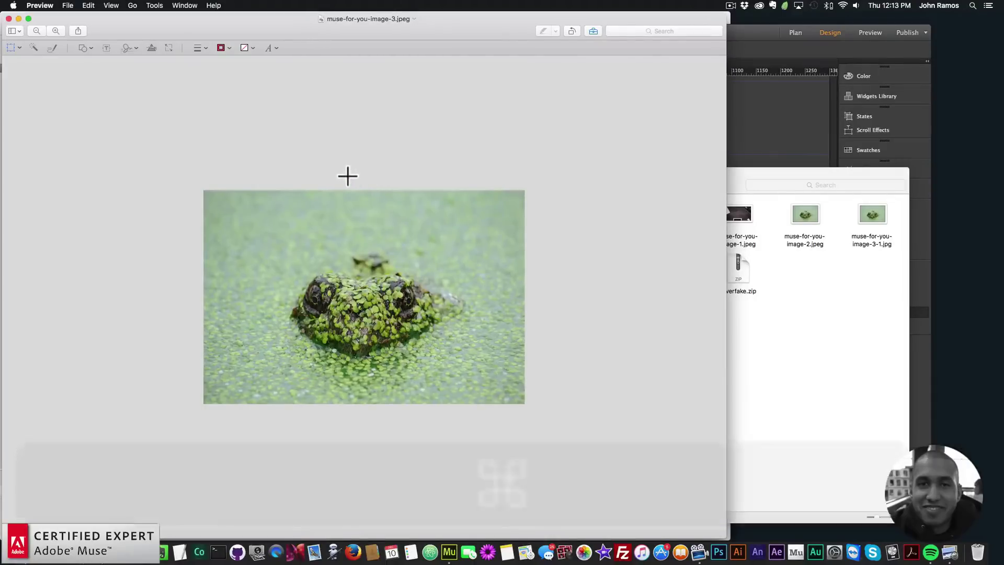
pyautogui.click(70, 5)
pyautogui.click(89, 72)
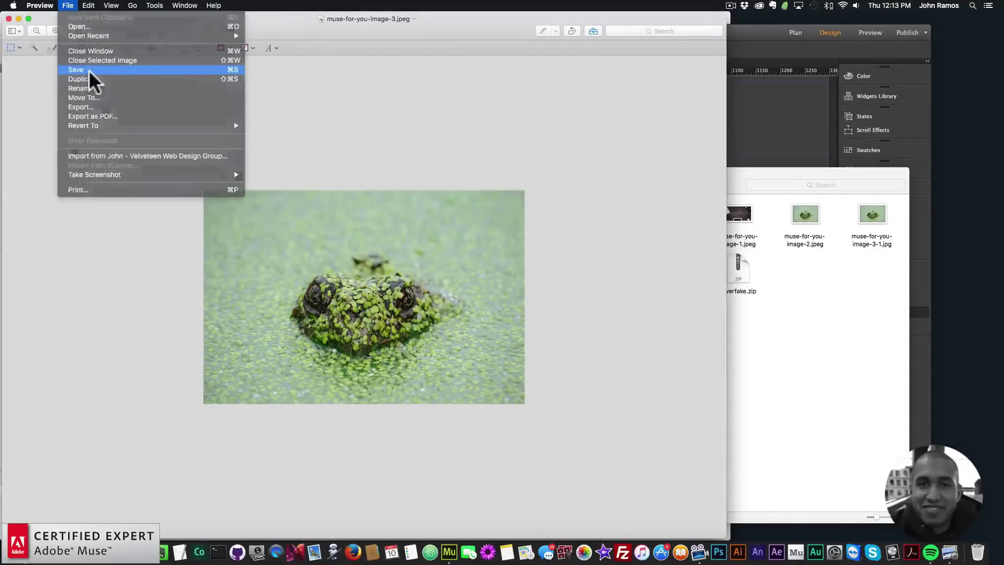
pyautogui.click(8, 18)
pyautogui.click(752, 109)
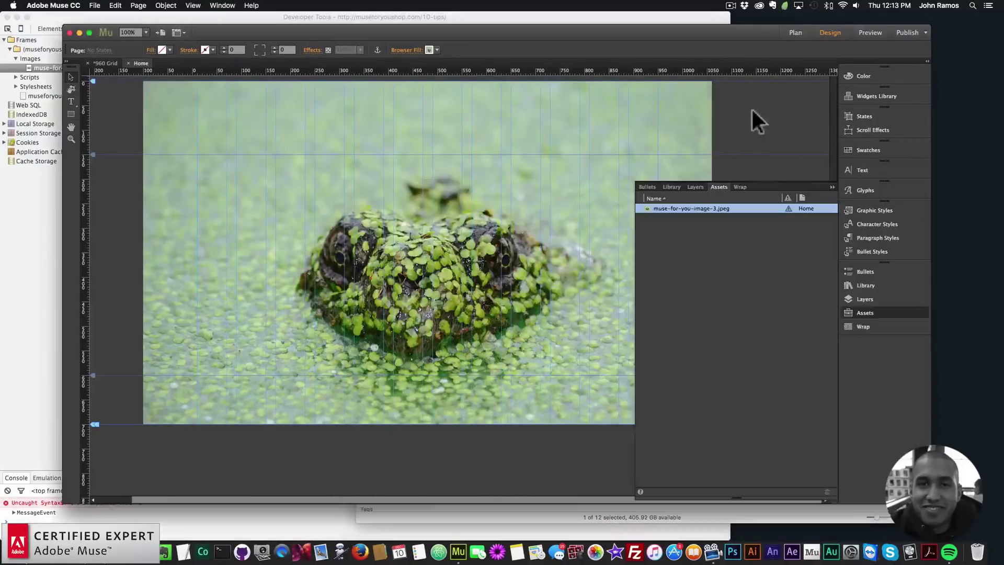
# - Update the modified muse-for-you-image-3.jpeg asset from its source file and collapse the asset list
pyautogui.moveTo(789, 208)
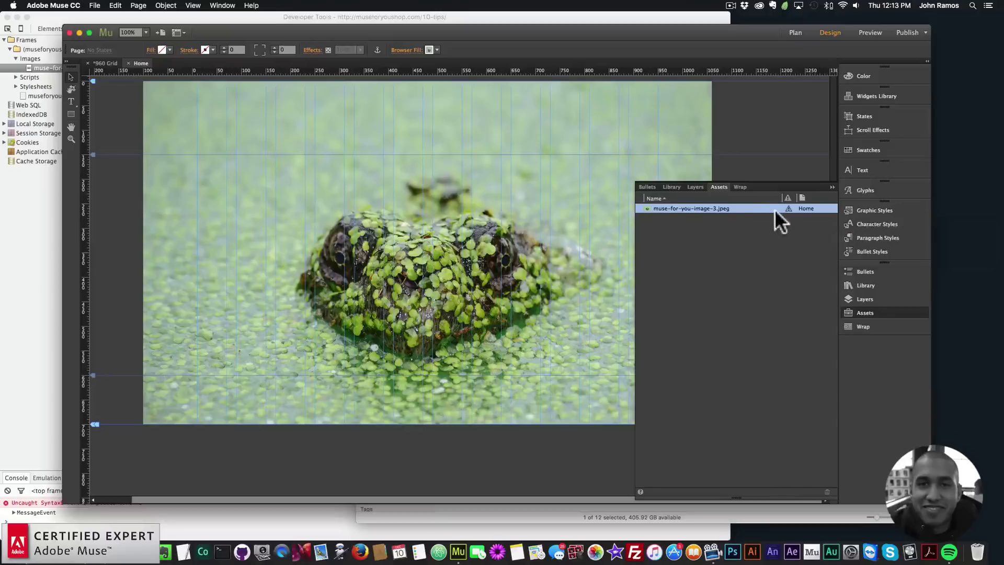
pyautogui.moveTo(695, 207)
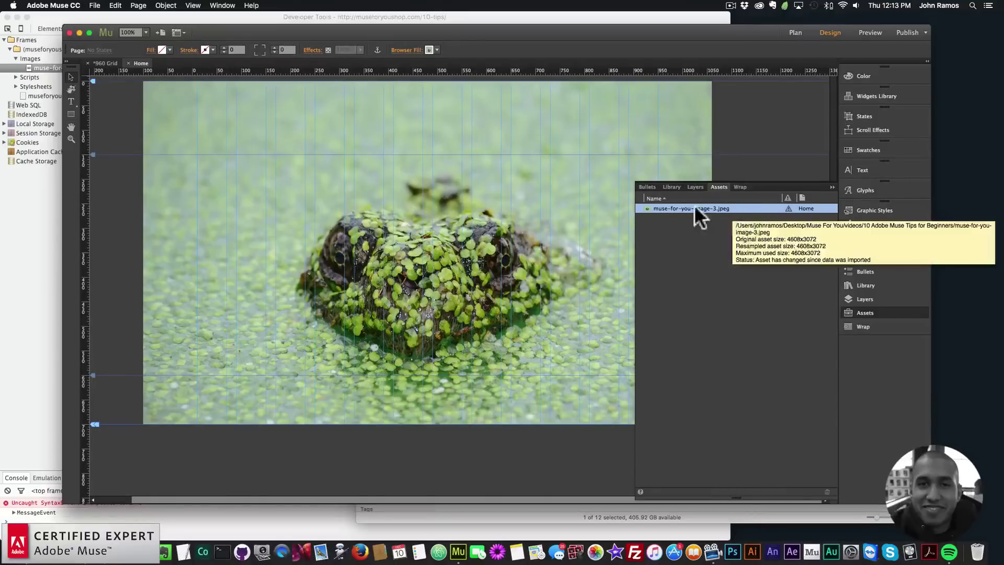
pyautogui.rightClick(656, 206)
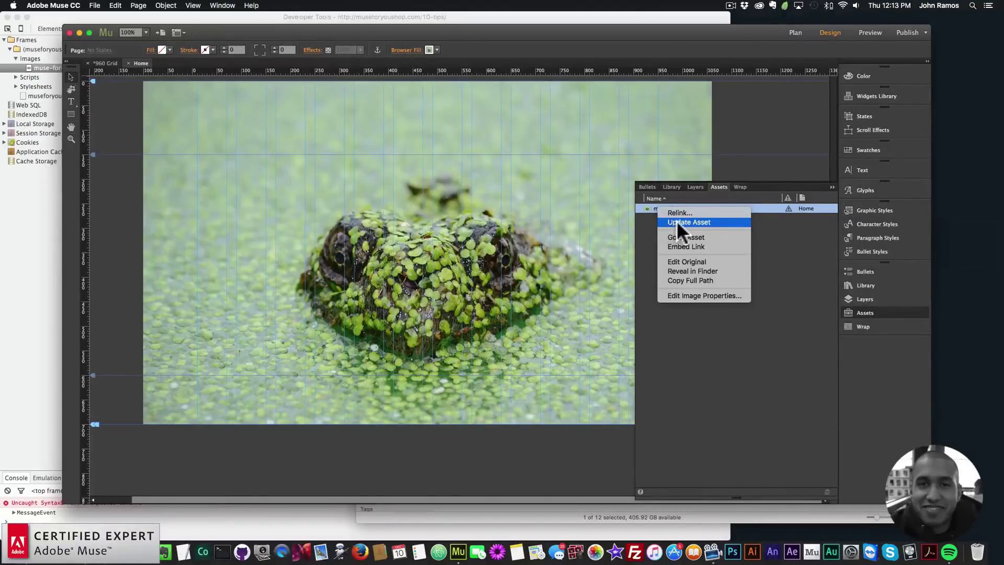
pyautogui.click(677, 222)
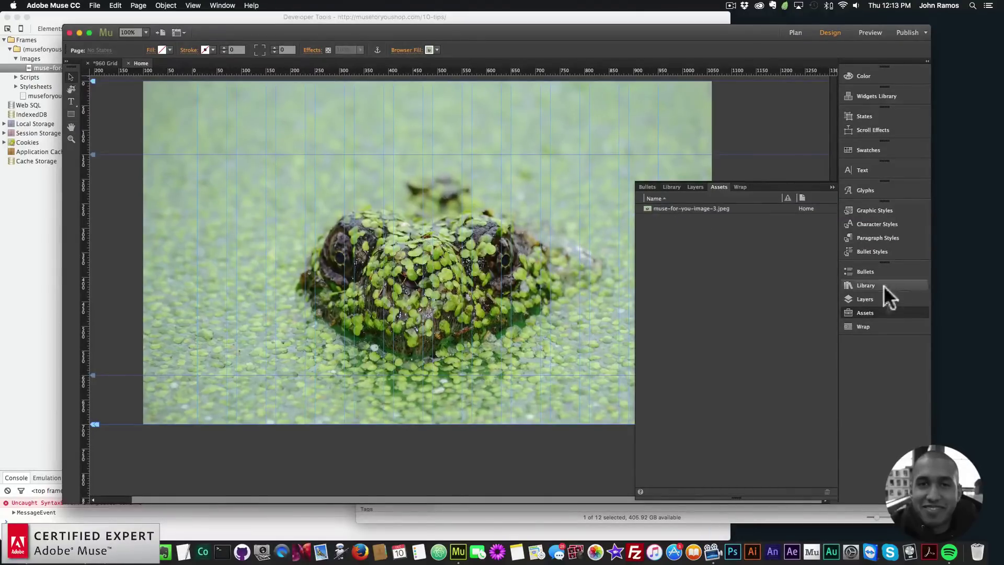
pyautogui.click(866, 313)
pyautogui.click(868, 313)
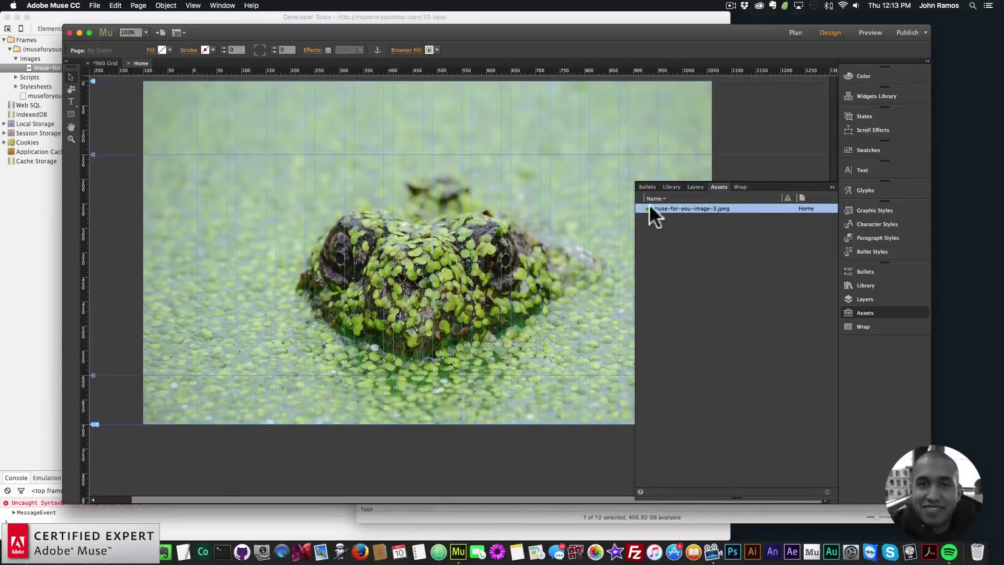
pyautogui.moveTo(647, 207)
pyautogui.click(881, 312)
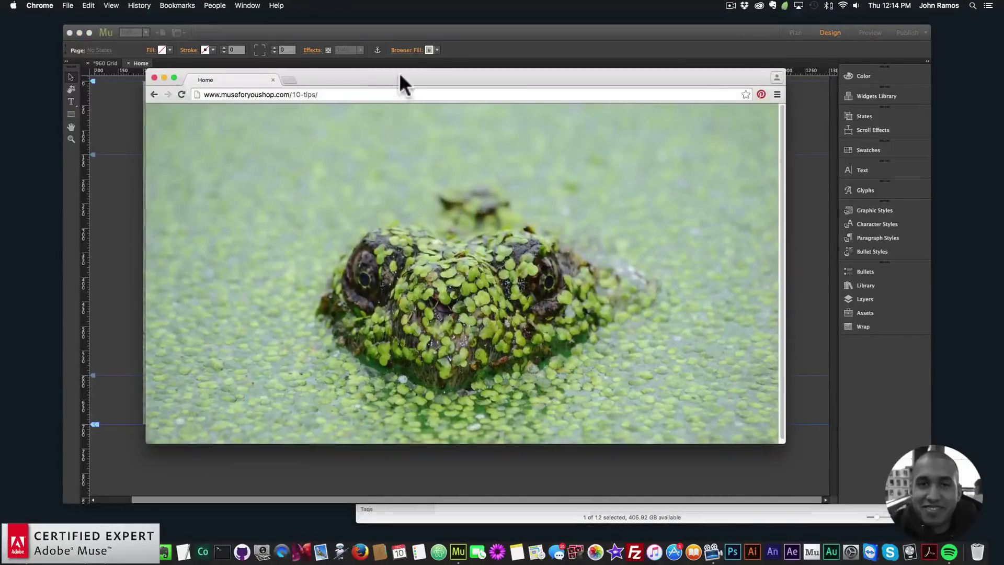
# - Inspect the published 10-tips page in Chrome and open its muse-for-you image from the page's image resources
pyautogui.moveTo(400, 72); pyautogui.dragTo(387, 73)
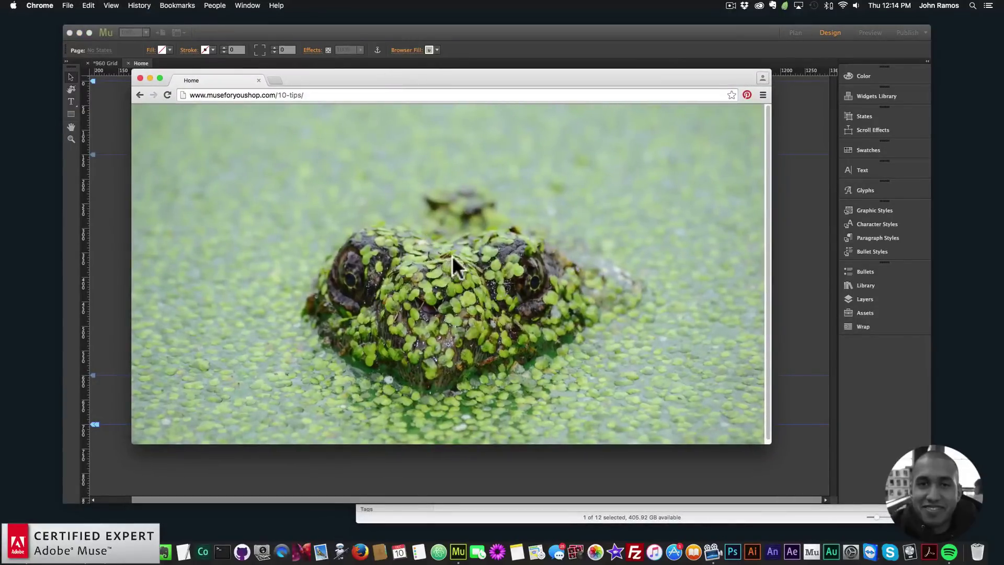
pyautogui.rightClick(398, 212)
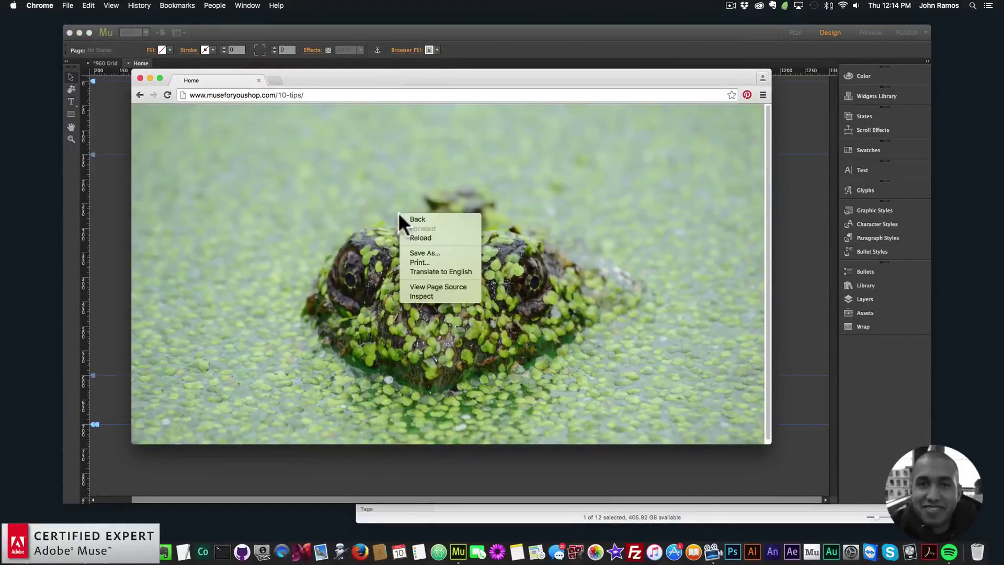
pyautogui.click(433, 293)
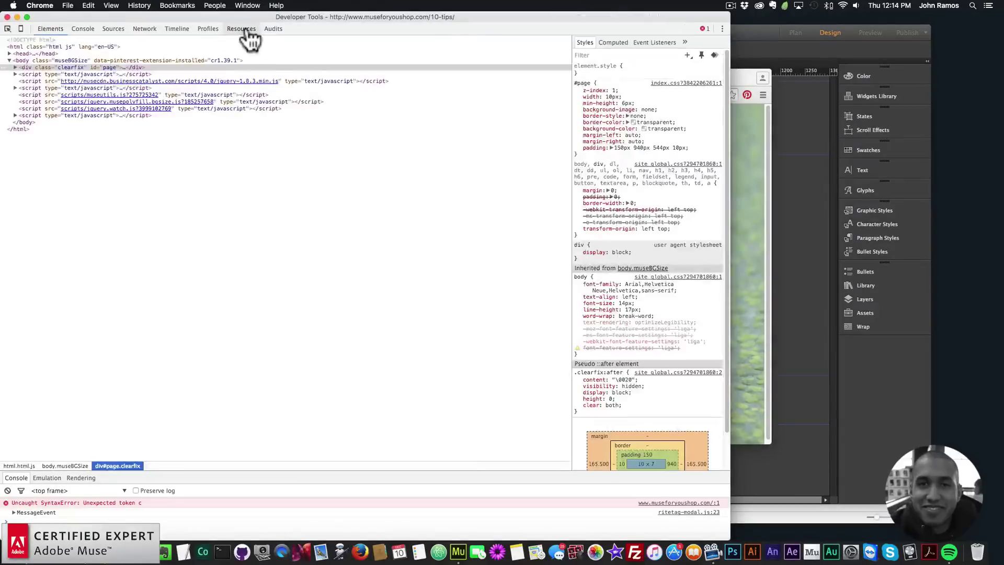
pyautogui.click(241, 29)
pyautogui.doubleClick(14, 40)
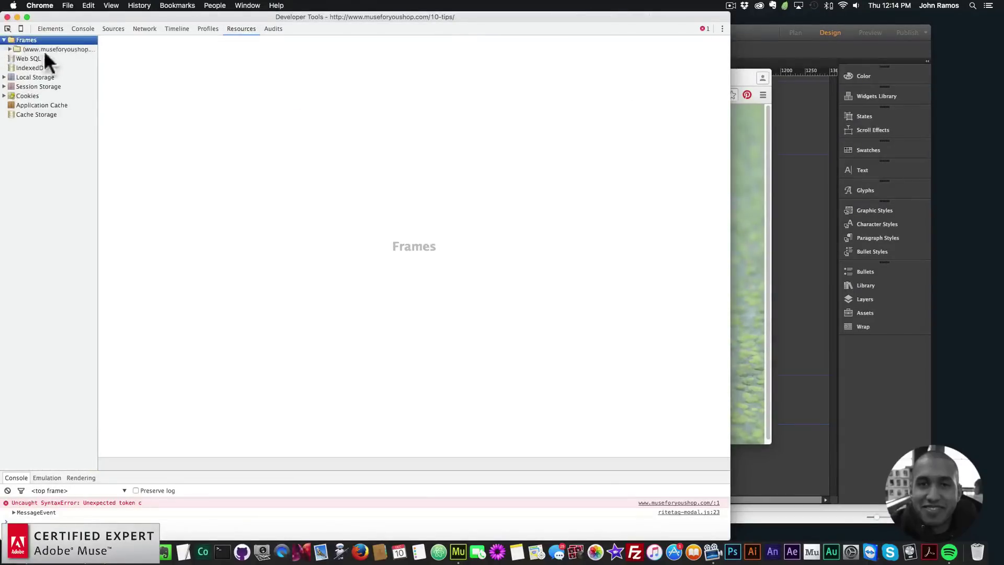
pyautogui.doubleClick(43, 50)
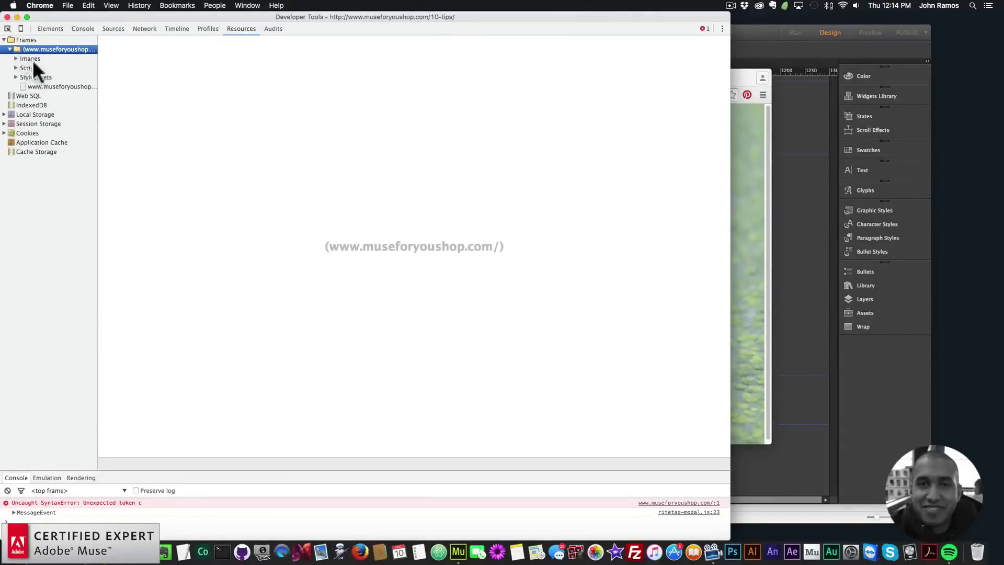
pyautogui.click(22, 58)
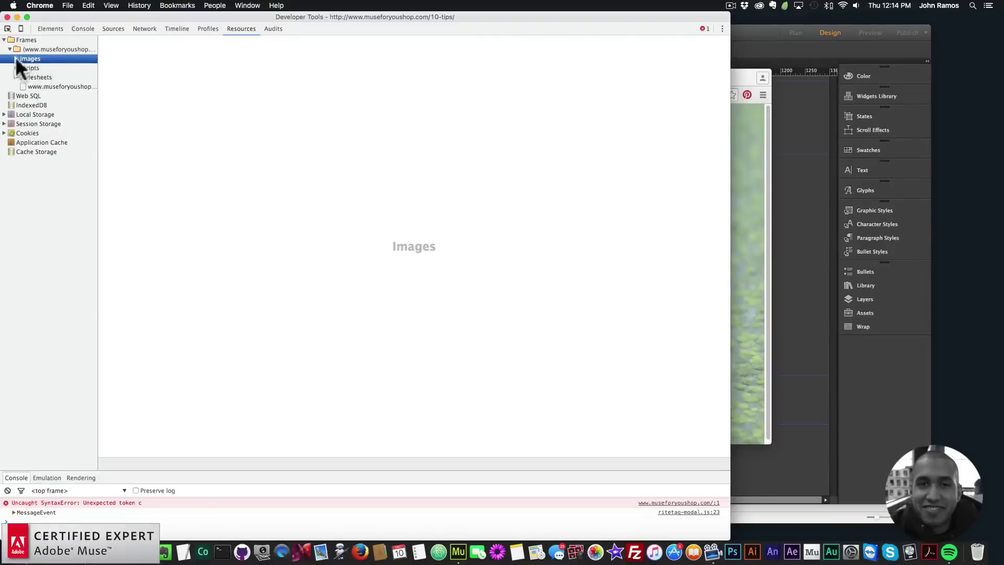
pyautogui.doubleClick(39, 58)
pyautogui.click(58, 68)
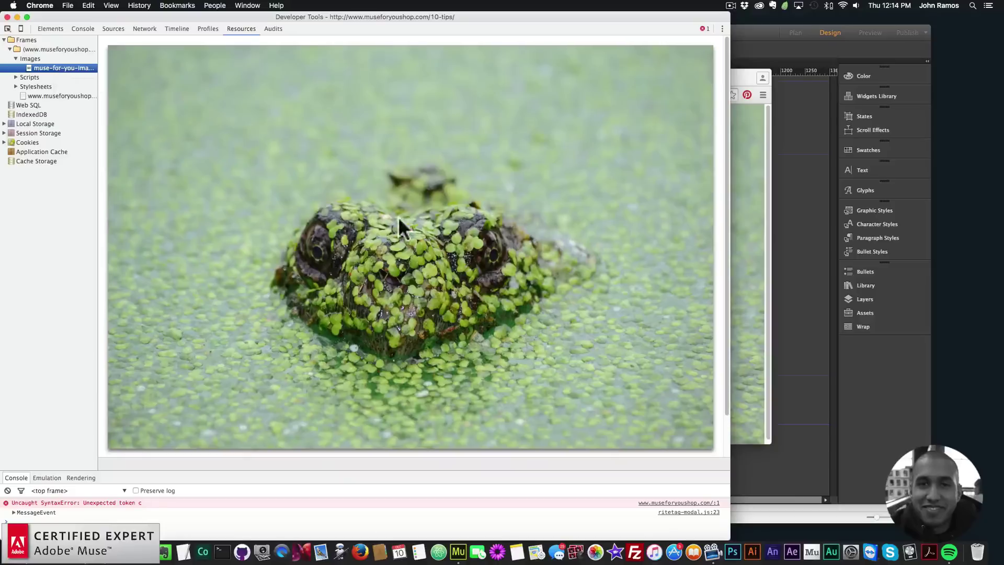
# - Copy the published page's image into the 10 Adobe Muse Tips for Beginners folder and open the copy's file information
pyautogui.click(33, 552)
pyautogui.click(259, 209)
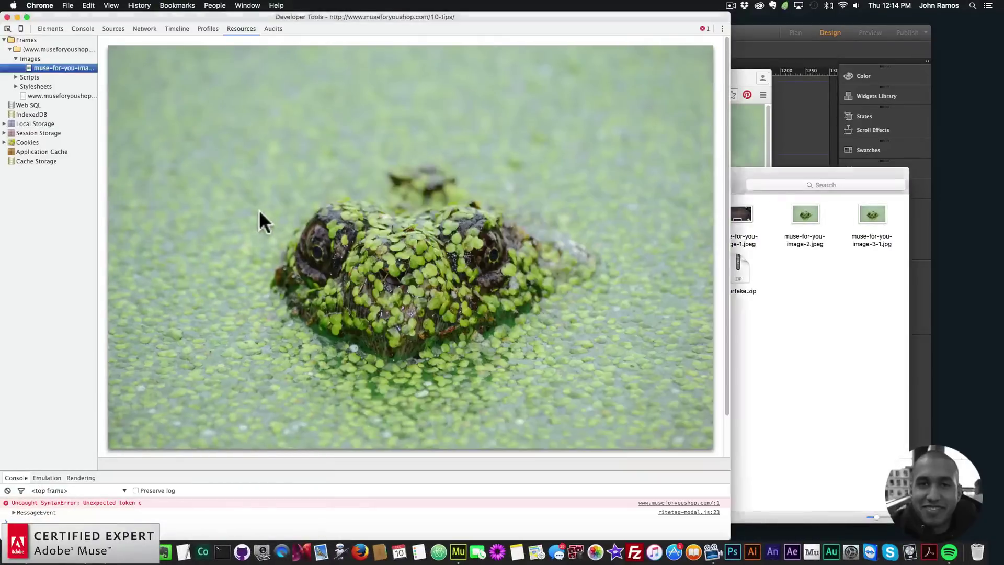
pyautogui.moveTo(391, 212); pyautogui.dragTo(812, 360)
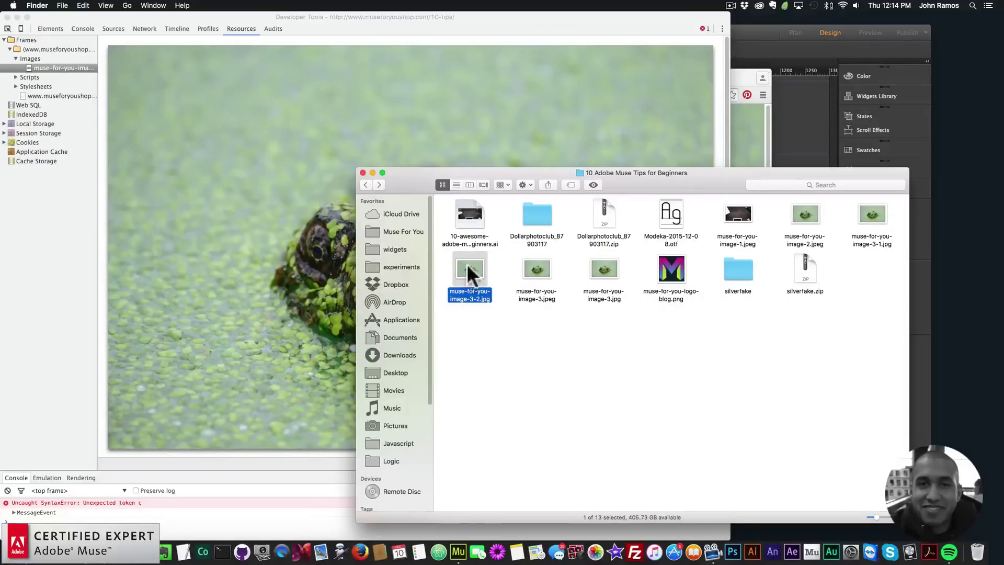
pyautogui.rightClick(468, 265)
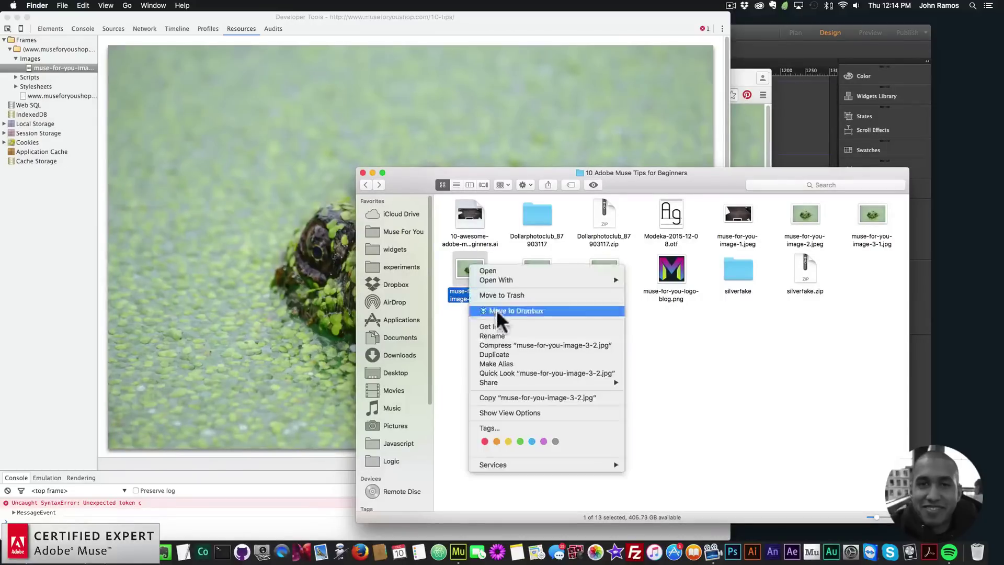
pyautogui.click(497, 326)
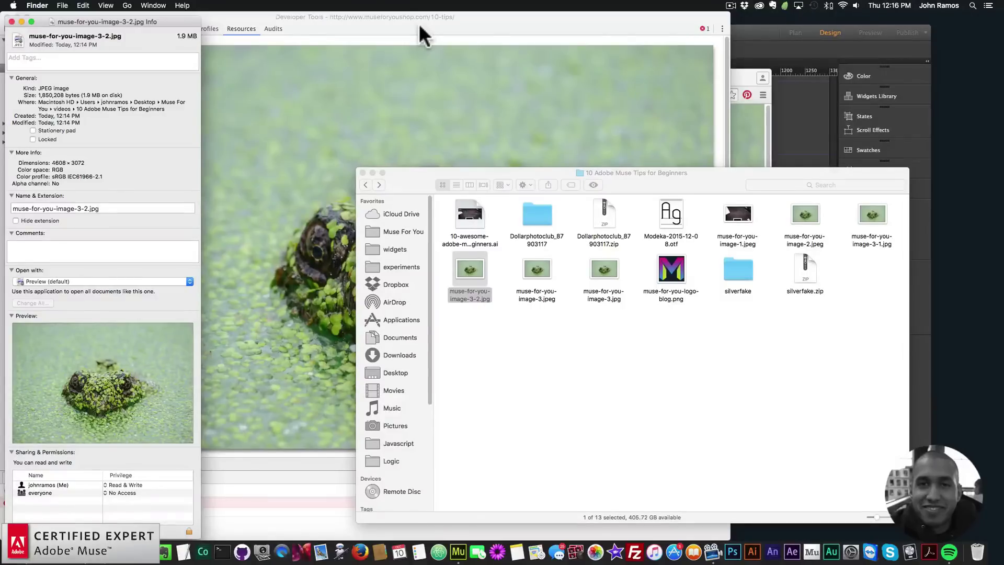
# - Close the Developer Tools, the file information and both published-page windows, leaving the 10 Adobe Muse Tips for Beginners folder in front
pyautogui.click(399, 16)
pyautogui.click(8, 17)
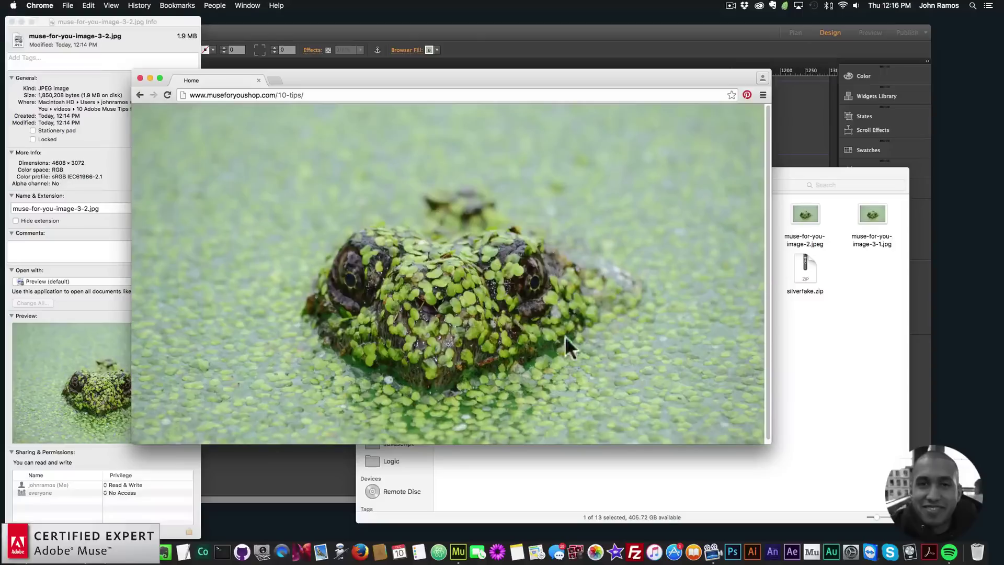
pyautogui.click(12, 22)
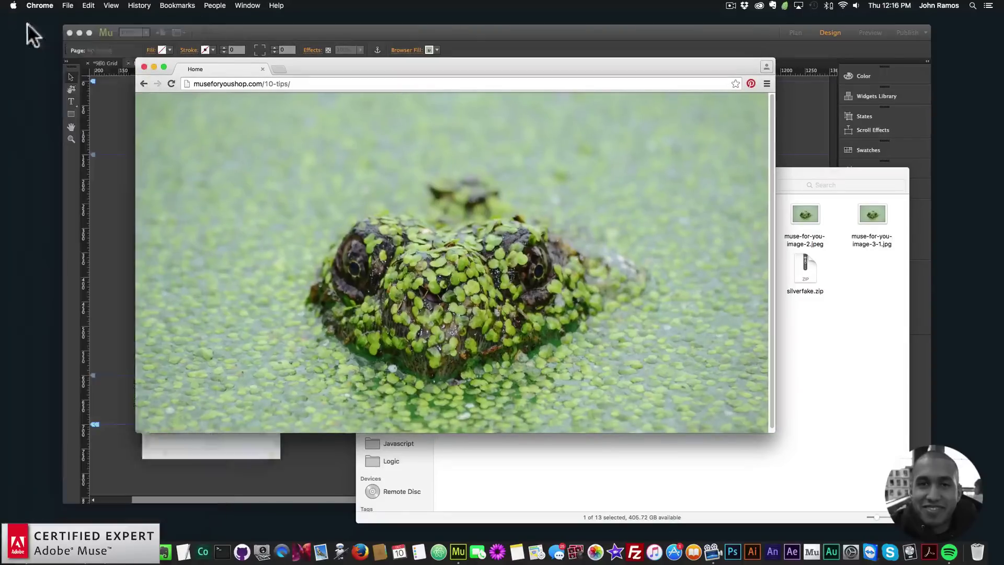
pyautogui.click(143, 67)
pyautogui.moveTo(586, 178); pyautogui.dragTo(573, 167)
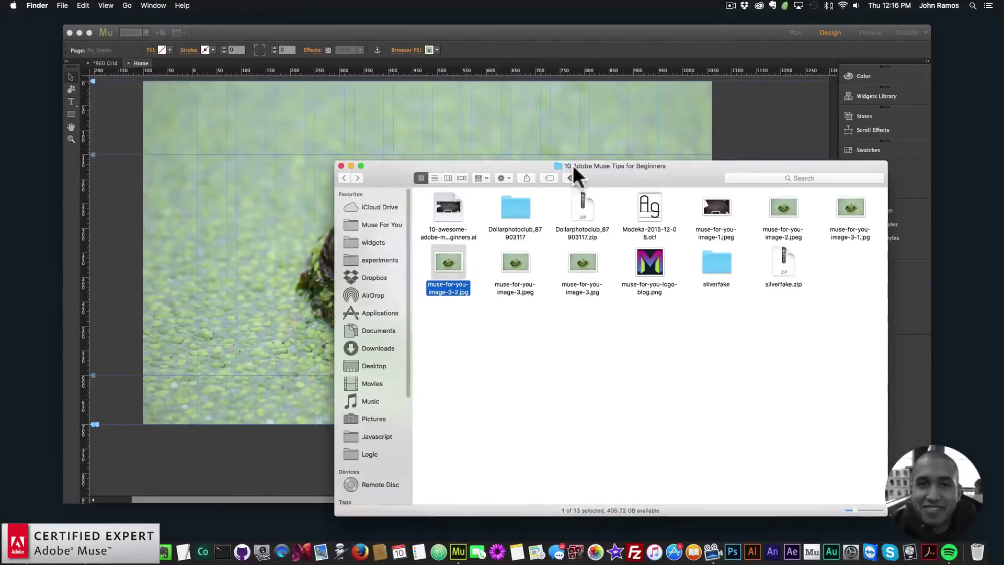
# - Locate muse-for-you-image-3.jpeg in the folder and open compressjpeg.com in a new Chrome window
pyautogui.click(518, 277)
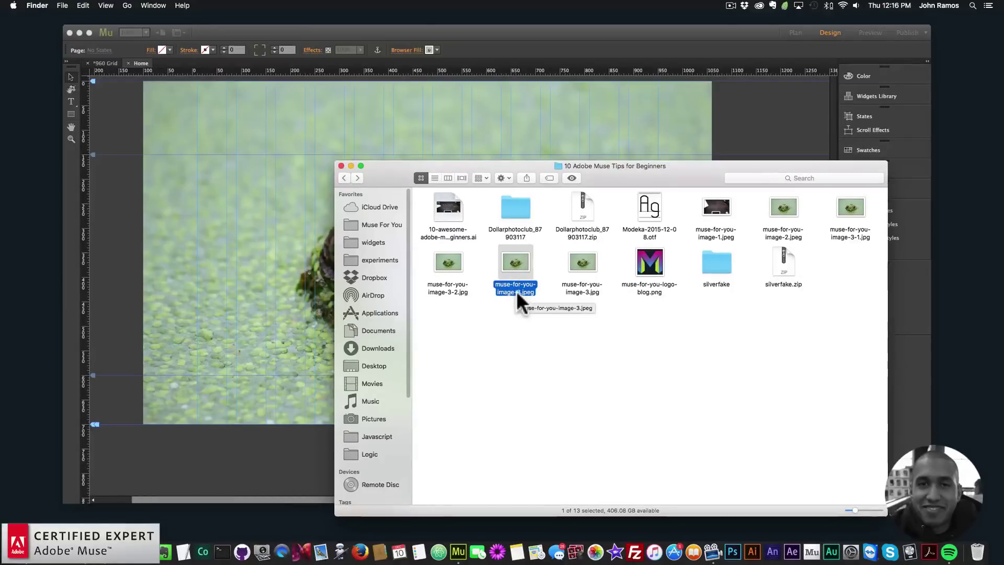
pyautogui.click(527, 328)
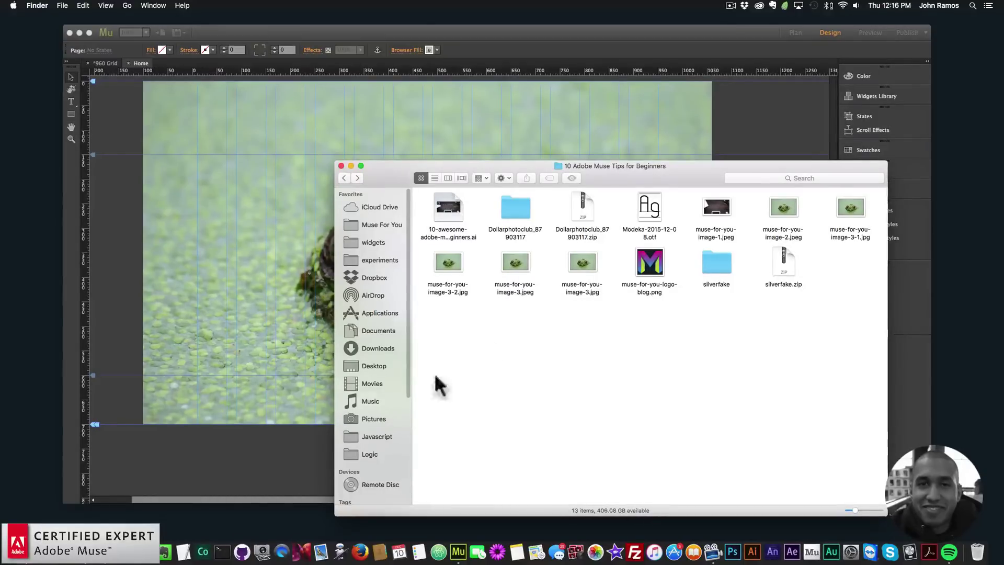
pyautogui.click(86, 528)
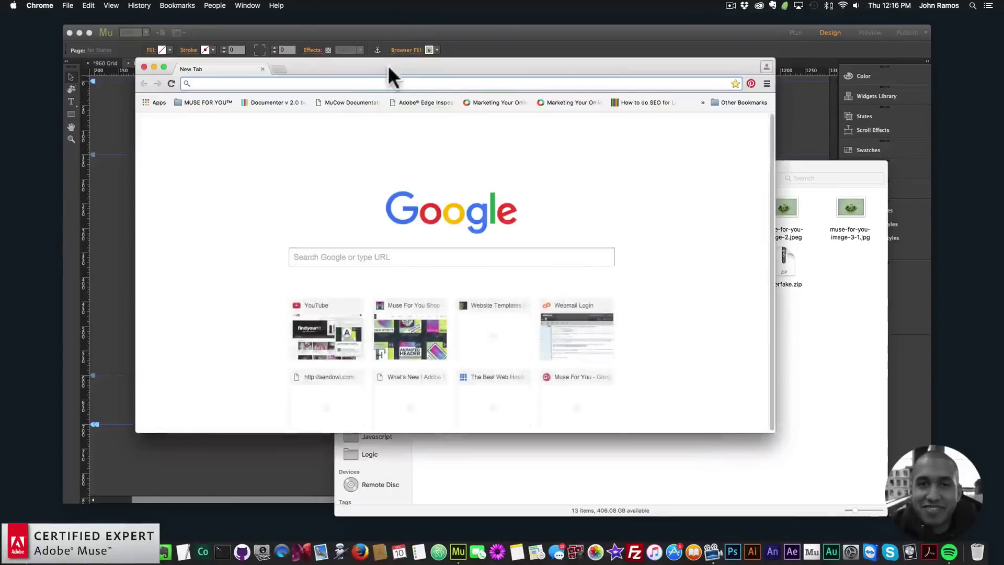
pyautogui.write('compressjpeg.com')
pyautogui.press('Return')
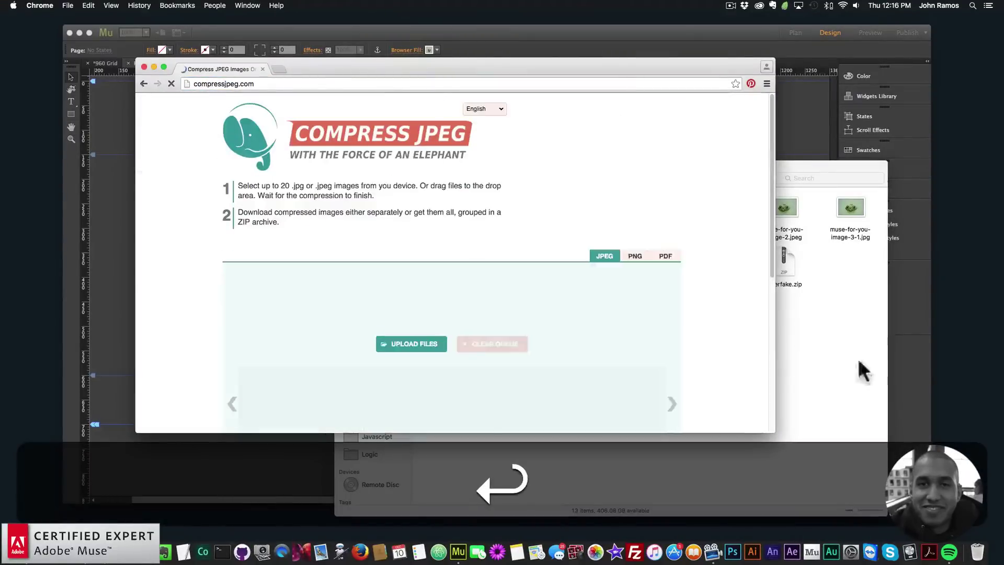
# - Try to upload muse-for-you-image-3.jpeg to compressjpeg.com, and return to the site's page
pyautogui.click(858, 358)
pyautogui.moveTo(600, 164); pyautogui.dragTo(680, 176)
pyautogui.moveTo(592, 274); pyautogui.dragTo(343, 345)
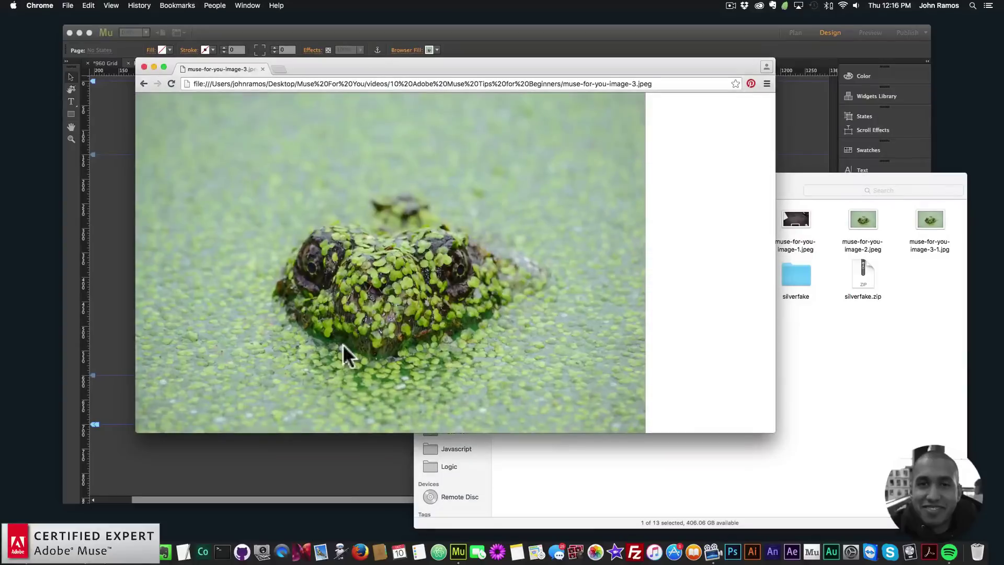
pyautogui.click(146, 83)
# - Upload muse-for-you-image-3.jpeg from the folder to compressjpeg.com and download the compressed version
pyautogui.click(870, 392)
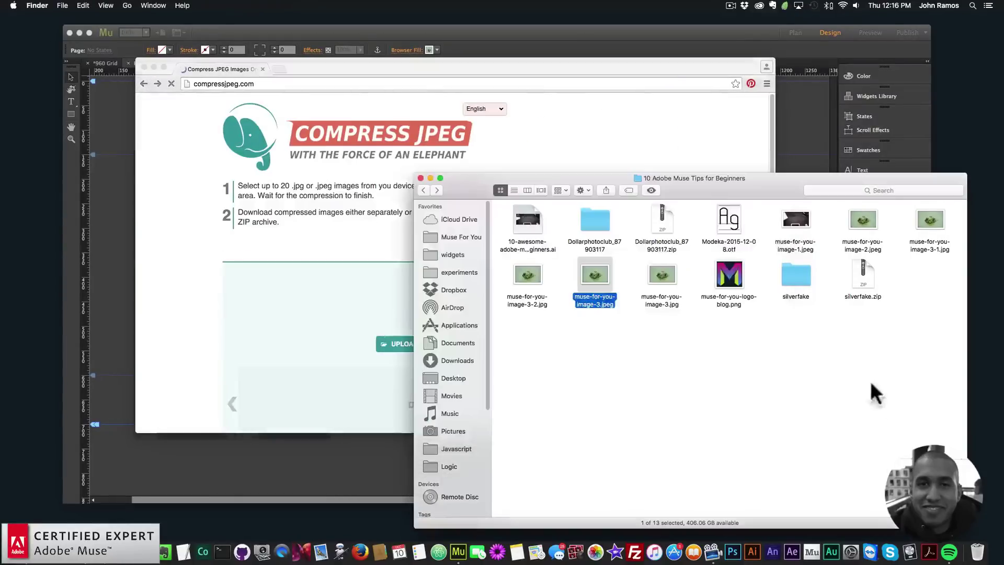
pyautogui.moveTo(641, 185); pyautogui.dragTo(783, 187)
pyautogui.moveTo(737, 278); pyautogui.dragTo(442, 397)
pyautogui.scroll(-5, 410, 391)
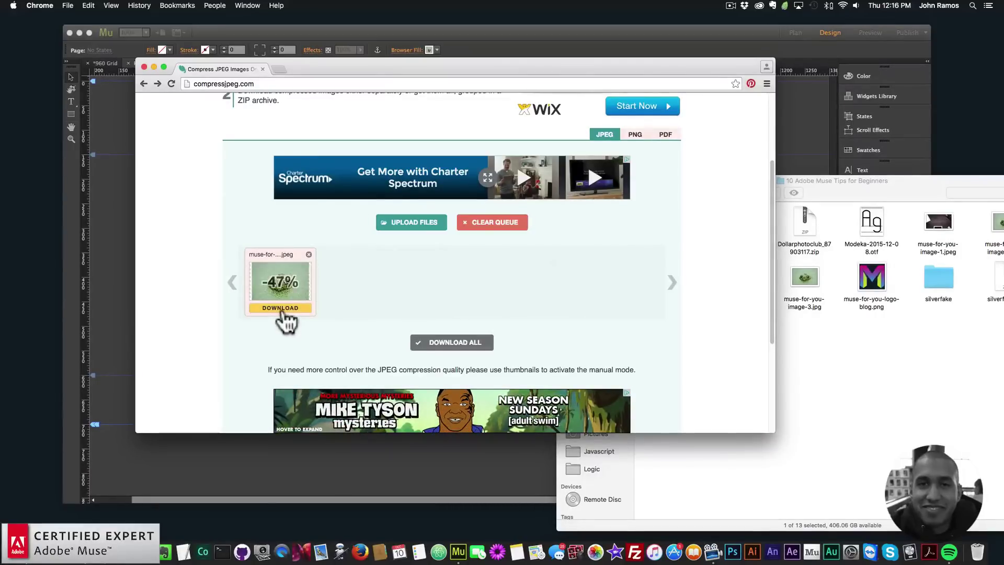
pyautogui.click(281, 310)
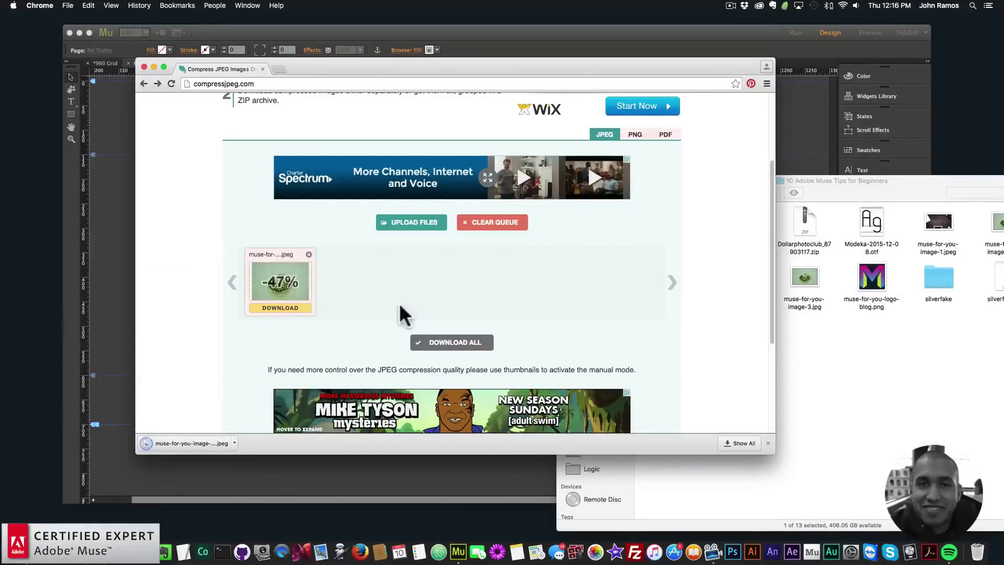
# - Move the compressed muse-for-you-image-3-min.jpeg from Downloads into the 10 Adobe Muse Tips for Beginners folder and display that folder
pyautogui.moveTo(834, 178); pyautogui.dragTo(636, 188)
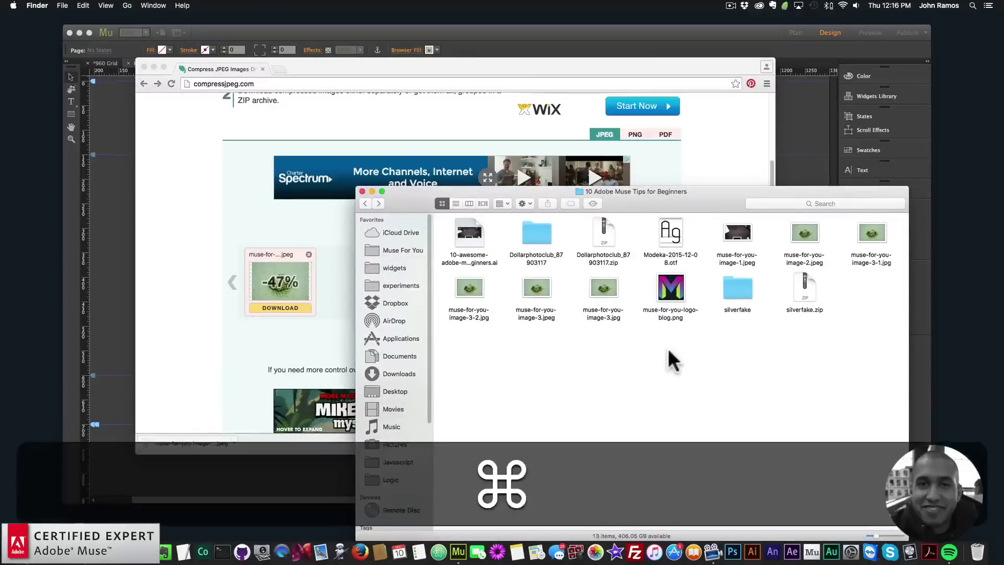
pyautogui.press('super+t')
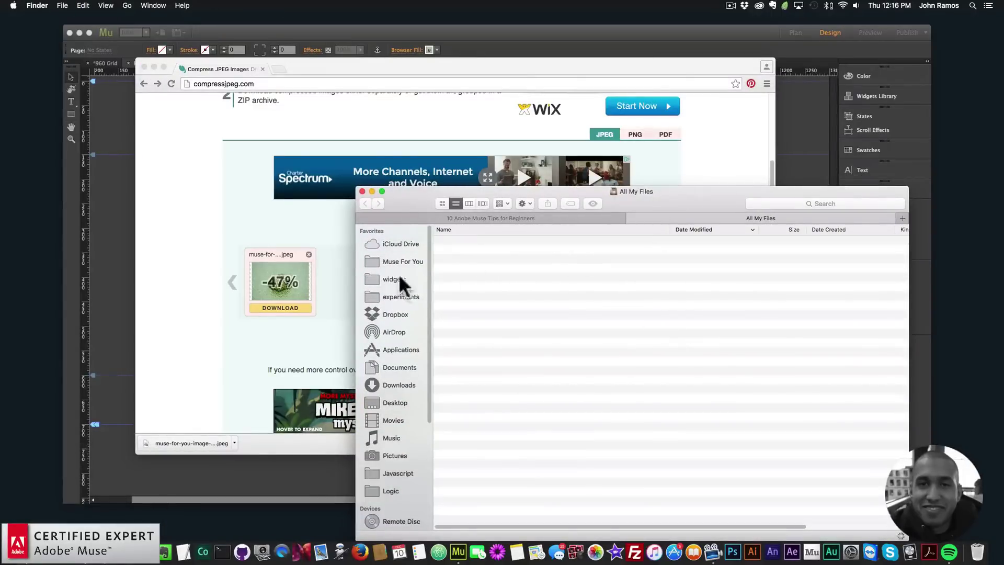
pyautogui.click(398, 385)
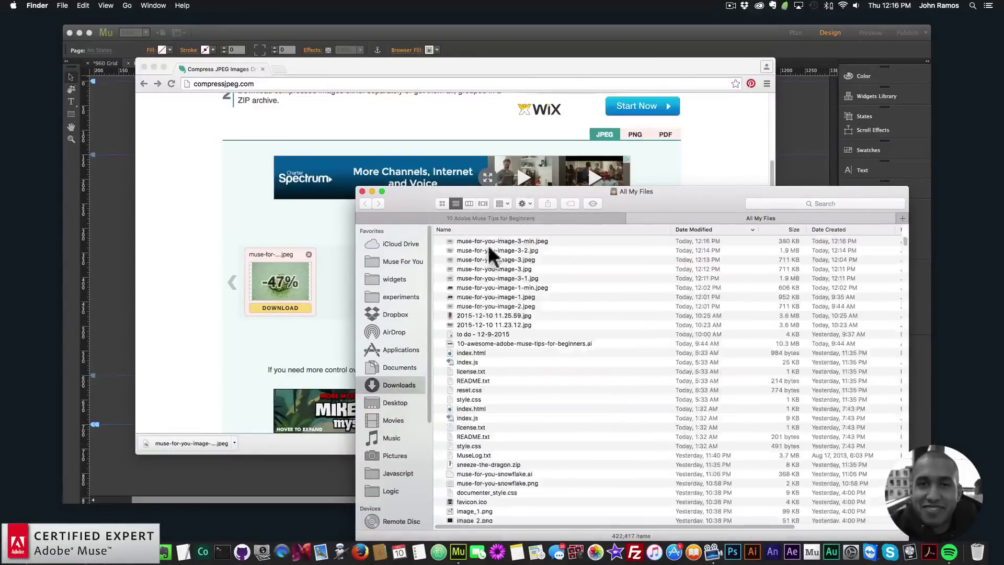
pyautogui.press('super+1')
pyautogui.click(560, 290)
pyautogui.moveTo(563, 291); pyautogui.dragTo(547, 218)
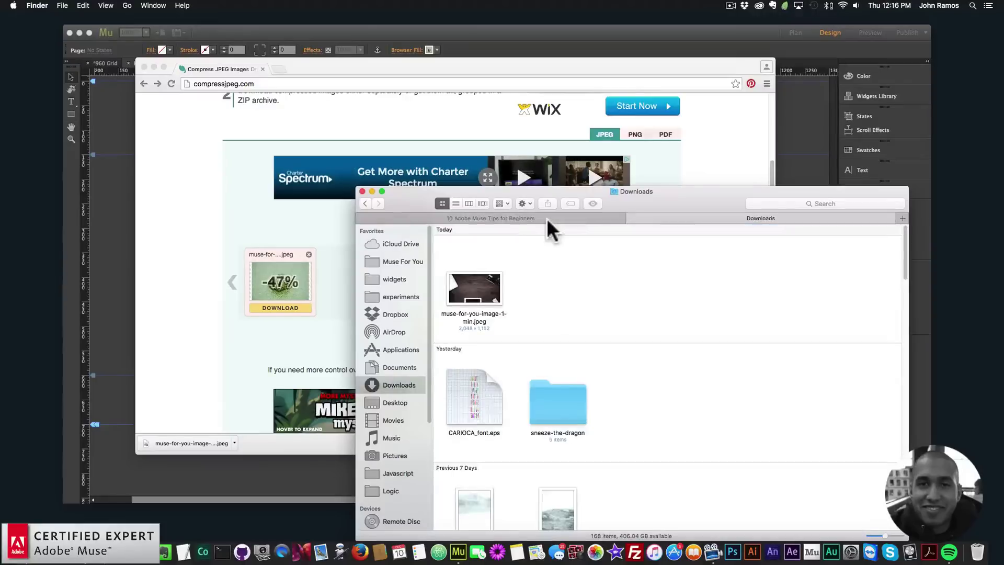
pyautogui.click(547, 218)
# - Check the file size of muse-for-you-image-3-min.jpeg in its file information
pyautogui.click(554, 324)
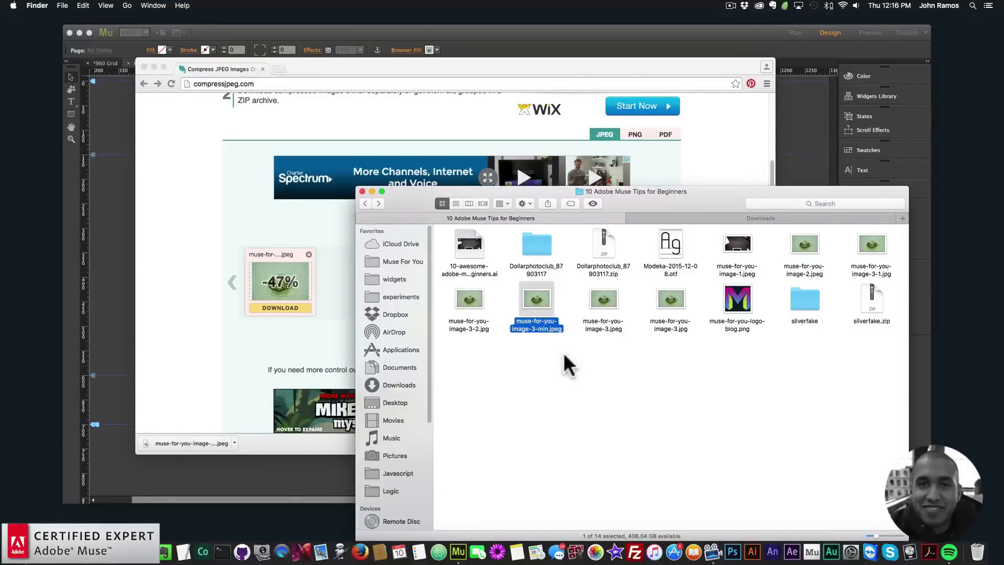
pyautogui.rightClick(537, 297)
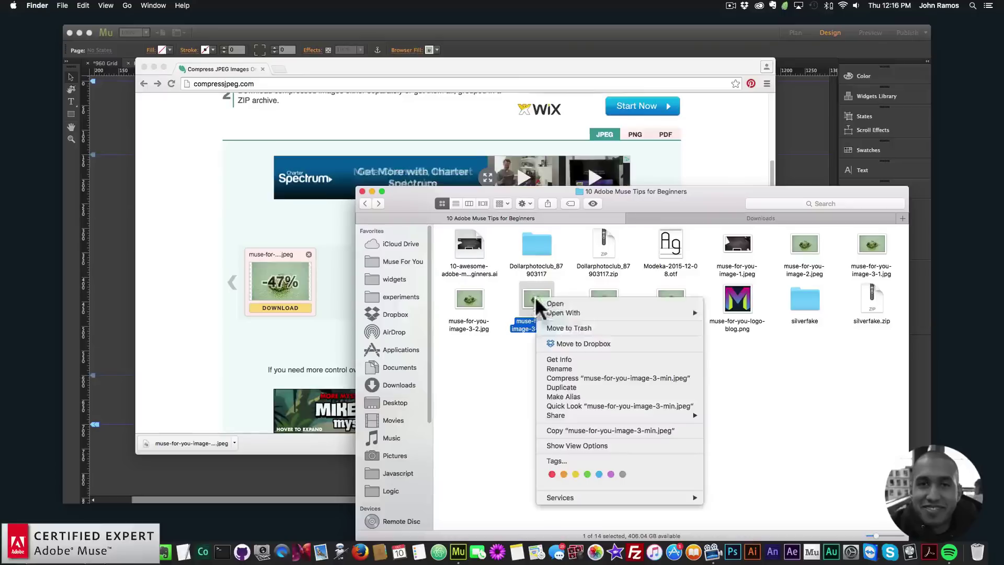
pyautogui.click(561, 358)
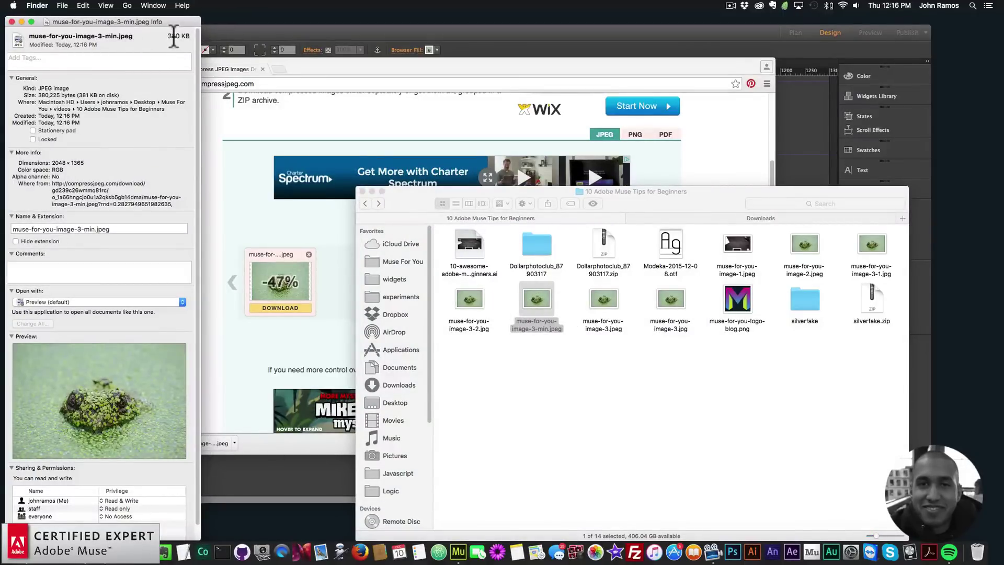
# - Check the file size of the original muse-for-you-image-3.jpeg in its file information
pyautogui.click(11, 21)
pyautogui.click(596, 308)
pyautogui.rightClick(600, 292)
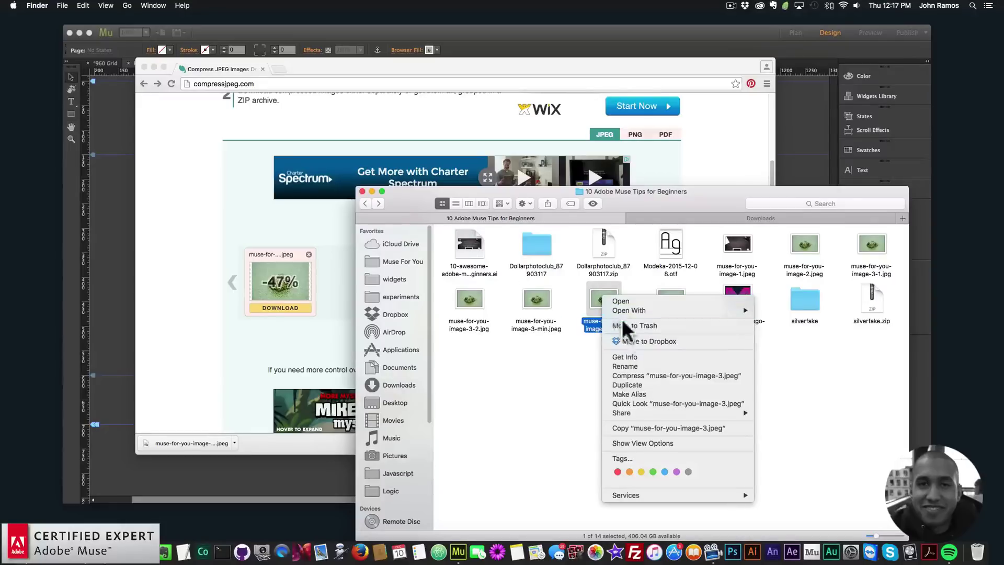
pyautogui.click(626, 354)
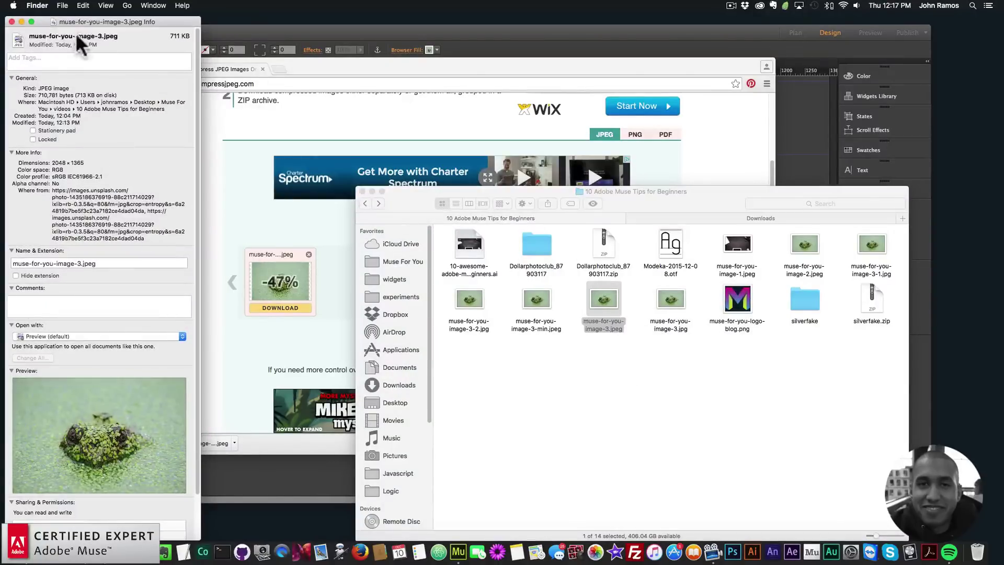
pyautogui.click(12, 22)
# - Switch to Adobe Muse and relink the muse-for-you-image-3.jpeg asset to muse-for-you-image-3-min.jpeg from the 10 Adobe Muse Tips for Beginners folder
pyautogui.click(608, 51)
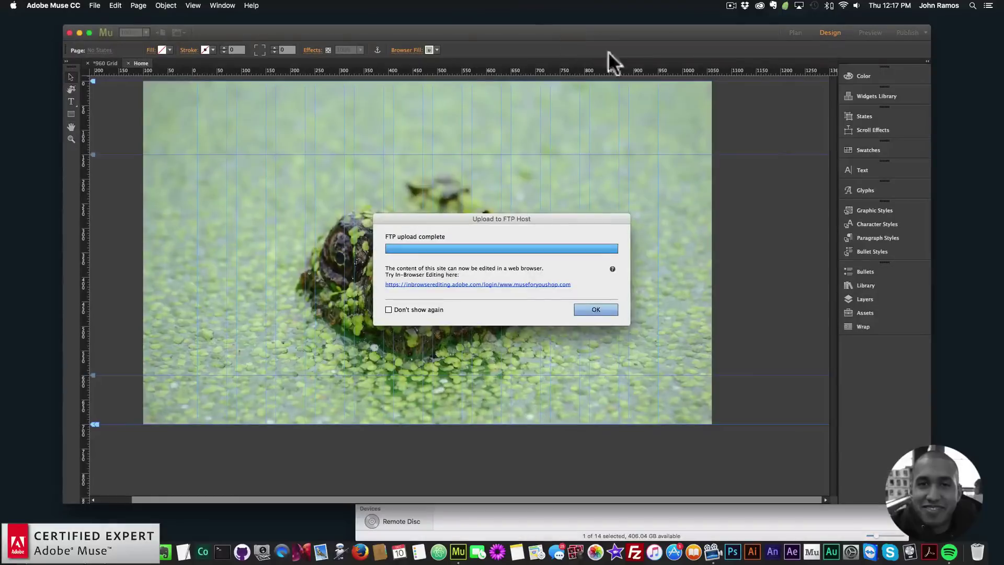
pyautogui.click(596, 310)
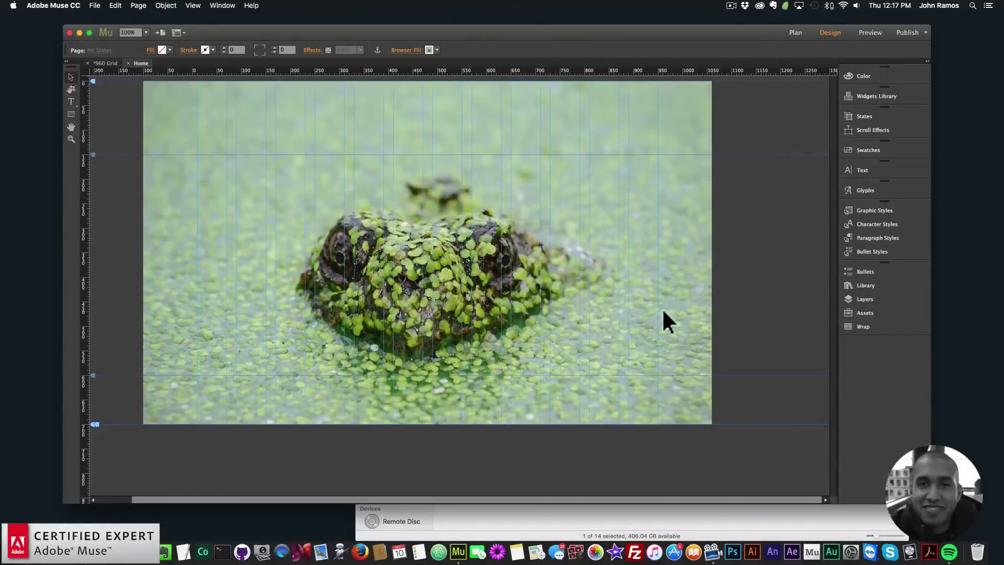
pyautogui.click(868, 312)
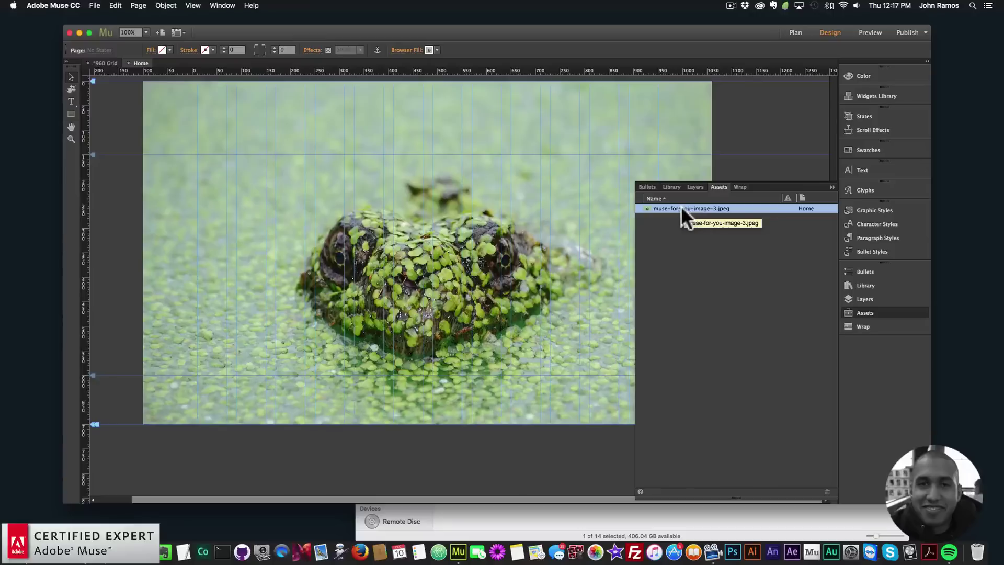
pyautogui.rightClick(672, 208)
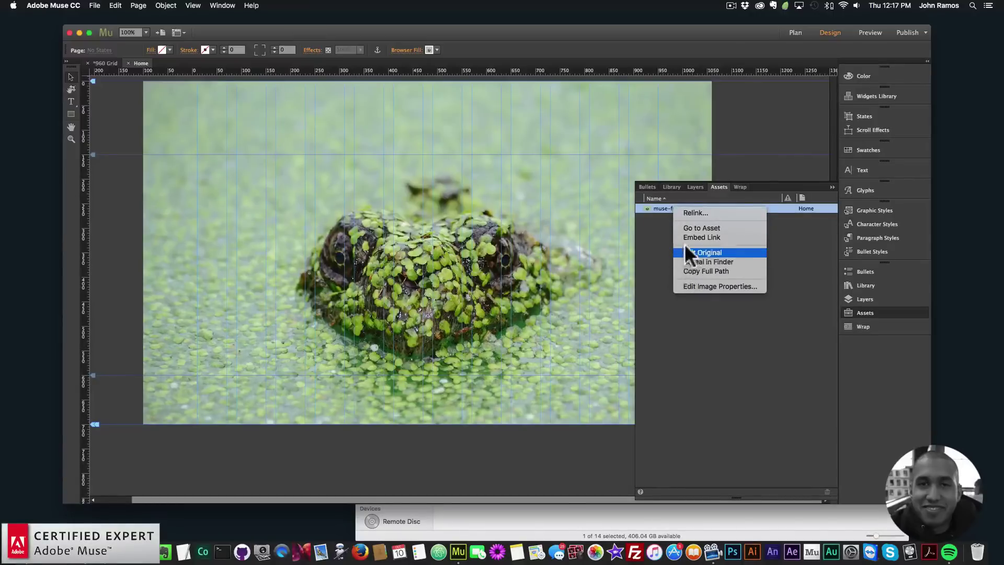
pyautogui.click(691, 212)
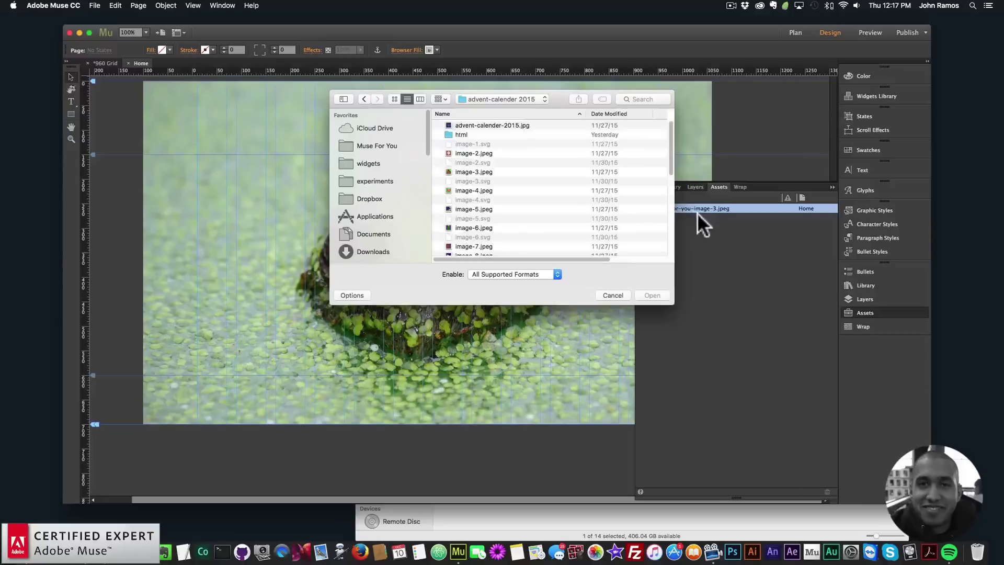
pyautogui.click(497, 95)
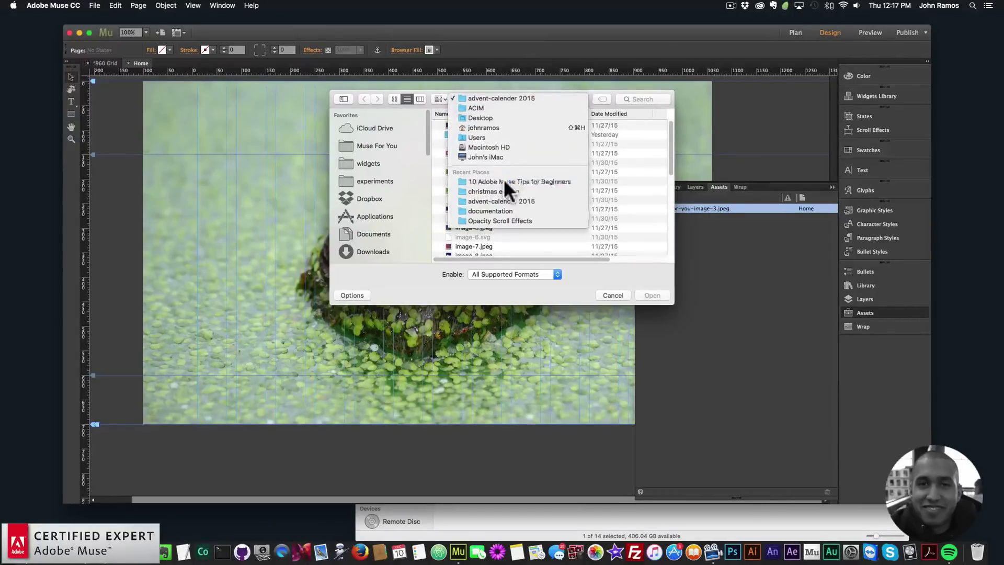
pyautogui.click(504, 179)
pyautogui.click(505, 200)
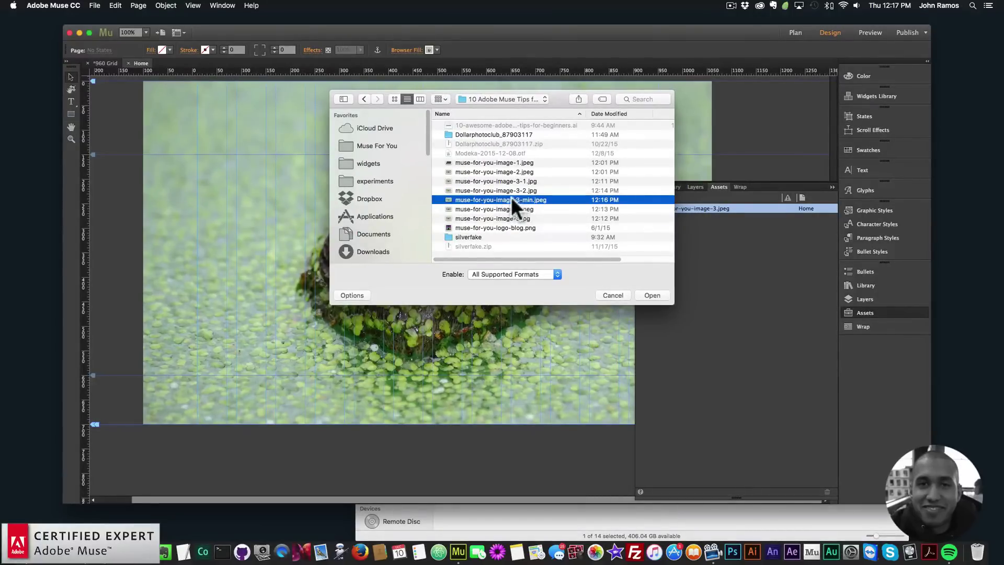
pyautogui.doubleClick(513, 198)
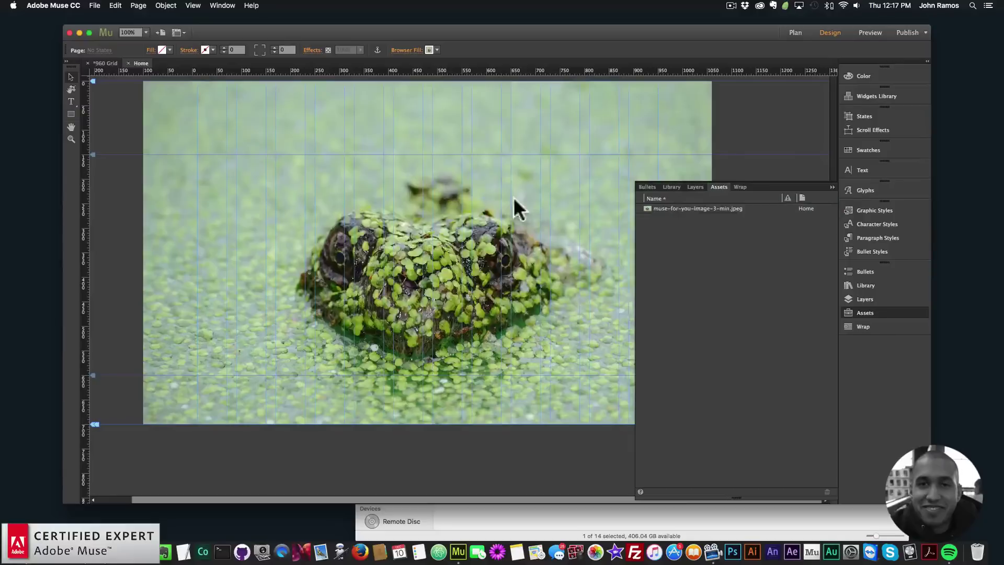
pyautogui.click(697, 209)
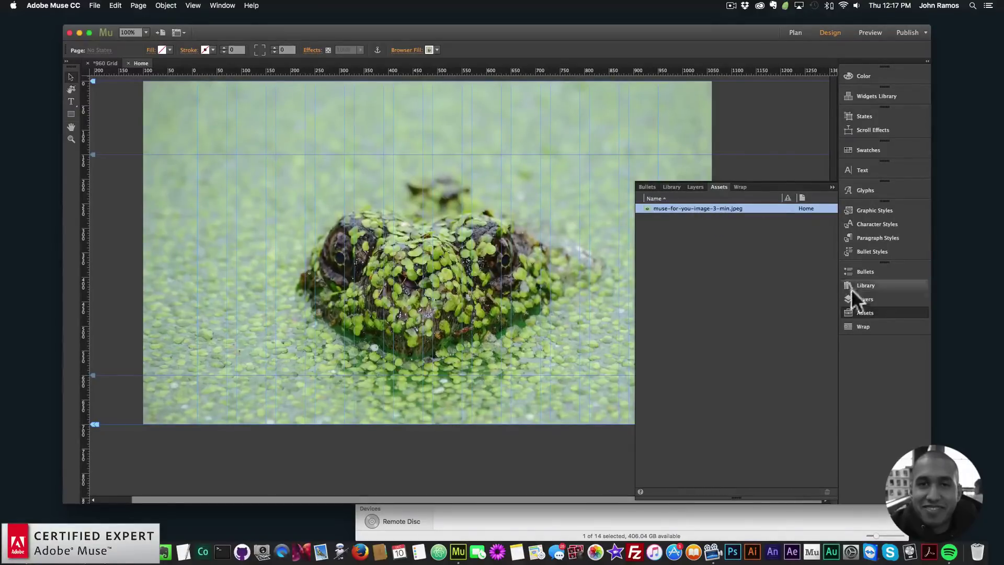
pyautogui.click(869, 313)
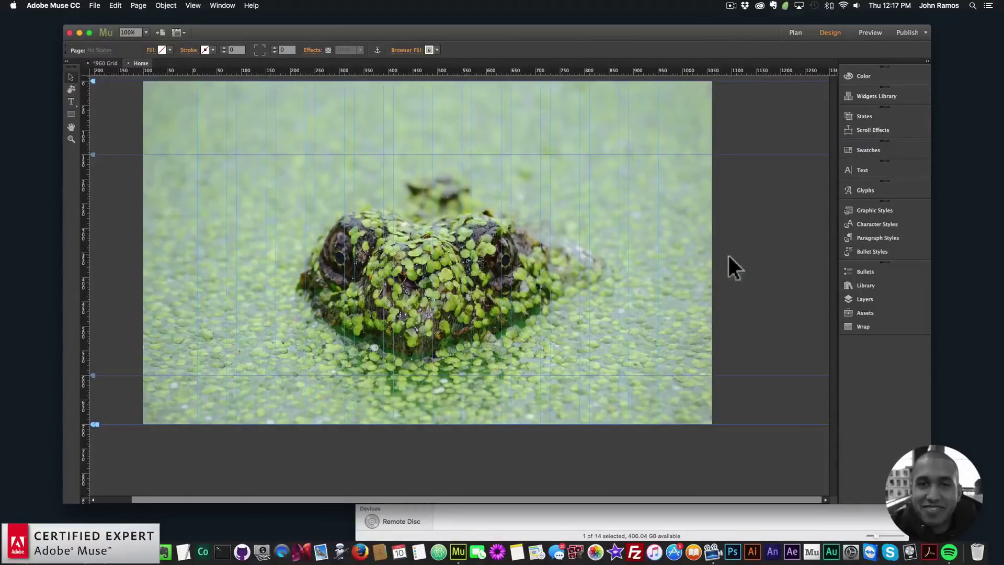
pyautogui.click(95, 5)
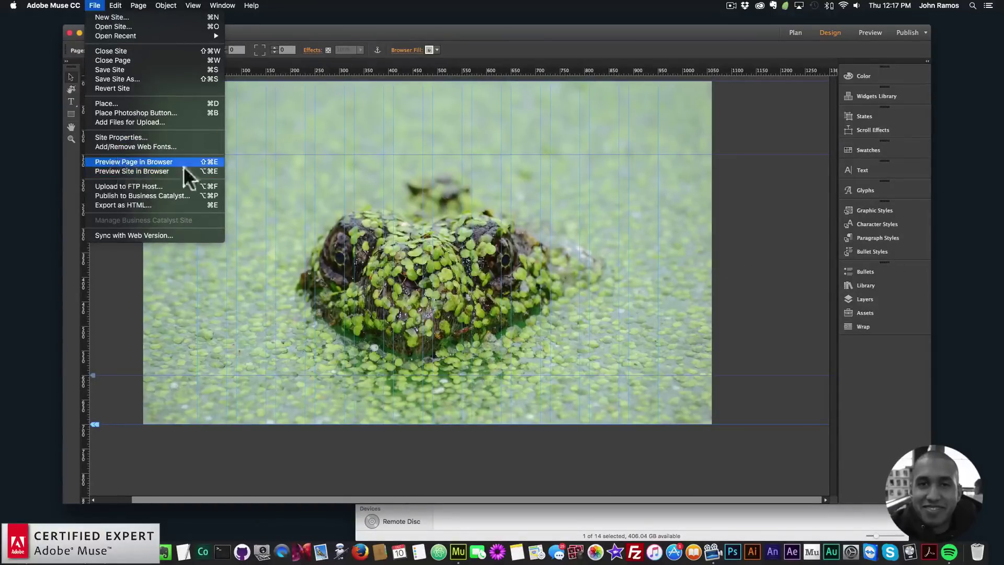
pyautogui.click(762, 181)
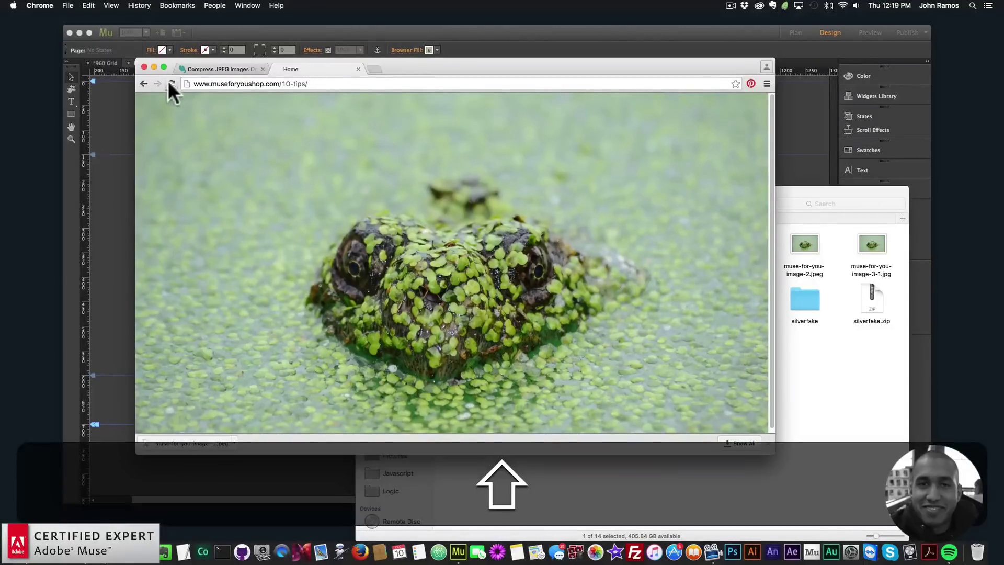
pyautogui.click(171, 83)
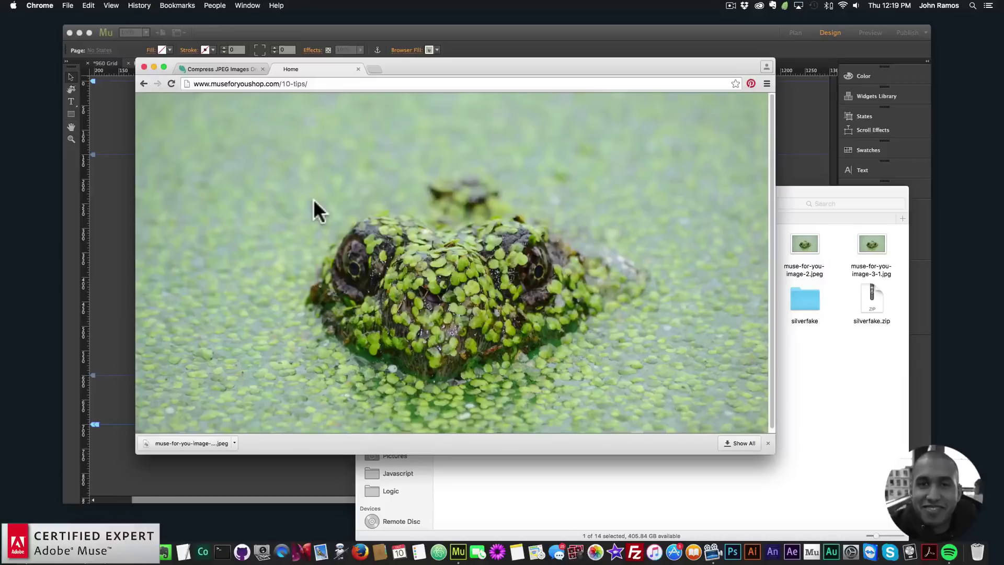
# - Inspect the page's image resources and examine the dimensions and file size of muse-for-you-image-3-min.jpg
pyautogui.rightClick(339, 187)
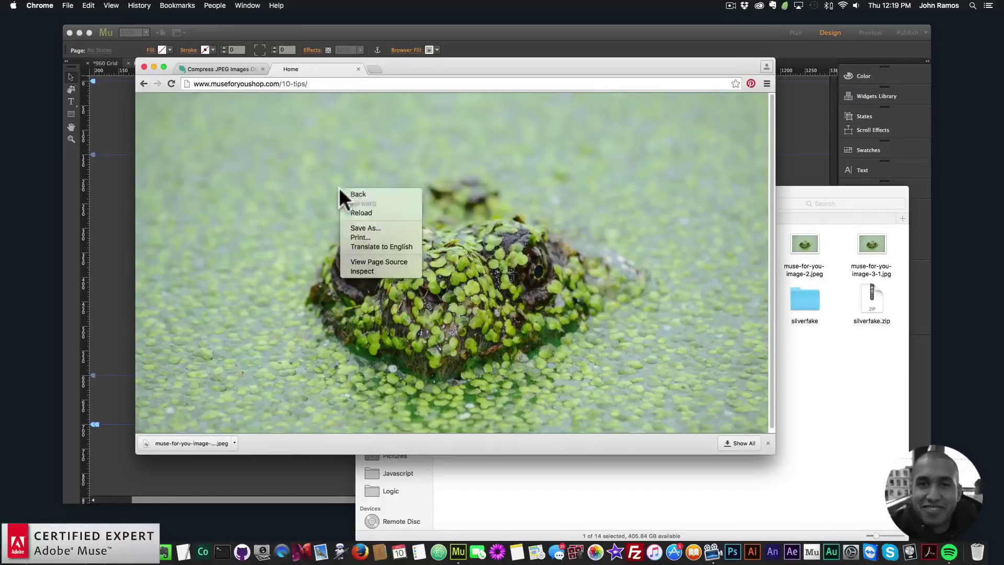
pyautogui.click(366, 271)
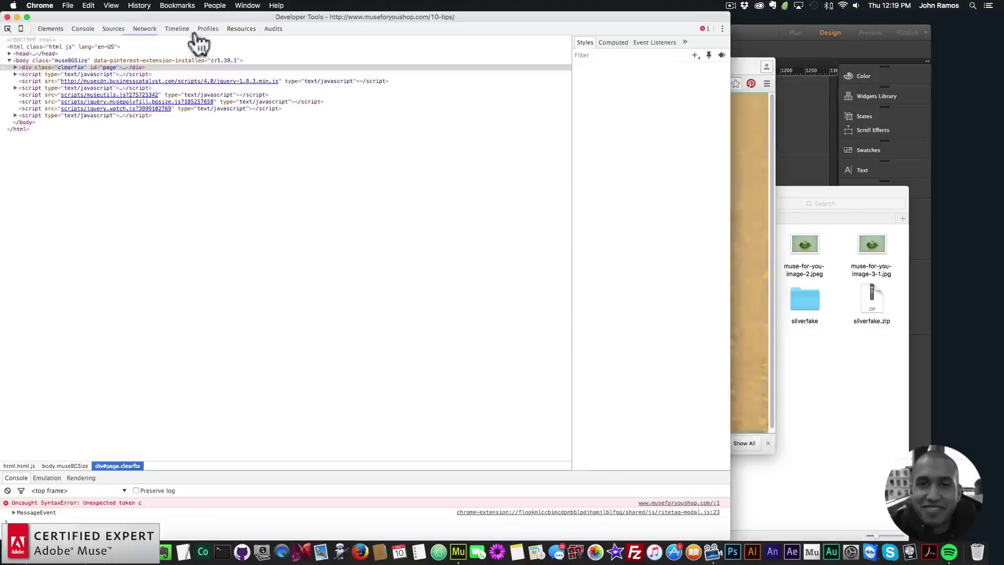
pyautogui.click(236, 29)
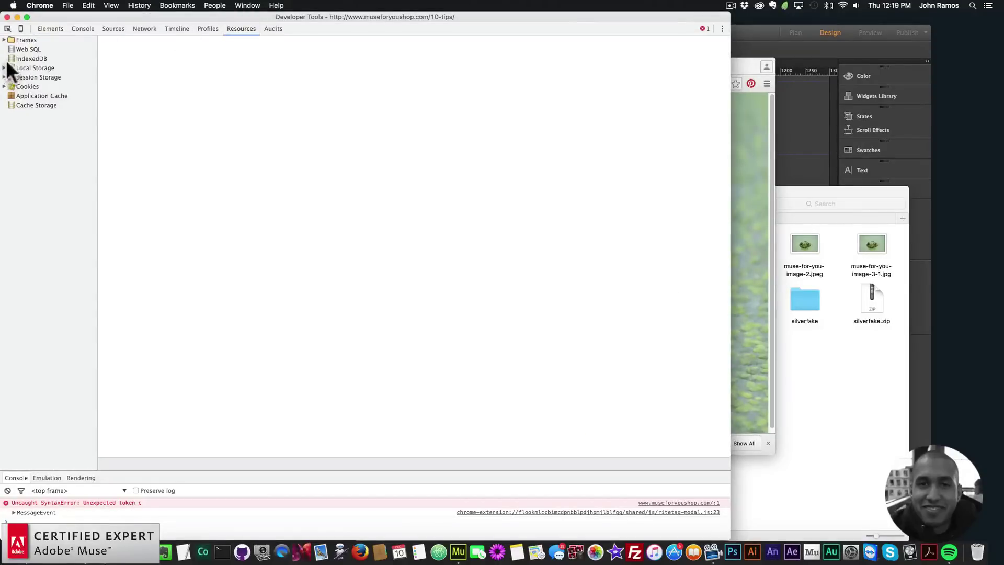
pyautogui.click(4, 40)
pyautogui.click(16, 49)
pyautogui.click(10, 50)
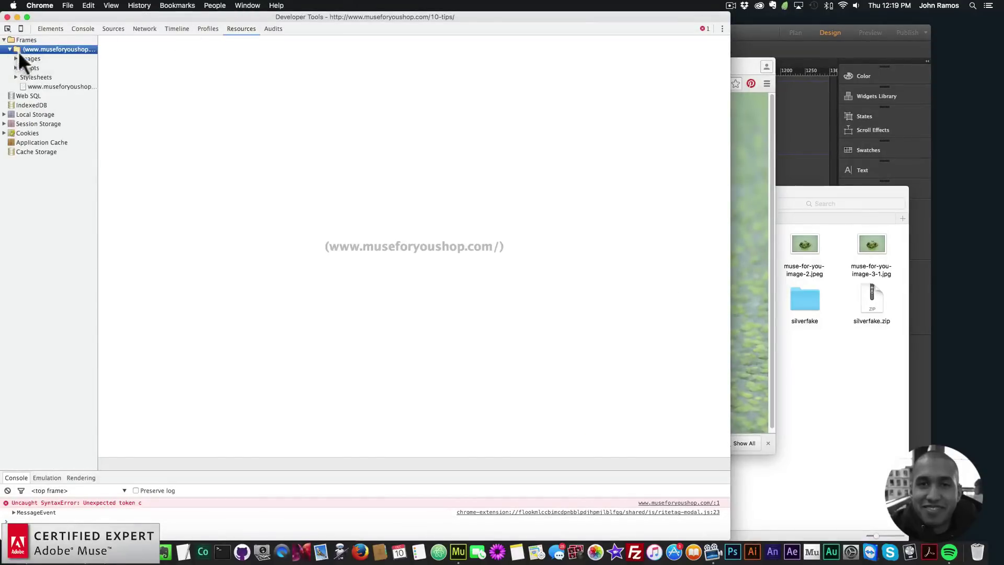
pyautogui.click(26, 59)
pyautogui.click(16, 59)
pyautogui.click(73, 68)
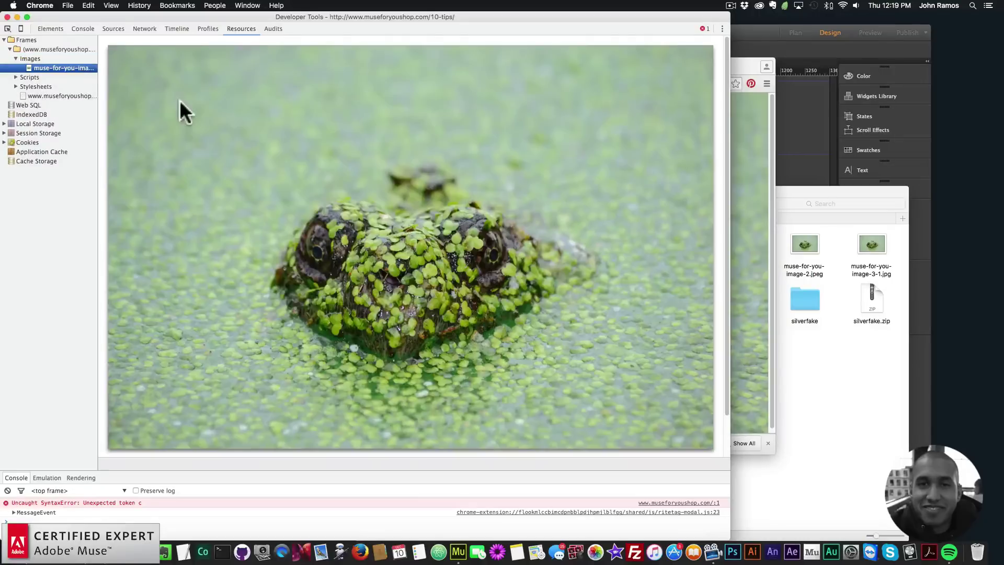
pyautogui.moveTo(98, 83); pyautogui.dragTo(176, 82)
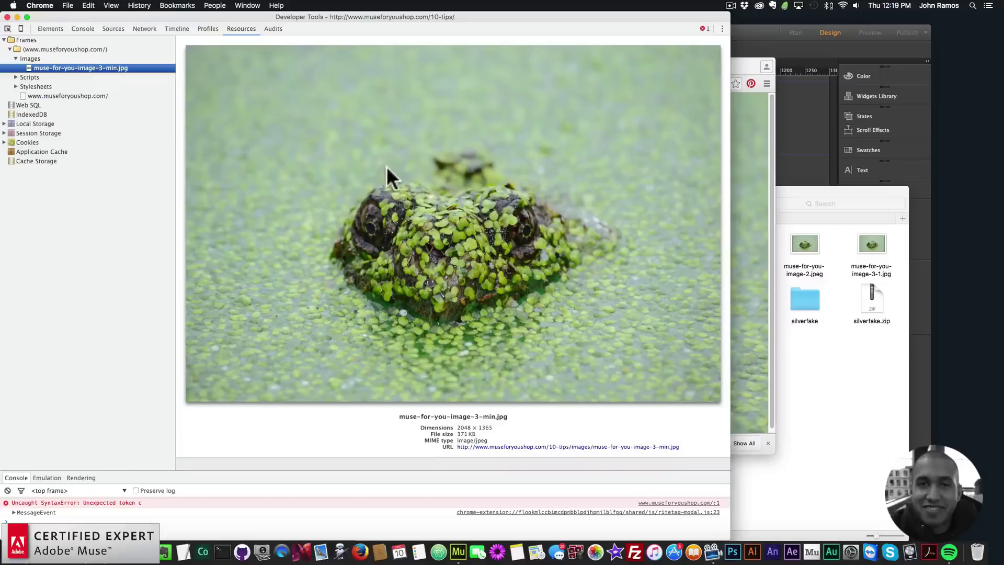
pyautogui.click(323, 166)
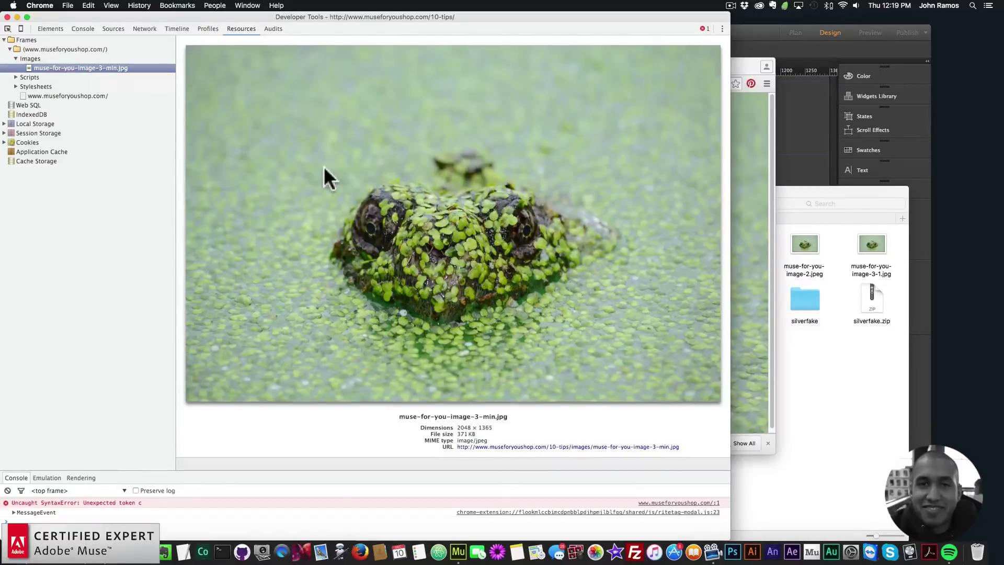
# - Copy the image from Developer Tools into the 10 Adobe Muse Tips for Beginners folder and check the copy's file size
pyautogui.moveTo(437, 165); pyautogui.dragTo(837, 386)
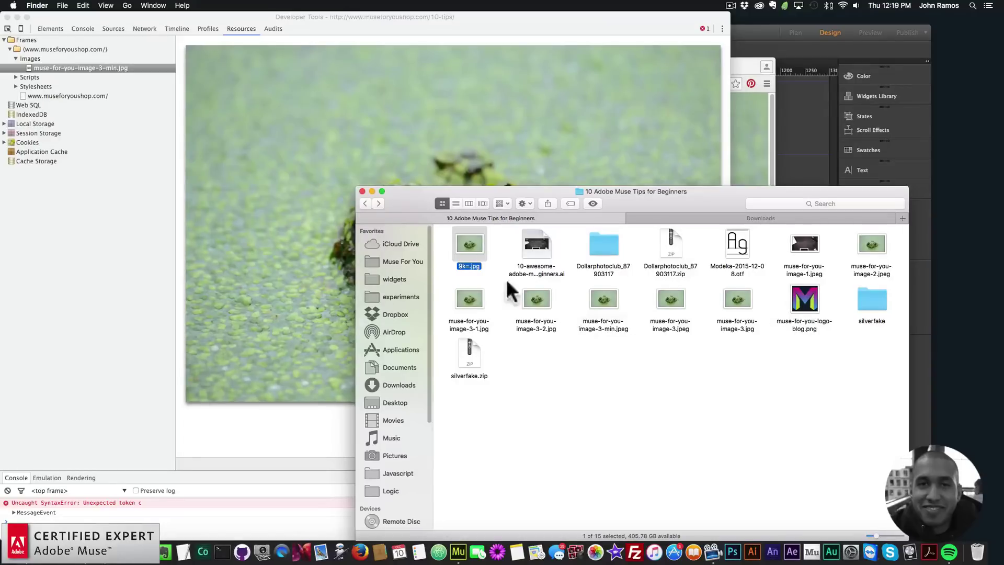
pyautogui.rightClick(466, 237)
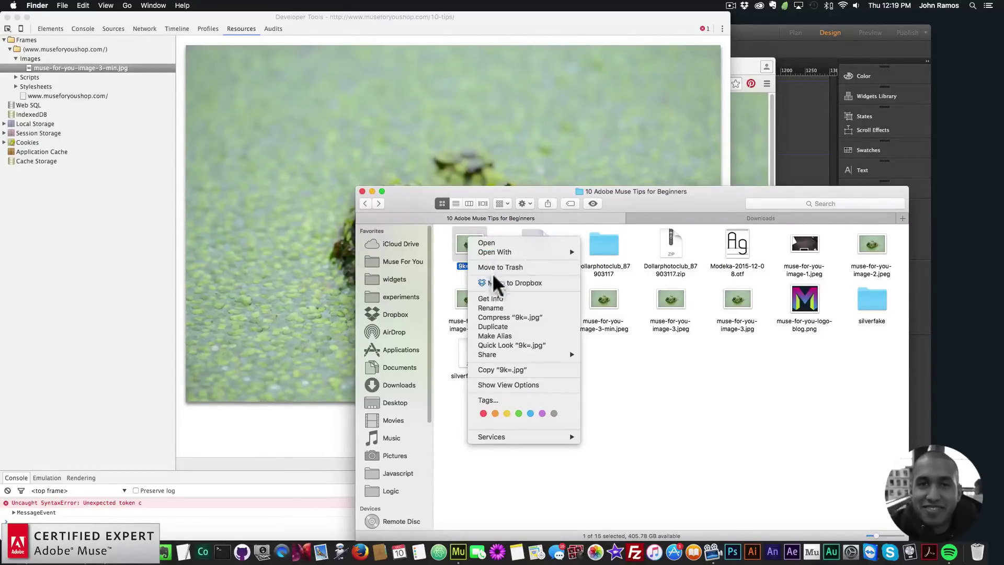
pyautogui.click(492, 296)
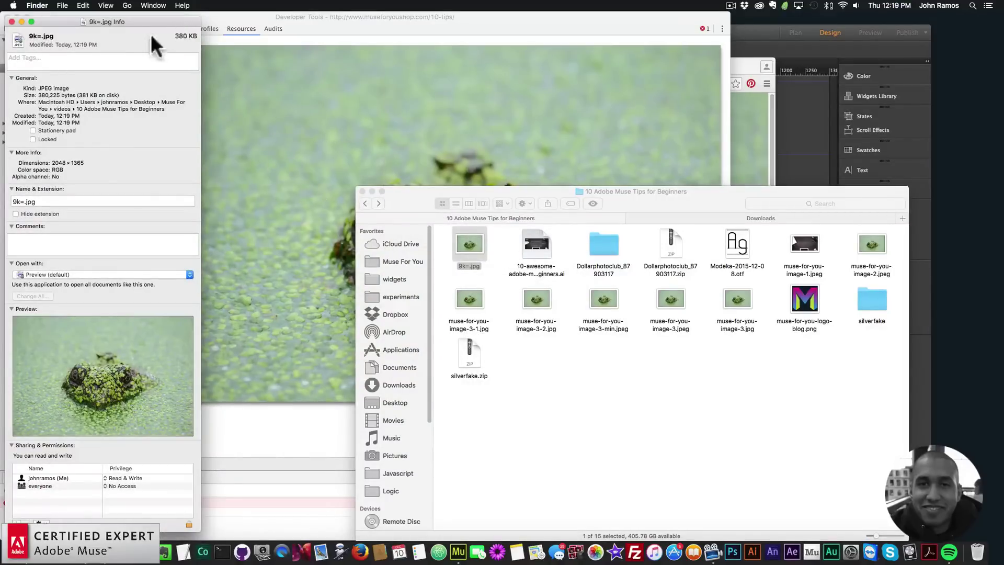
pyautogui.click(11, 21)
# - Close Developer Tools and the browser window, and minimize the 10 Adobe Muse Tips for Beginners folder window
pyautogui.click(249, 16)
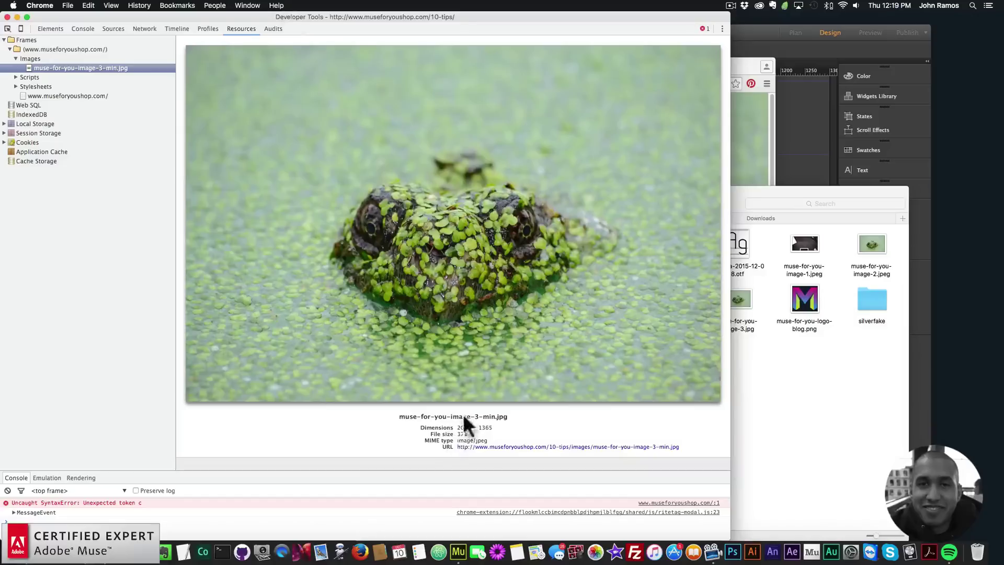
pyautogui.moveTo(177, 231); pyautogui.dragTo(191, 212)
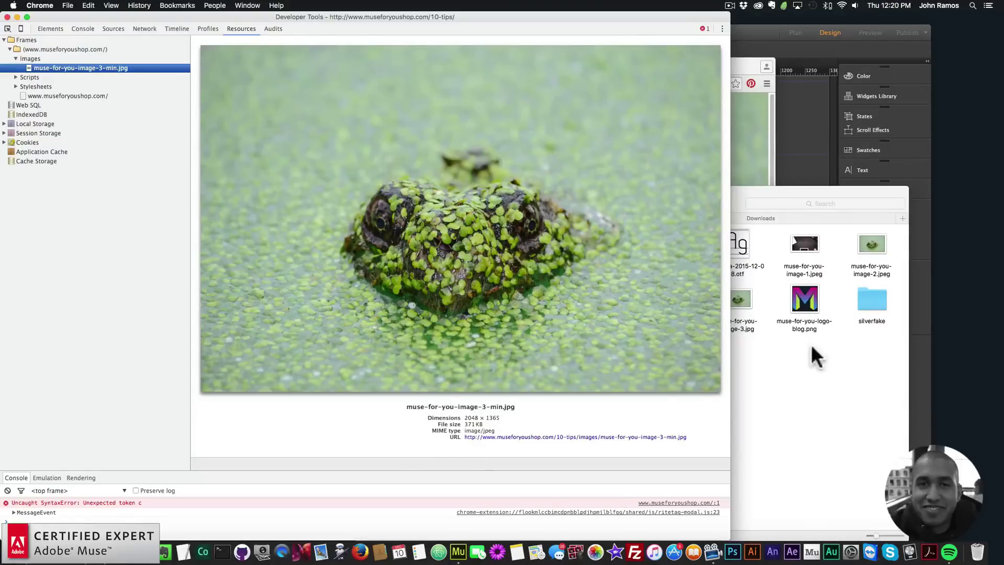
pyautogui.click(463, 421)
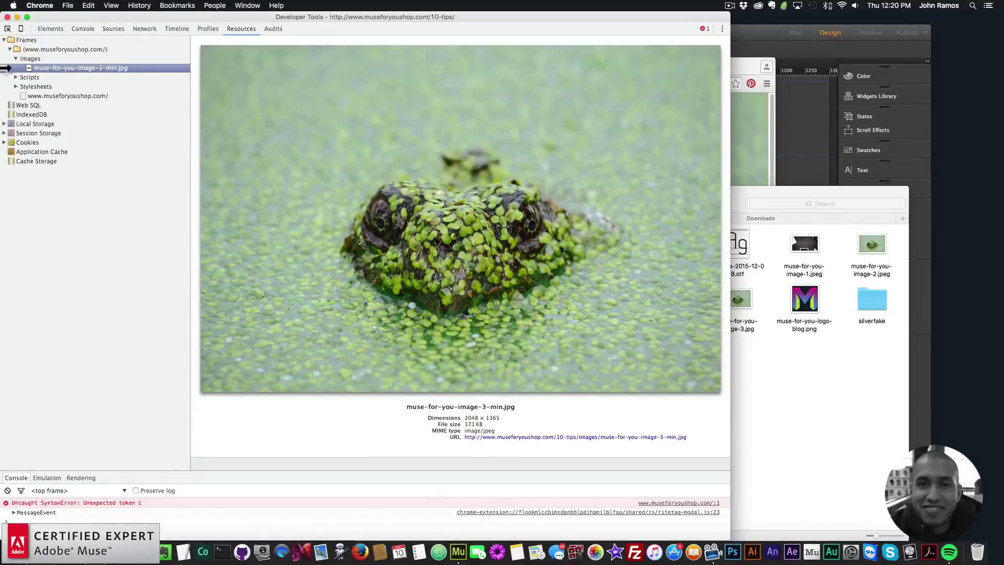
pyautogui.click(7, 18)
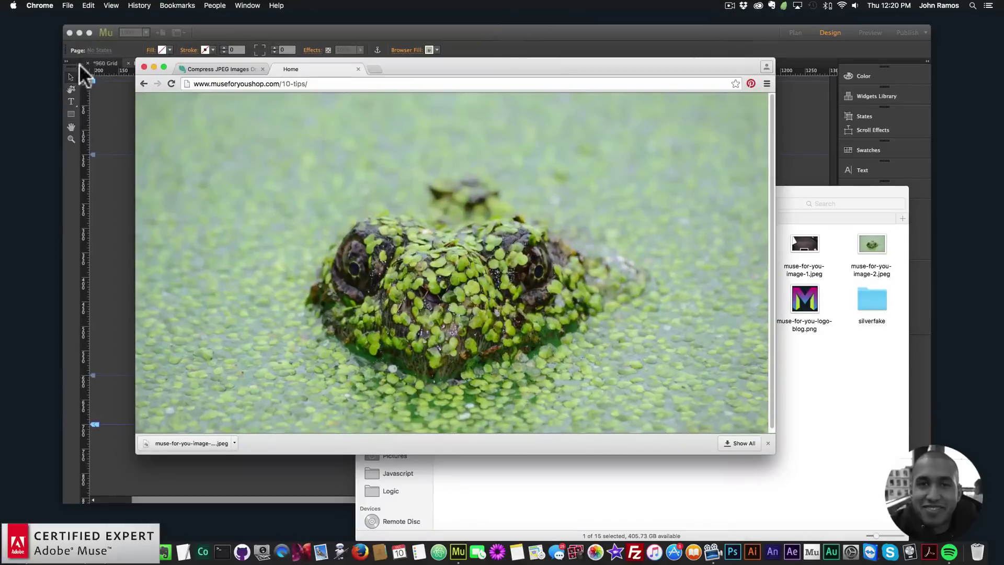
pyautogui.click(143, 67)
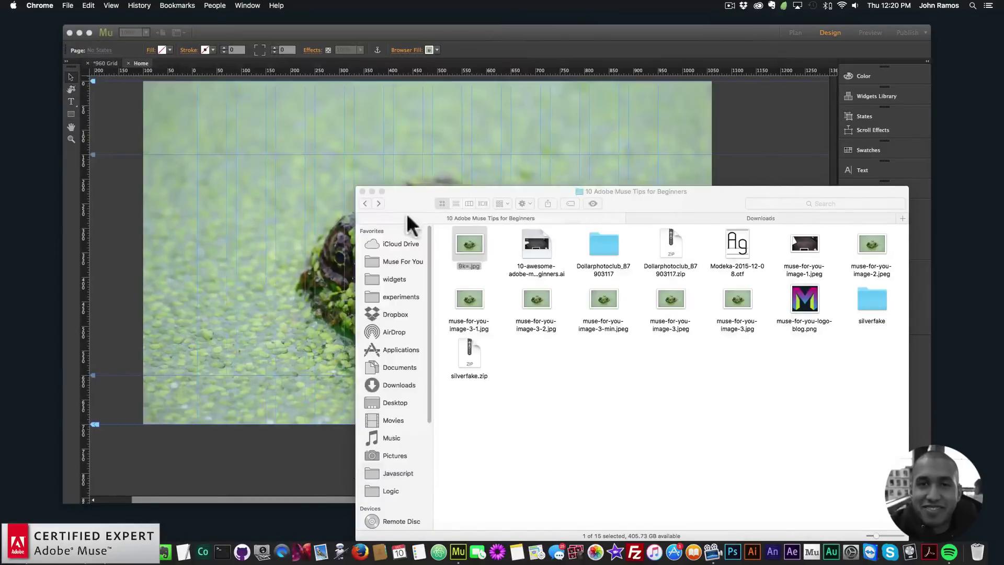
pyautogui.moveTo(406, 212); pyautogui.dragTo(262, 142)
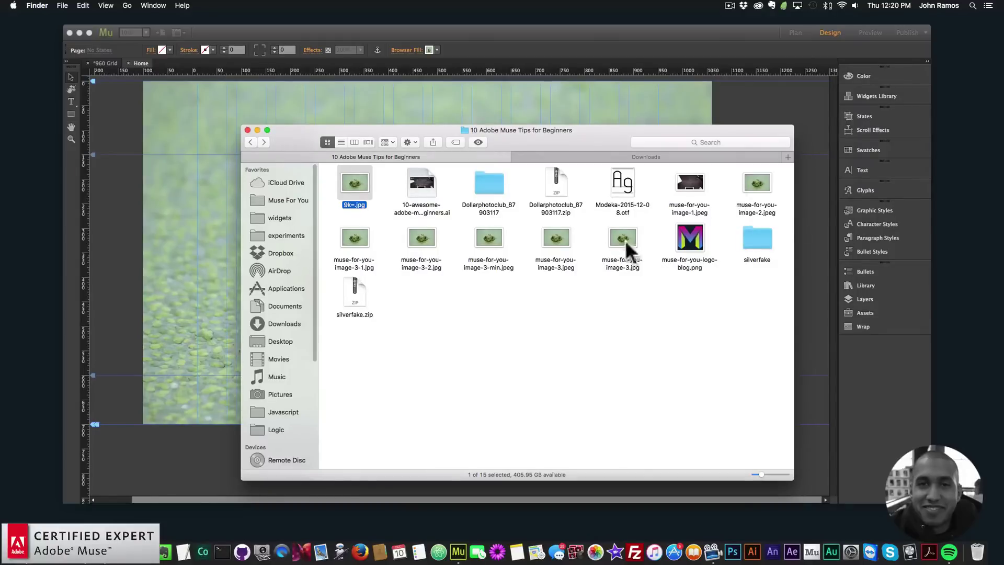
pyautogui.click(257, 130)
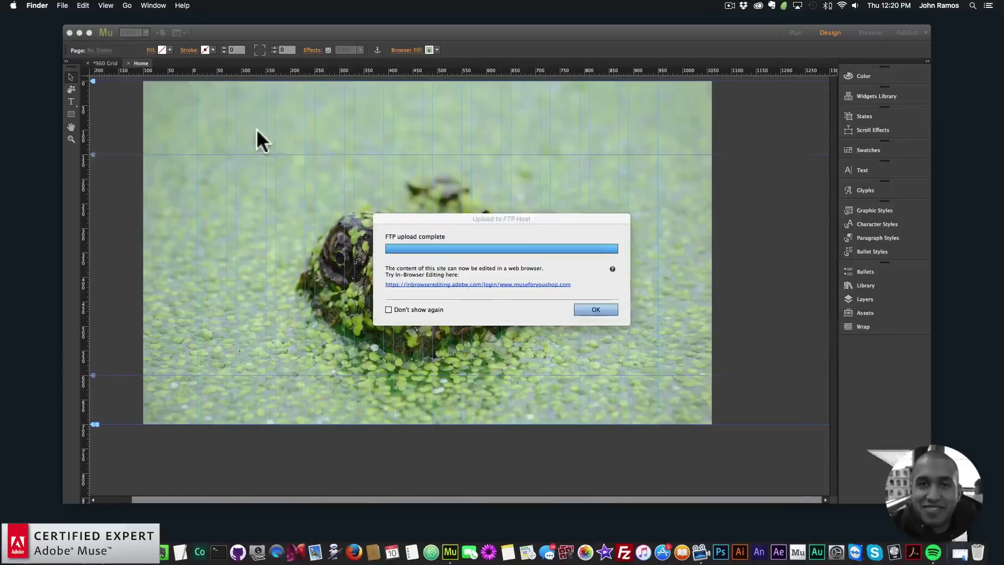
# - Dismiss the FTP upload message in Adobe Muse and remove the image from the Home page's browser fill
pyautogui.click(601, 308)
pyautogui.click(601, 308)
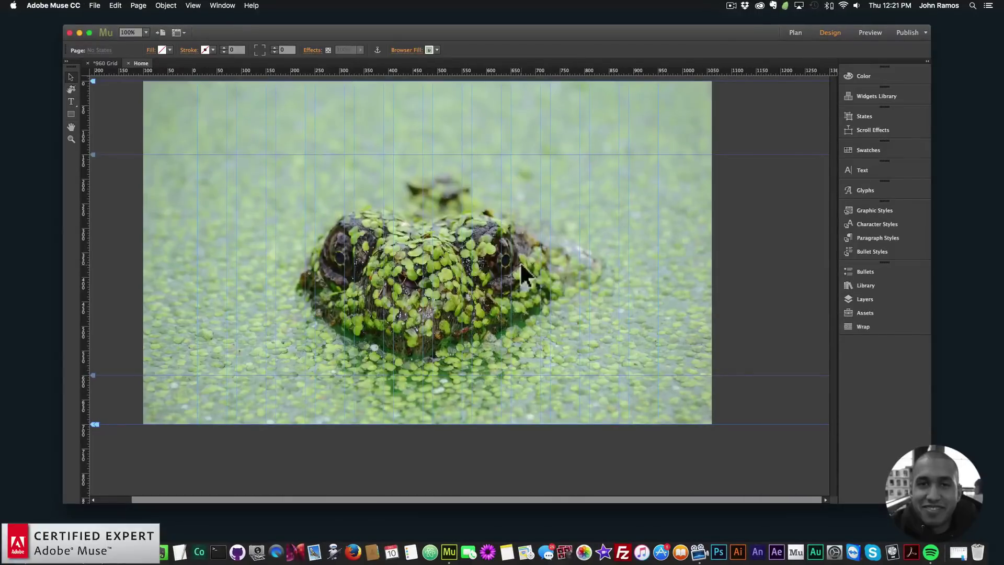
pyautogui.click(430, 50)
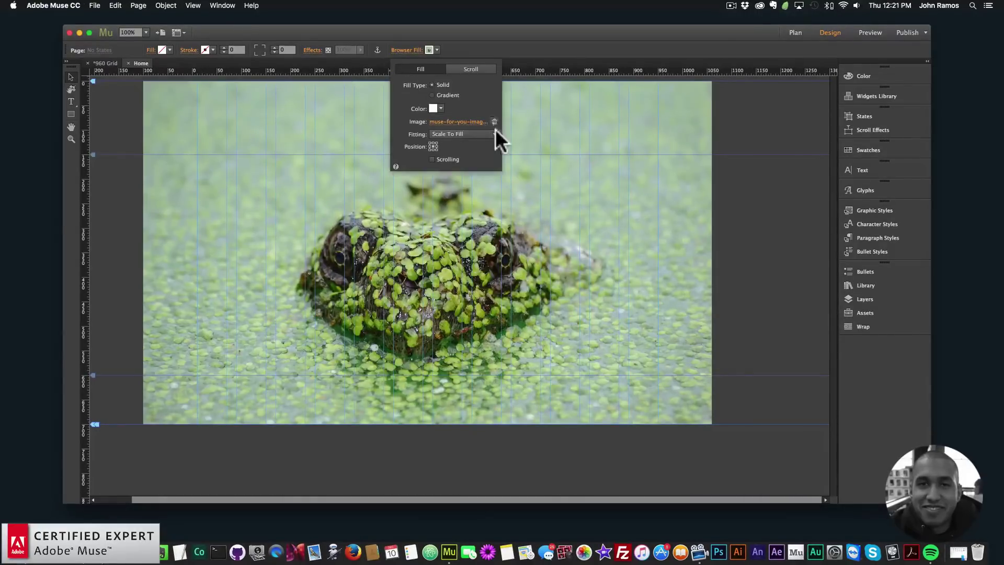
pyautogui.click(494, 121)
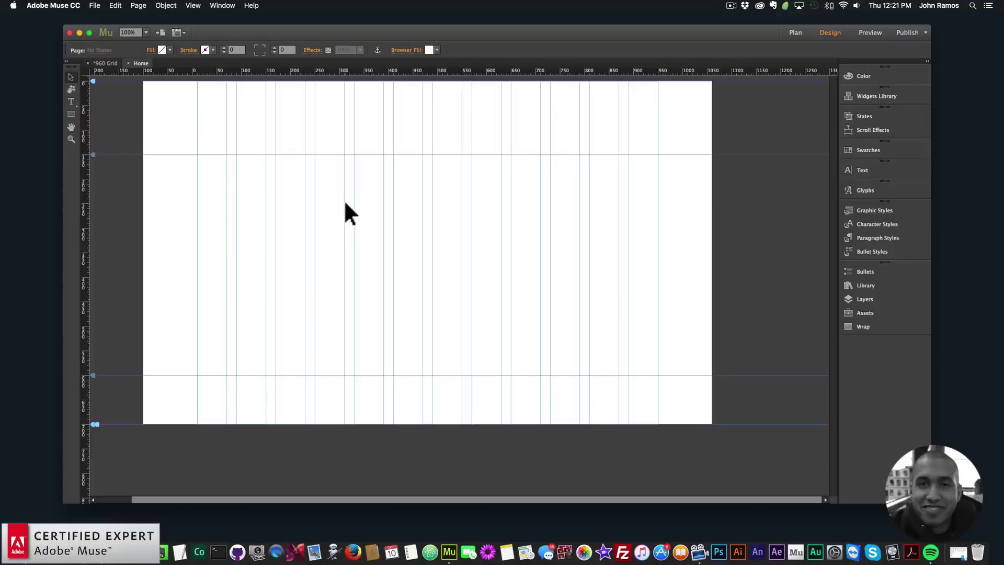
# - Draw a text frame about 283 by 74 px near the Home page's upper guide and enter "Muse For You"
pyautogui.click(71, 102)
pyautogui.moveTo(237, 155); pyautogui.dragTo(374, 193)
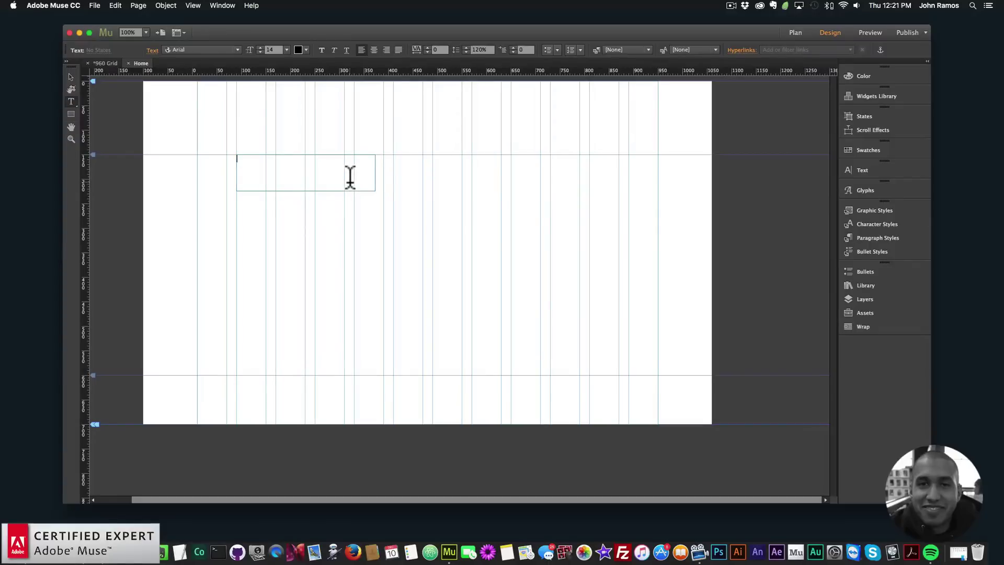
pyautogui.write('Muse For ')
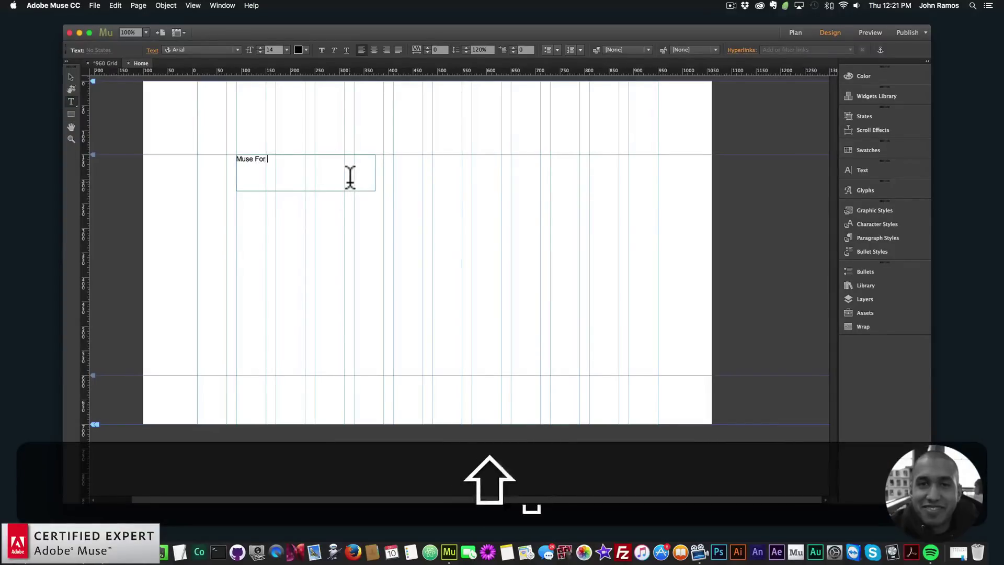
pyautogui.write('You')
# - Format the "Muse For You" text with size 30 and the Lato Light font
pyautogui.moveTo(279, 159); pyautogui.dragTo(236, 159)
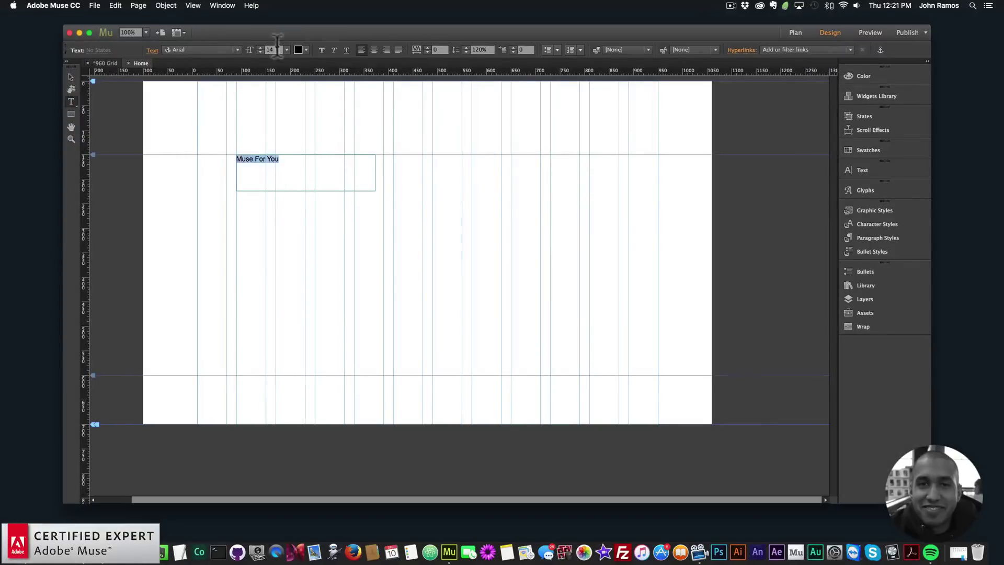
pyautogui.click(286, 50)
pyautogui.click(297, 158)
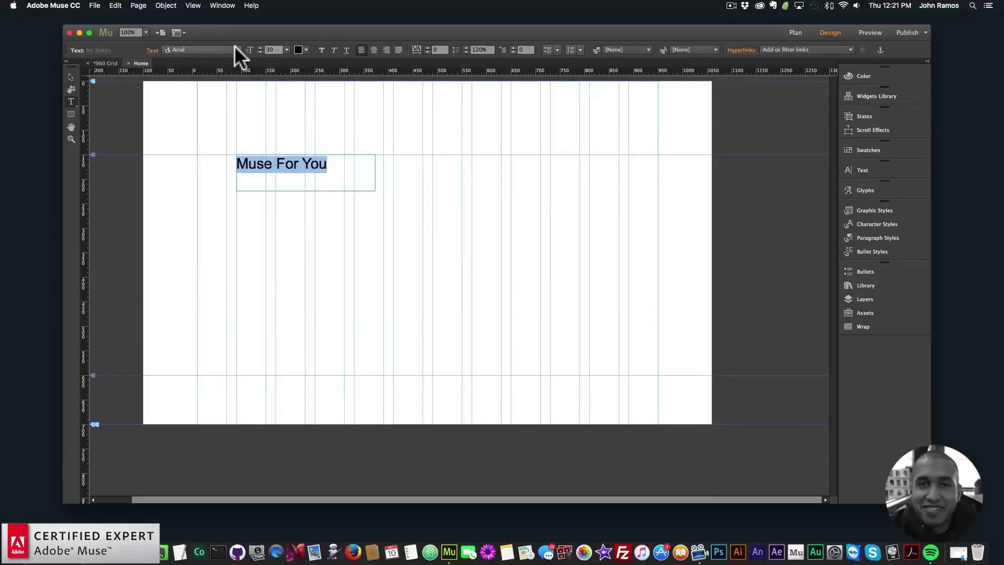
pyautogui.click(234, 49)
pyautogui.click(235, 90)
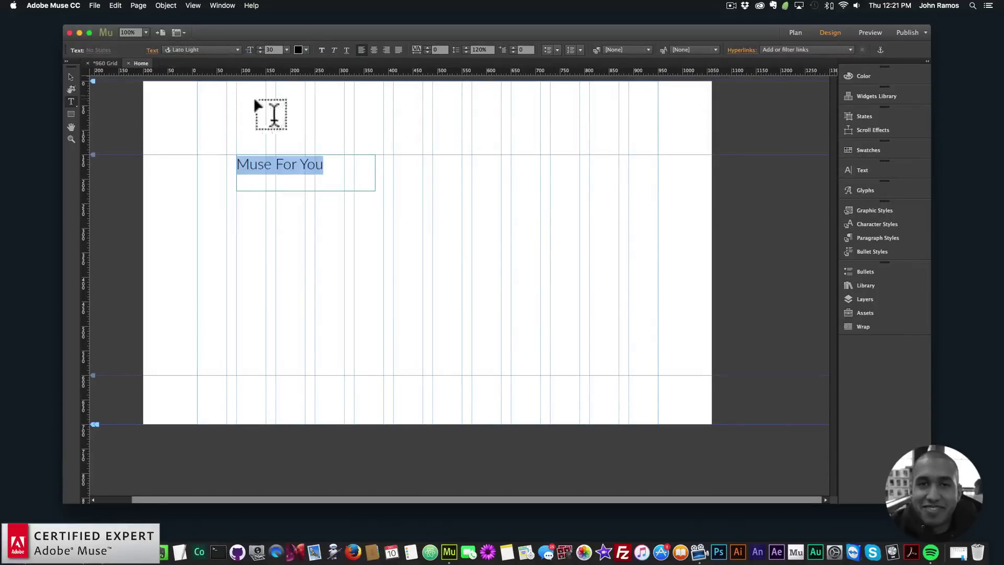
pyautogui.click(325, 163)
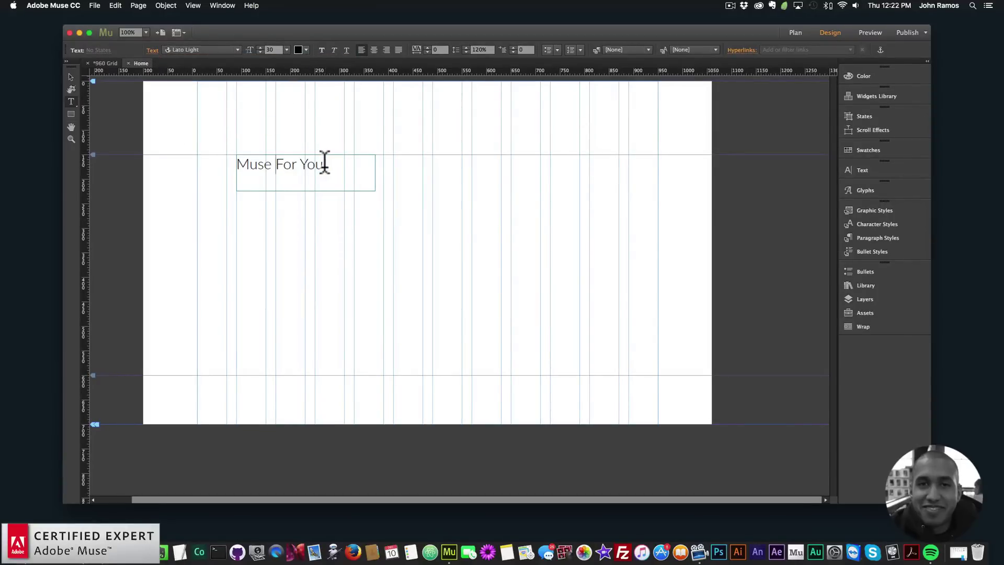
pyautogui.moveTo(325, 163); pyautogui.dragTo(197, 162)
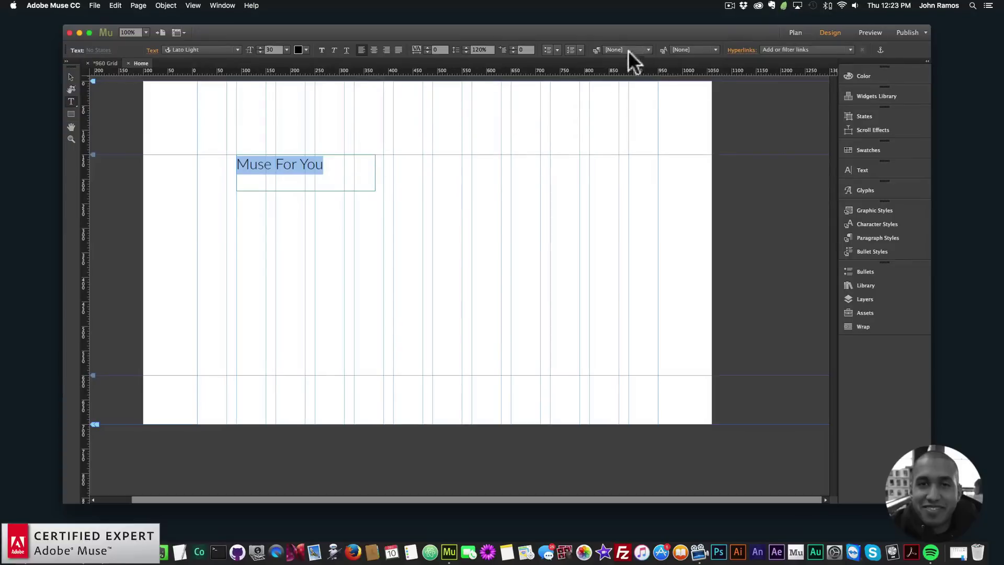
pyautogui.click(780, 47)
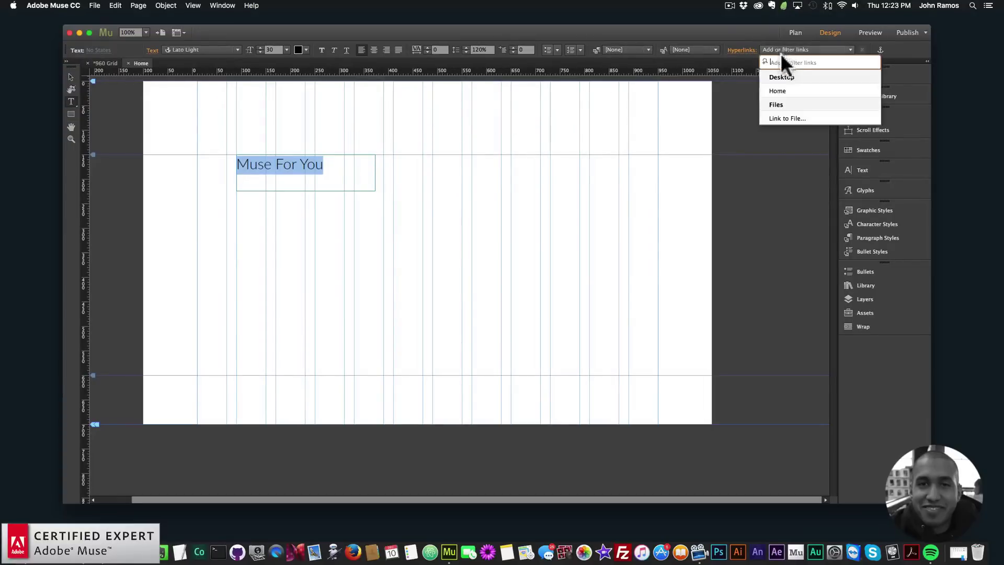
pyautogui.write('http')
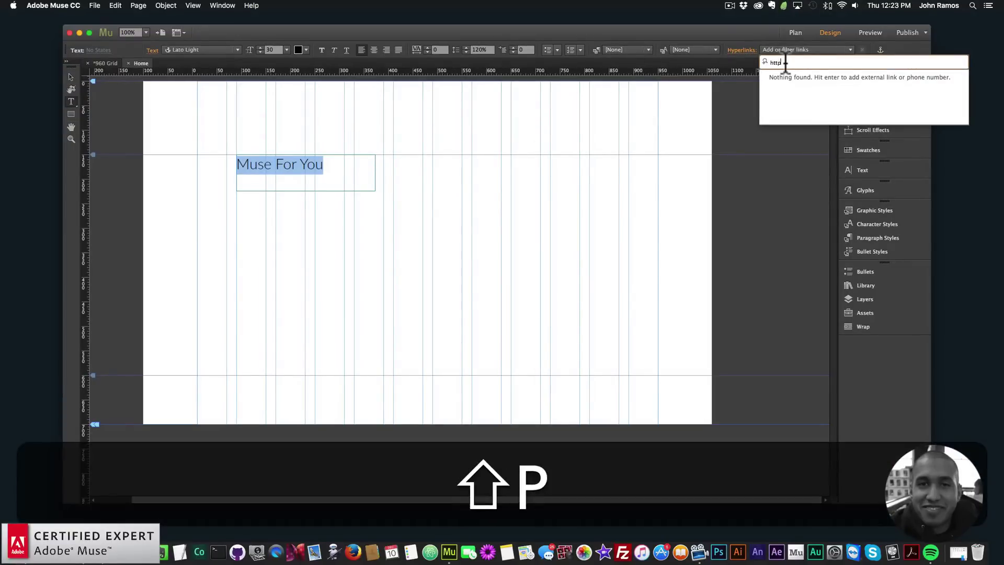
pyautogui.write('://museforyoushop.com')
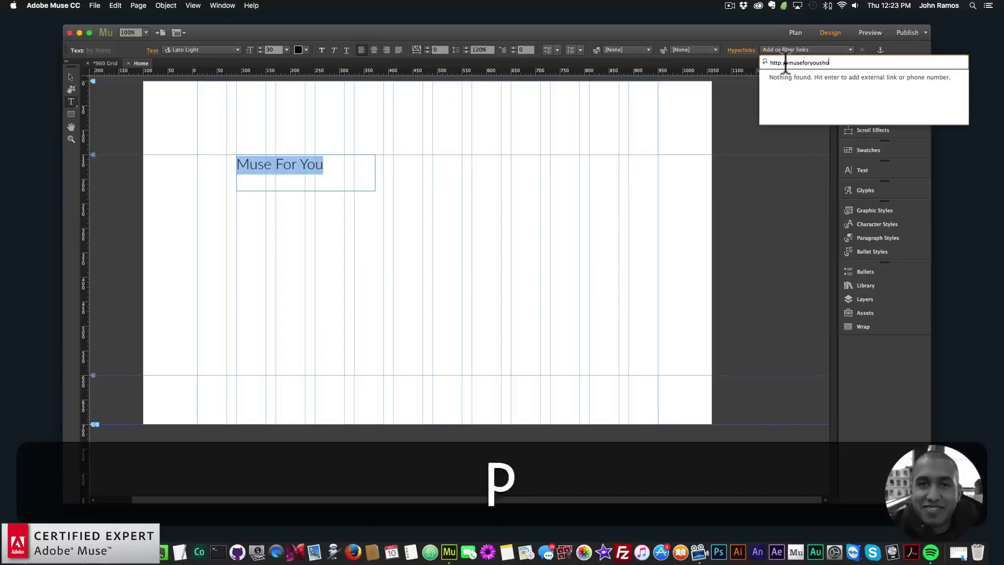
pyautogui.press('Return')
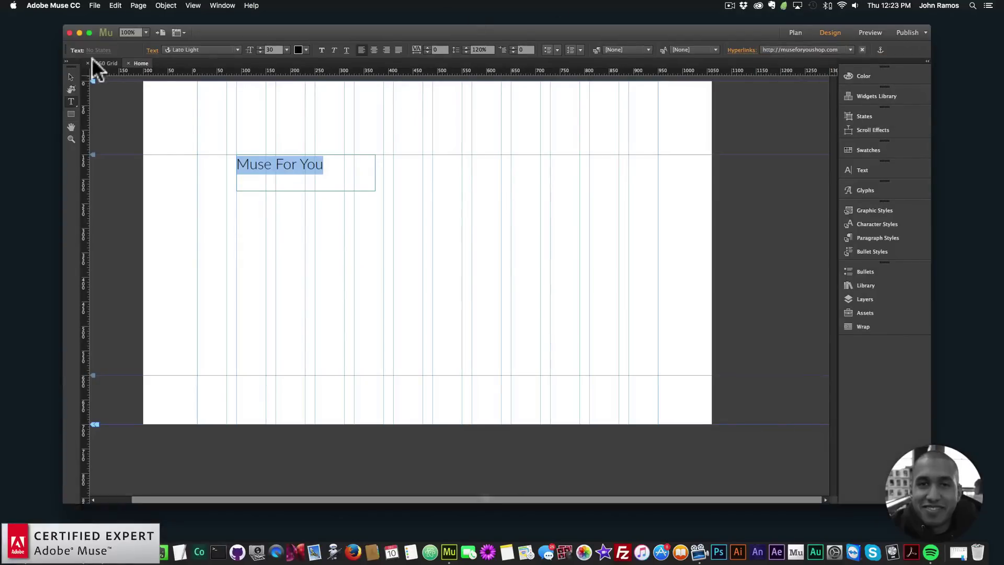
pyautogui.click(112, 108)
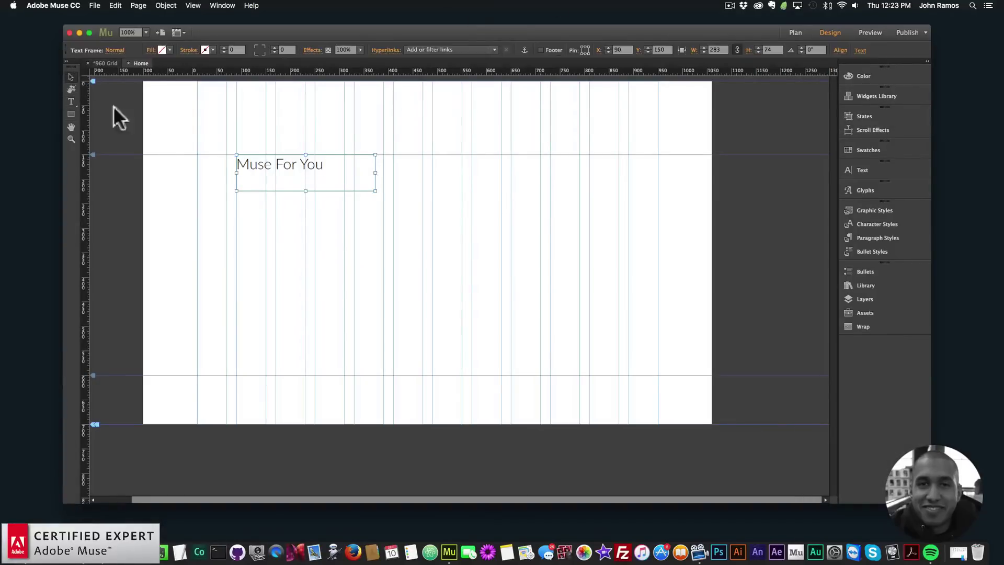
# - Preview the page in the browser to check the text link's colour, and return to Adobe Muse
pyautogui.click(95, 5)
pyautogui.click(126, 162)
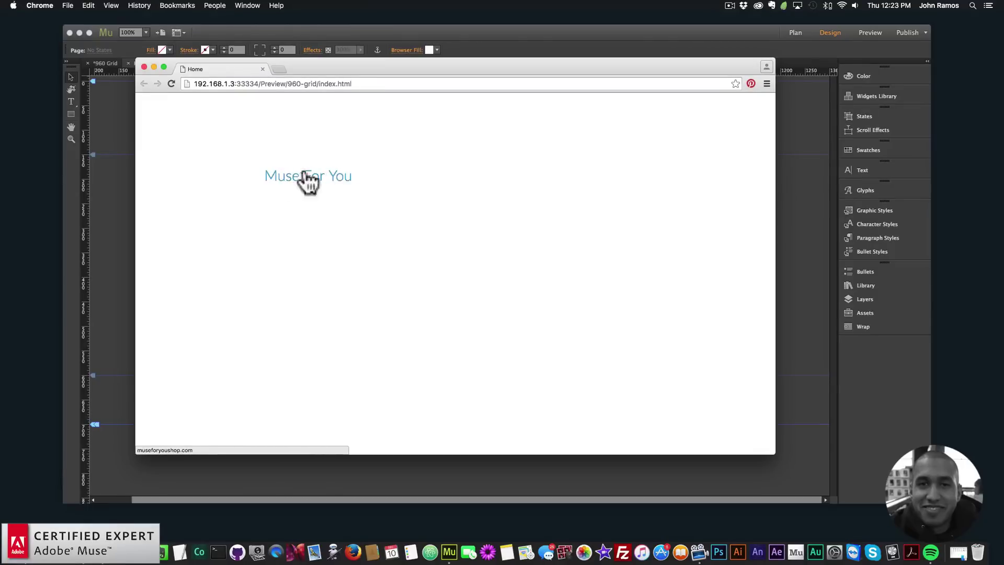
pyautogui.click(475, 32)
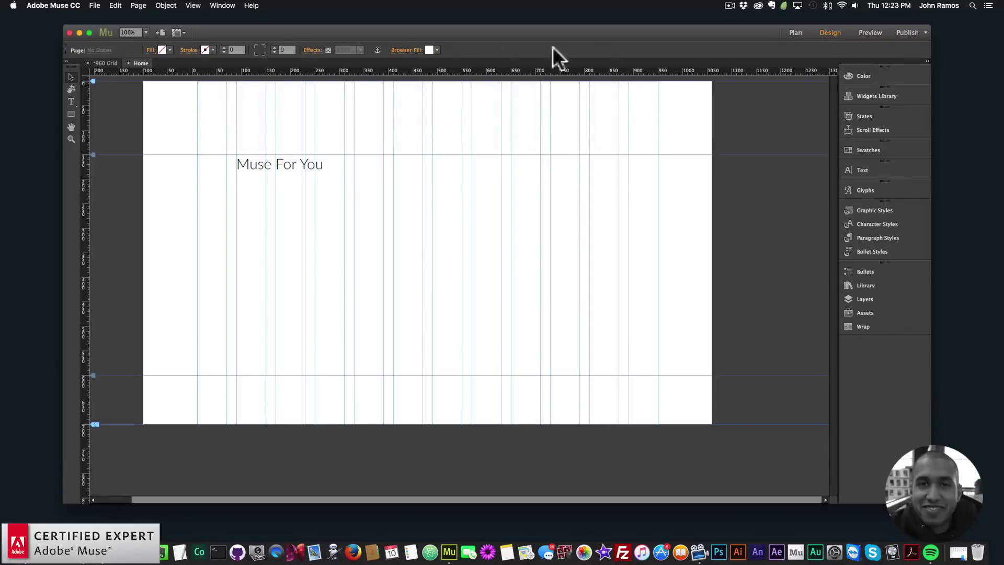
# - Edit the "Muse For You" text's default link style, setting the hover colour to green and the normal colour to orange F7931E
pyautogui.doubleClick(329, 162)
pyautogui.moveTo(326, 164); pyautogui.dragTo(223, 162)
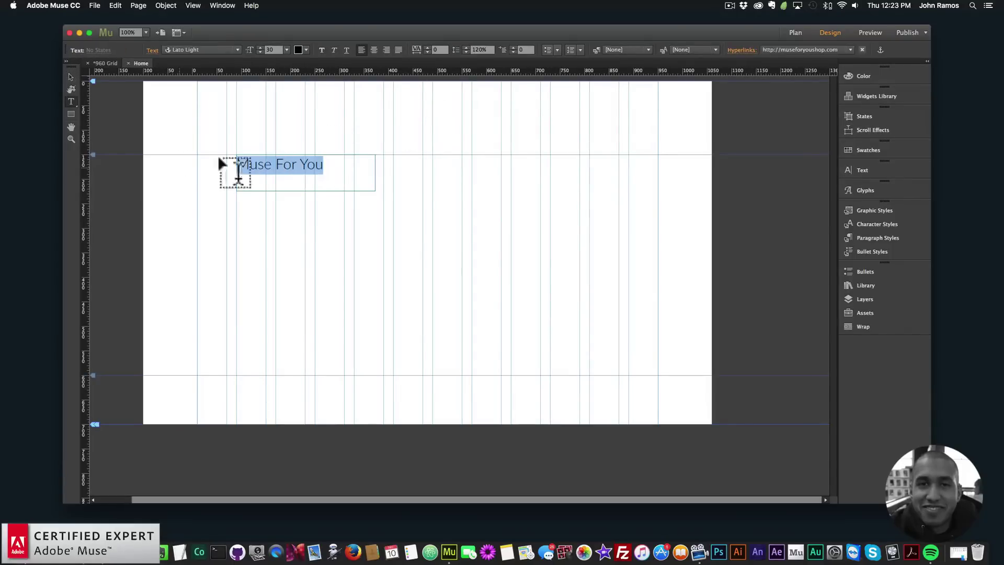
pyautogui.click(746, 52)
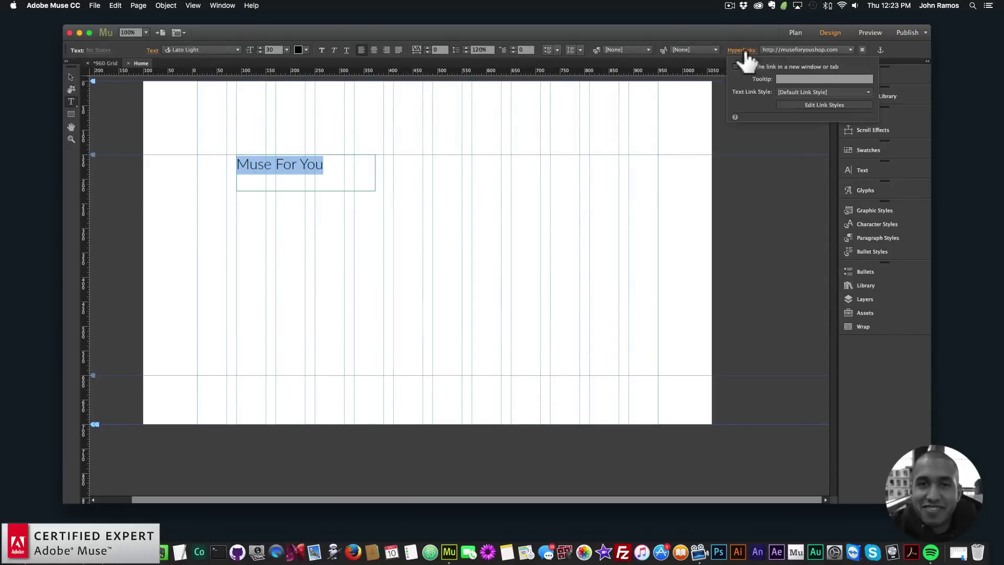
pyautogui.click(809, 105)
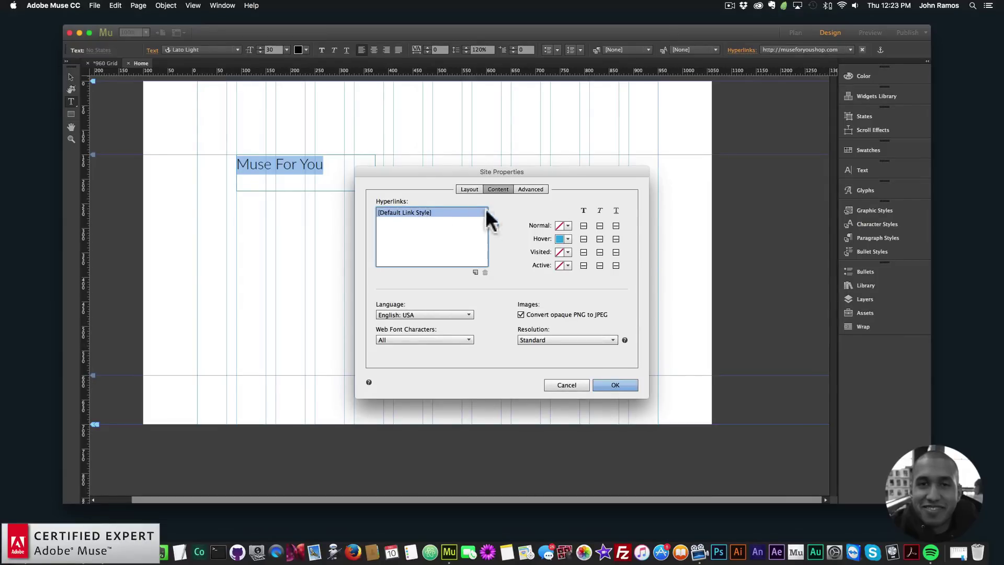
pyautogui.click(568, 238)
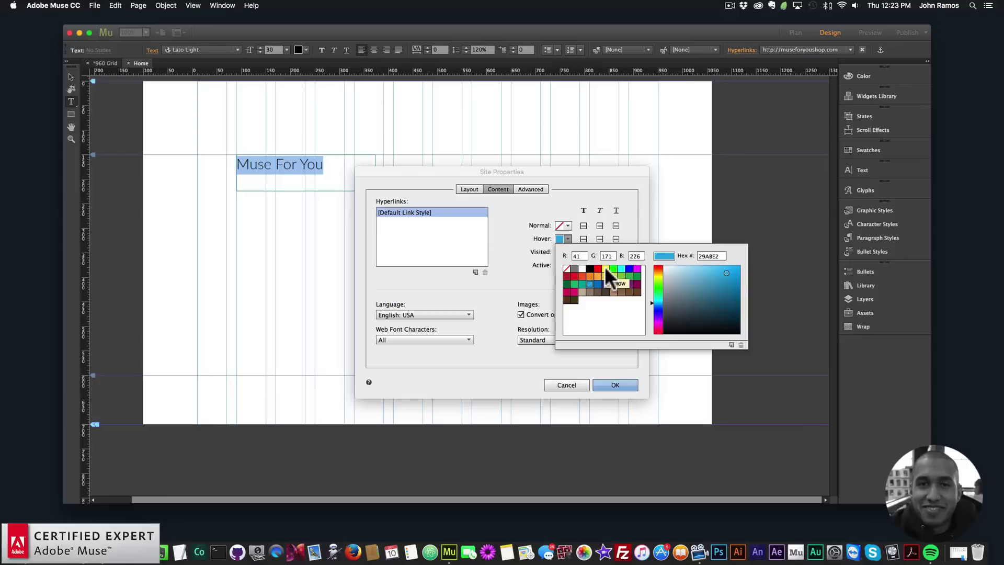
pyautogui.click(615, 275)
pyautogui.click(568, 225)
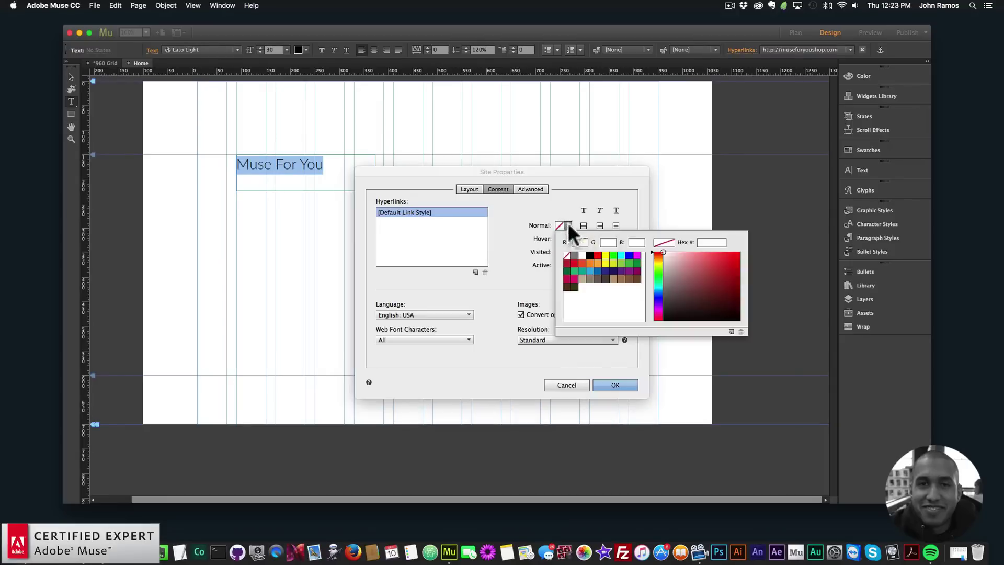
pyautogui.click(590, 263)
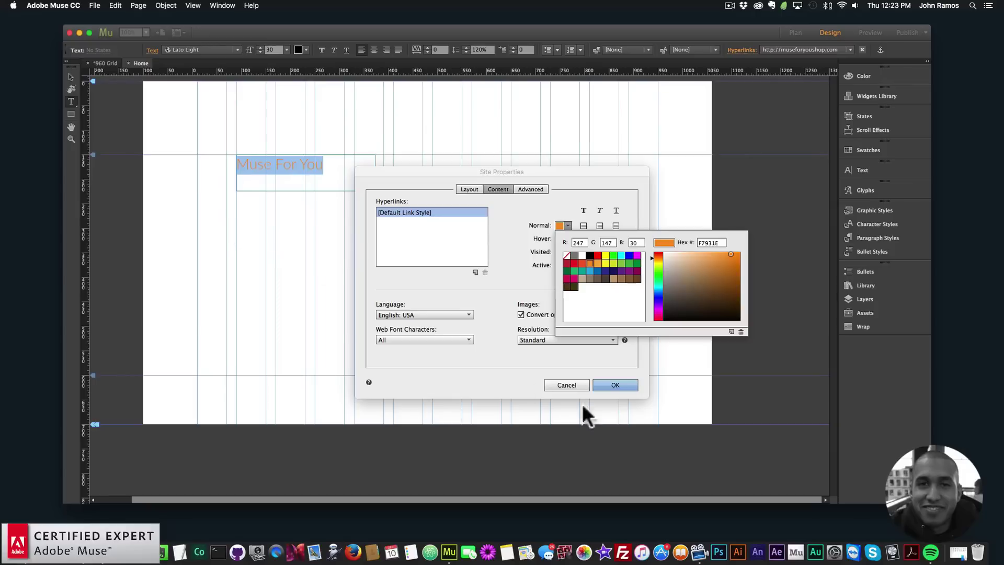
pyautogui.click(627, 381)
pyautogui.click(622, 384)
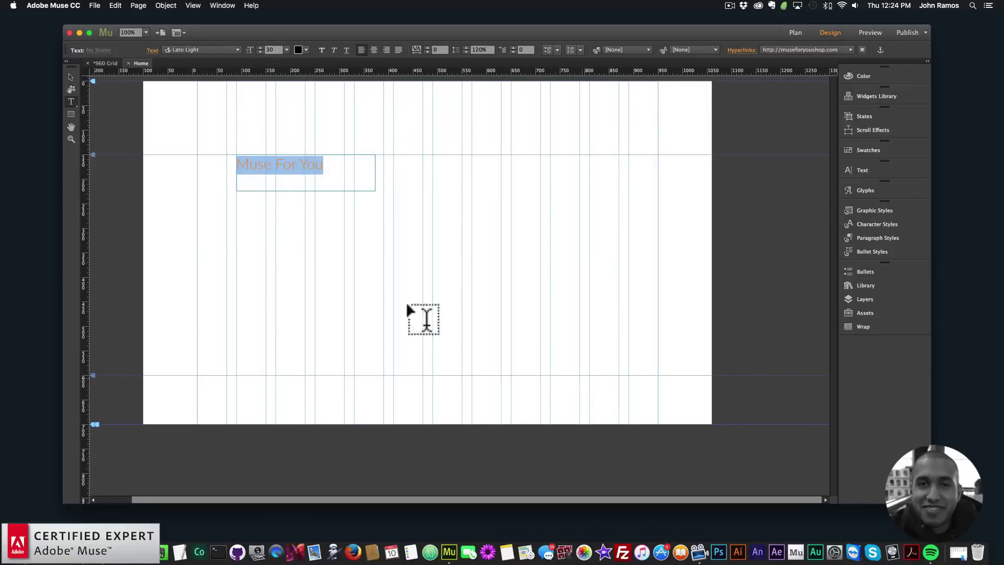
# - Preview the page in the browser to check the restyled link's normal and hover colours, and return to Adobe Muse
pyautogui.click(71, 77)
pyautogui.click(94, 6)
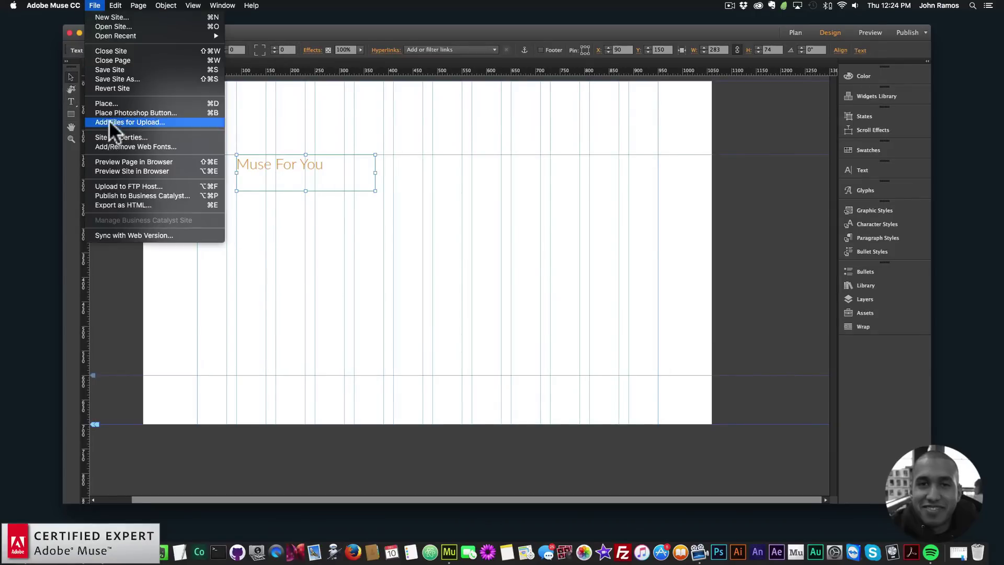
pyautogui.click(115, 157)
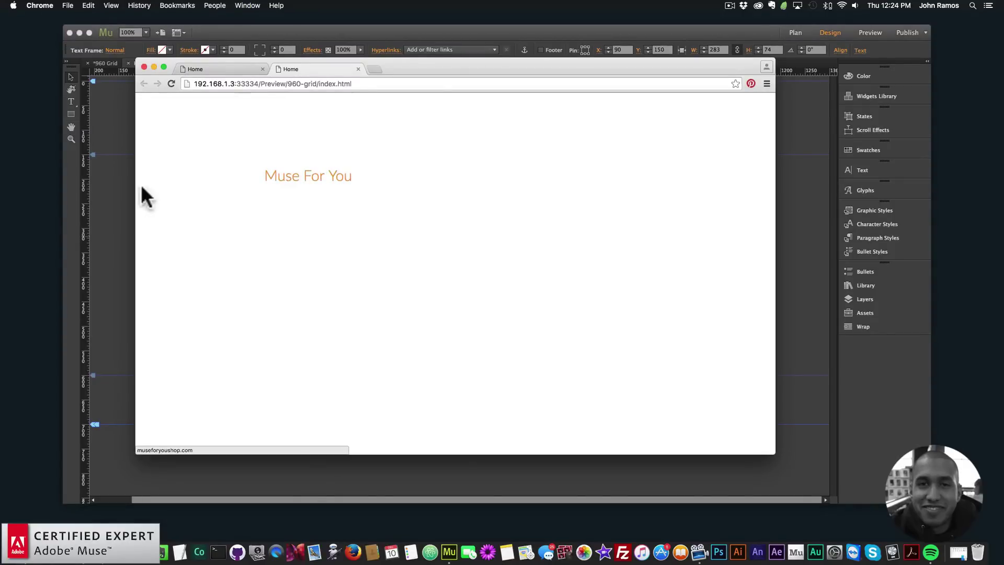
pyautogui.click(126, 186)
# - Paste a copy of the "Muse For You" text frame near the middle of the page and select the copy's text
pyautogui.press('super+v')
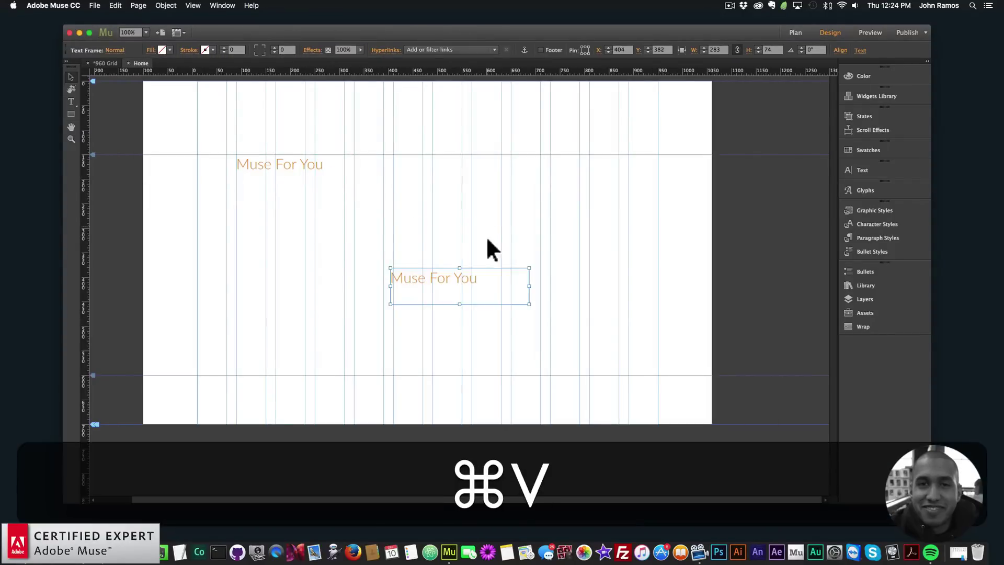
pyautogui.doubleClick(471, 285)
pyautogui.tripleClick(455, 280)
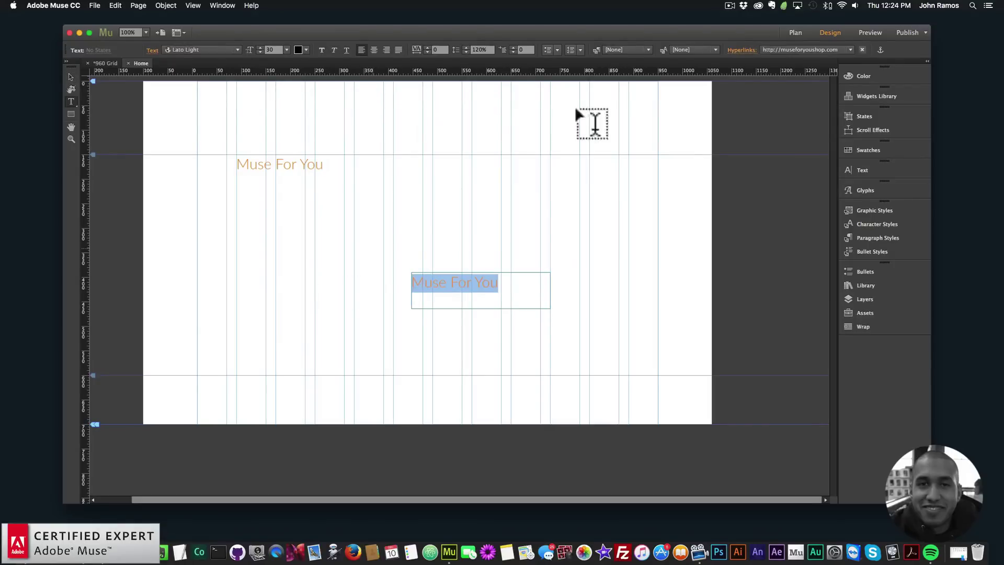
# - Add a hyperlink style to the site properties by duplicating the default link style and name it "New Style"
pyautogui.click(742, 52)
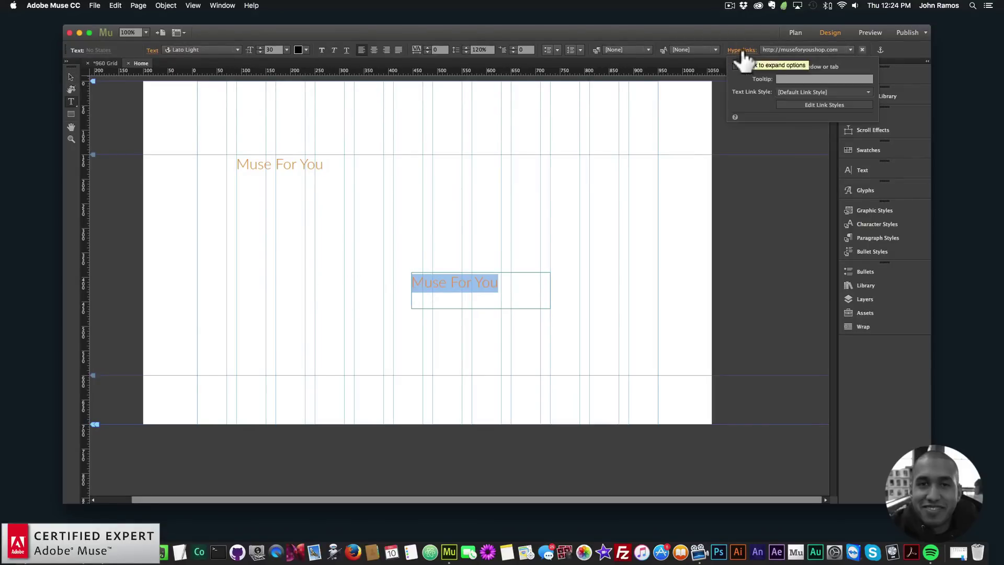
pyautogui.click(823, 105)
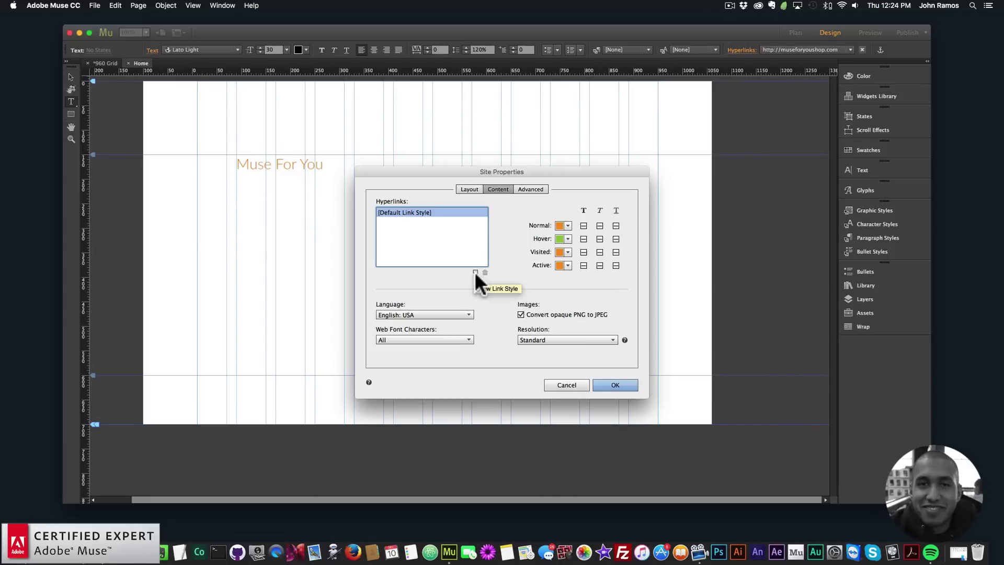
pyautogui.click(475, 273)
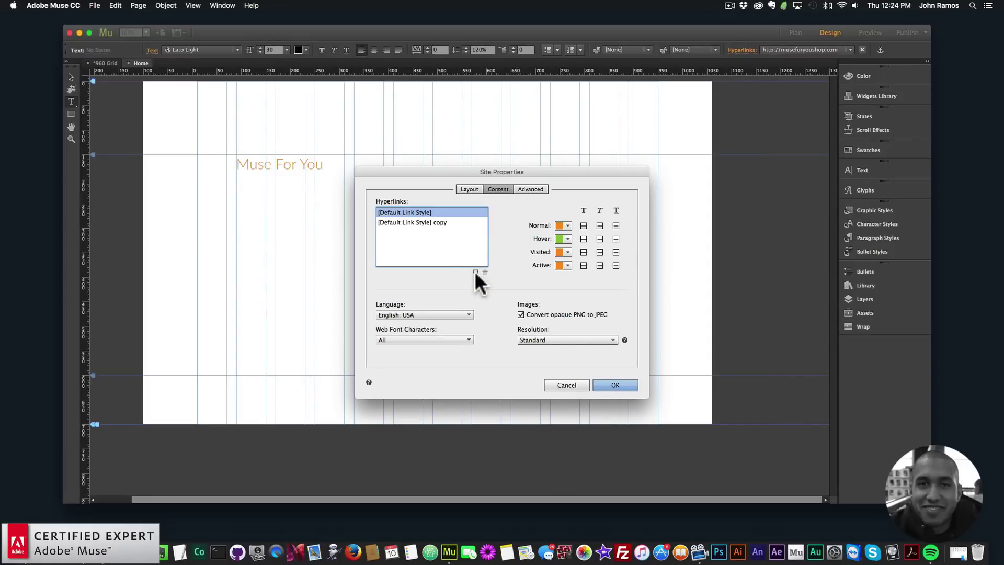
pyautogui.click(432, 223)
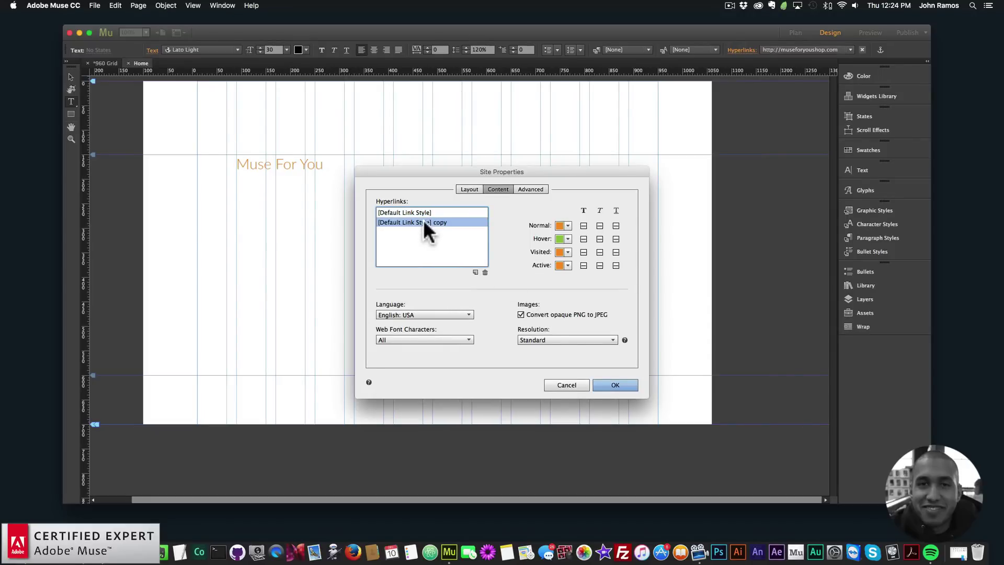
pyautogui.doubleClick(430, 222)
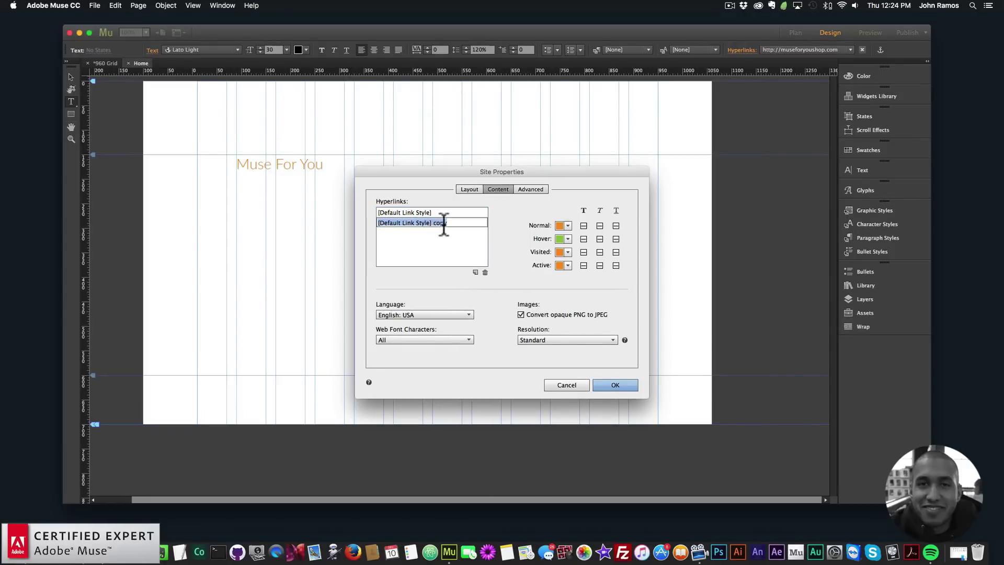
pyautogui.write('New Style')
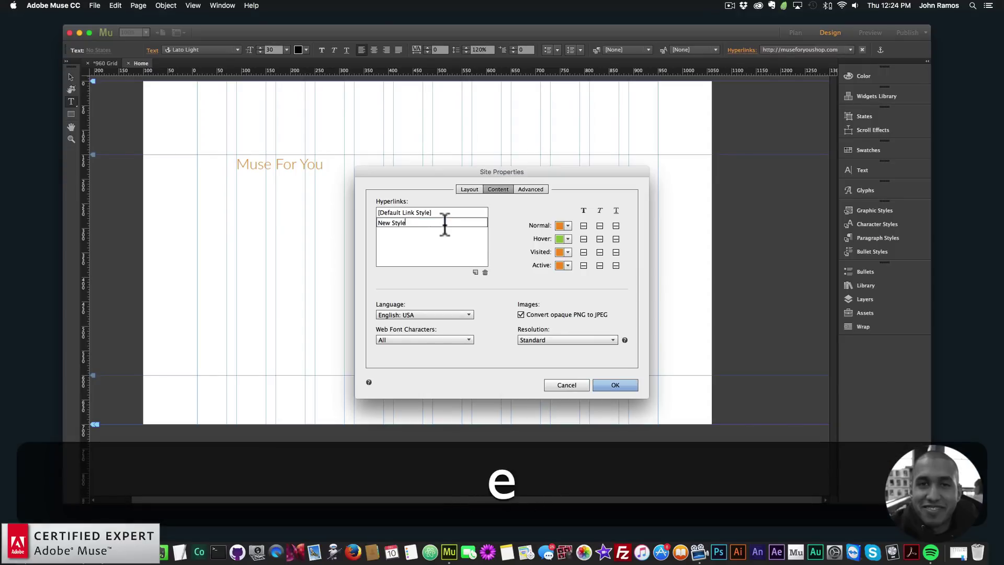
pyautogui.press('Return')
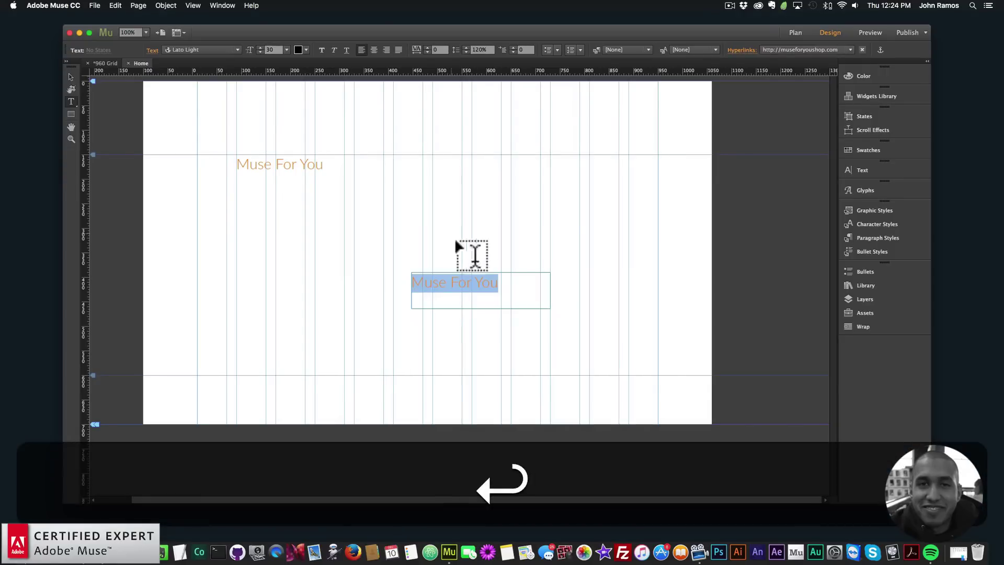
pyautogui.click(742, 53)
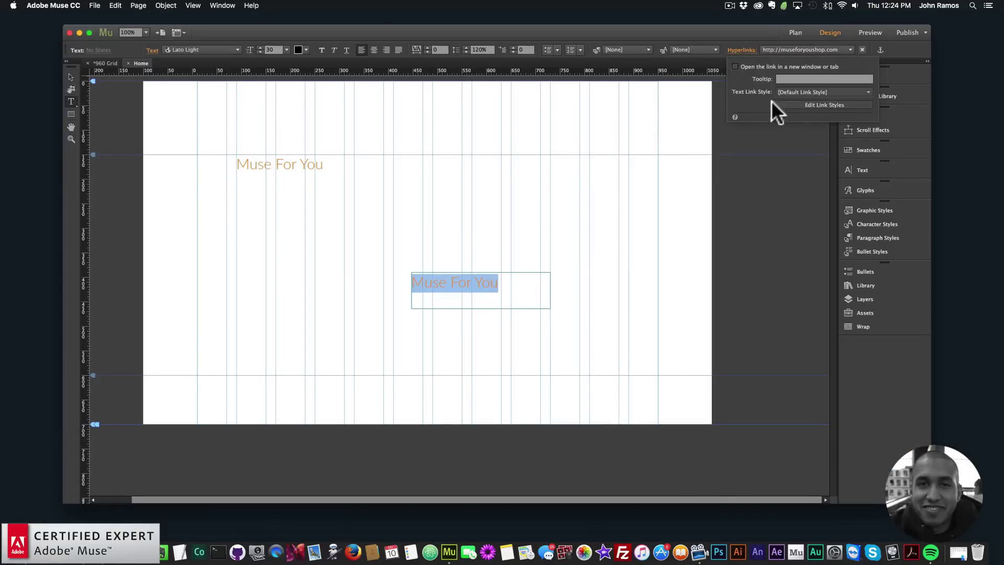
pyautogui.click(800, 103)
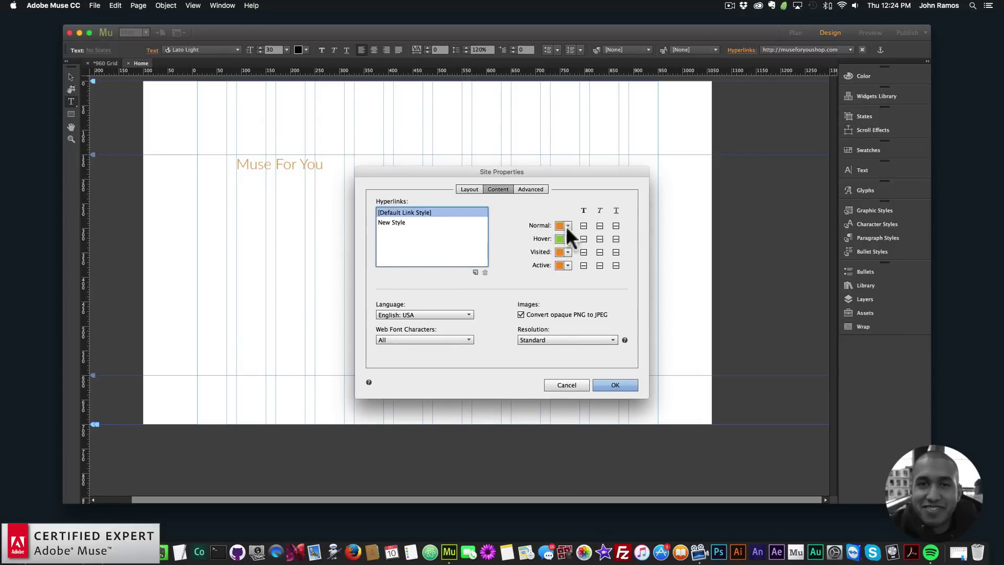
pyautogui.click(572, 386)
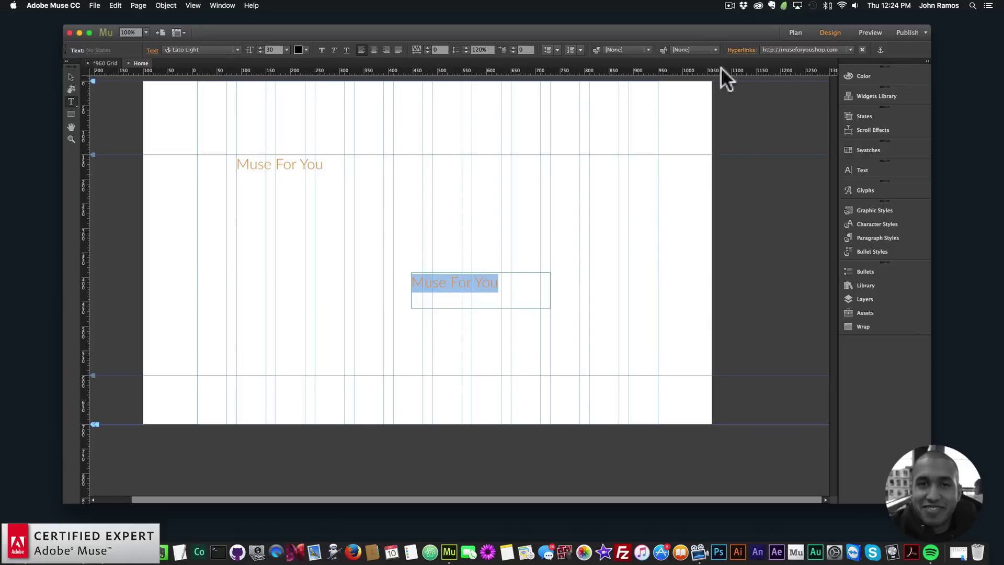
# - Apply "New Style" as the text link style of the copied "Muse For You" text near the middle of the page
pyautogui.click(741, 52)
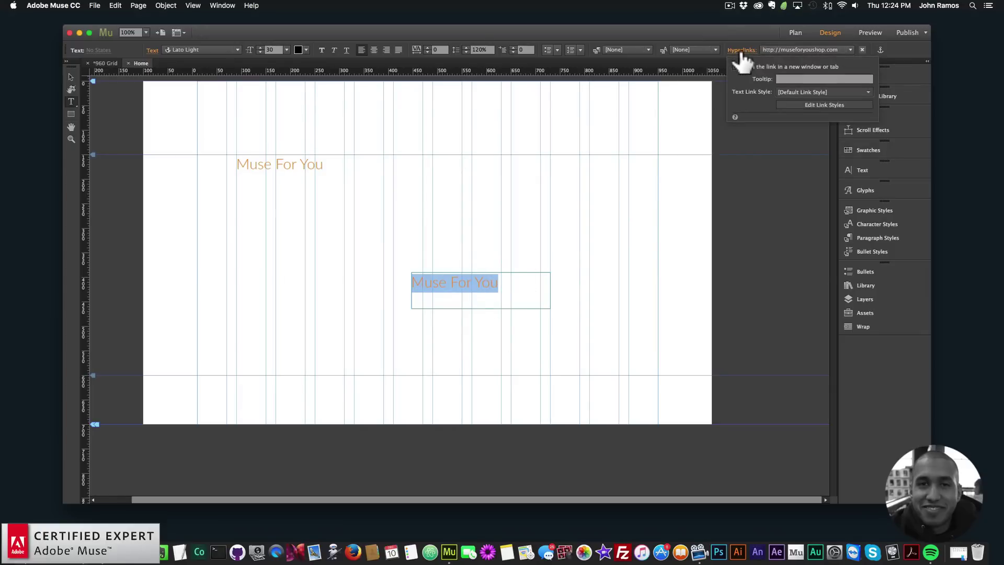
pyautogui.click(793, 91)
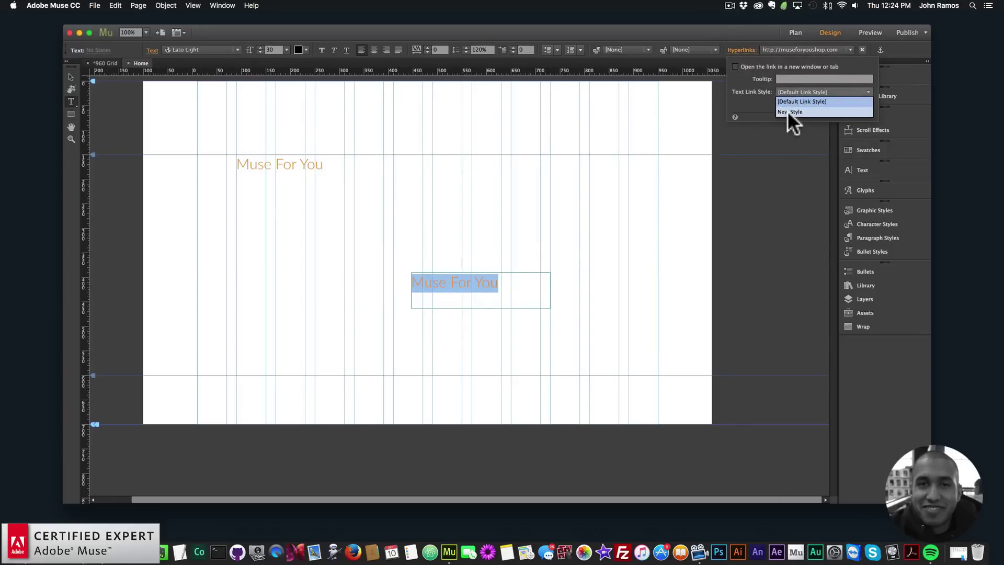
pyautogui.click(788, 112)
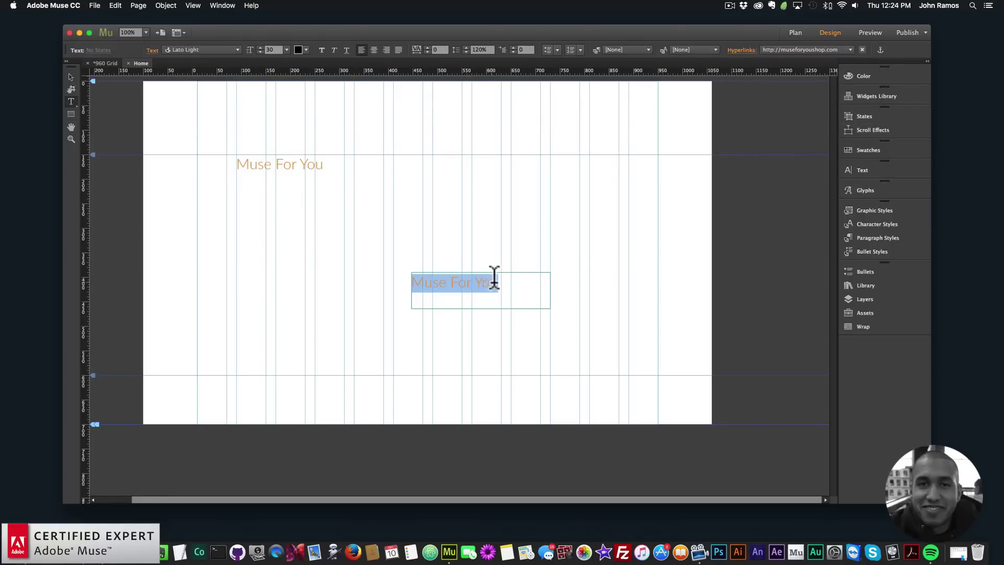
# - Edit the "New Style" link style, setting the hover colour to yellow FFFF00 and the normal colour to cyan 00FFFF
pyautogui.click(742, 50)
pyautogui.click(806, 106)
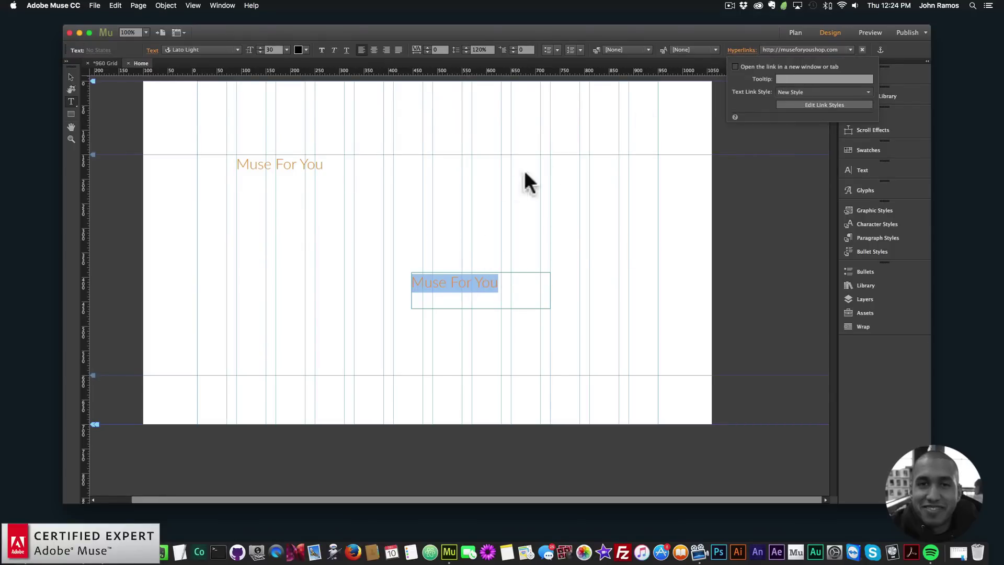
pyautogui.click(403, 222)
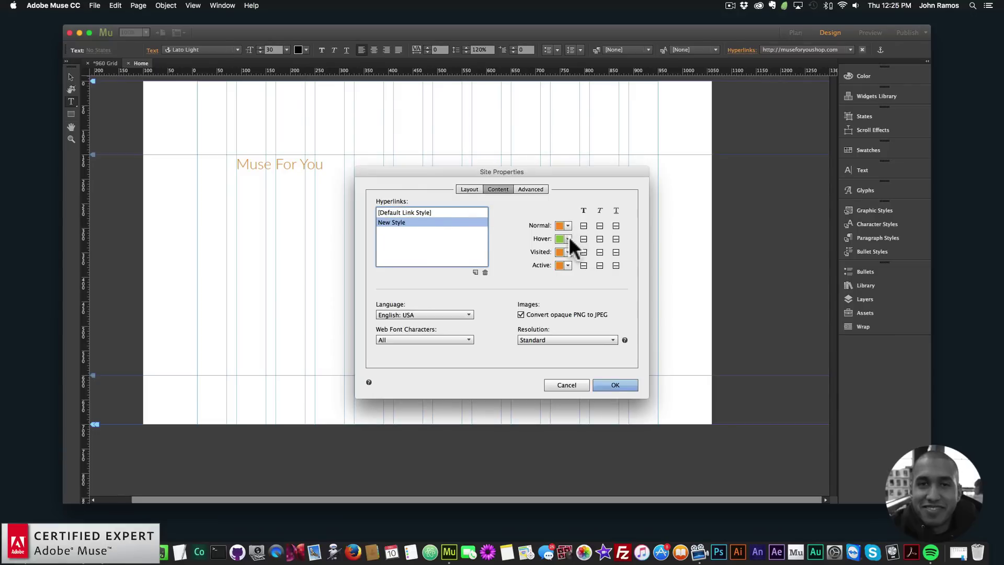
pyautogui.click(568, 239)
pyautogui.click(599, 268)
pyautogui.click(606, 267)
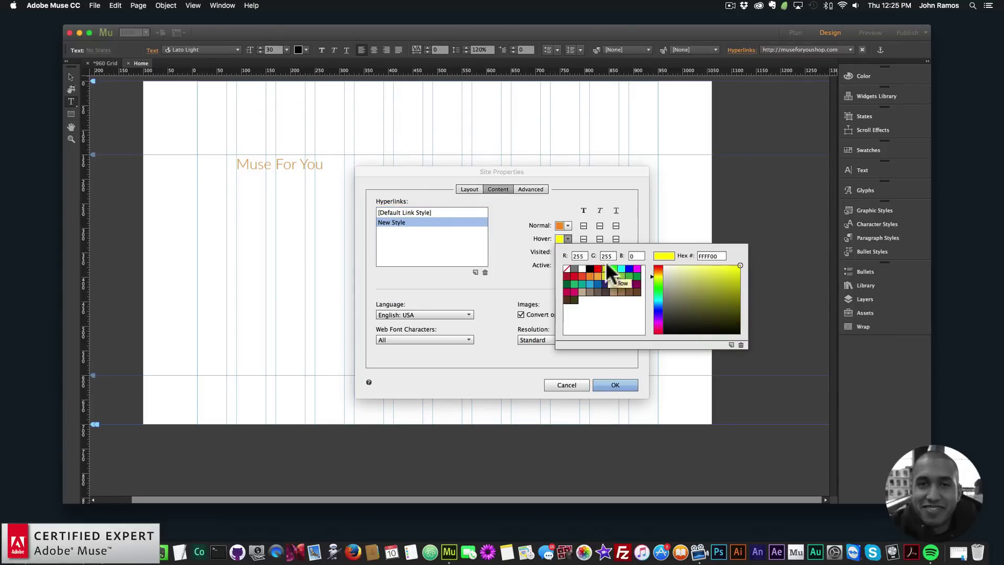
pyautogui.click(568, 225)
pyautogui.click(621, 256)
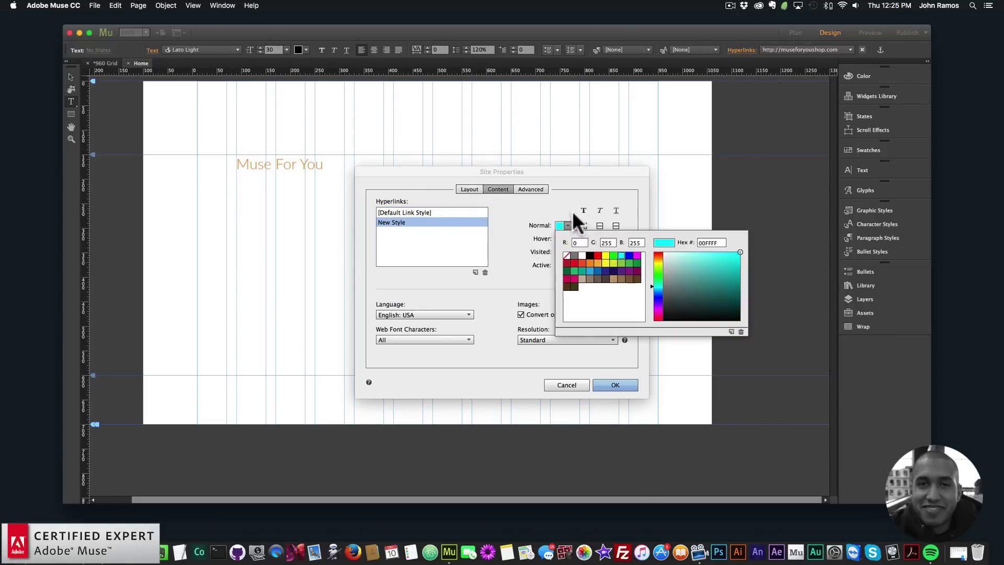
# - Set the visited colour of "New Style" to teal 00A99D and the active colour to purple, accept the changes and deselect the text
pyautogui.click(572, 211)
pyautogui.click(570, 251)
pyautogui.click(621, 297)
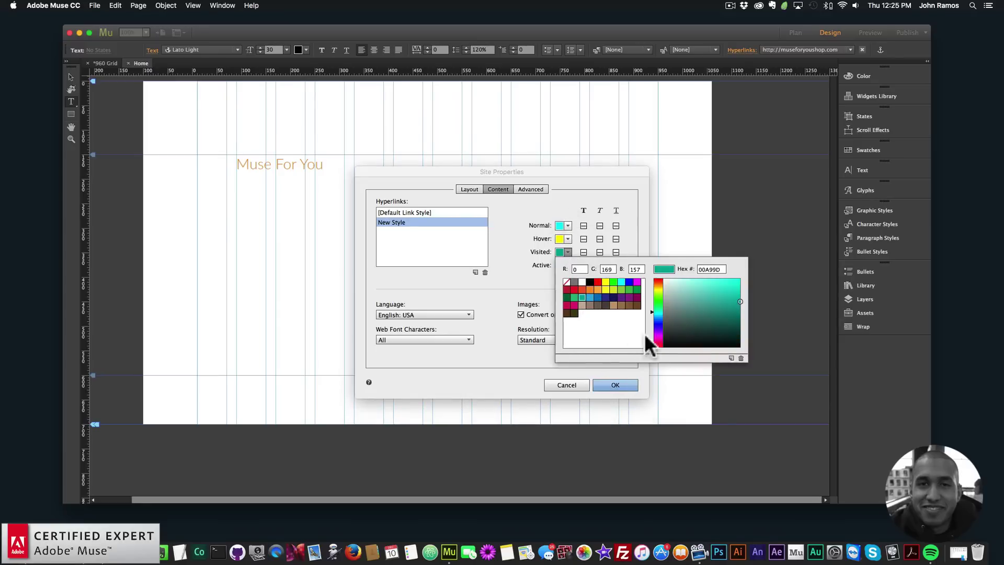
pyautogui.click(564, 265)
pyautogui.click(567, 265)
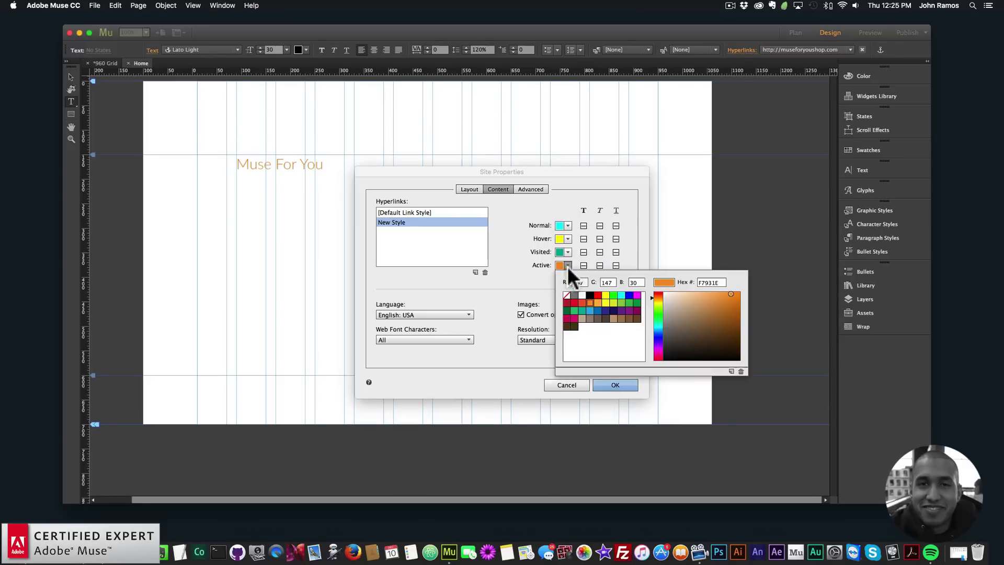
pyautogui.click(621, 311)
pyautogui.click(610, 243)
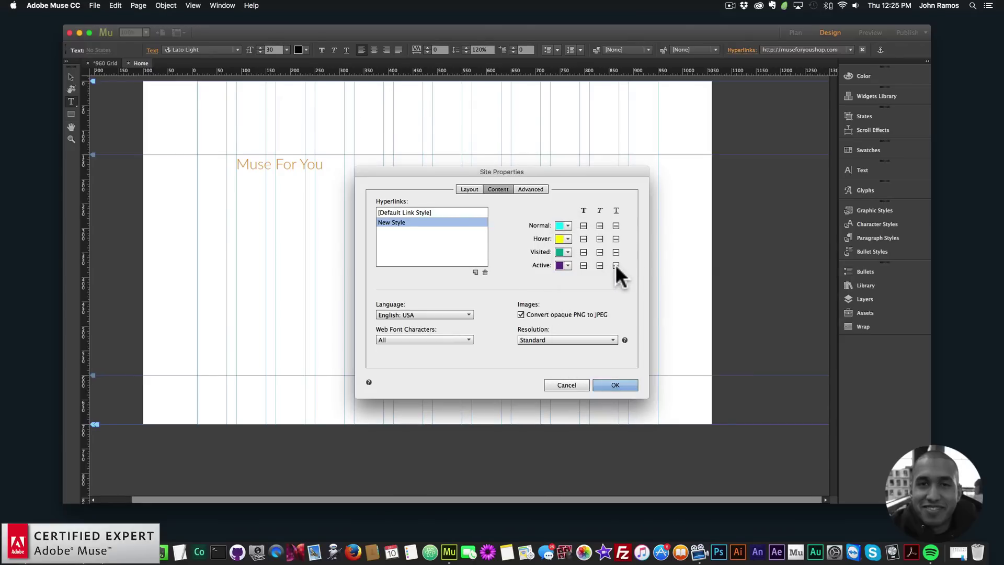
pyautogui.click(616, 239)
pyautogui.click(615, 385)
pyautogui.click(68, 77)
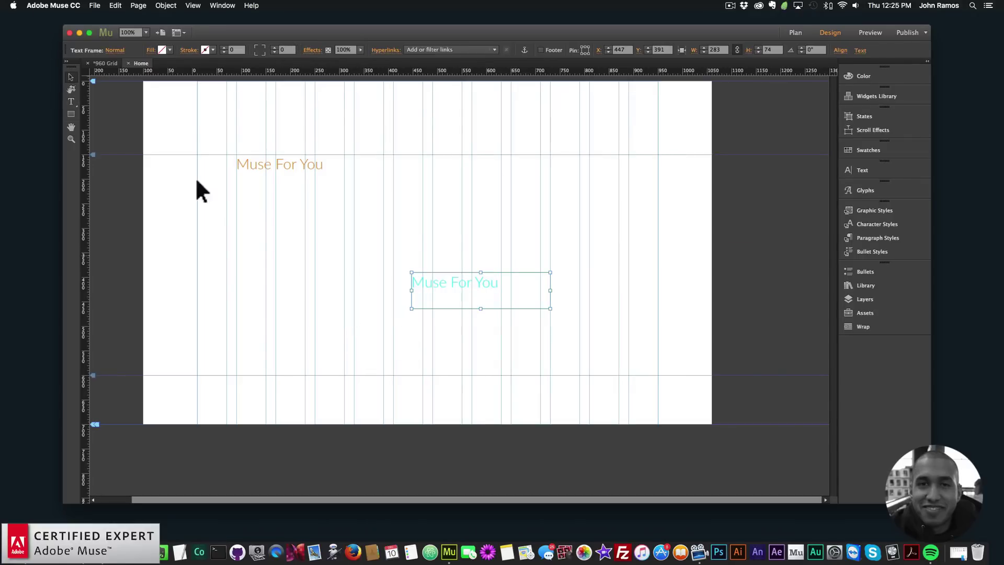
pyautogui.click(196, 180)
# - Preview the page in the browser to check both links' colours, follow a link, close the preview tab and return to Adobe Muse
pyautogui.click(95, 5)
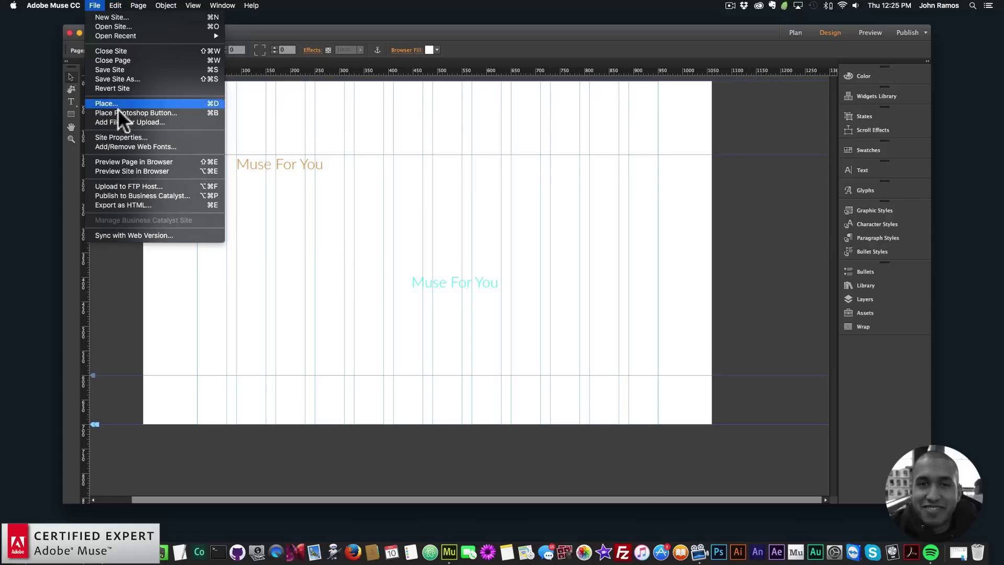
pyautogui.click(120, 158)
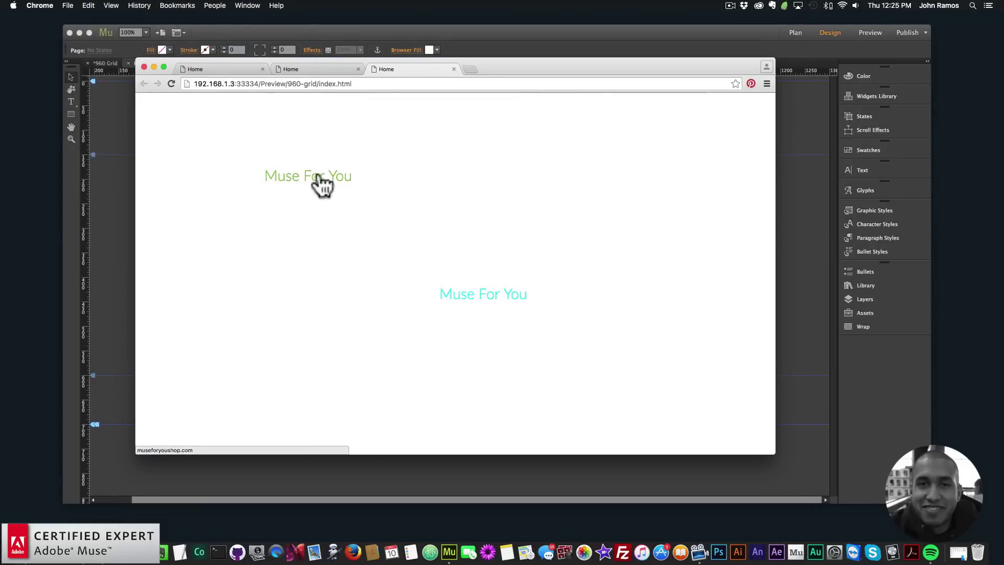
pyautogui.click(488, 297)
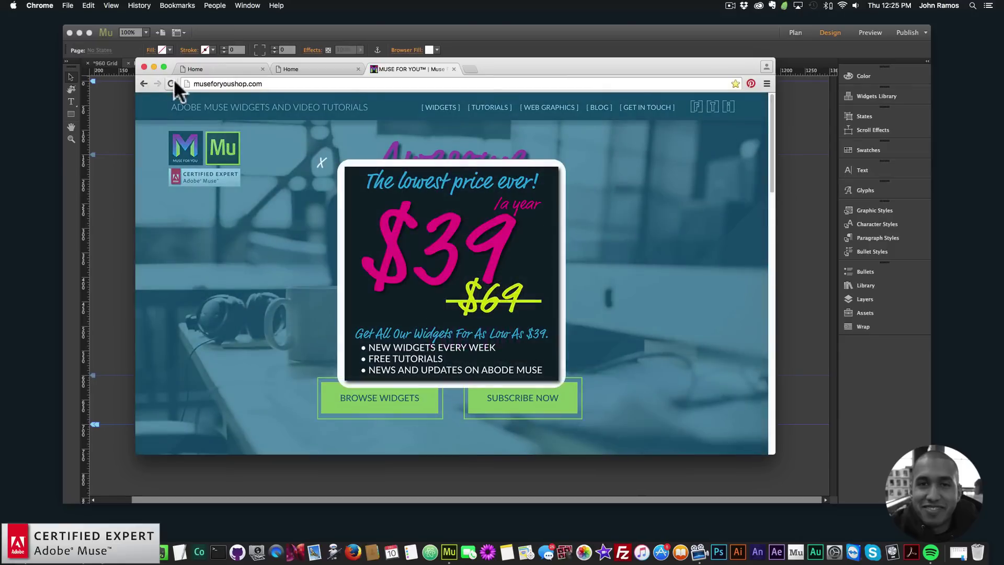
pyautogui.click(143, 83)
pyautogui.click(320, 181)
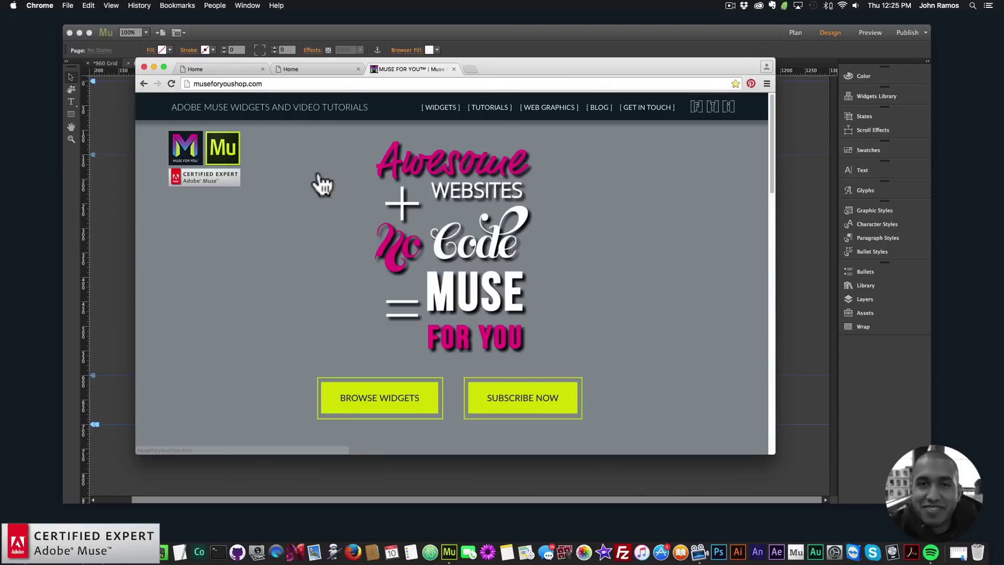
pyautogui.click(321, 165)
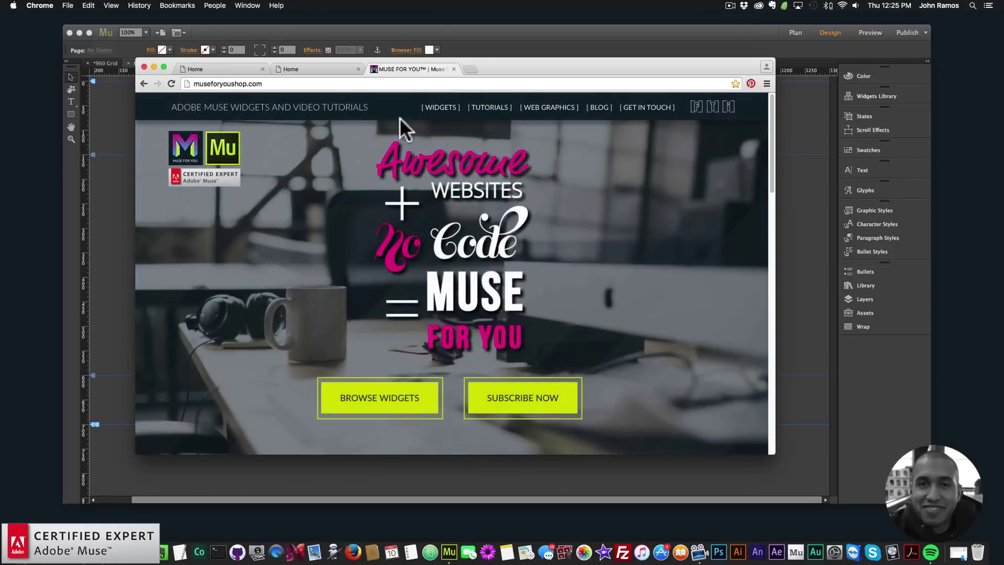
pyautogui.click(453, 69)
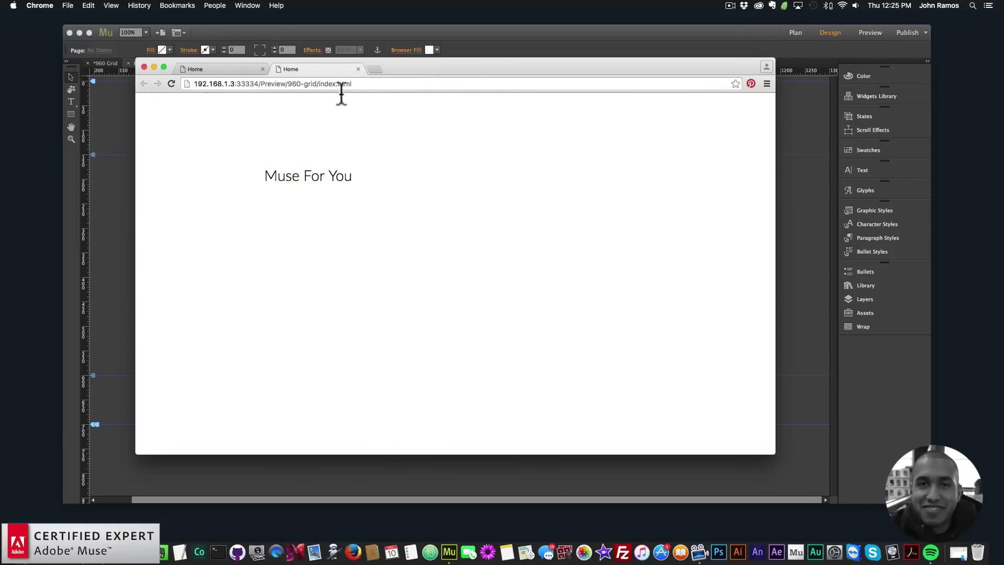
pyautogui.click(124, 162)
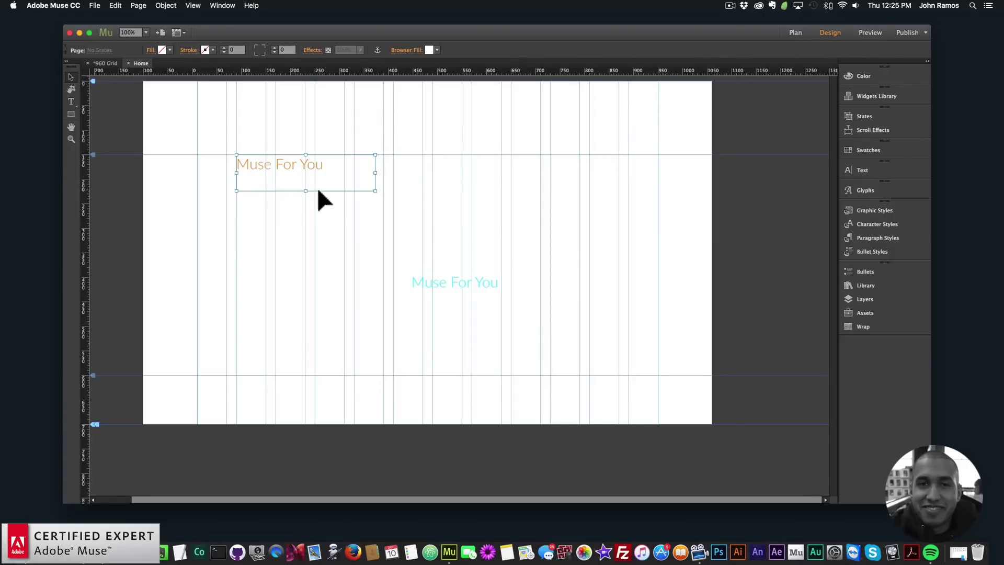
# - Edit the upper "Muse For You" text's default link style, setting the visited and active colours to none
pyautogui.click(330, 174)
pyautogui.doubleClick(330, 173)
pyautogui.moveTo(330, 172); pyautogui.dragTo(230, 152)
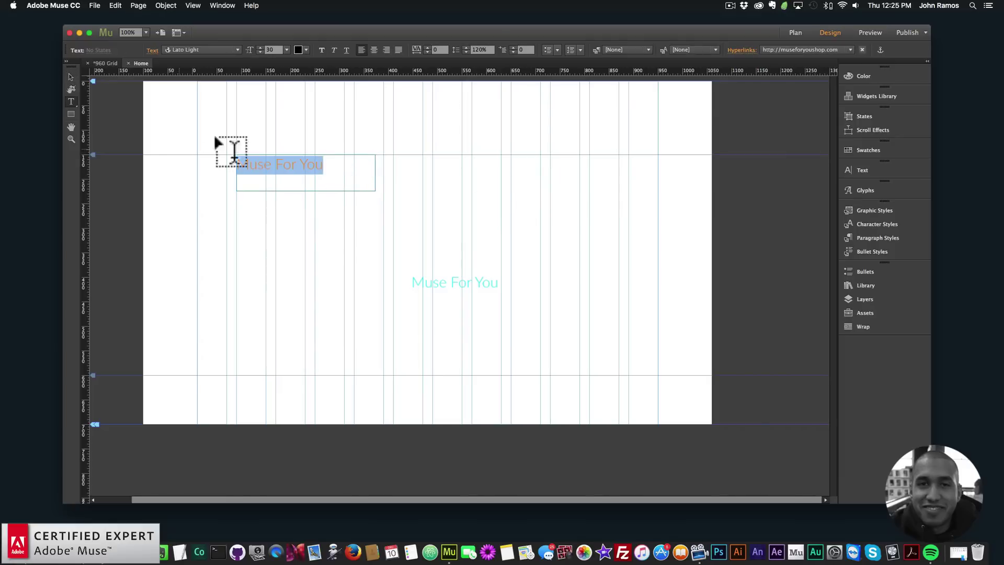
pyautogui.click(736, 53)
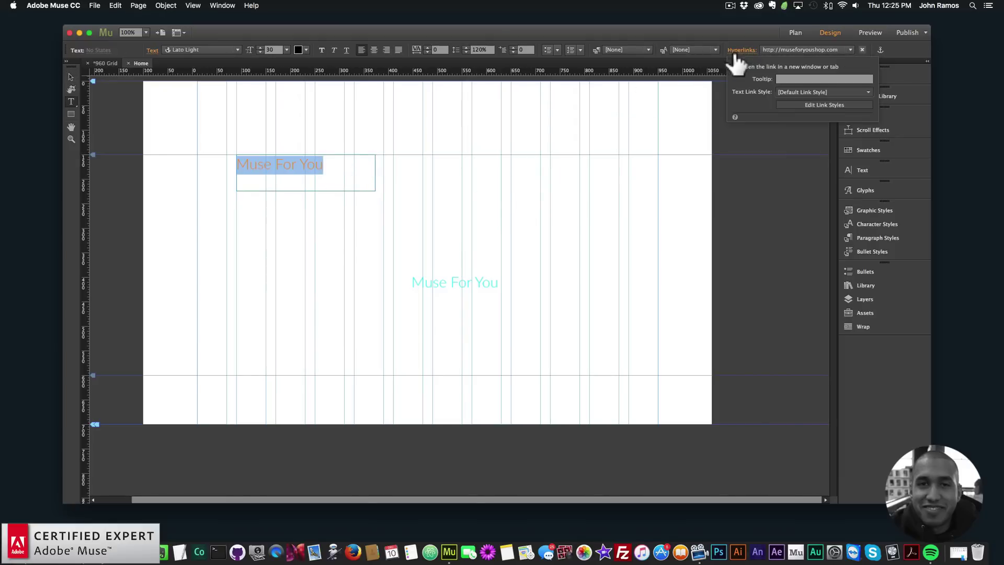
pyautogui.click(793, 105)
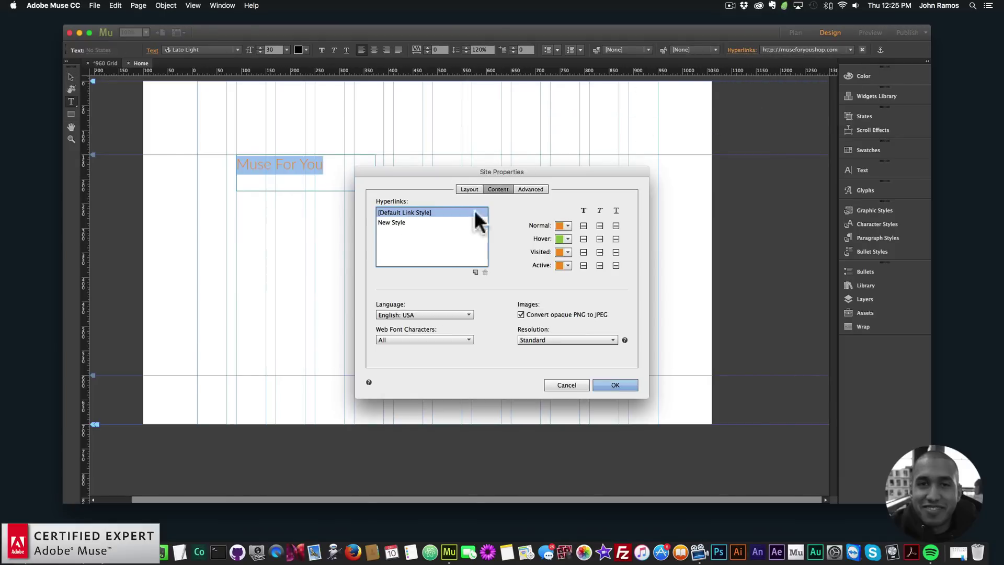
pyautogui.click(568, 252)
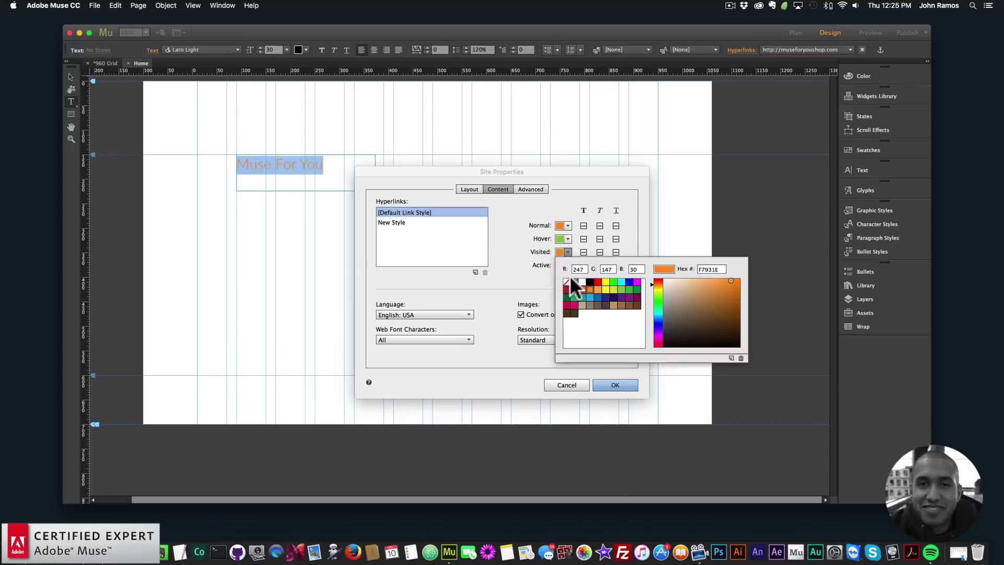
pyautogui.click(567, 283)
pyautogui.click(568, 265)
pyautogui.click(566, 295)
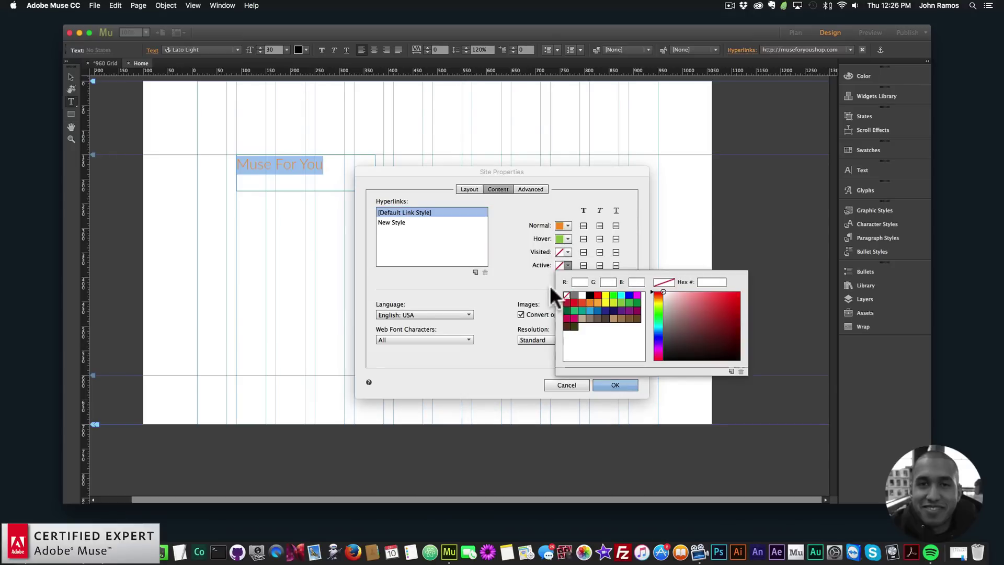
pyautogui.click(568, 265)
pyautogui.click(616, 385)
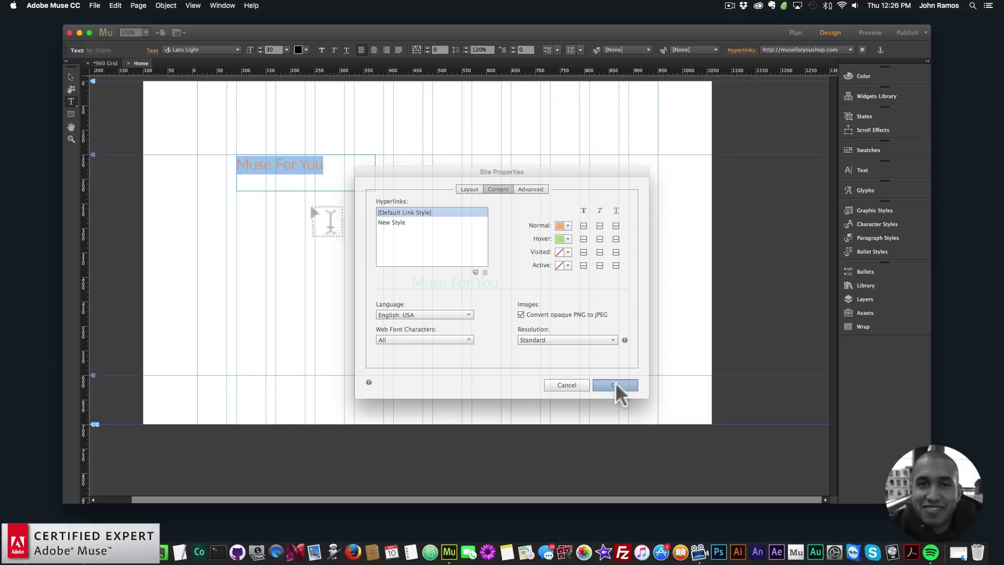
pyautogui.click(71, 77)
pyautogui.click(338, 303)
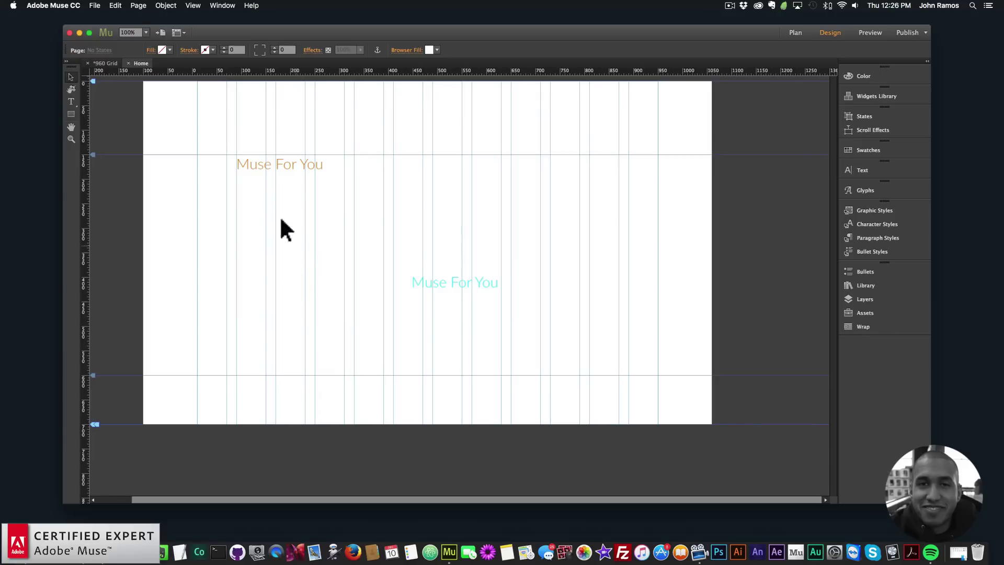
# - Delete both "Muse For You" text frames from the page
pyautogui.click(313, 177)
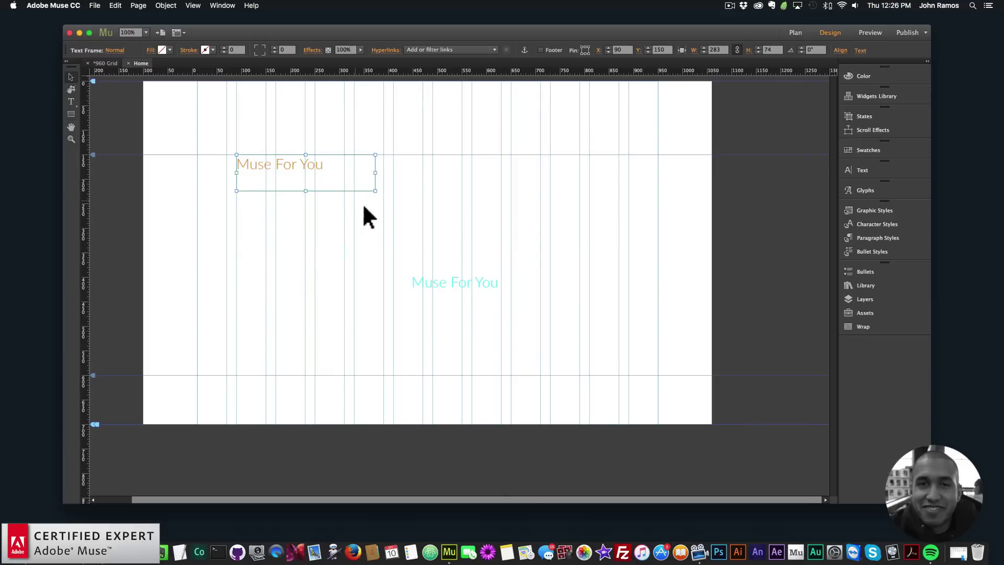
pyautogui.press('BackSpace')
pyautogui.click(435, 285)
pyautogui.press('BackSpace')
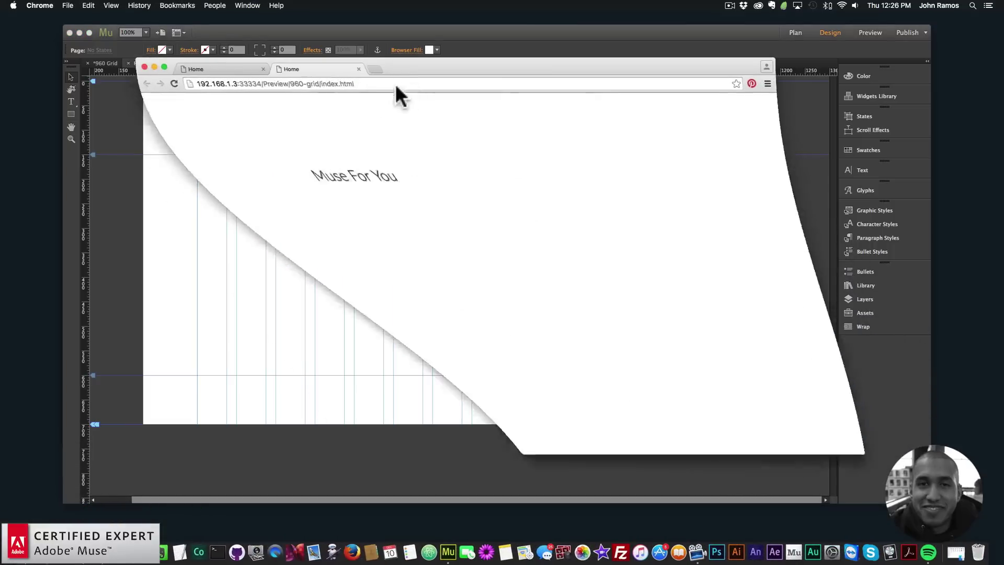
# - Open museforyoushop.com in a new browser tab to examine the favicon on its tab, and return to Adobe Muse
pyautogui.click(369, 69)
pyautogui.write('museforyoushop.c')
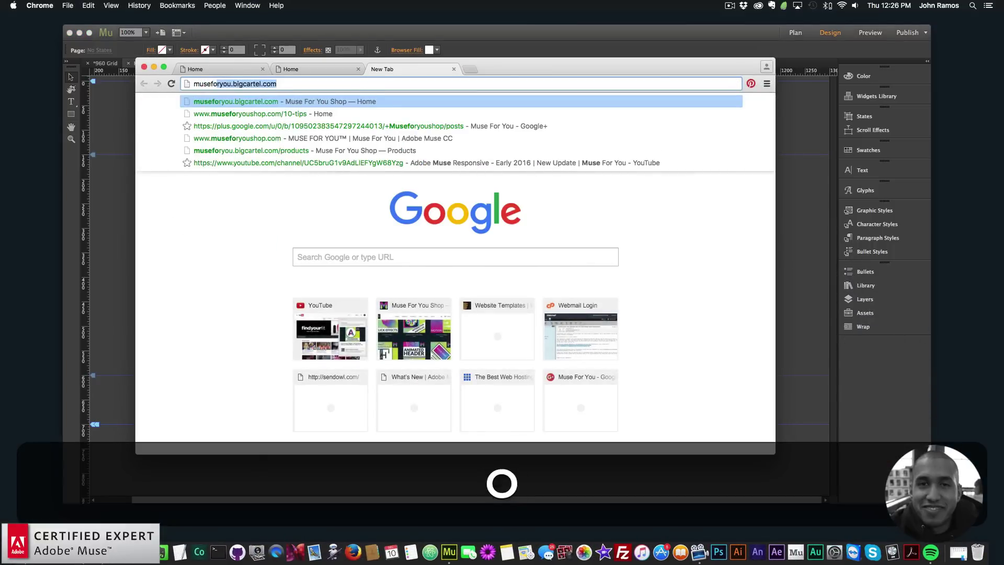
pyautogui.write('om')
pyautogui.press('BackSpace')
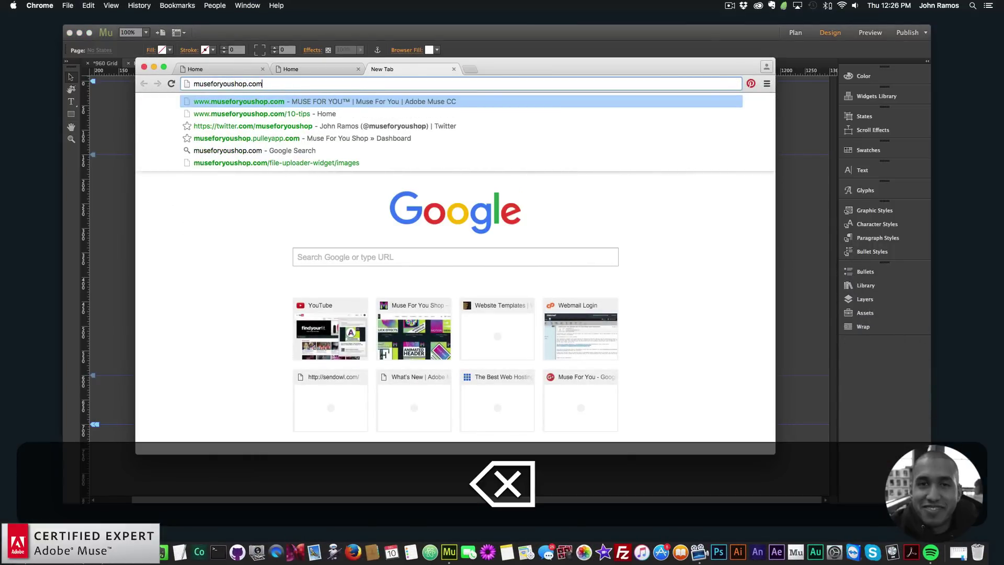
pyautogui.press('Return')
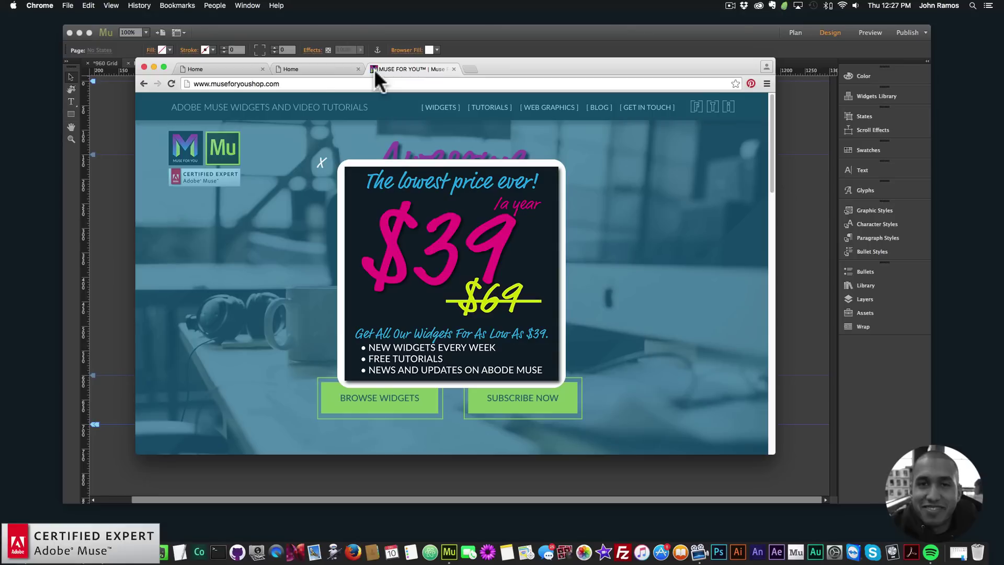
pyautogui.click(371, 33)
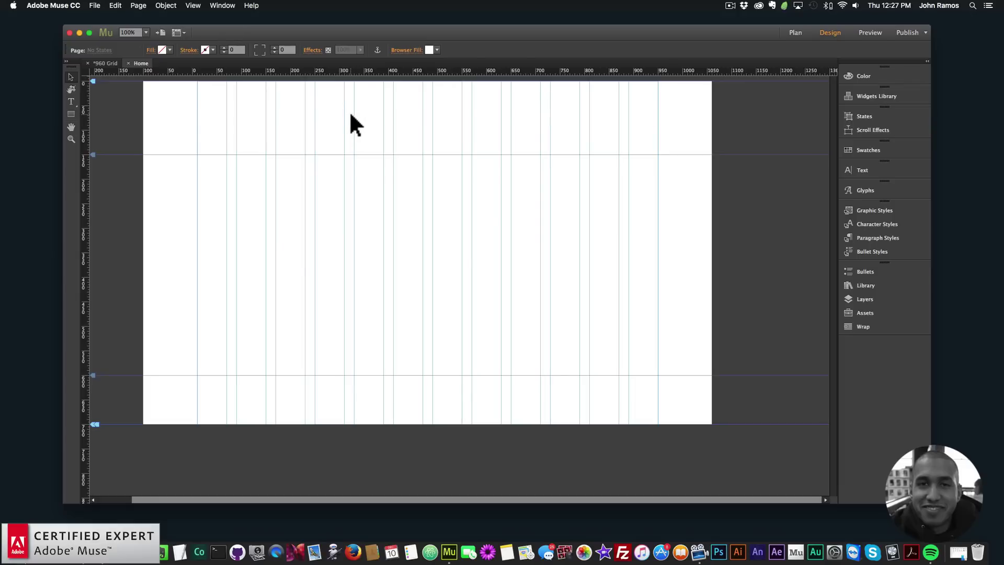
# - In the Site Properties layout settings, set muse-for-you-logo-blog.png from the 10 Adobe Muse Tips for Beginners folder as the favicon image
pyautogui.click(94, 7)
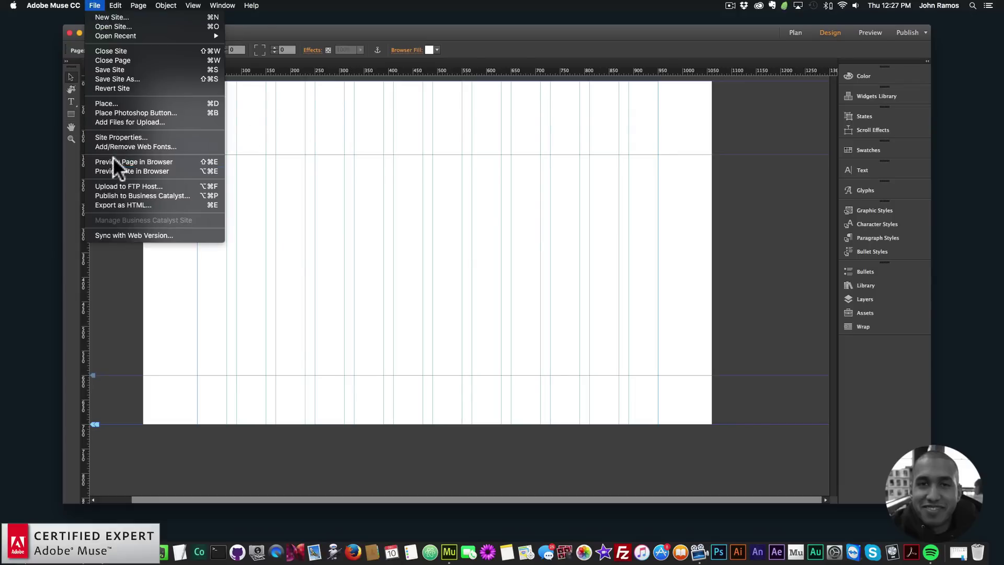
pyautogui.click(108, 137)
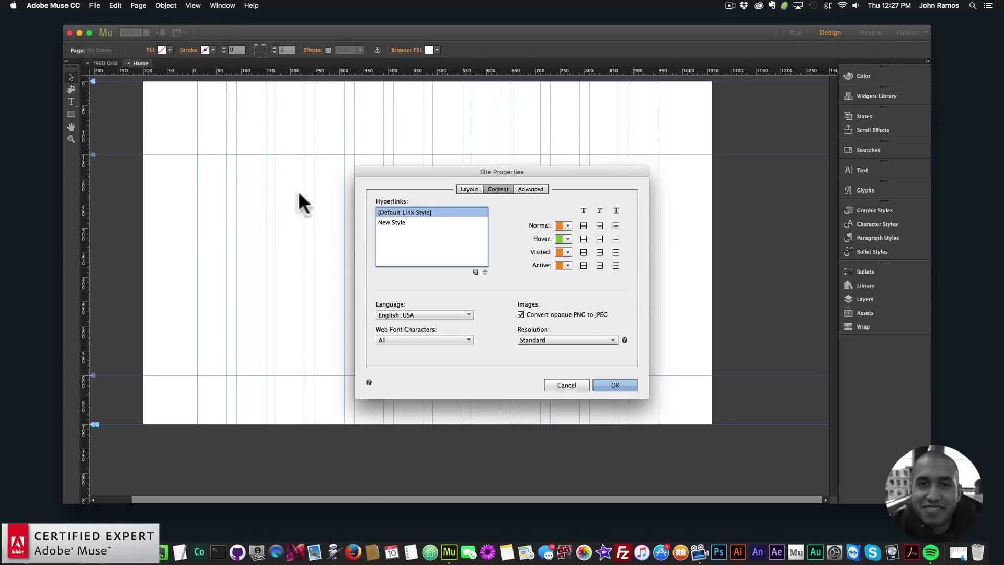
pyautogui.click(462, 186)
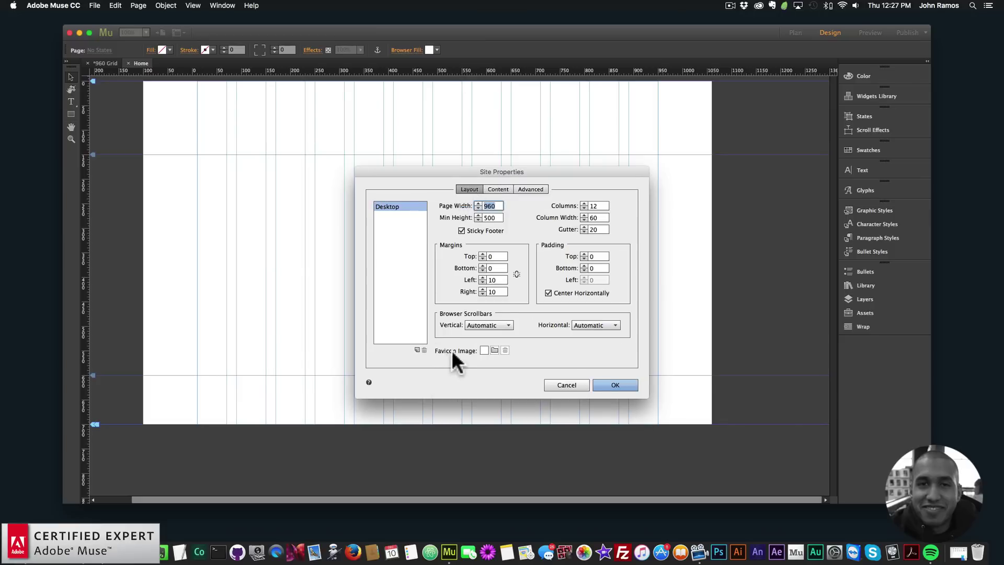
pyautogui.click(494, 349)
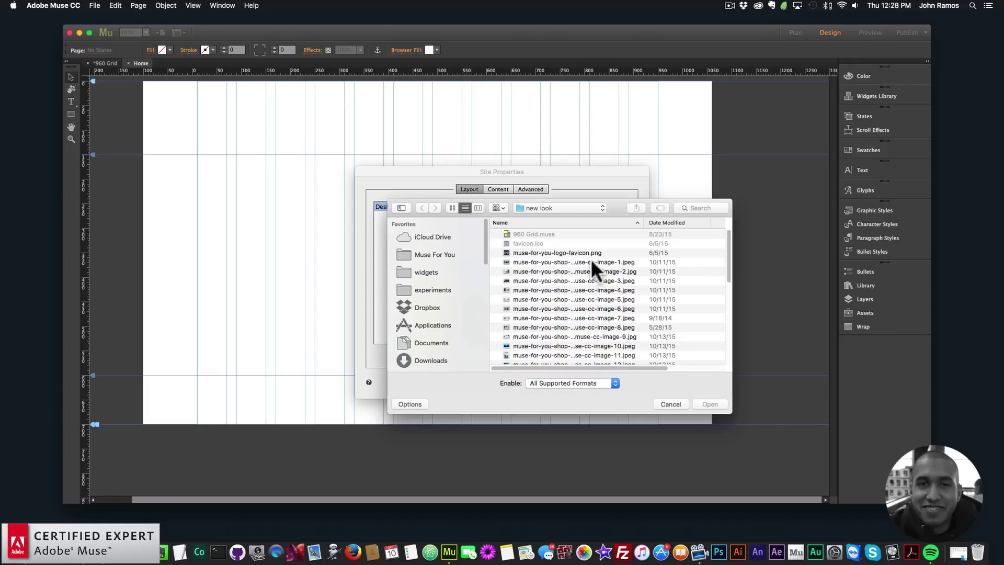
pyautogui.click(559, 207)
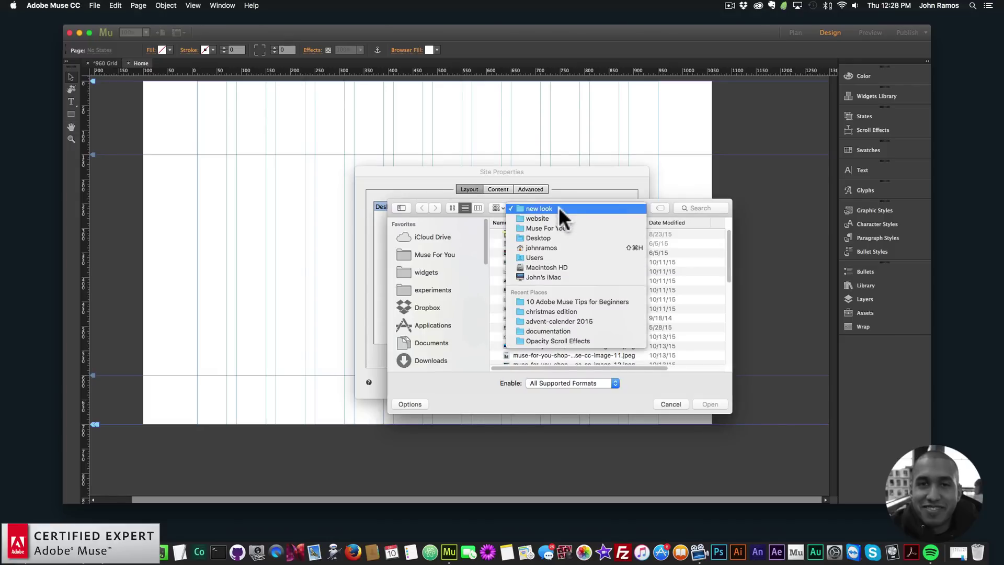
pyautogui.click(560, 302)
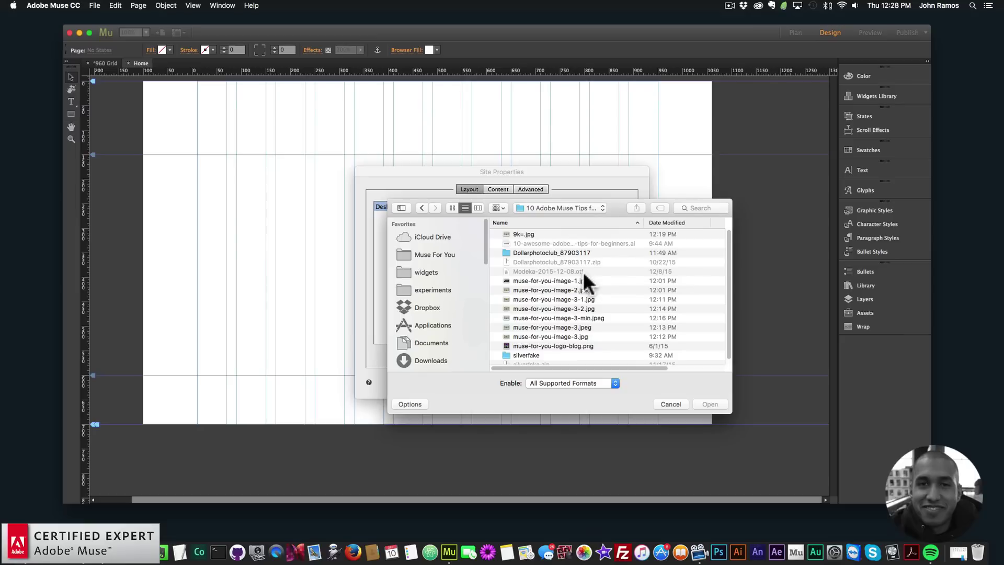
pyautogui.scroll(-1, 572, 296)
pyautogui.click(544, 341)
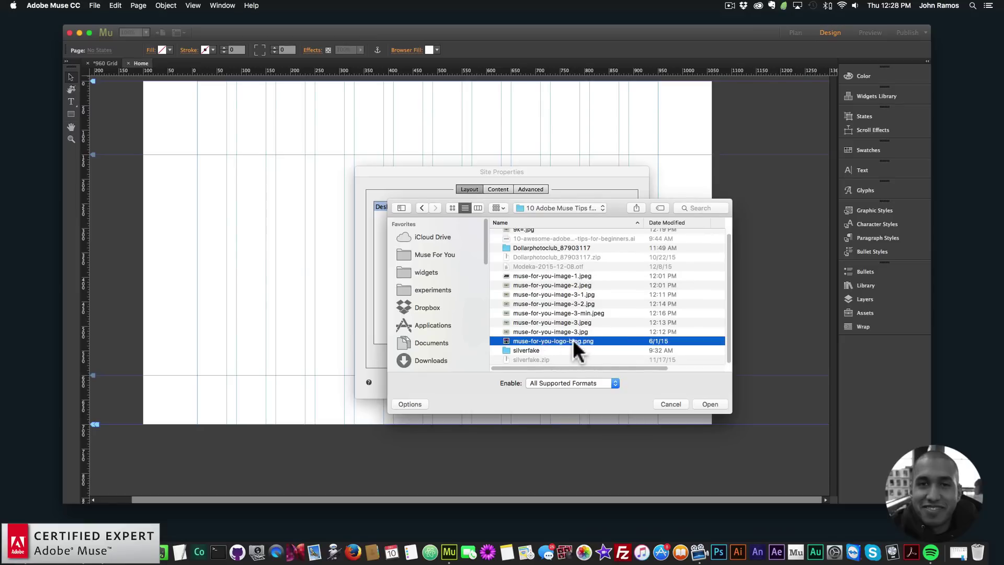
pyautogui.doubleClick(557, 341)
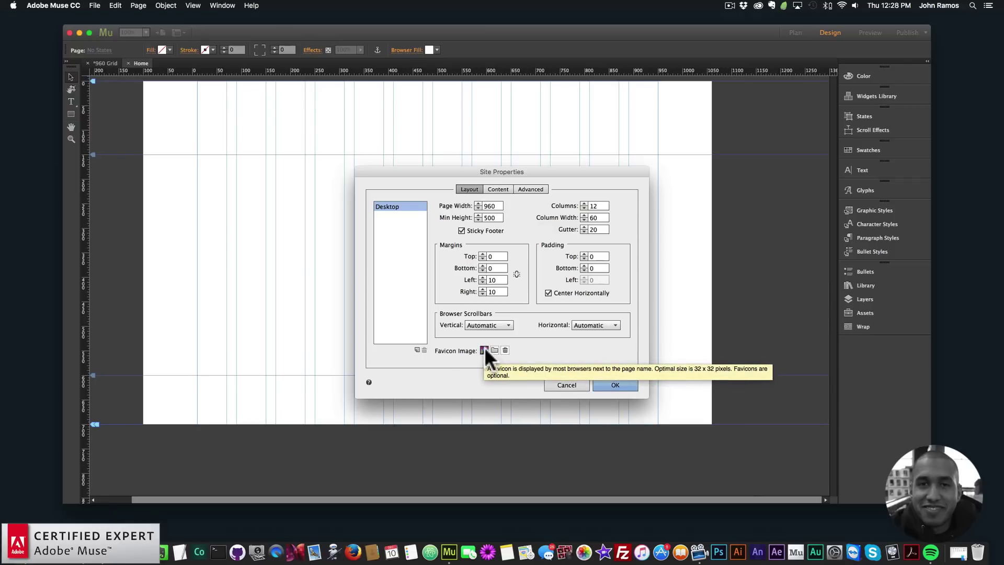
# - Check the dimensions of muse-for-you-logo-blog.png in Finder's file info, return to Adobe Muse and apply the site properties
pyautogui.click(36, 552)
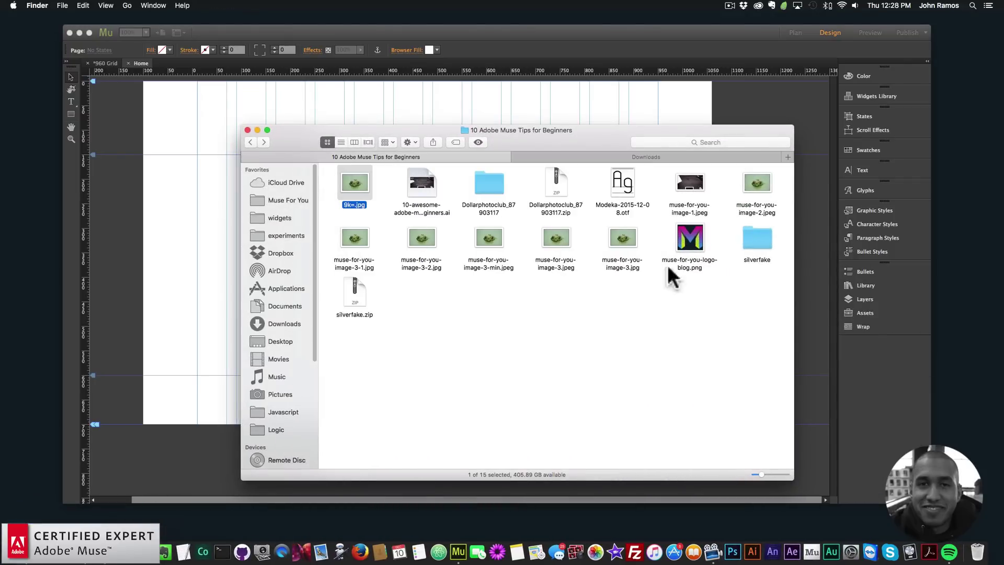
pyautogui.click(692, 236)
pyautogui.rightClick(692, 235)
pyautogui.click(715, 291)
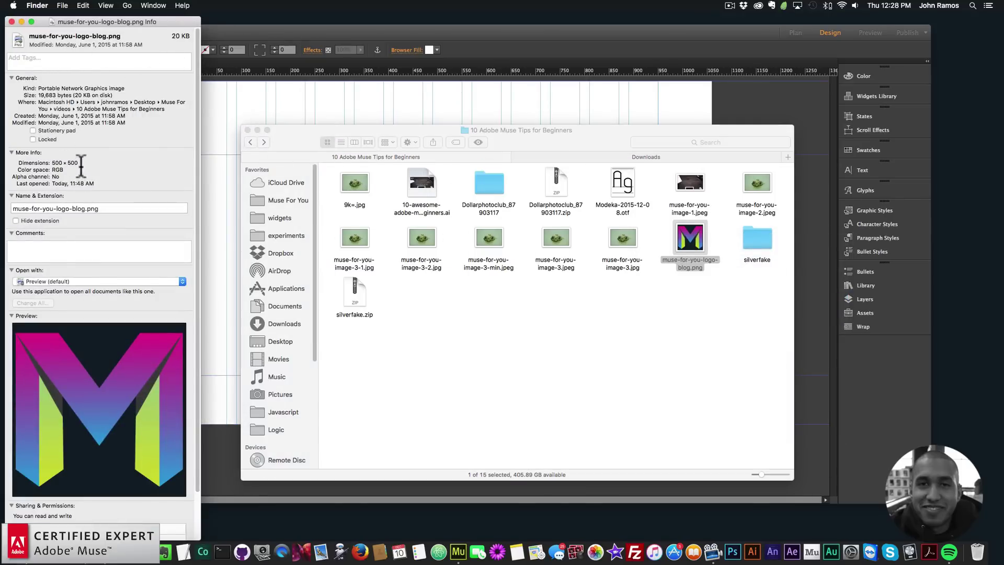
pyautogui.click(11, 21)
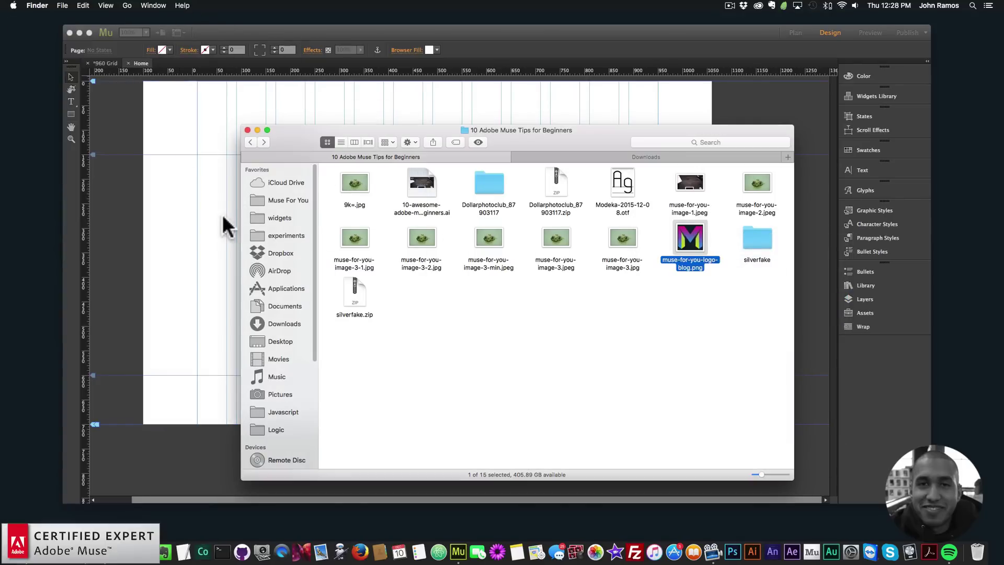
pyautogui.click(222, 217)
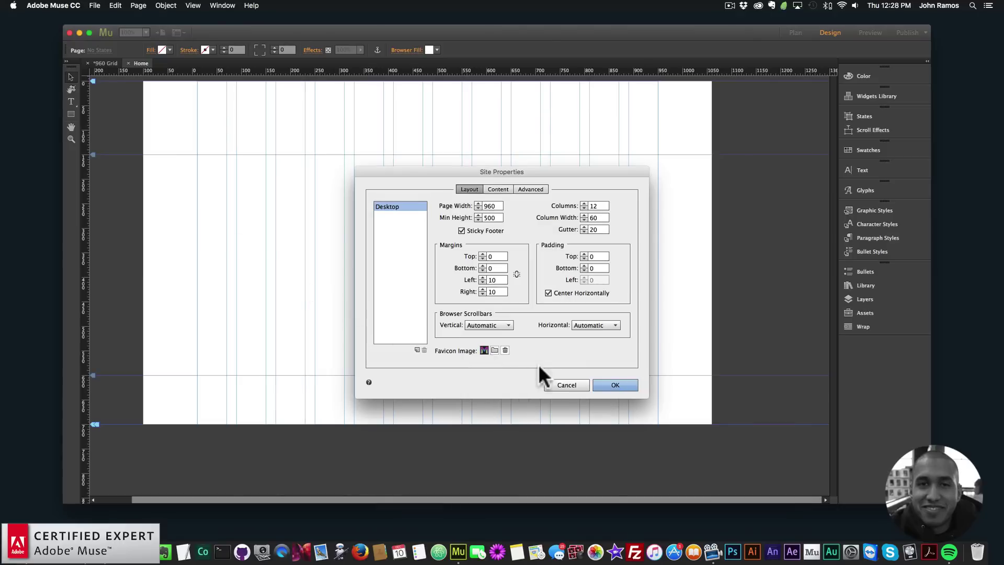
pyautogui.click(607, 384)
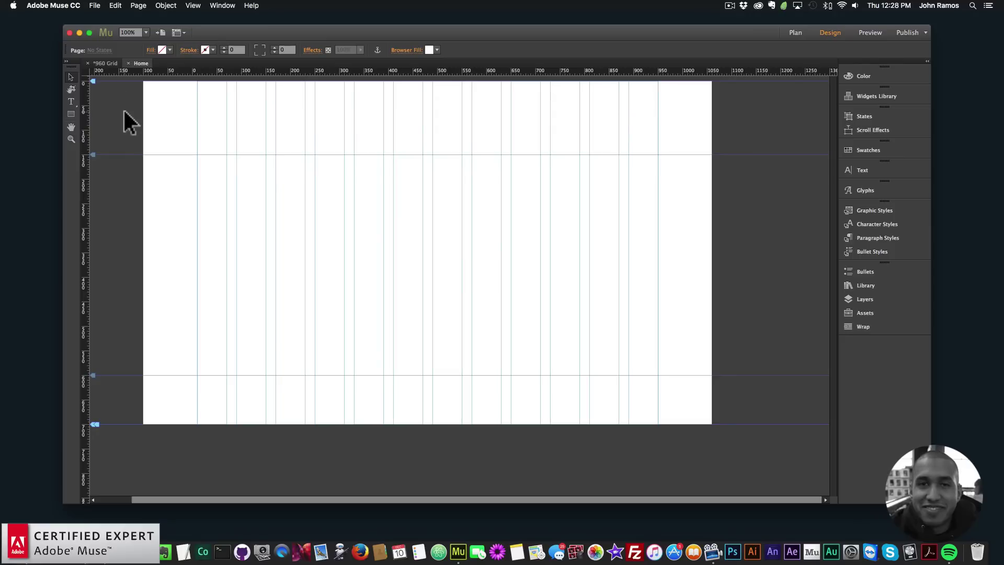
# - Preview the page in the browser to examine the favicon on its tab, and return to Adobe Muse
pyautogui.click(97, 7)
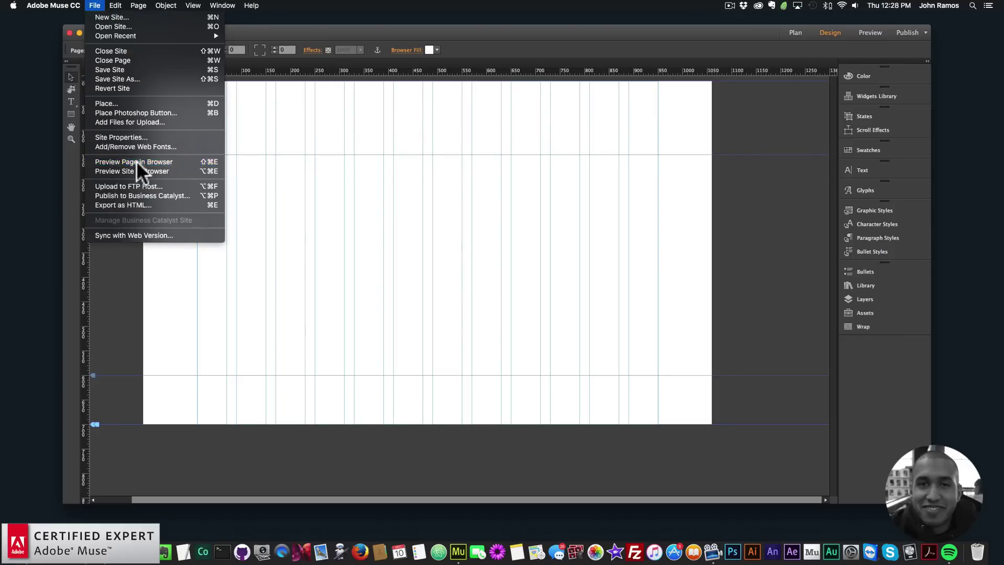
pyautogui.click(137, 161)
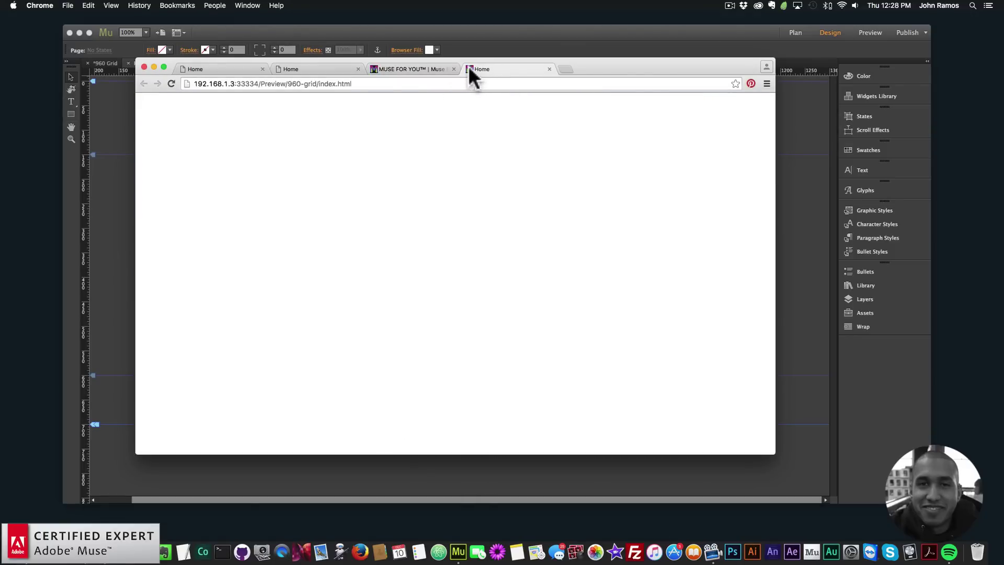
pyautogui.click(463, 41)
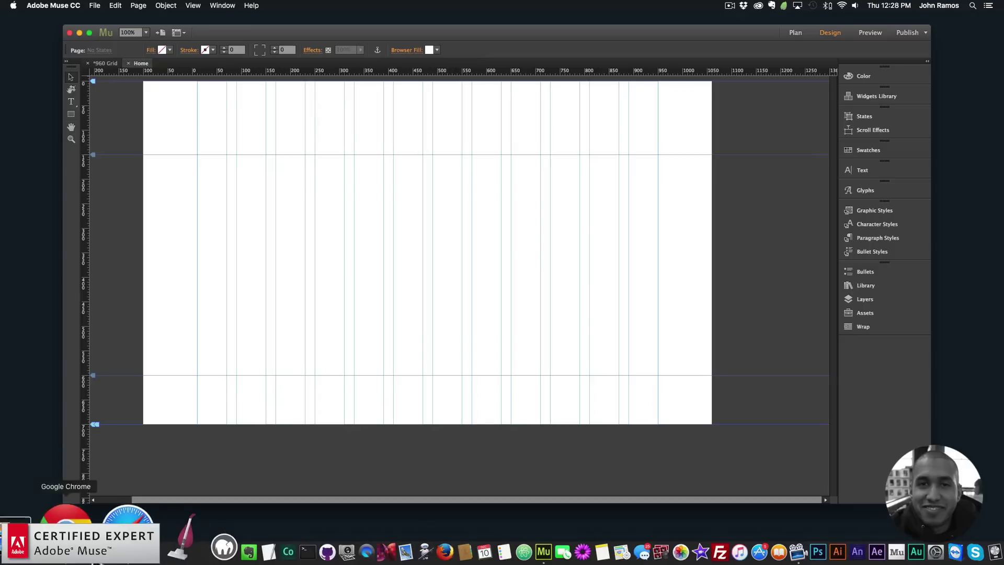
pyautogui.click(66, 529)
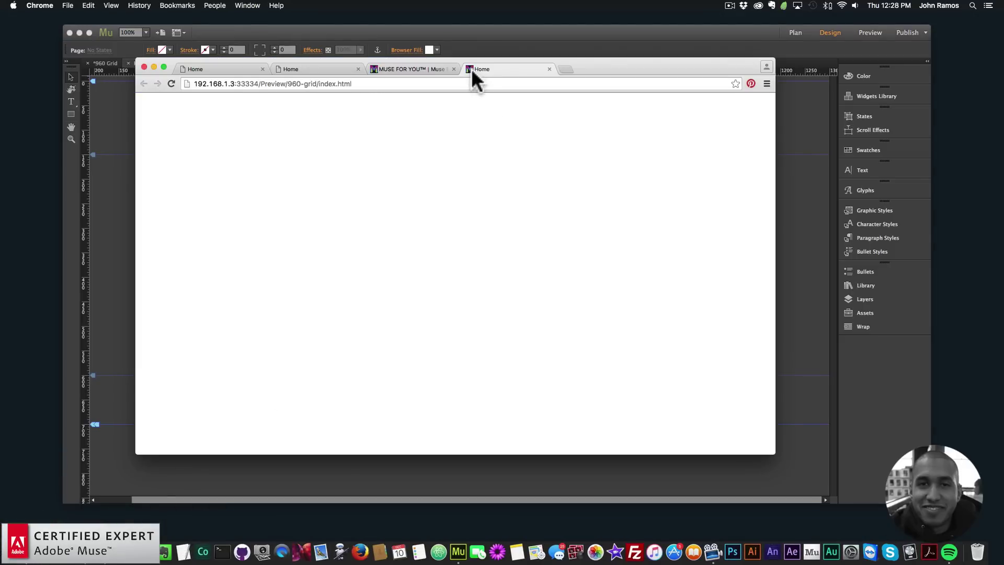
pyautogui.click(465, 33)
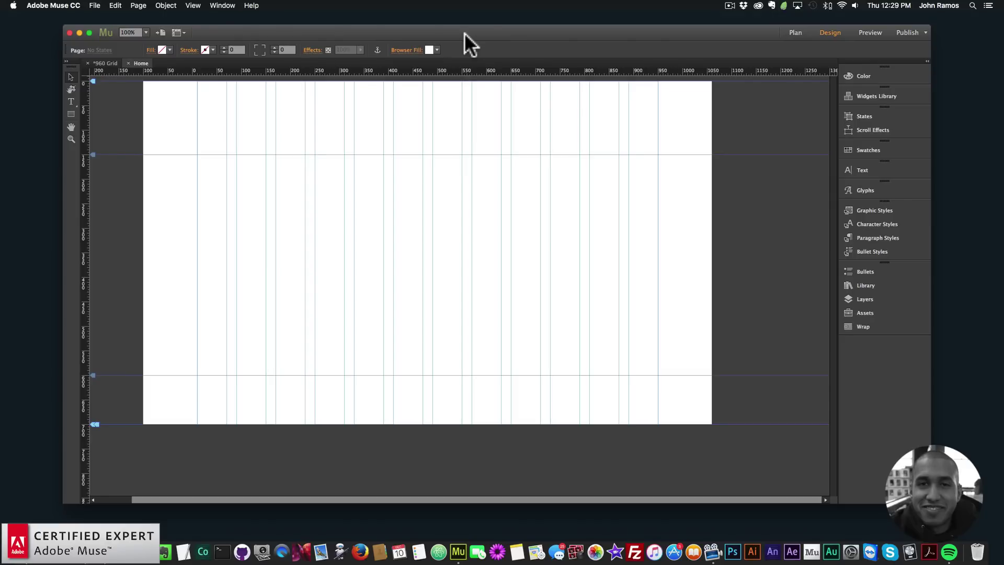
# - Reopen the Site Properties to review the favicon image setting, and close them without applying changes
pyautogui.click(95, 6)
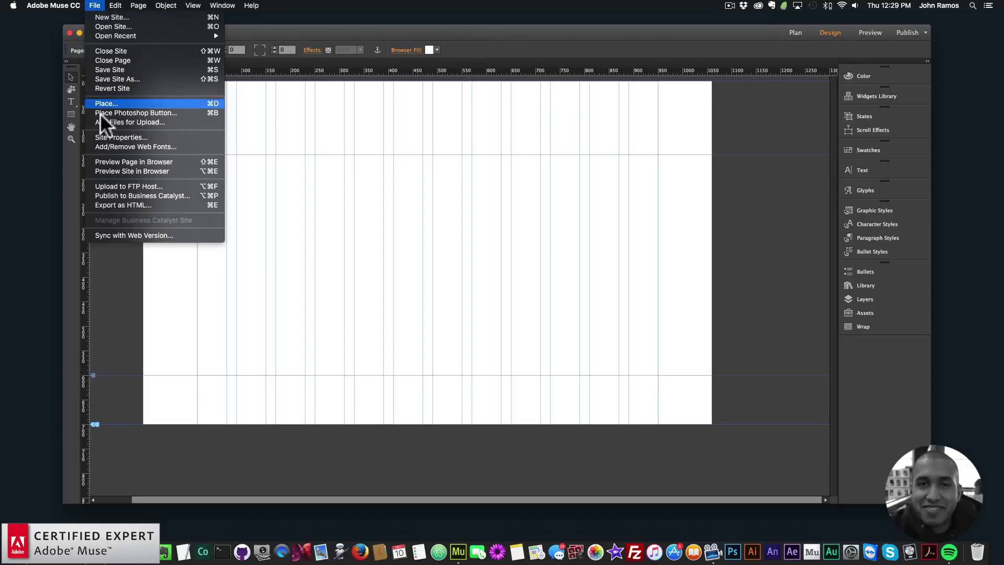
pyautogui.click(106, 136)
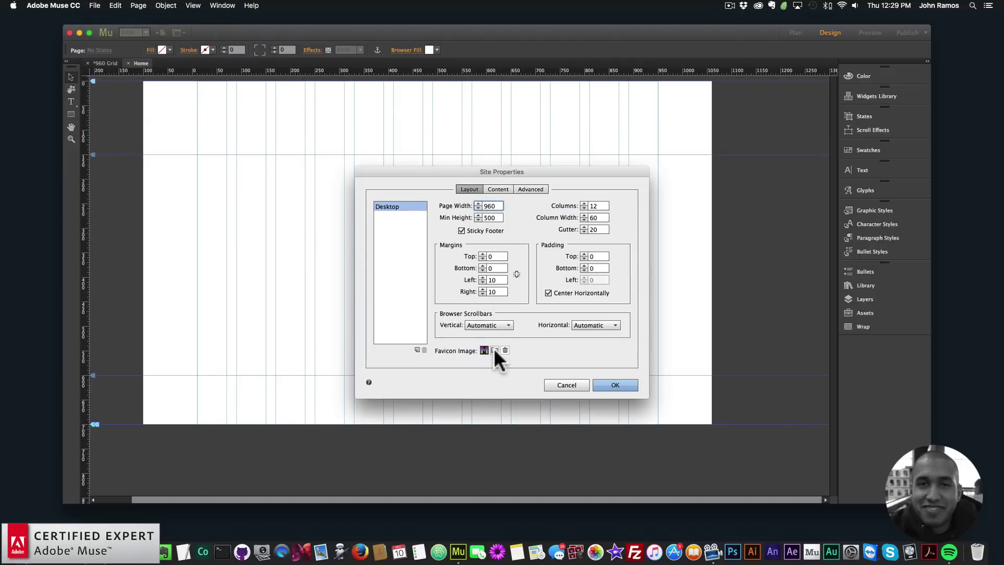
pyautogui.click(564, 385)
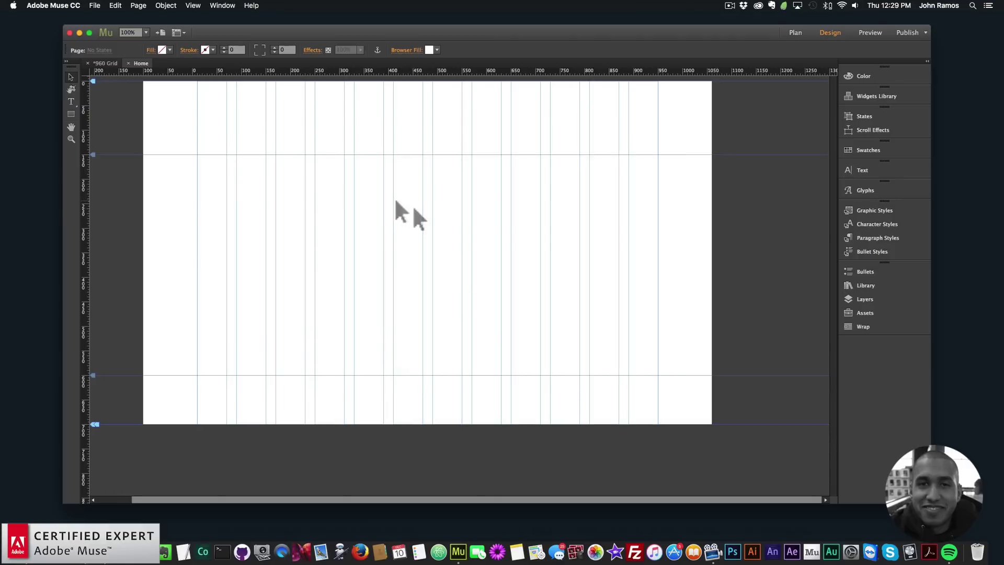
# - Open the A-Master page from the Plan view and place a horizontal menu widget near the top of the page
pyautogui.click(789, 32)
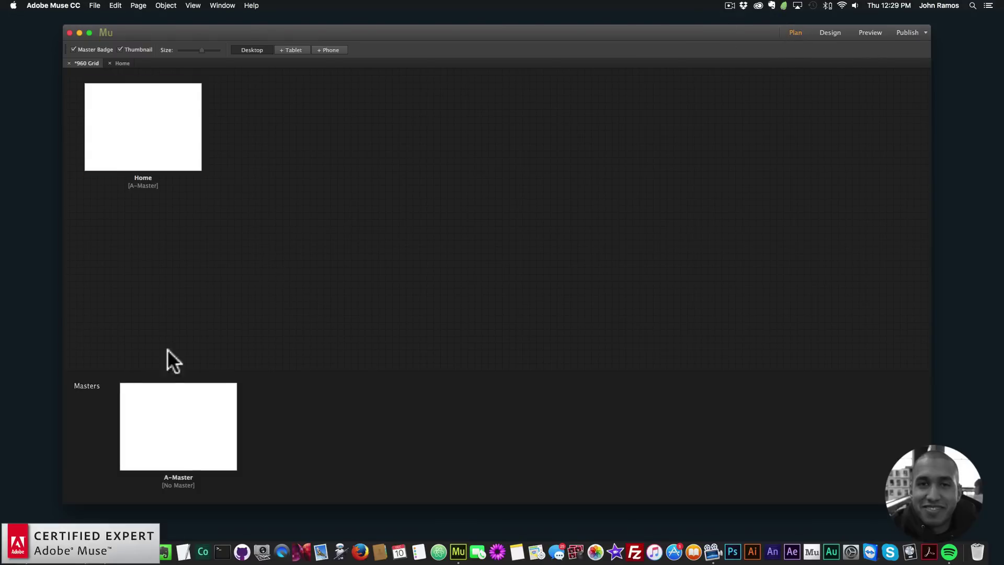
pyautogui.moveTo(123, 419)
pyautogui.doubleClick(183, 421)
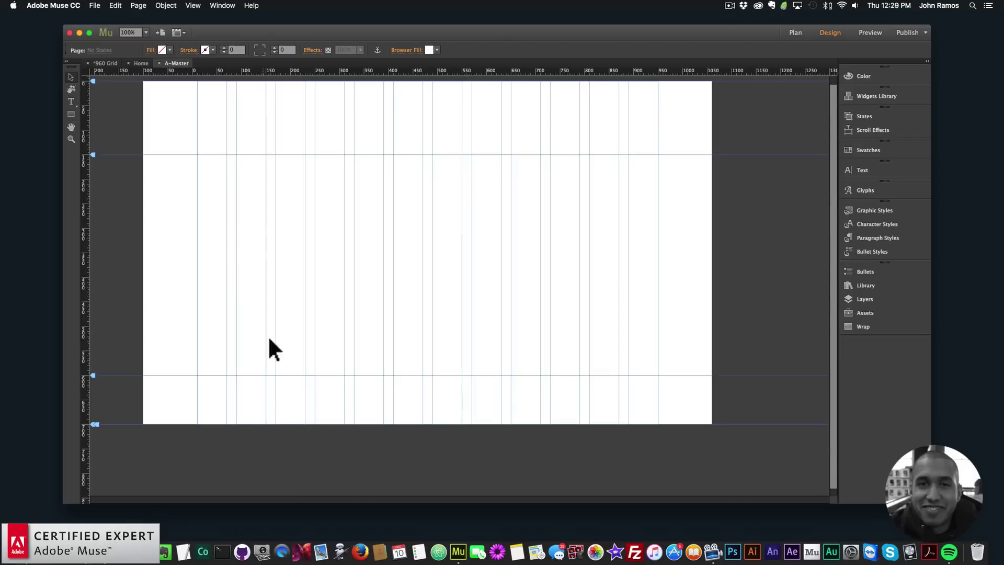
pyautogui.click(165, 6)
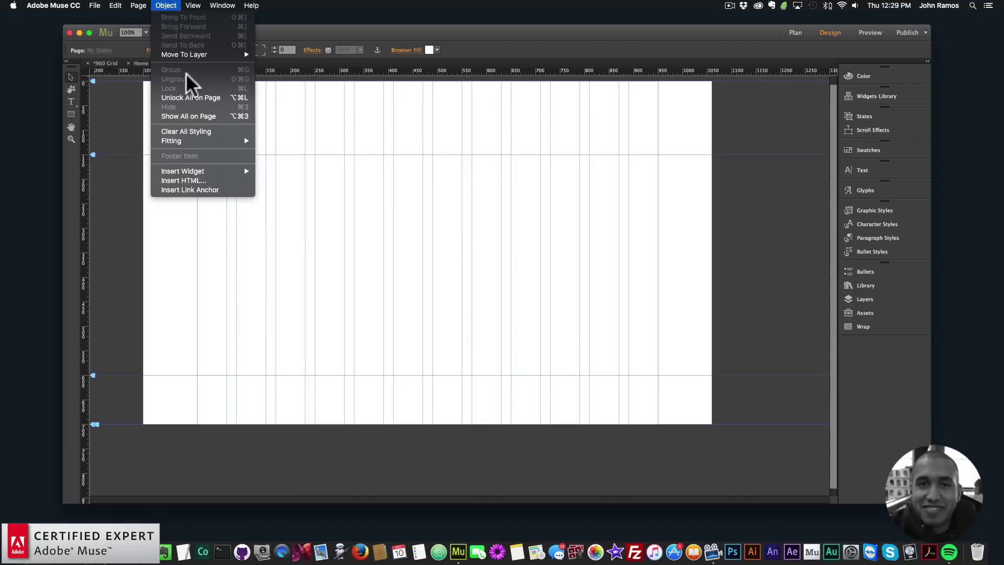
pyautogui.moveTo(195, 171)
pyautogui.moveTo(292, 199)
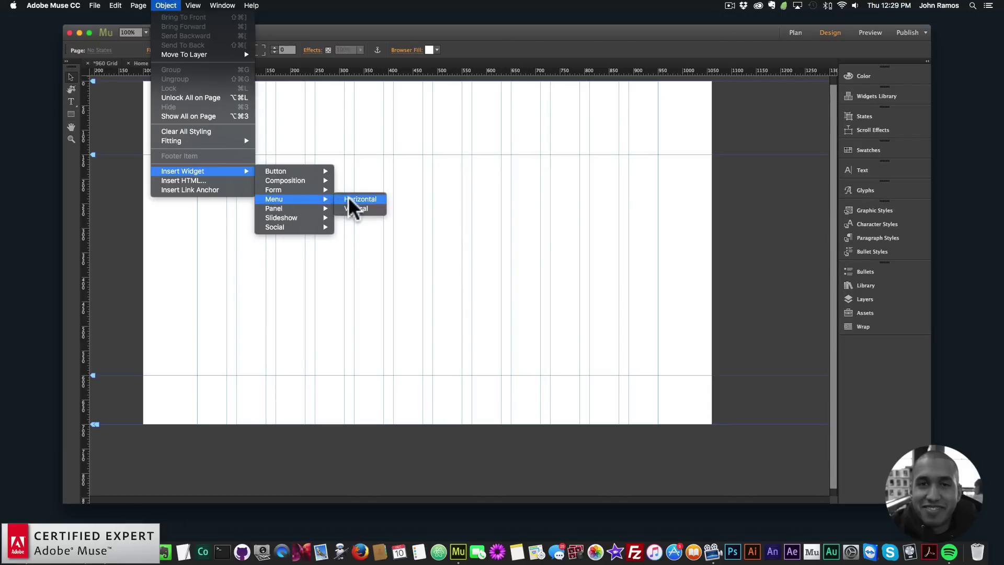
pyautogui.click(354, 199)
pyautogui.click(256, 111)
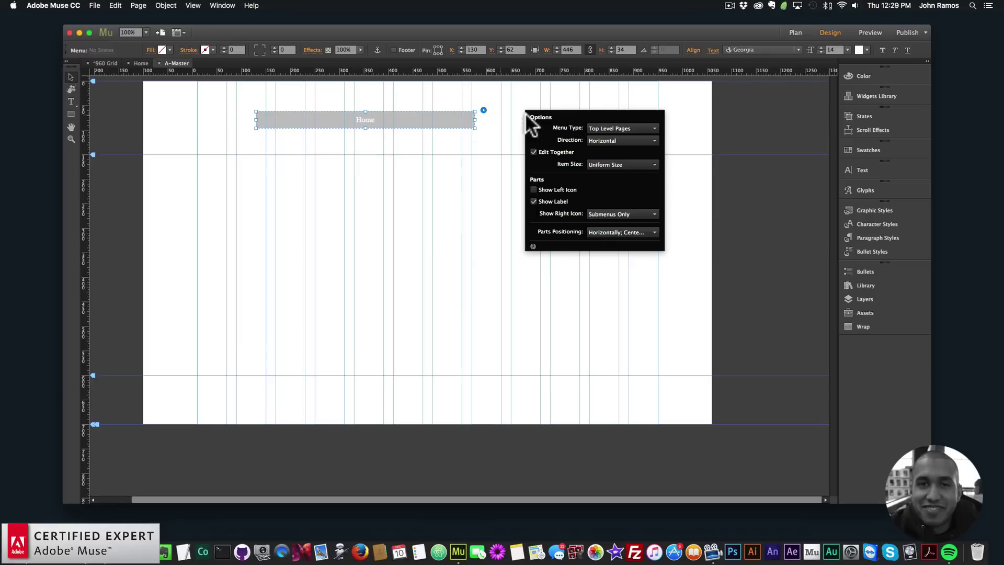
# - Set the menu widget's menu type to Manual
pyautogui.click(596, 128)
pyautogui.click(600, 156)
pyautogui.click(484, 111)
pyautogui.click(484, 110)
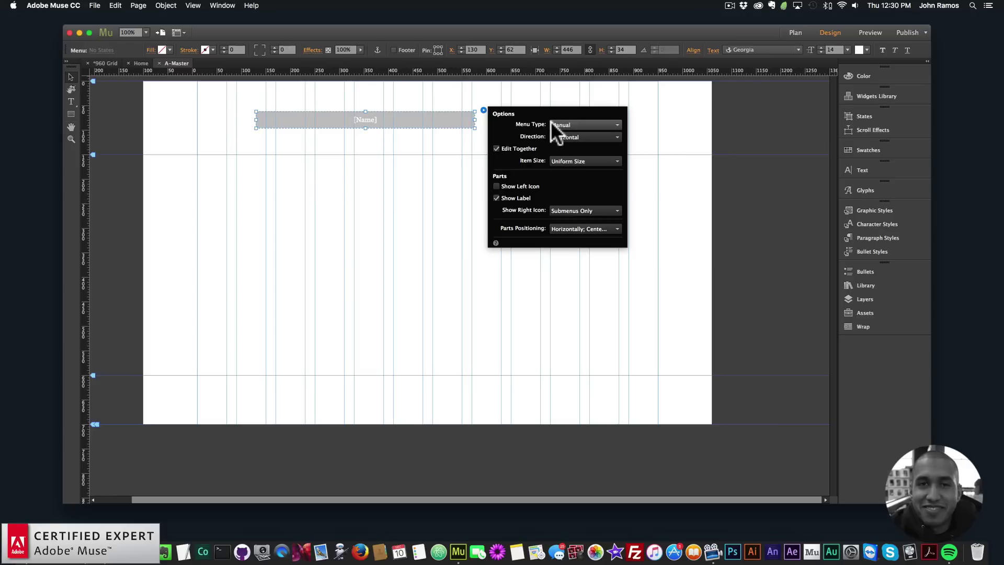
# - Add five more items to the manual menu, making six menu items in total
pyautogui.click(453, 120)
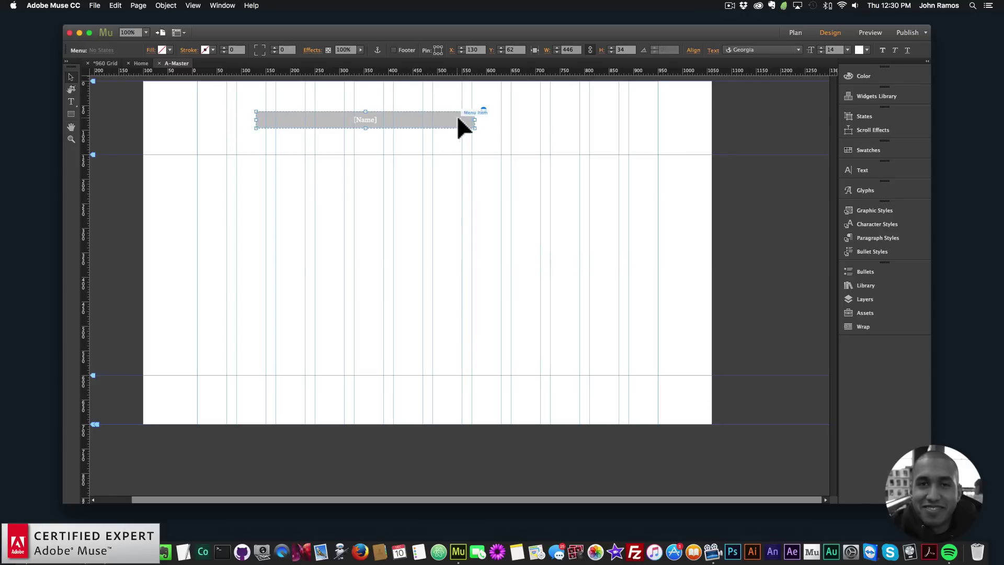
pyautogui.click(479, 120)
pyautogui.click(479, 119)
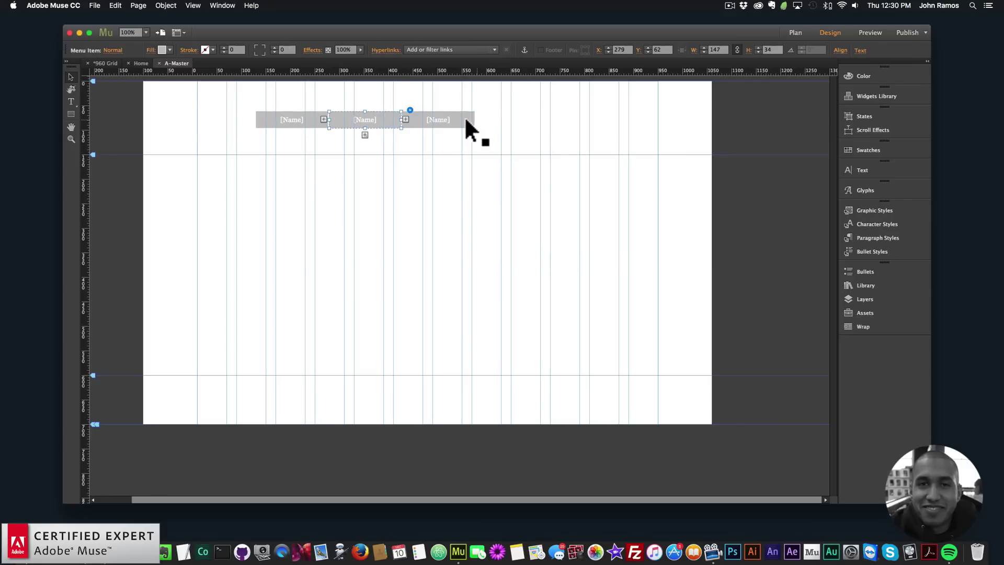
pyautogui.click(477, 120)
pyautogui.click(476, 119)
pyautogui.click(474, 119)
pyautogui.click(469, 119)
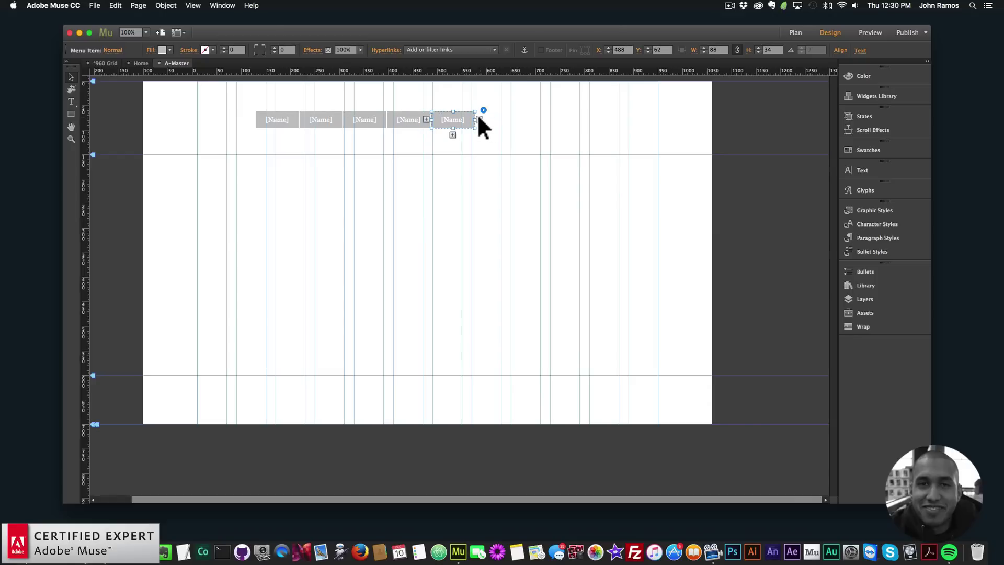
# - Move the menu to the master page's top-left corner and stretch it to the full page width with a taller height
pyautogui.moveTo(327, 118); pyautogui.dragTo(228, 103)
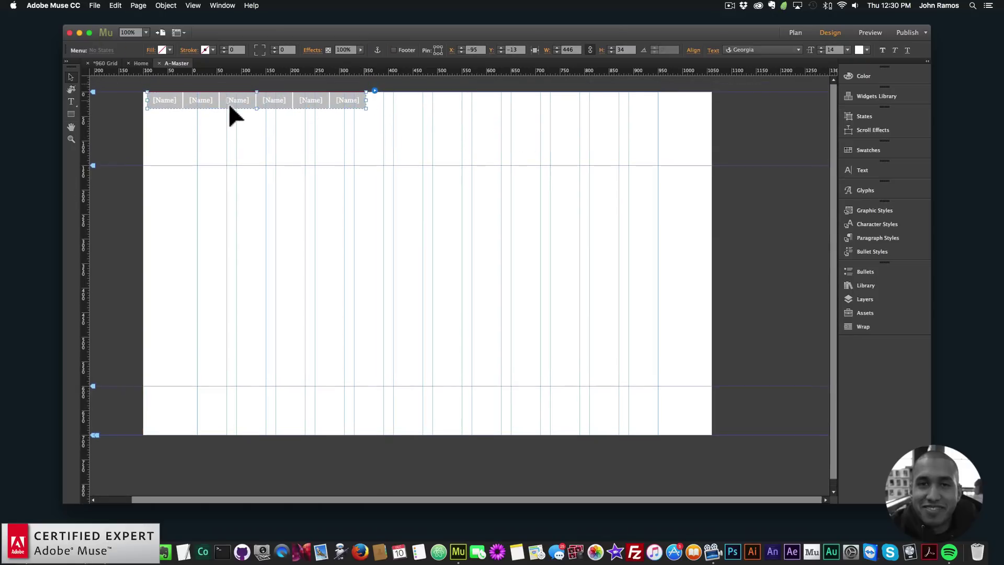
pyautogui.moveTo(363, 100); pyautogui.dragTo(711, 101)
pyautogui.moveTo(423, 109); pyautogui.dragTo(426, 130)
pyautogui.click(446, 151)
pyautogui.hscroll(-2, 642, 102)
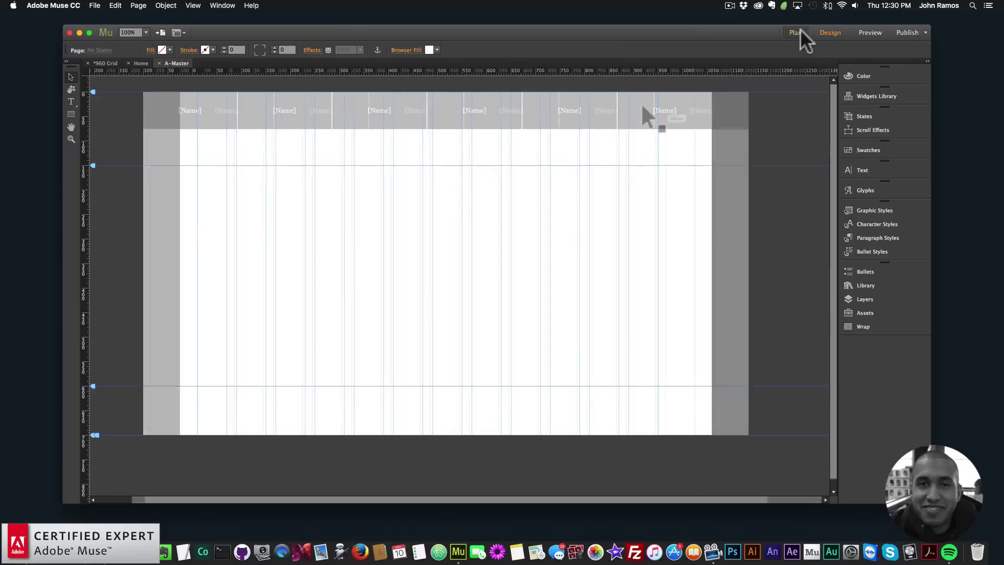
# - Open the Home page from the Plan view to examine the master's menu on it, and return to the A-Master page
pyautogui.click(795, 31)
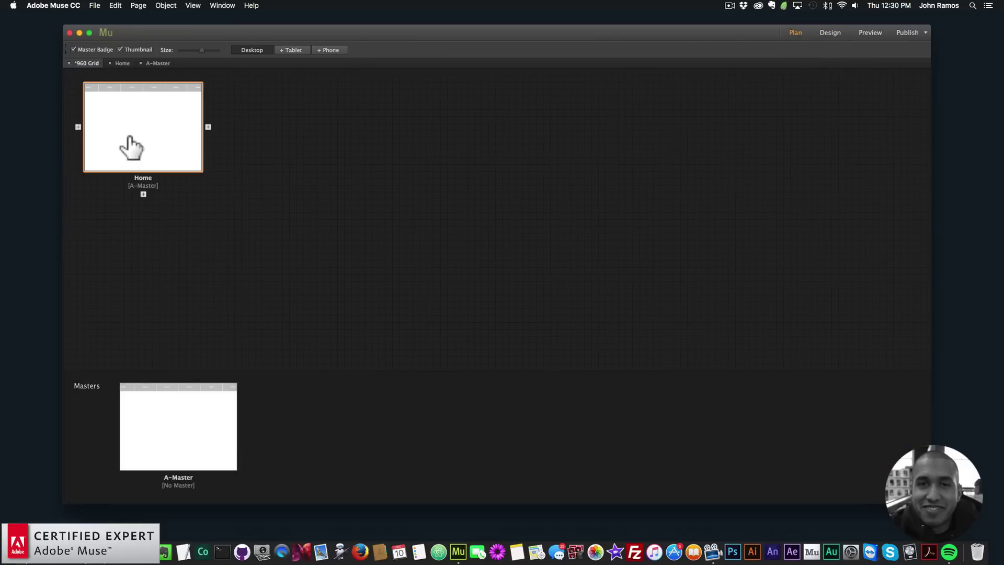
pyautogui.doubleClick(148, 130)
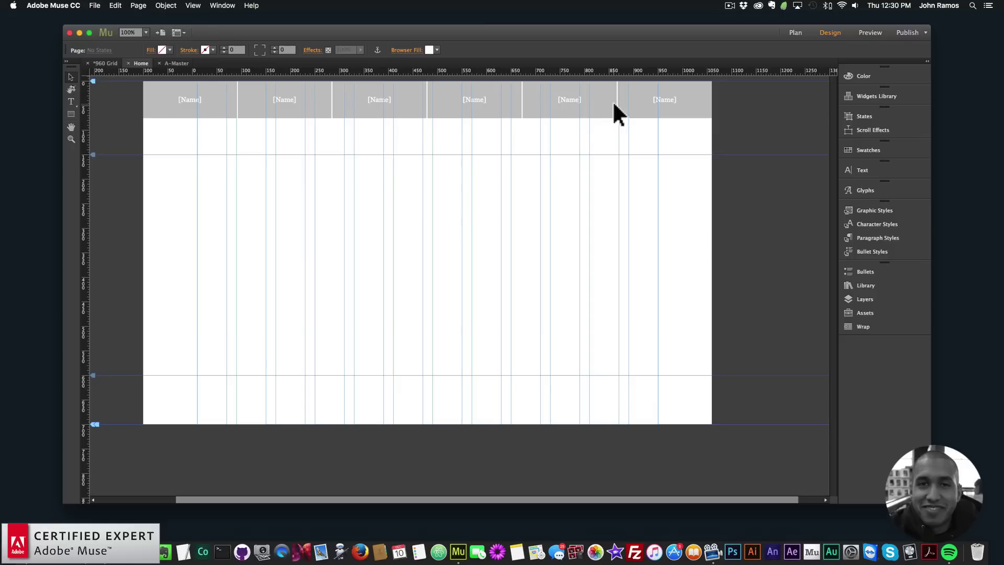
pyautogui.click(794, 30)
pyautogui.doubleClick(173, 416)
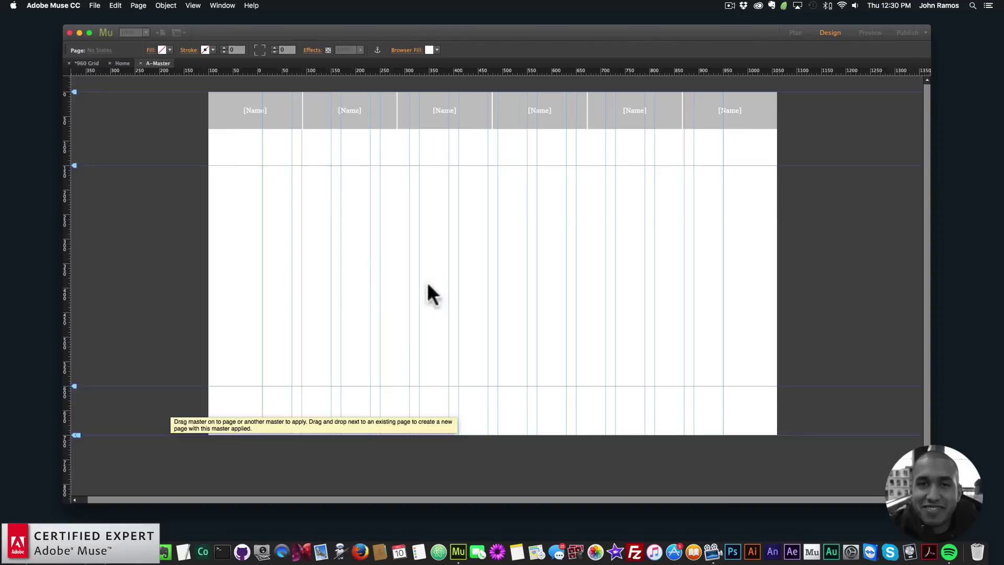
# - Add three sibling pages in a row after the Home page in the site plan
pyautogui.click(547, 113)
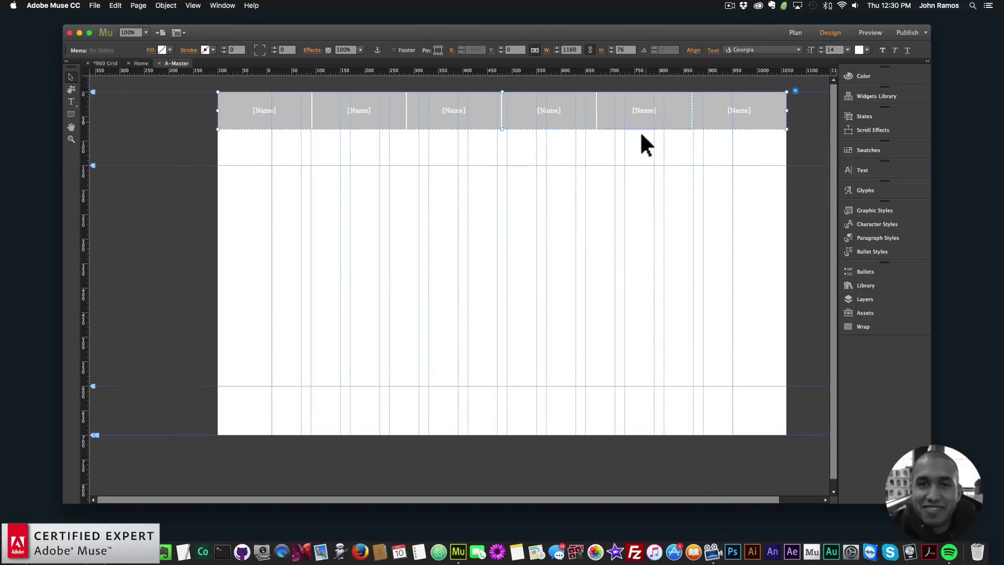
pyautogui.click(796, 31)
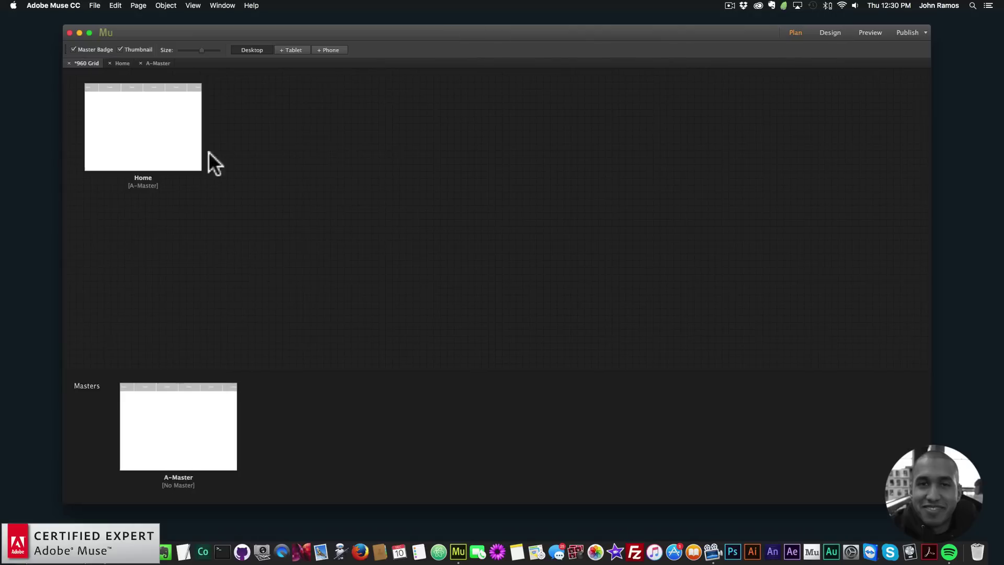
pyautogui.rightClick(165, 117)
pyautogui.click(287, 147)
pyautogui.click(208, 127)
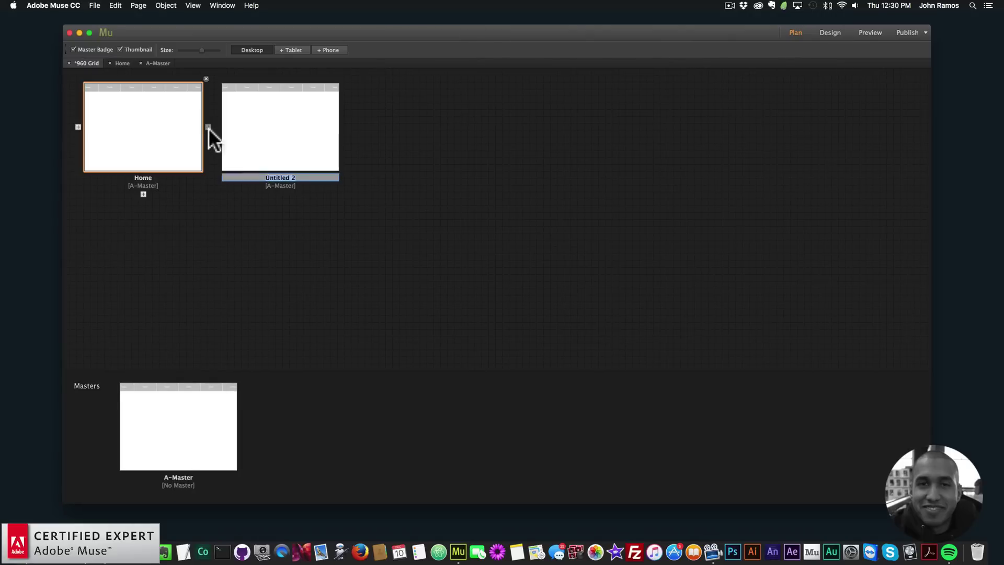
pyautogui.click(345, 126)
pyautogui.click(482, 127)
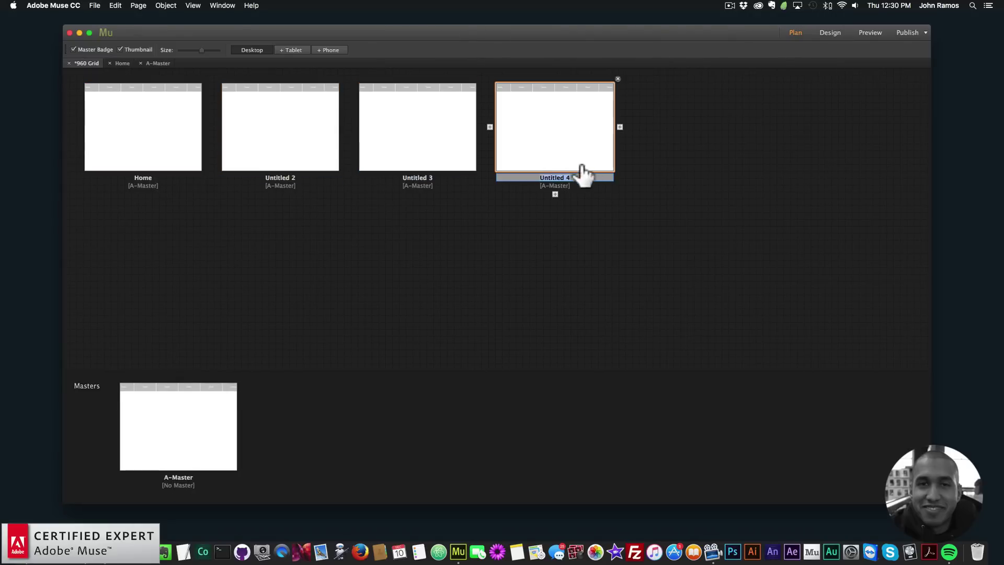
# - Open the Untitled 2, Untitled 3 and Untitled 4 pages and the A-Master page in turn to examine the shared menu
pyautogui.doubleClick(298, 134)
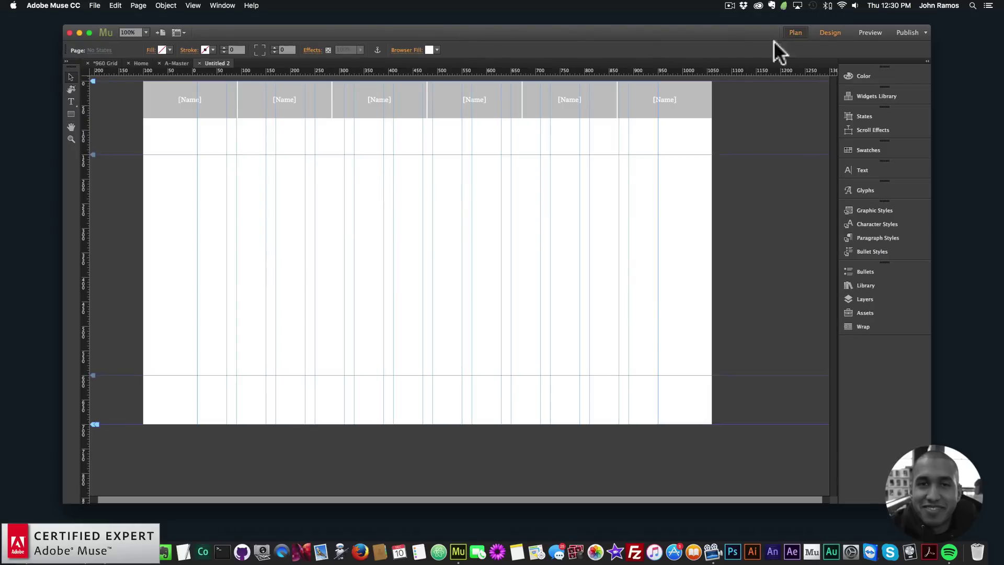
pyautogui.click(796, 32)
pyautogui.doubleClick(415, 139)
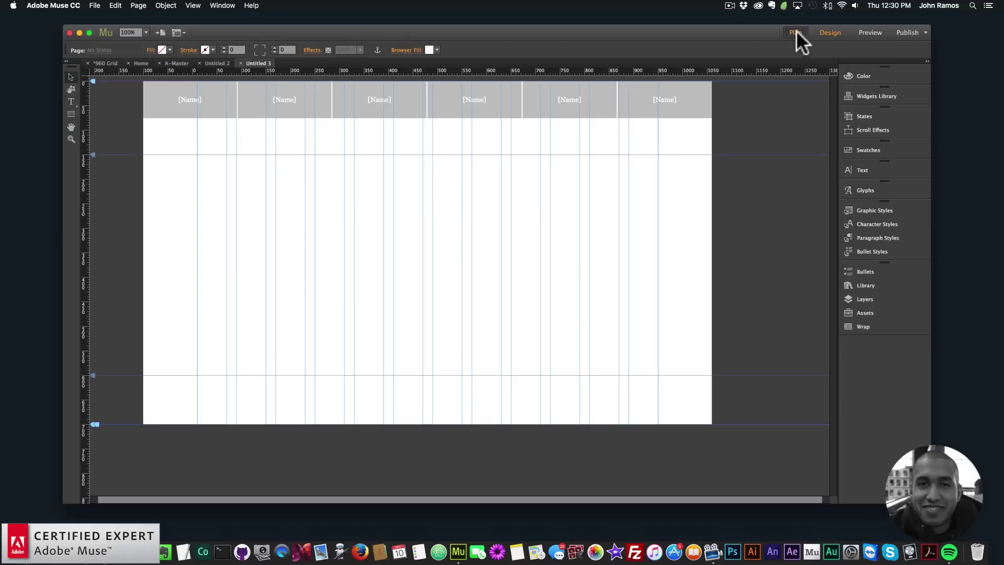
pyautogui.click(796, 31)
pyautogui.doubleClick(577, 134)
pyautogui.click(794, 29)
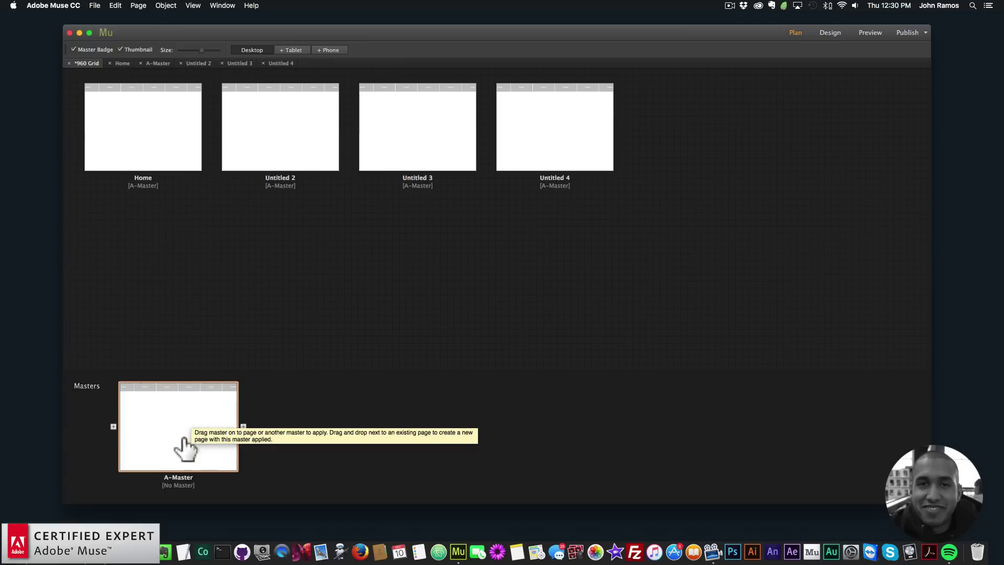
pyautogui.doubleClick(197, 422)
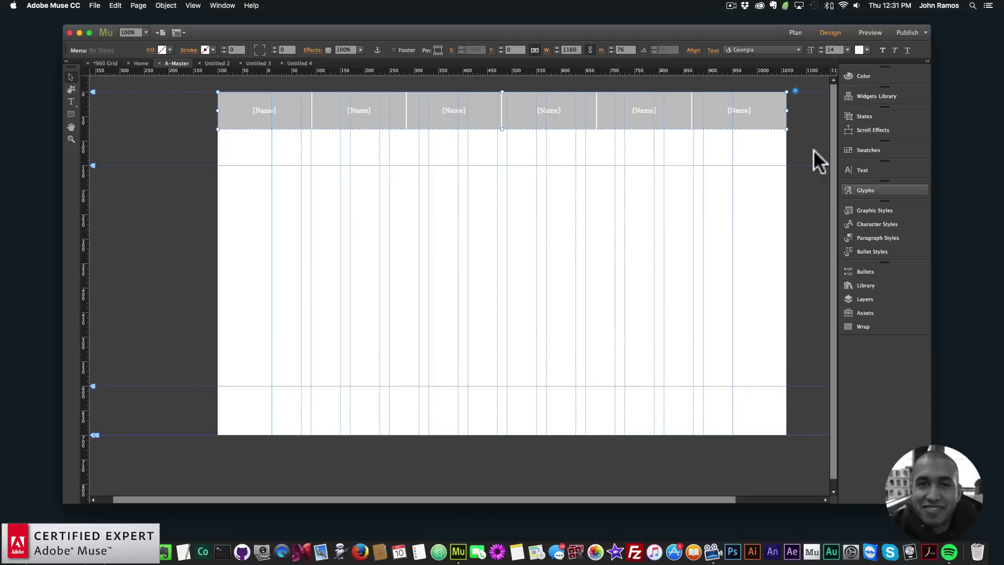
pyautogui.click(796, 31)
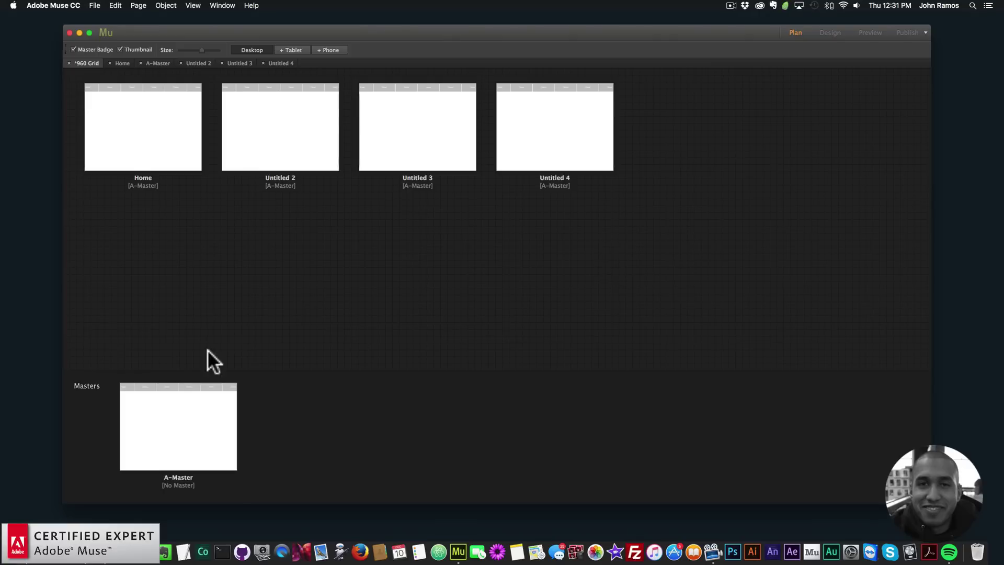
# - Add a second master page beside A-Master and apply B-Master to the Untitled 3 page
pyautogui.click(242, 426)
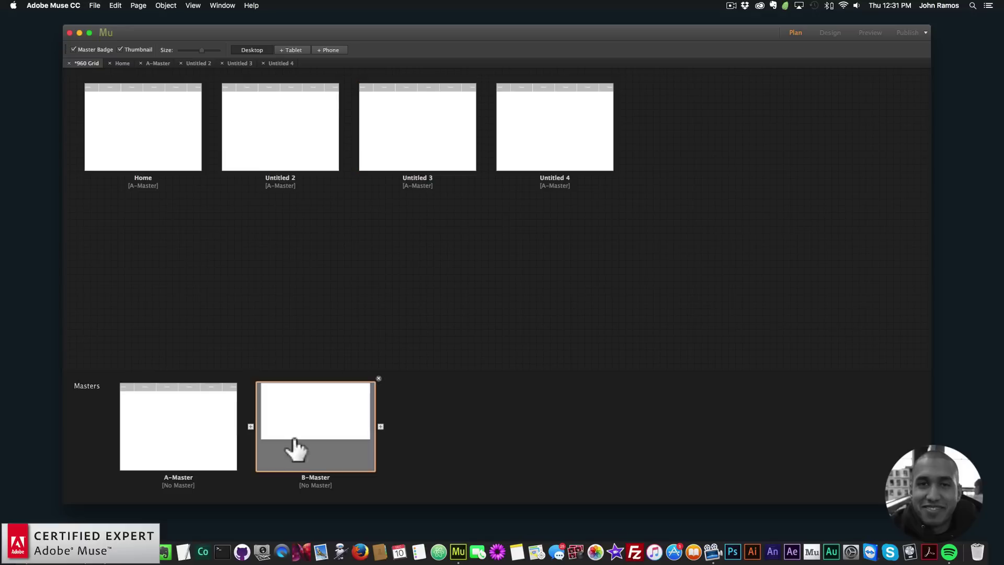
pyautogui.rightClick(410, 118)
pyautogui.moveTo(436, 229)
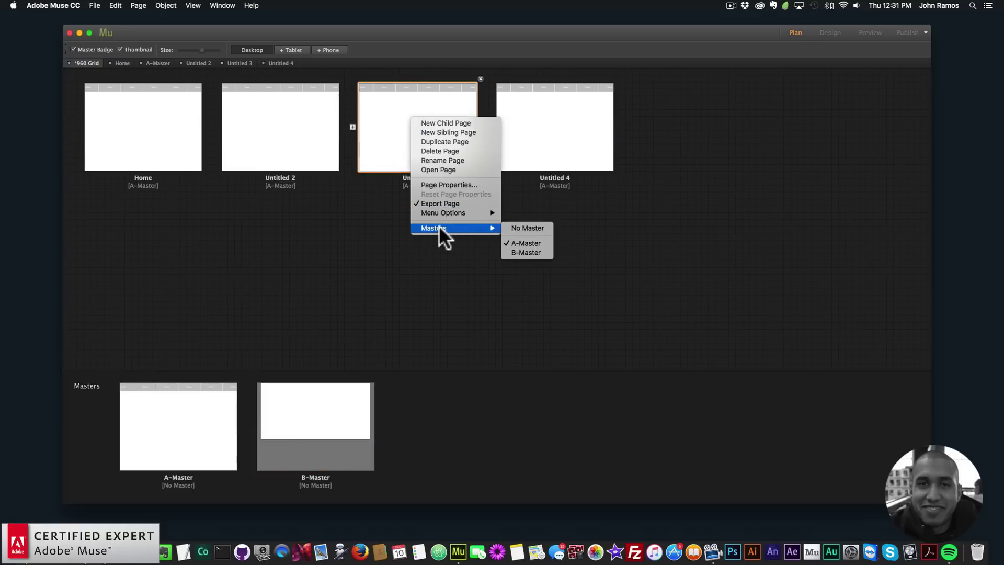
pyautogui.click(522, 252)
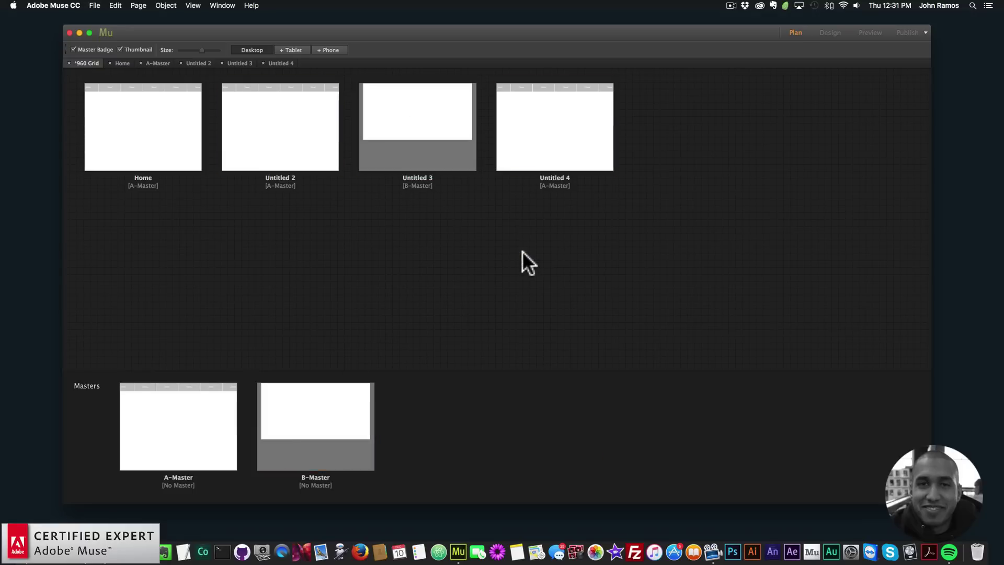
# - Open the Untitled 3 page to examine its new layout, and switch its master back to A-Master
pyautogui.doubleClick(412, 130)
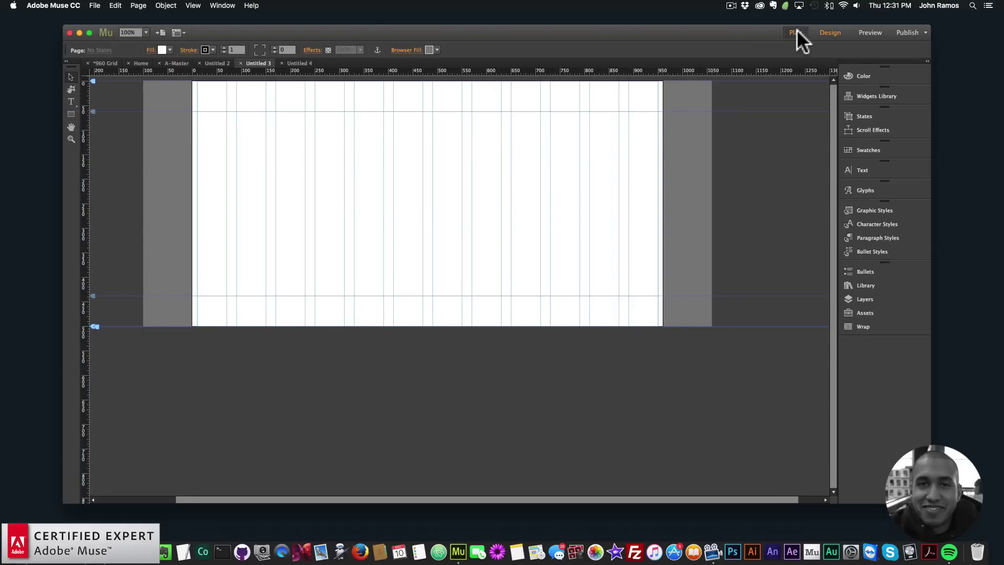
pyautogui.click(796, 32)
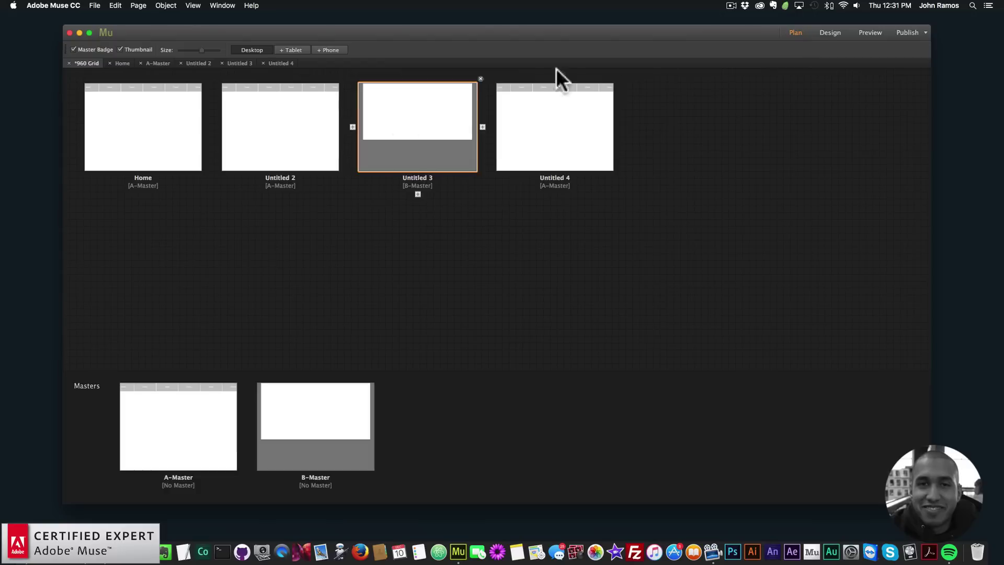
pyautogui.rightClick(394, 107)
pyautogui.moveTo(427, 216)
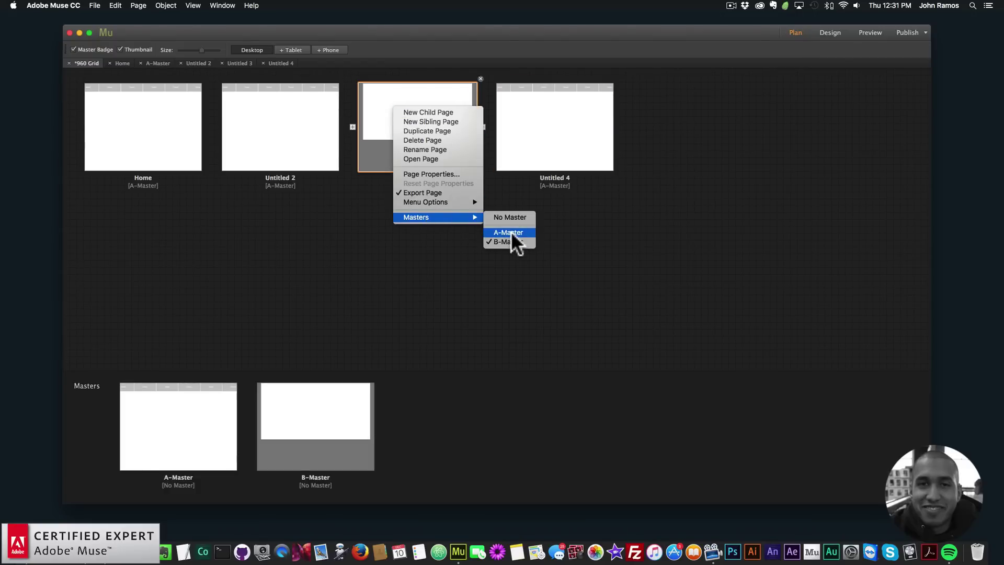
pyautogui.click(510, 231)
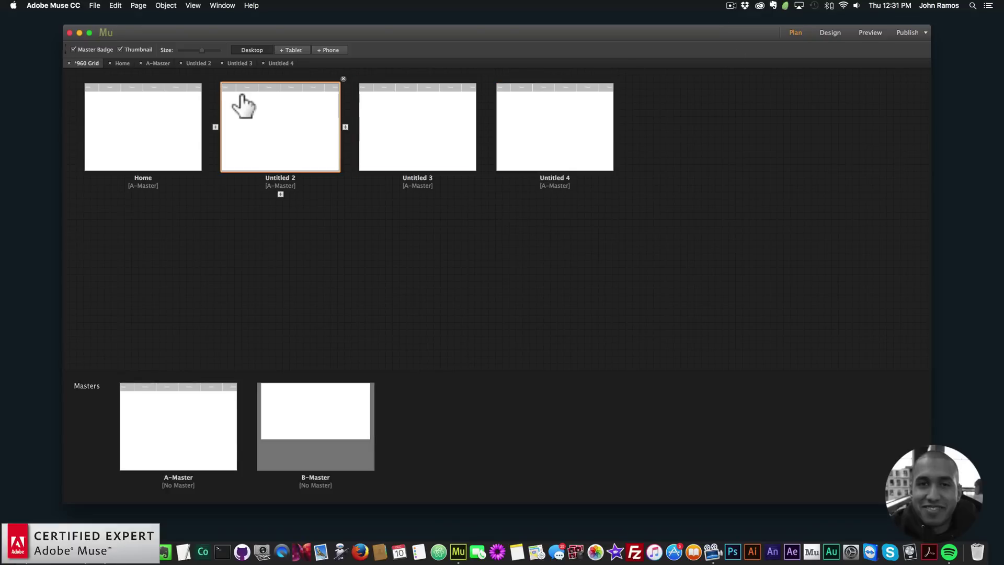
# - Delete the whole menu widget from the A-Master page
pyautogui.doubleClick(201, 401)
pyautogui.click(479, 119)
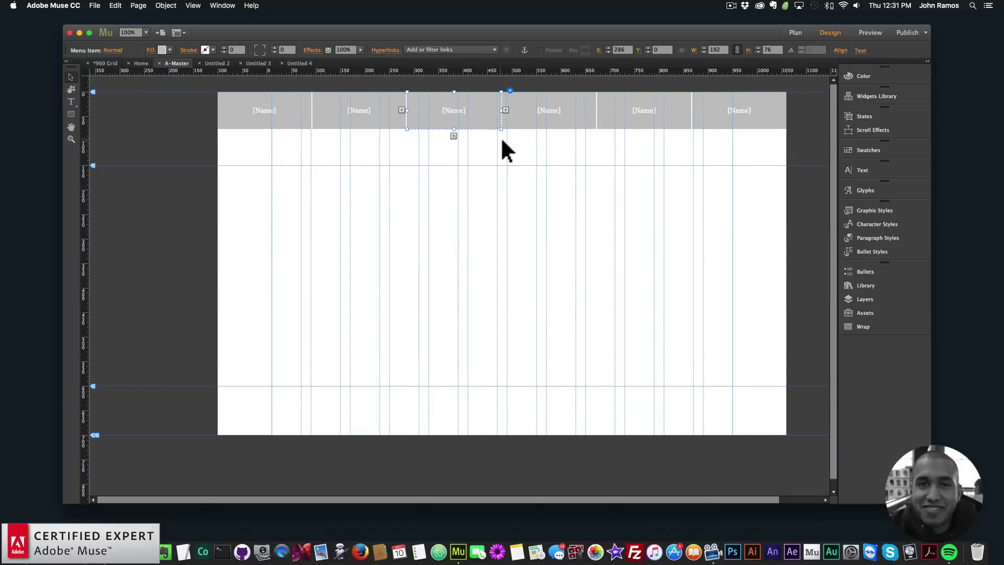
pyautogui.press('BackSpace')
pyautogui.press('BackSpace')
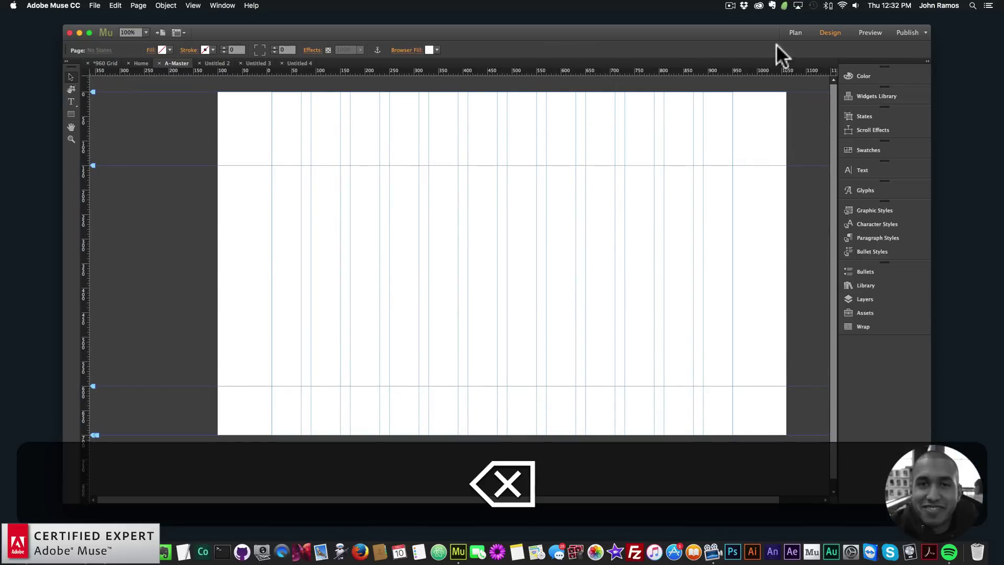
# - Open the Home page and place the dark wooden desk JPEG from the Finder folder 10 Adobe Muse Tips for Beginners on it
pyautogui.click(795, 33)
pyautogui.doubleClick(129, 135)
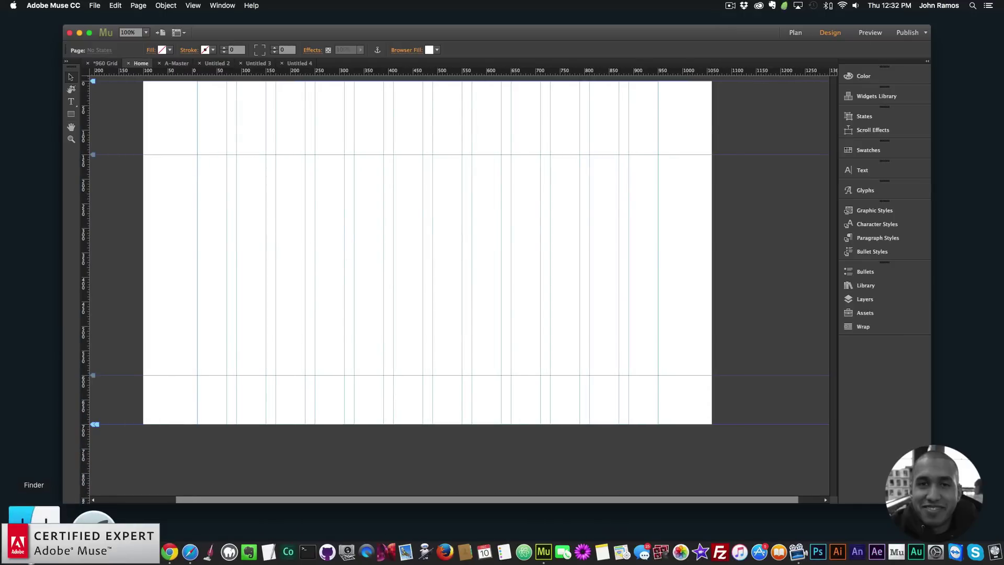
pyautogui.click(29, 552)
pyautogui.moveTo(619, 155); pyautogui.dragTo(708, 212)
pyautogui.click(780, 242)
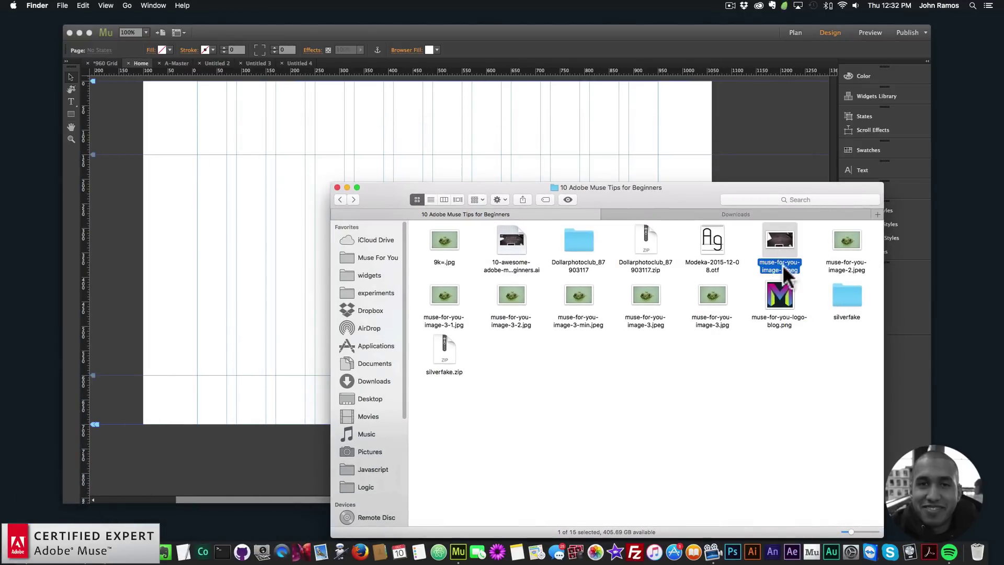
pyautogui.moveTo(779, 241); pyautogui.dragTo(303, 235)
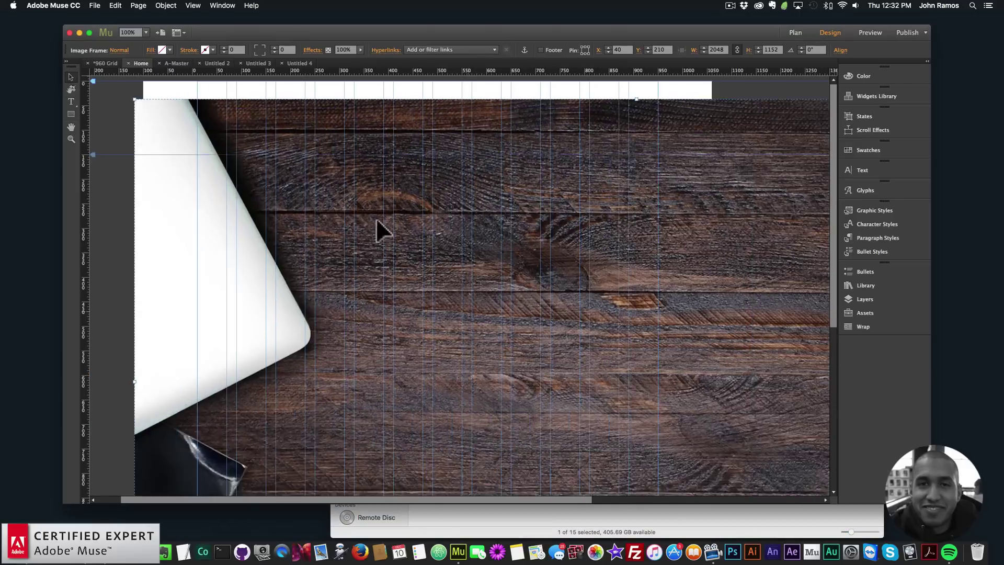
pyautogui.moveTo(378, 222); pyautogui.dragTo(334, 196)
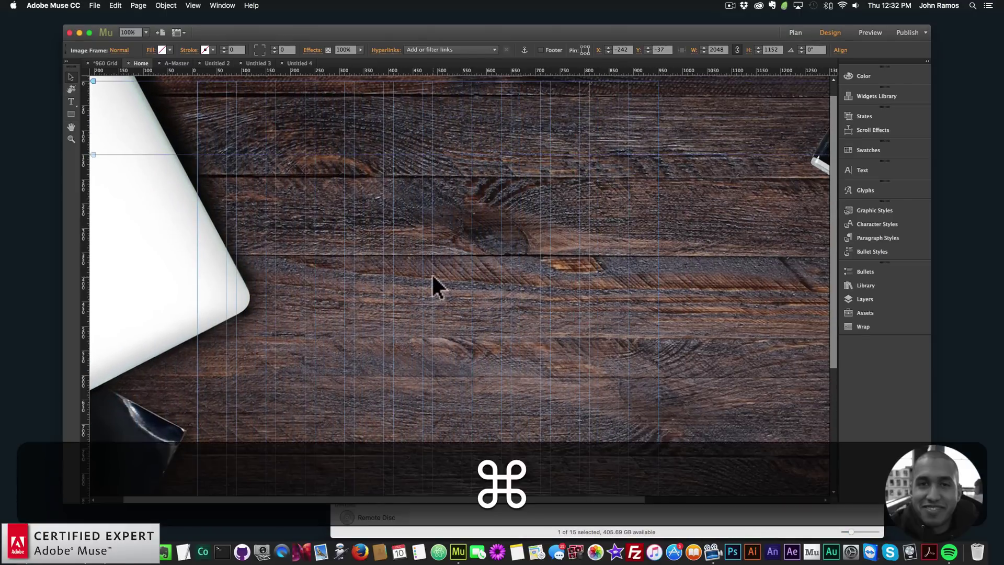
# - Try scaling the desk image frame down to about 792 × 445 px and moving it within the page
pyautogui.press('super+minus')
pyautogui.press('super+minus')
pyautogui.press('super+minus')
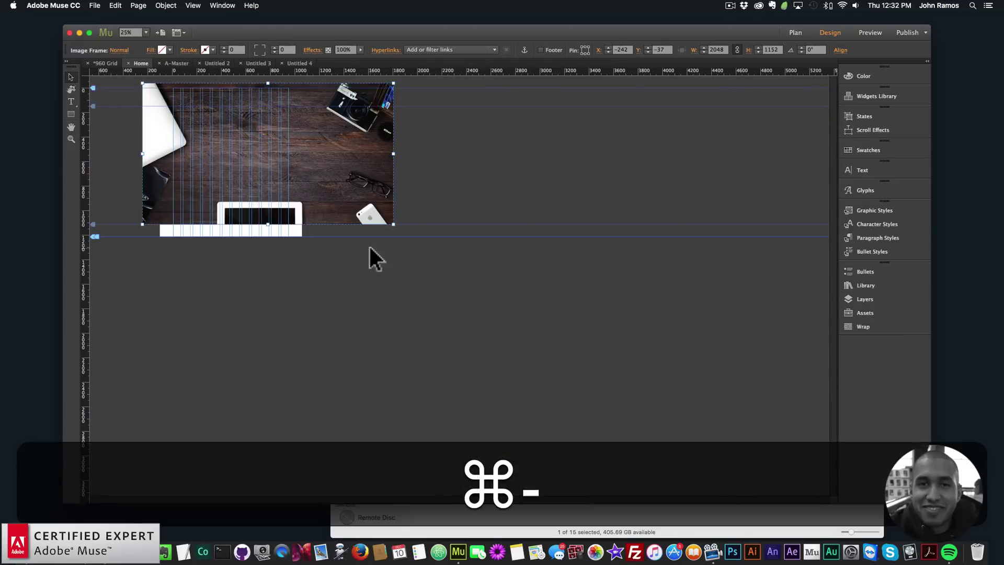
pyautogui.moveTo(393, 223); pyautogui.dragTo(220, 128)
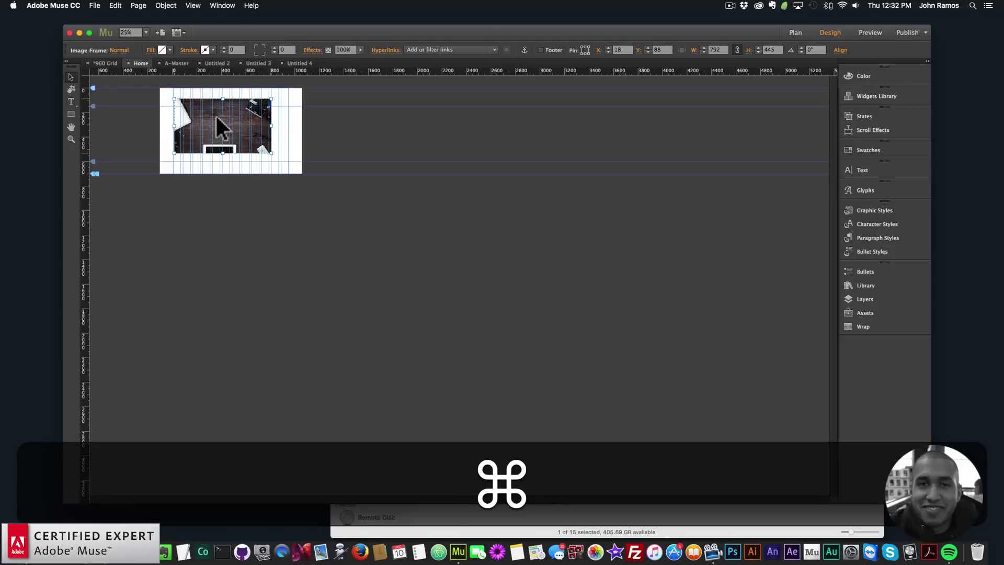
pyautogui.press('super+z')
pyautogui.press('super+z')
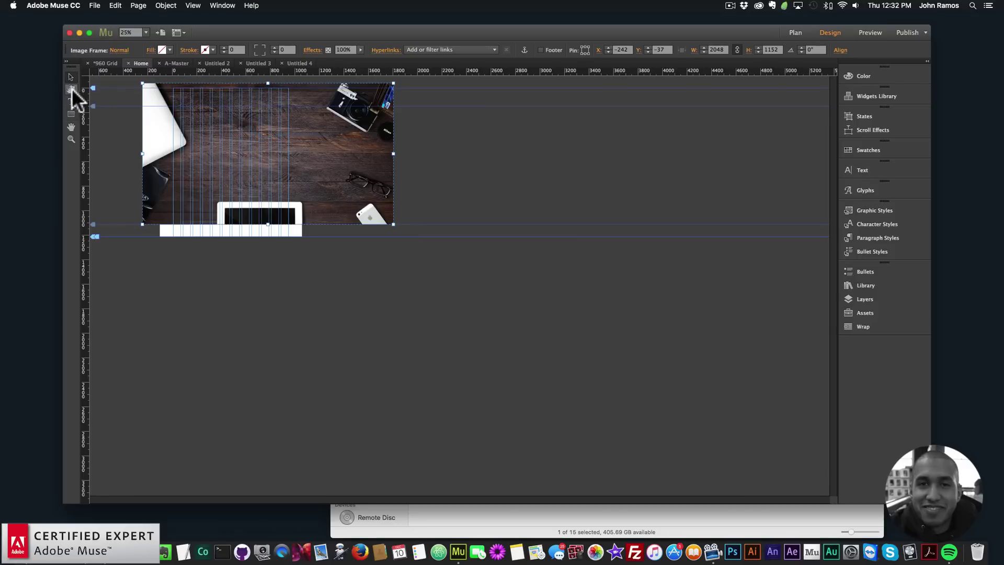
# - Set the width of the desk picture inside its frame to 500 px with the Crop tool, keeping the proportions linked
pyautogui.click(71, 90)
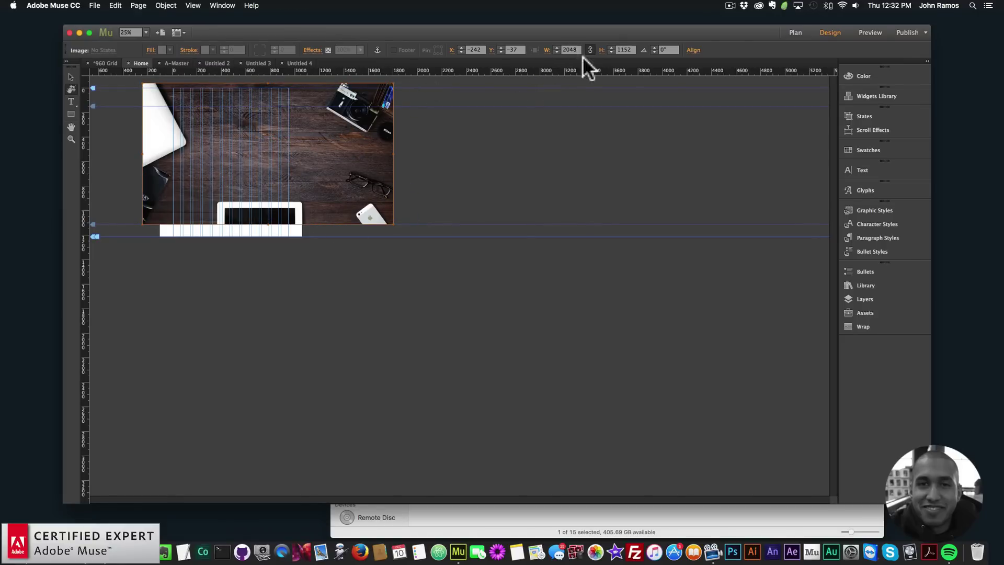
pyautogui.click(570, 50)
pyautogui.write('50')
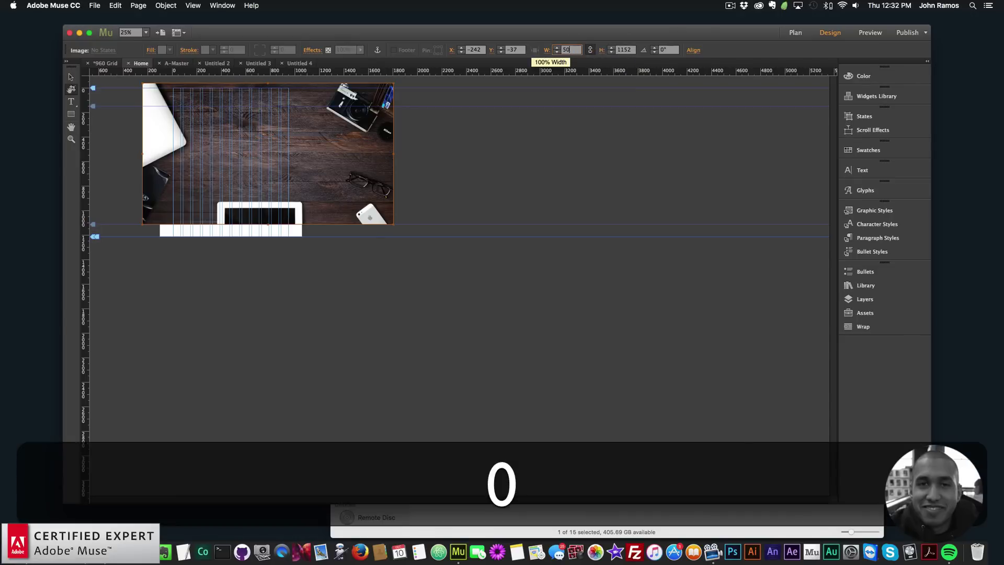
pyautogui.write('0')
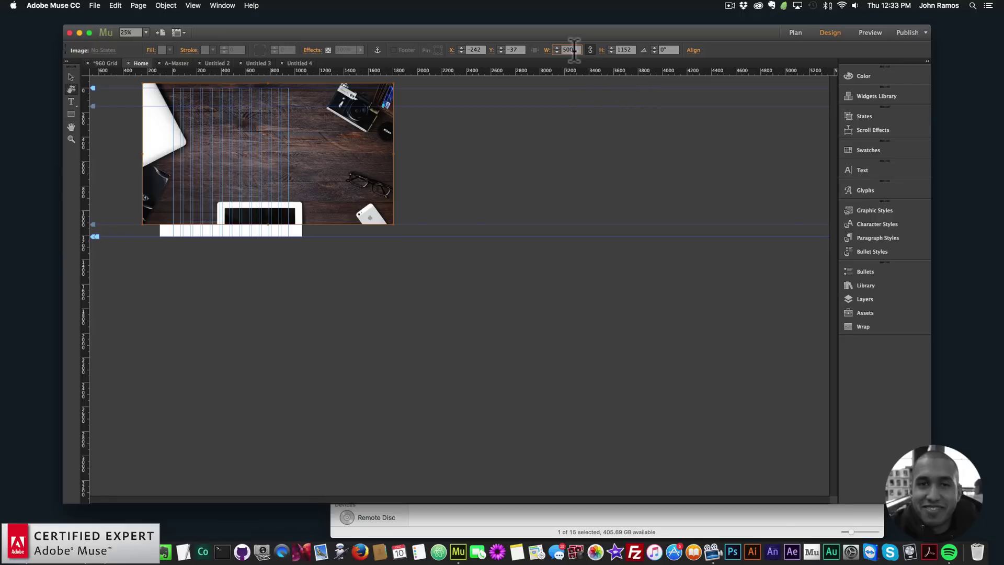
pyautogui.press('Return')
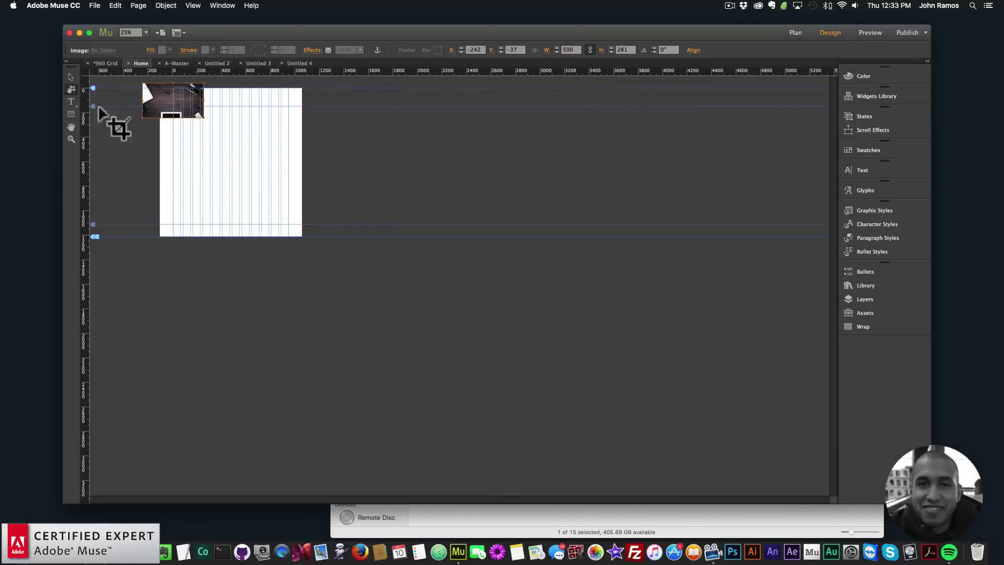
# - Select the image frame around the picture and set its width to 500 px with linked proportions
pyautogui.moveTo(233, 174)
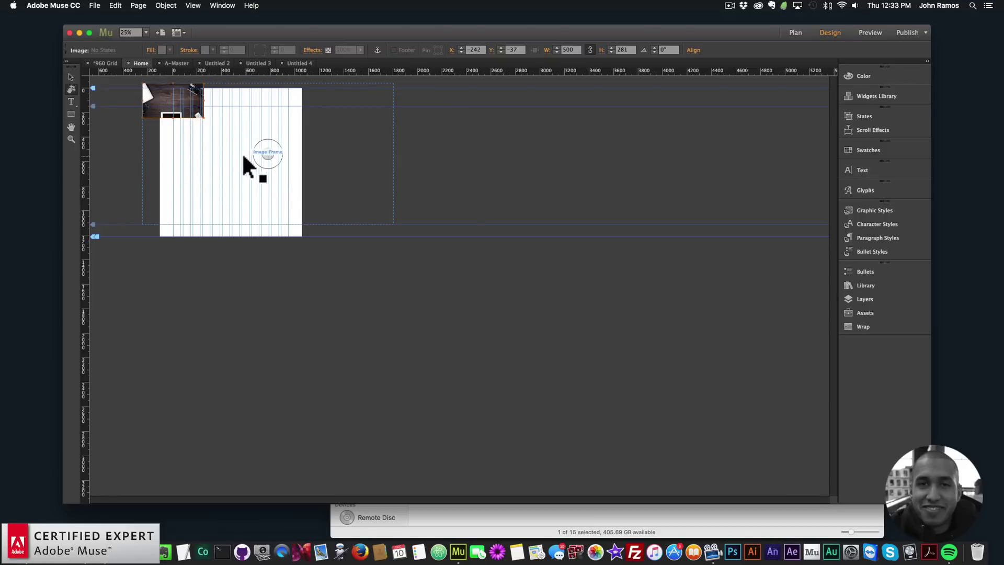
pyautogui.click(312, 163)
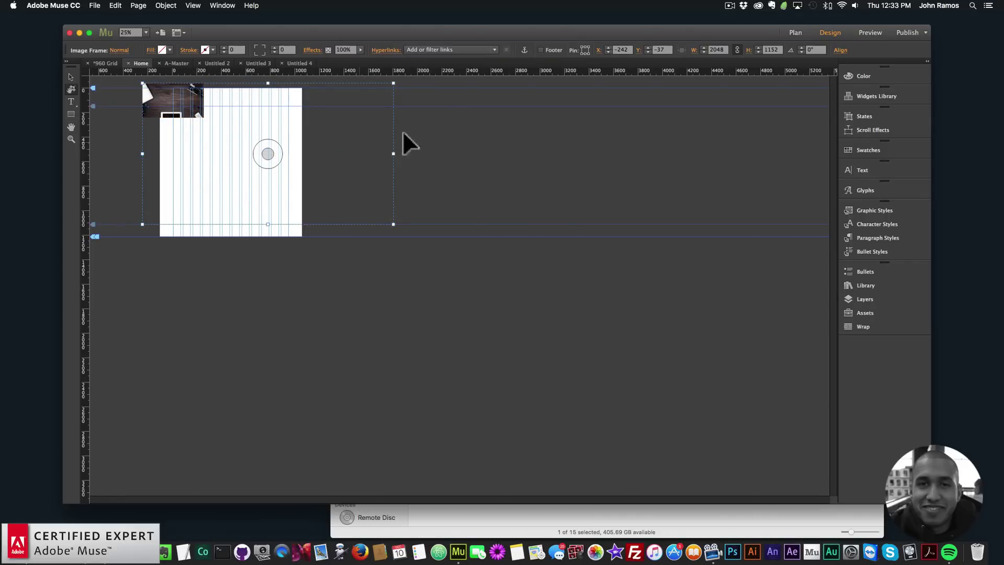
pyautogui.click(722, 50)
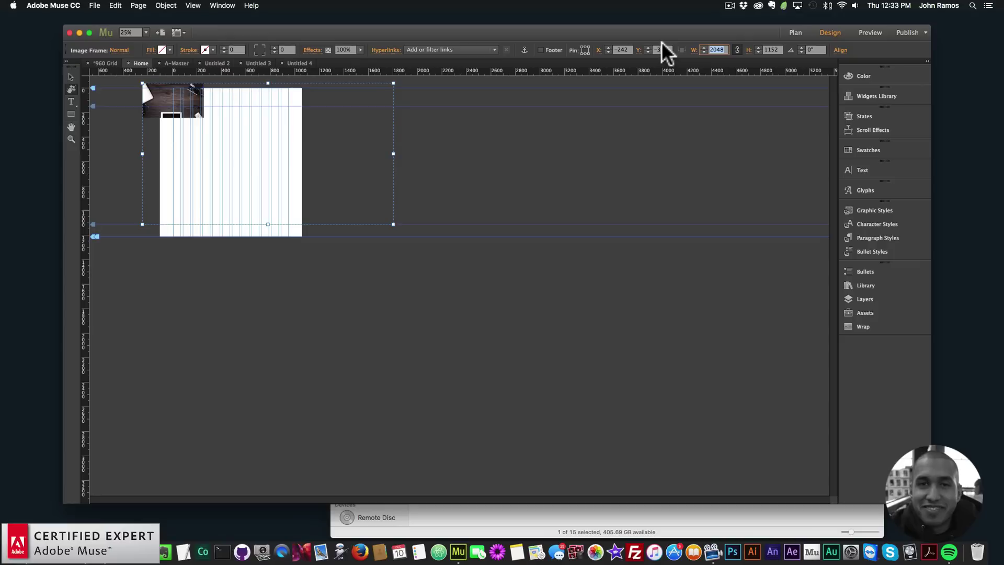
pyautogui.write('500')
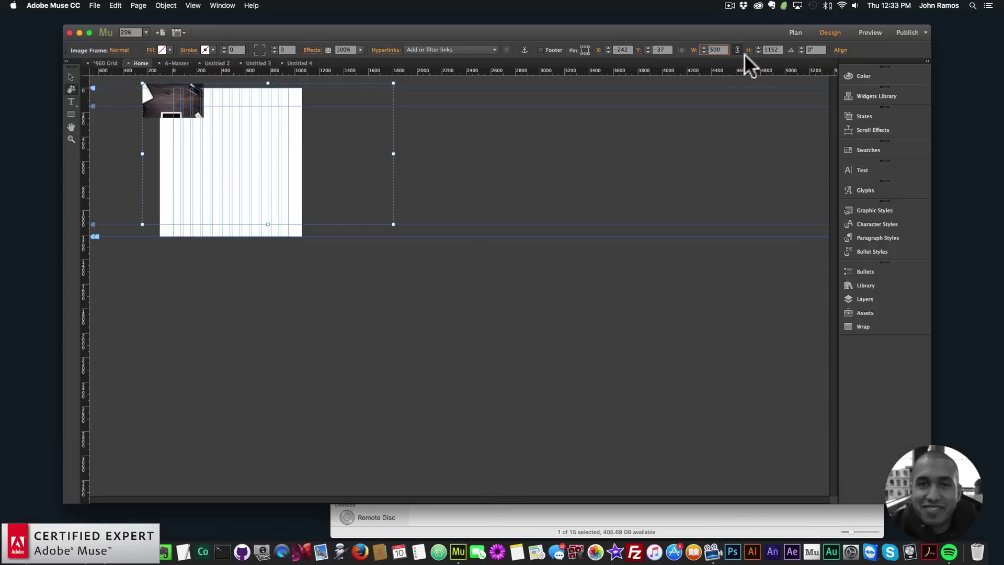
pyautogui.press('Return')
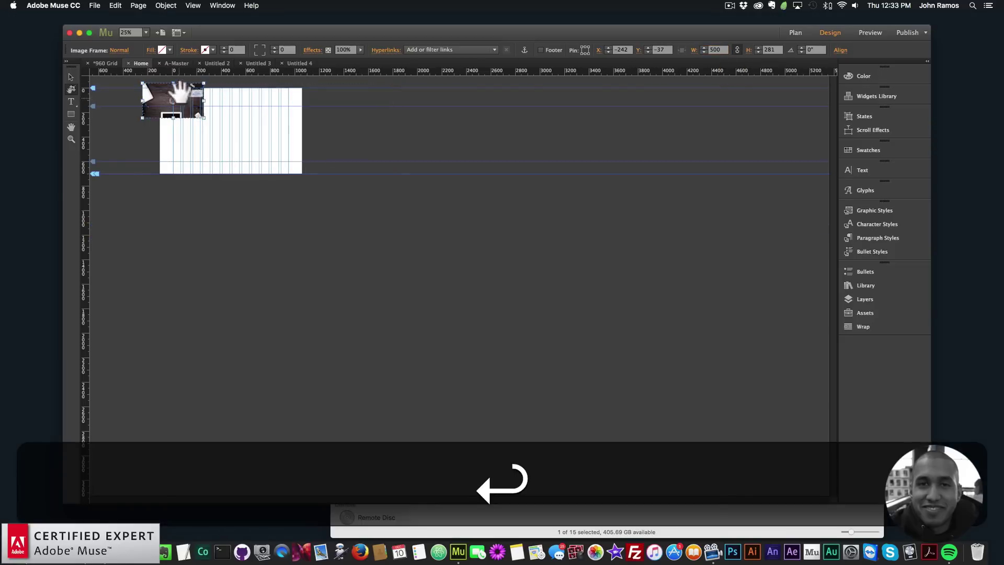
# - Move the resized desk image to the middle of the Home page, at about X 270, Y 209
pyautogui.moveTo(187, 96); pyautogui.dragTo(250, 127)
pyautogui.click(71, 139)
pyautogui.click(253, 140)
pyautogui.click(303, 175)
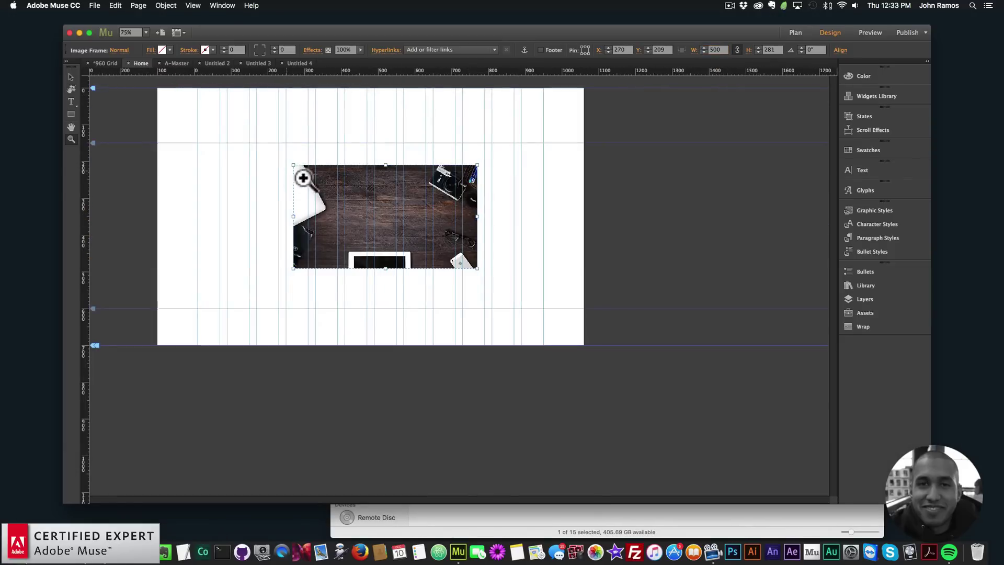
# - Move the desk image up and to the left on the Home page, placing it at X 230, and deselect it
pyautogui.click(305, 197)
pyautogui.click(71, 77)
pyautogui.moveTo(504, 240); pyautogui.dragTo(479, 227)
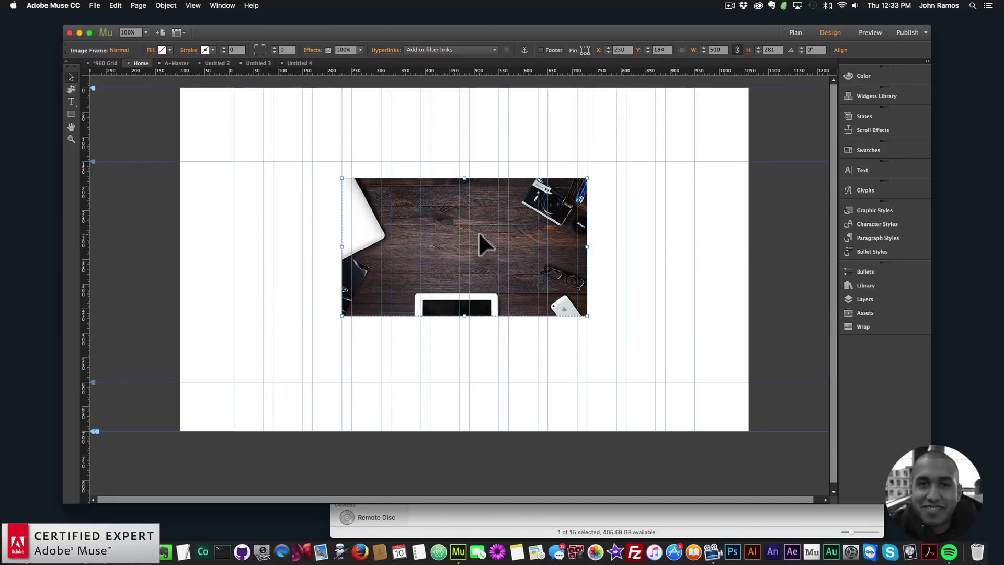
pyautogui.moveTo(492, 240)
pyautogui.mouseDown()
pyautogui.moveTo(407, 237)
pyautogui.moveTo(412, 222)
pyautogui.moveTo(493, 235)
pyautogui.mouseUp()
pyautogui.click(488, 350)
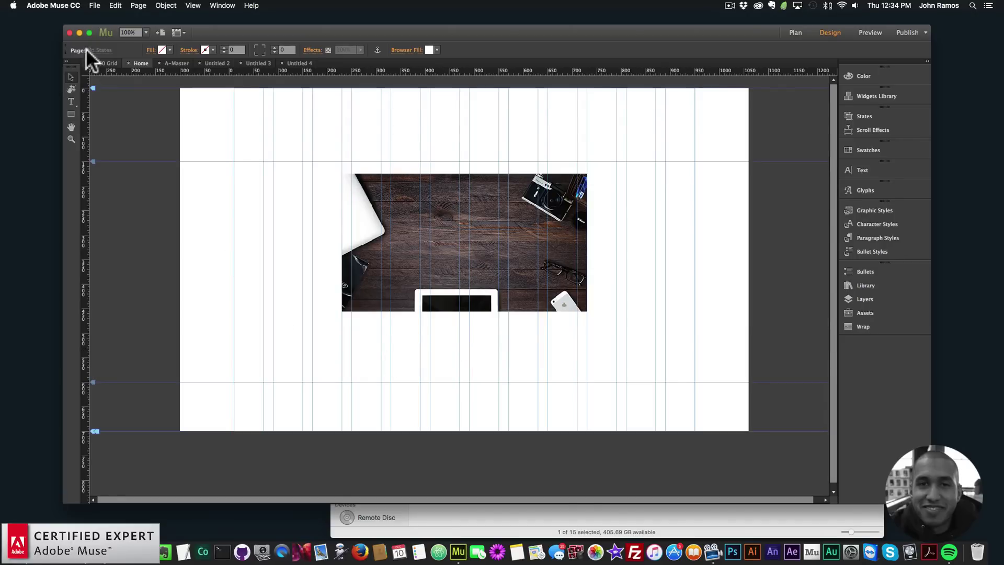
# - Change the application language to español in the preferences and accept the restart notice
pyautogui.click(57, 6)
pyautogui.click(50, 24)
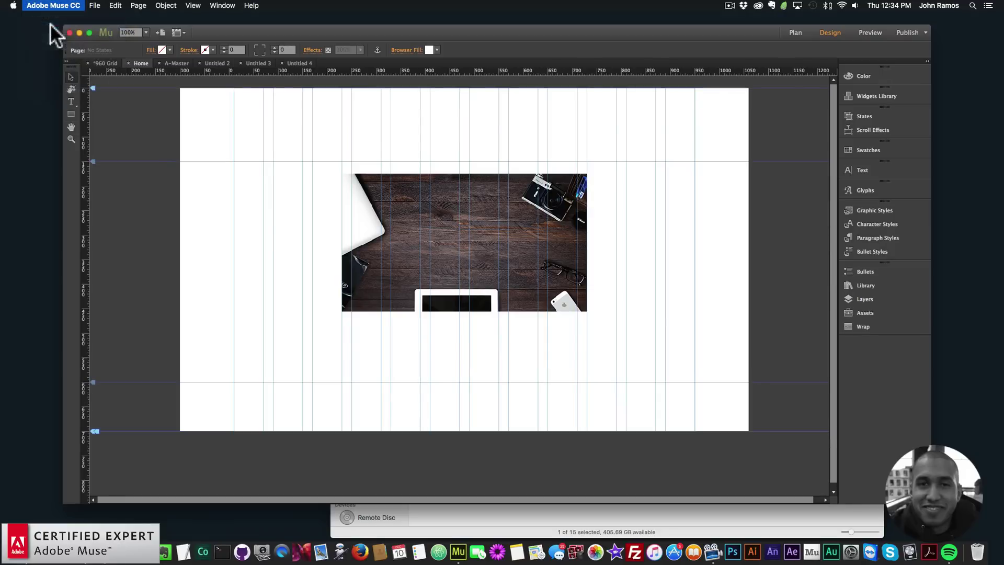
pyautogui.click(549, 223)
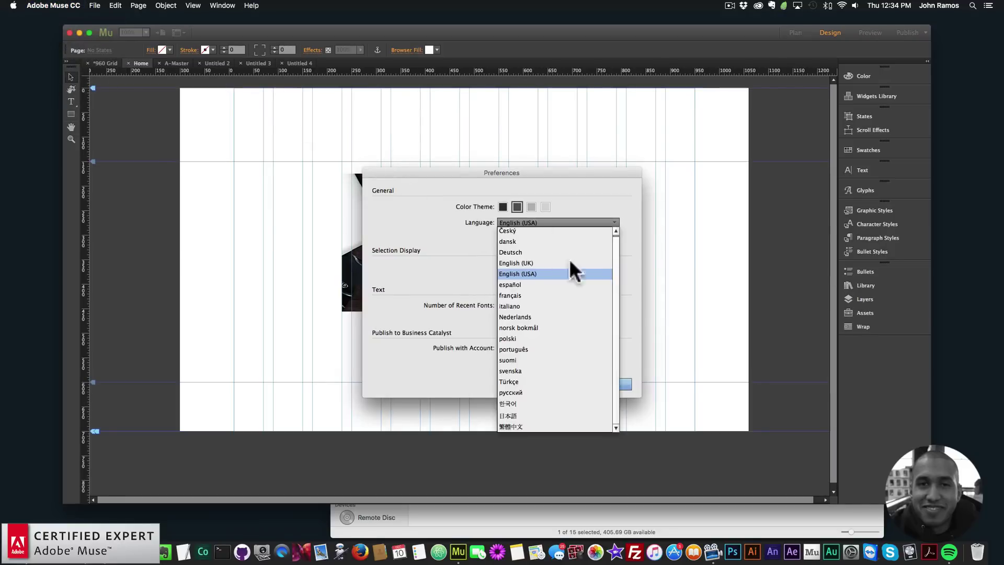
pyautogui.click(613, 231)
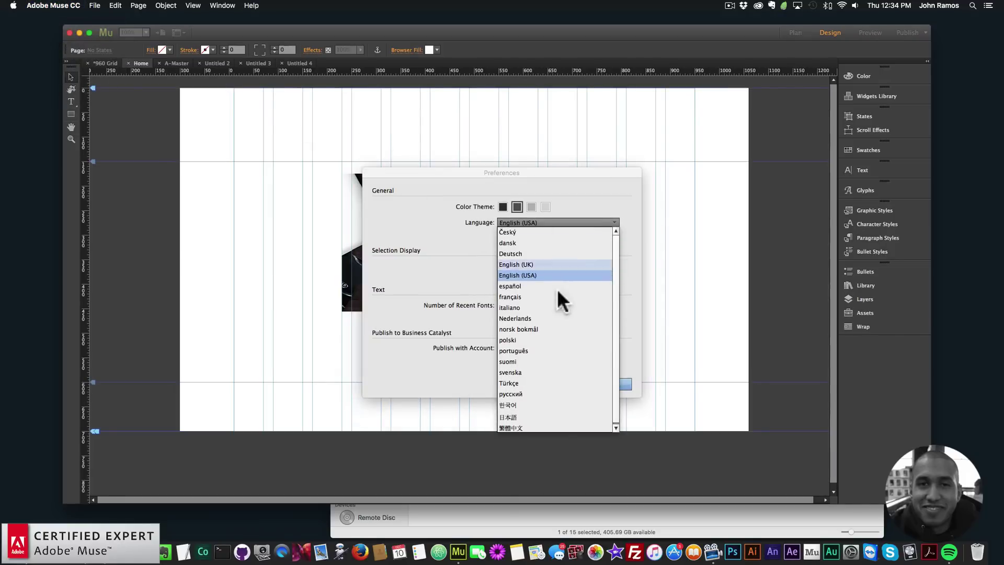
pyautogui.click(513, 286)
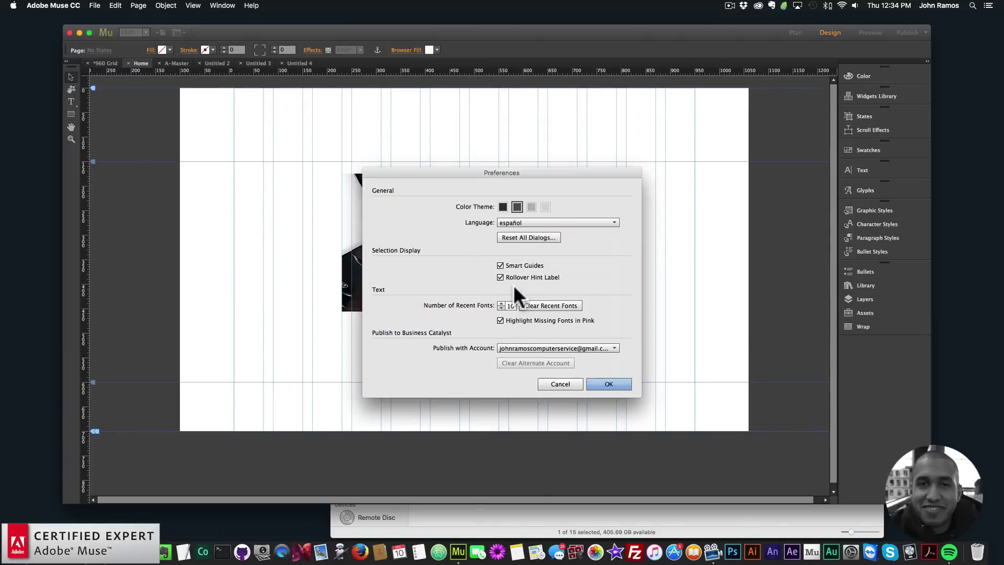
pyautogui.click(610, 383)
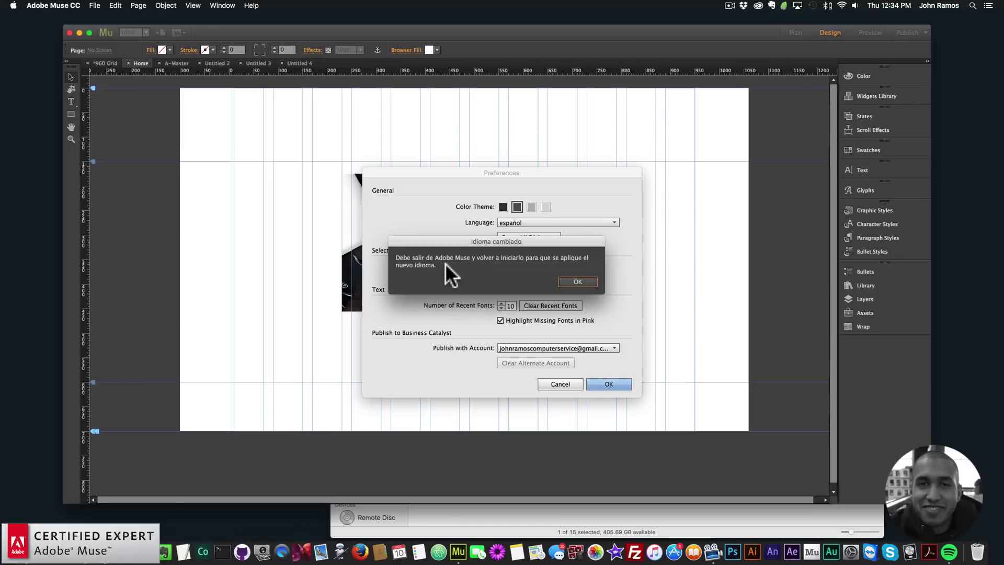
pyautogui.click(589, 280)
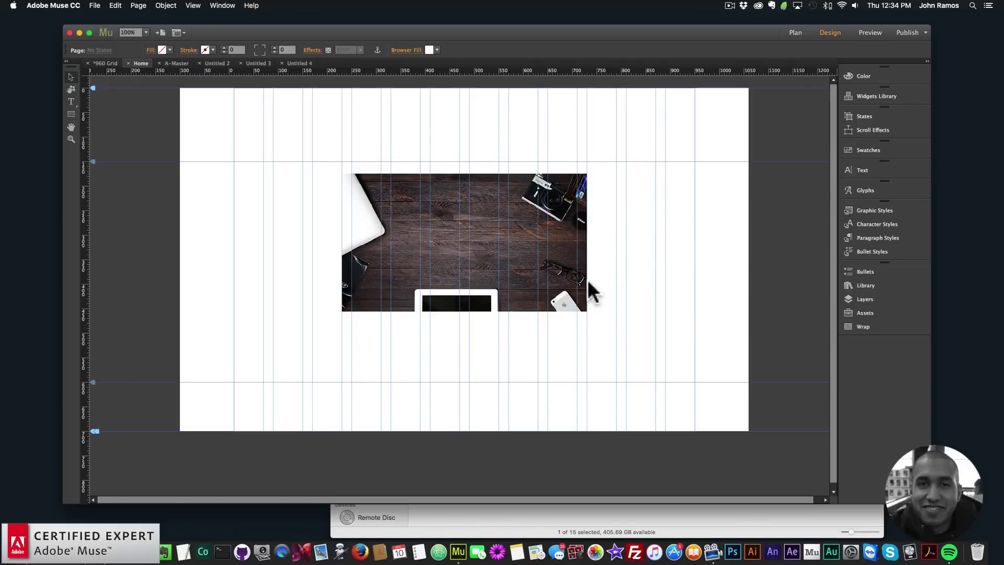
# - Quit Adobe Muse without saving the 960 Grid site and launch it again
pyautogui.click(54, 6)
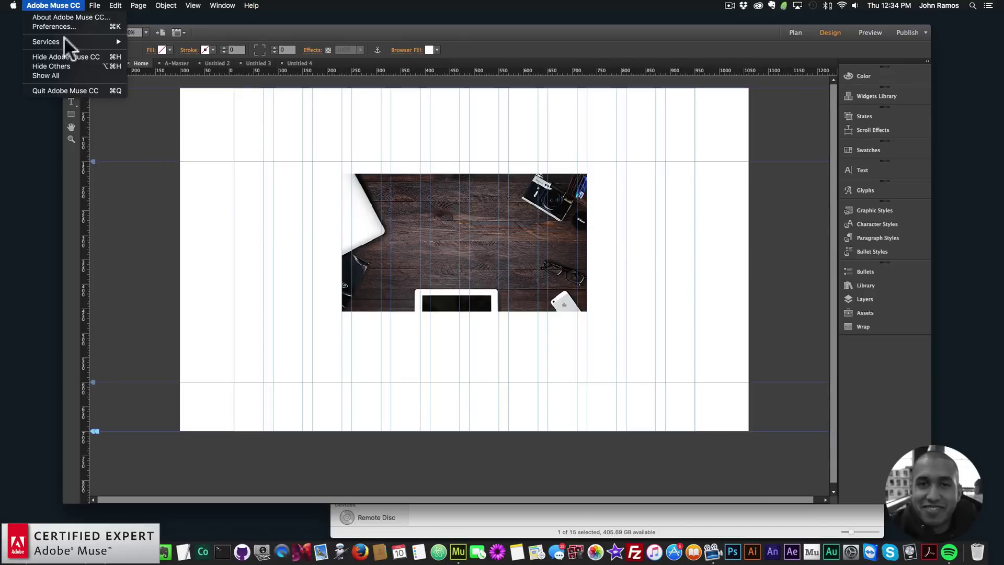
pyautogui.click(63, 91)
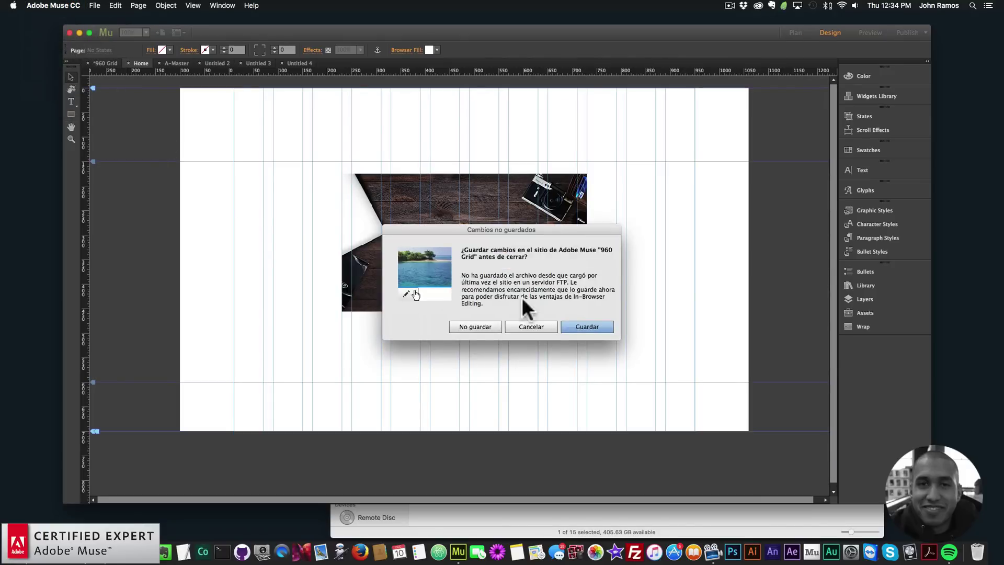
pyautogui.click(475, 327)
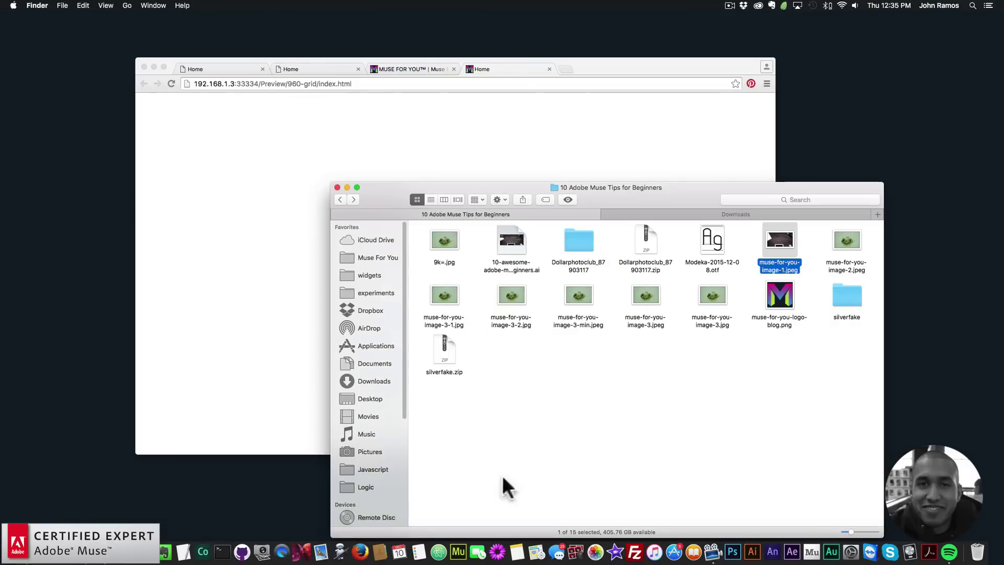
pyautogui.click(460, 535)
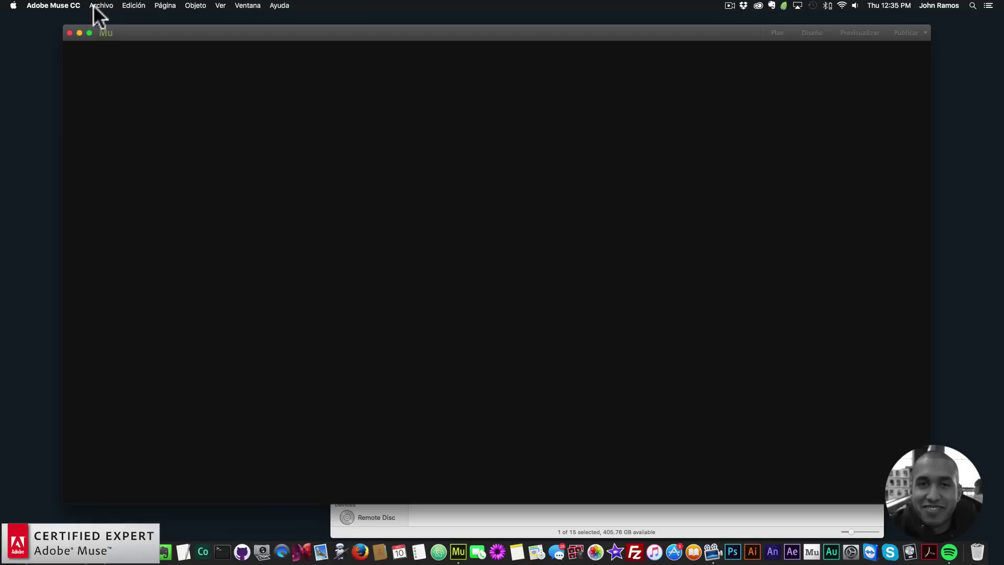
# - Dismiss the welcome screen, create a new 960-wide desktop site with the default settings, and open its Inicio page
pyautogui.click(99, 6)
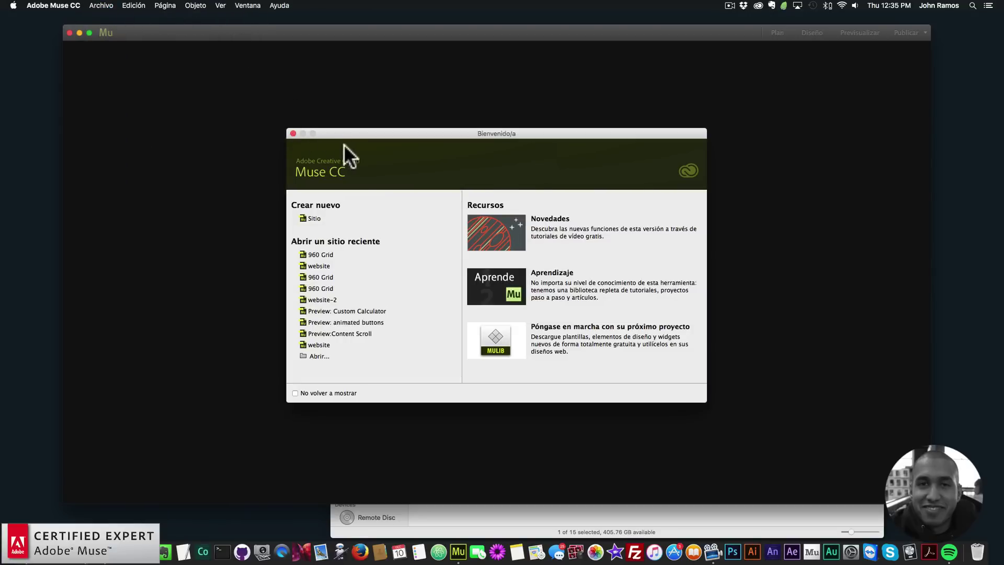
pyautogui.click(292, 134)
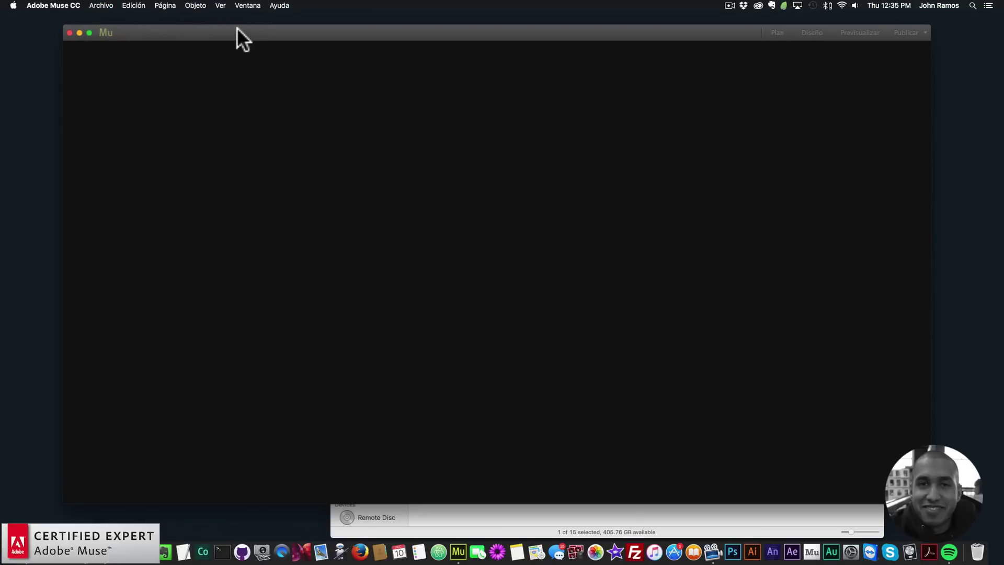
pyautogui.click(101, 6)
pyautogui.click(137, 17)
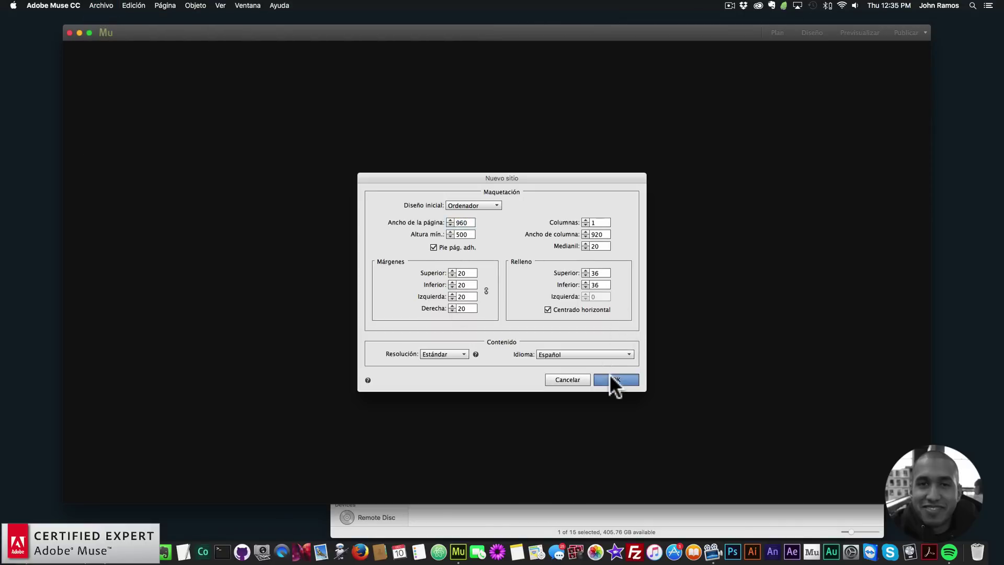
pyautogui.click(611, 378)
pyautogui.doubleClick(102, 99)
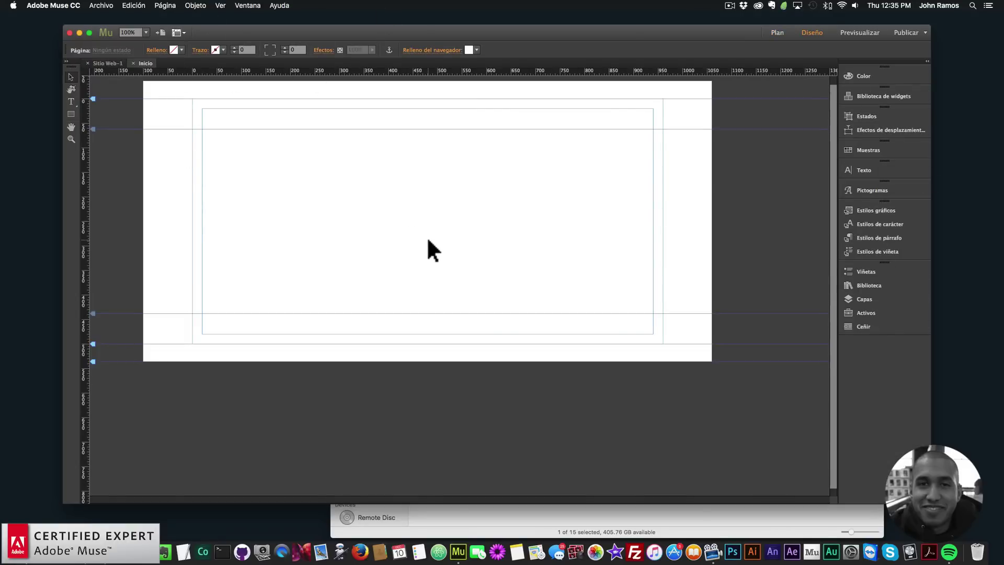
# - Set the application language to English (USA) in the preferences and accept the restart notice
pyautogui.click(53, 5)
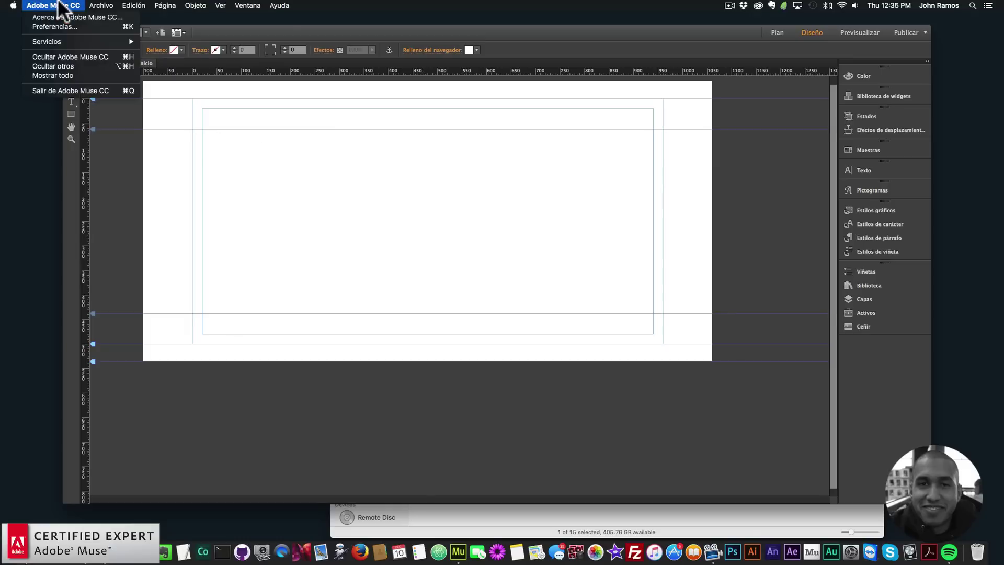
pyautogui.click(55, 27)
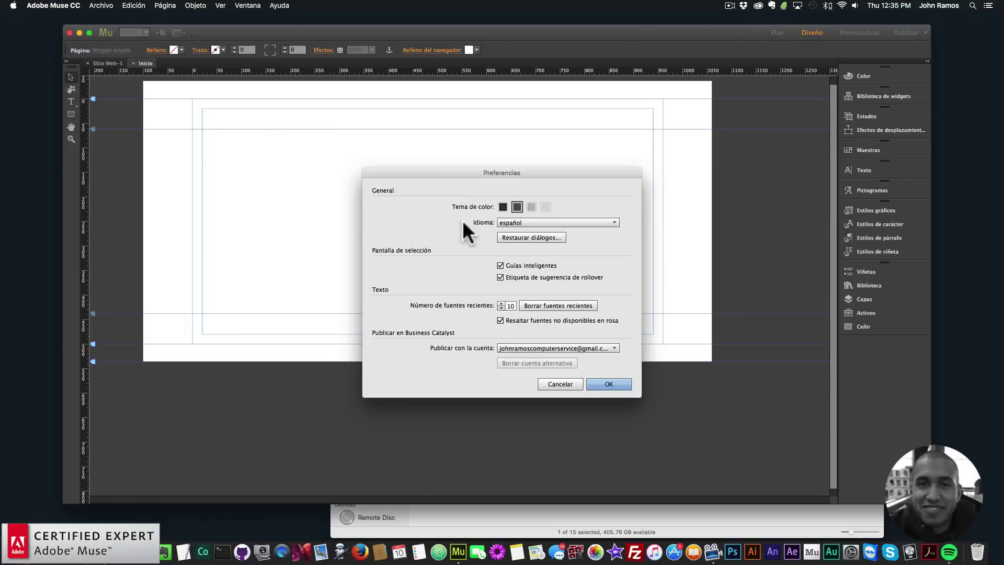
pyautogui.click(517, 221)
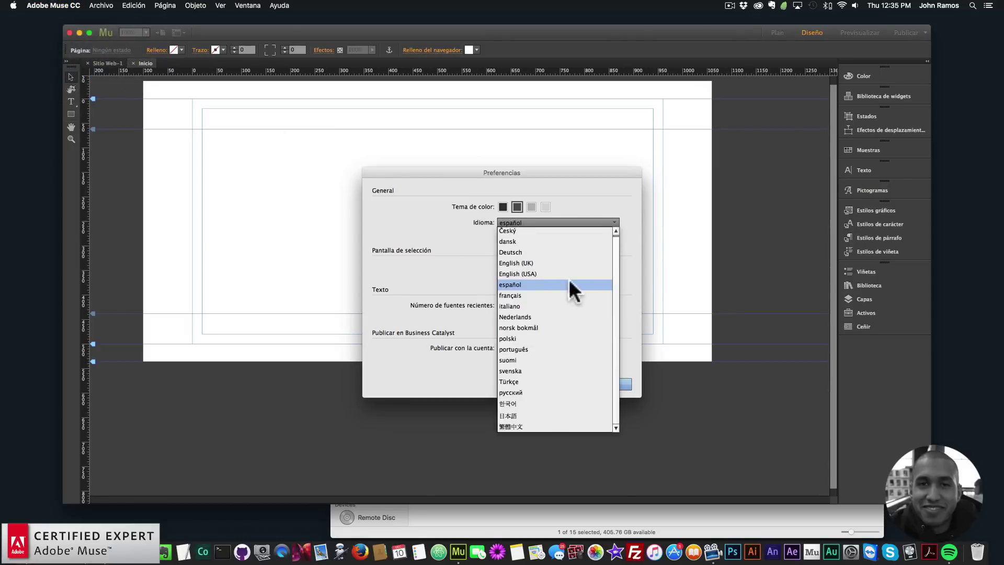
pyautogui.click(514, 275)
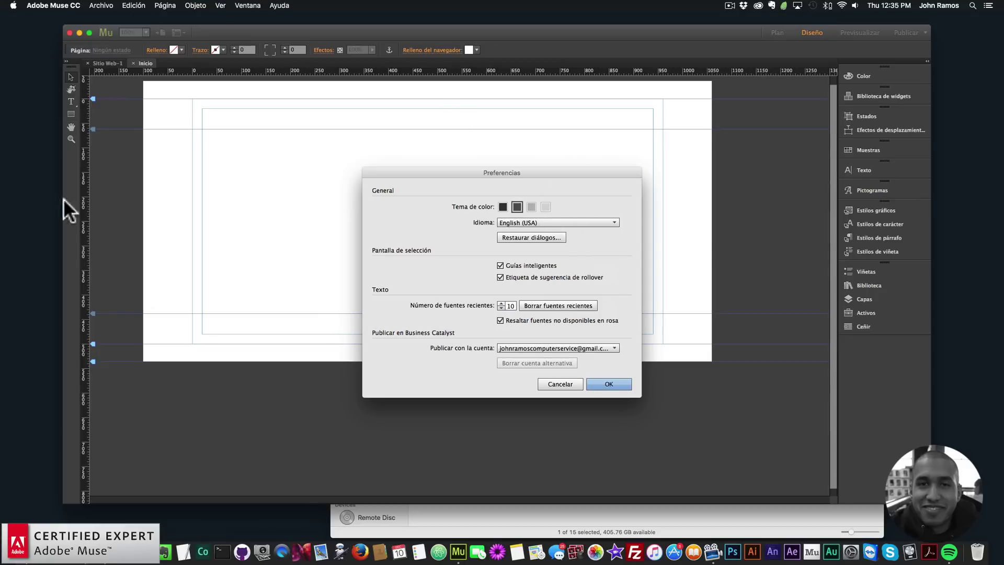
pyautogui.click(608, 385)
pyautogui.click(575, 279)
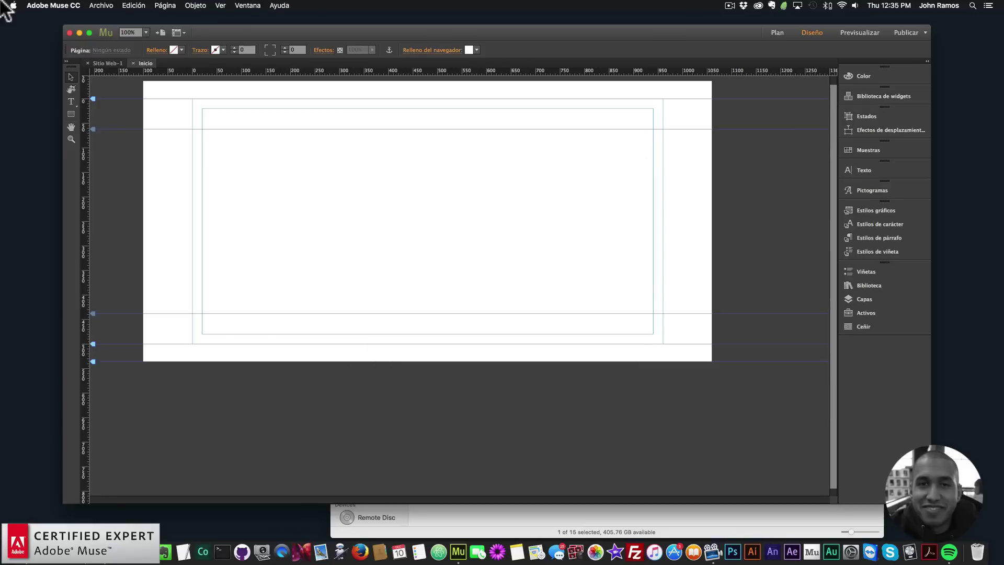
# - Quit Adobe Muse and relaunch it to apply the language change
pyautogui.click(53, 6)
pyautogui.click(73, 91)
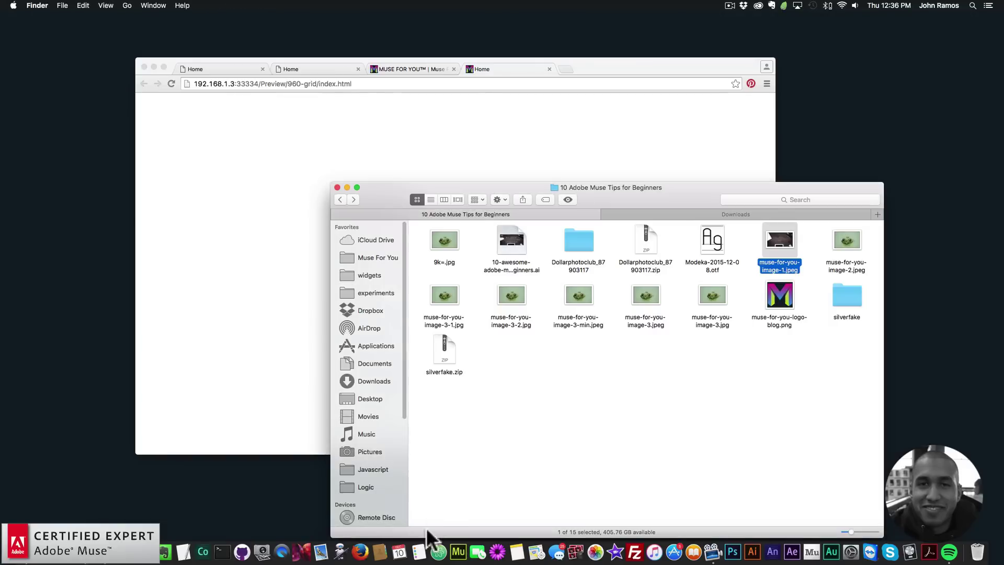
pyautogui.click(458, 544)
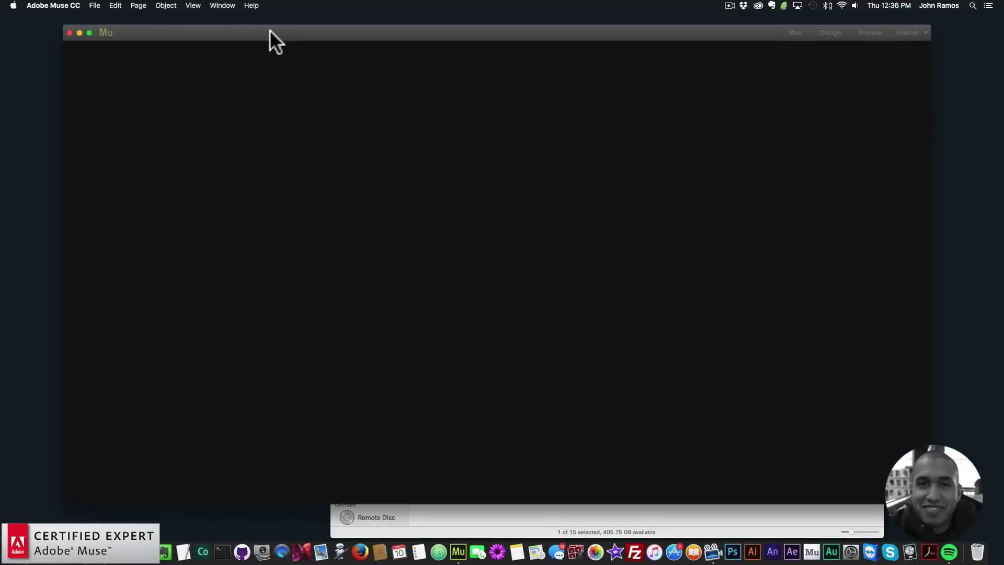
# - Create a new desktop site with the default 960 page width and 500 minimum height, and open its Home page
pyautogui.click(96, 5)
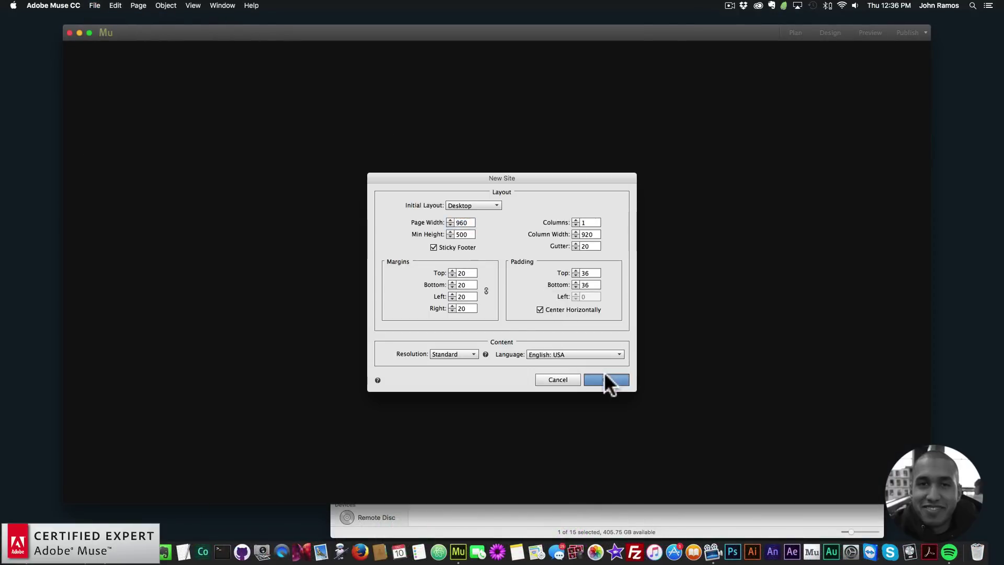
pyautogui.click(605, 377)
pyautogui.doubleClick(123, 112)
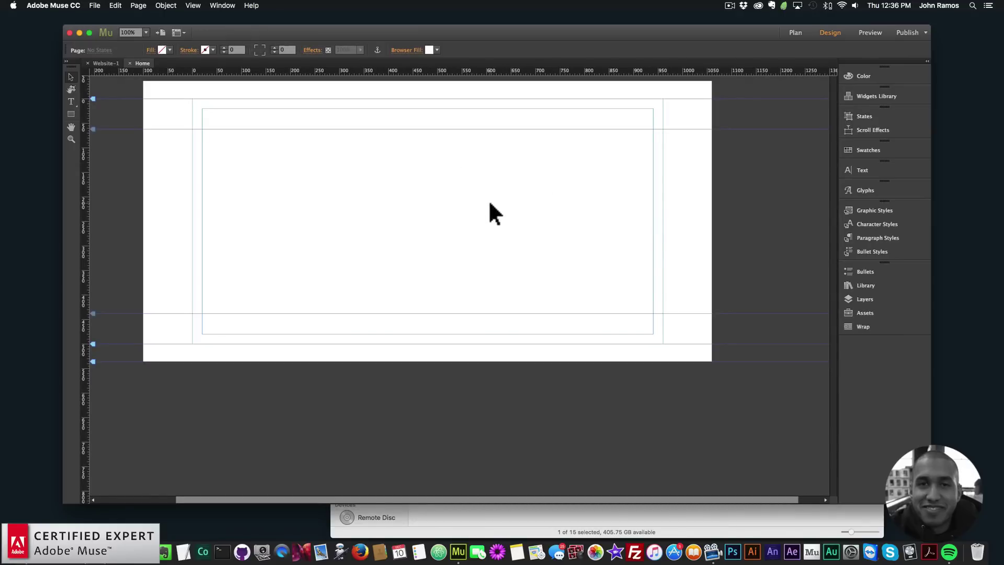
# - Add four sibling pages after Home in the site plan, keeping their default names
pyautogui.click(796, 33)
pyautogui.click(160, 106)
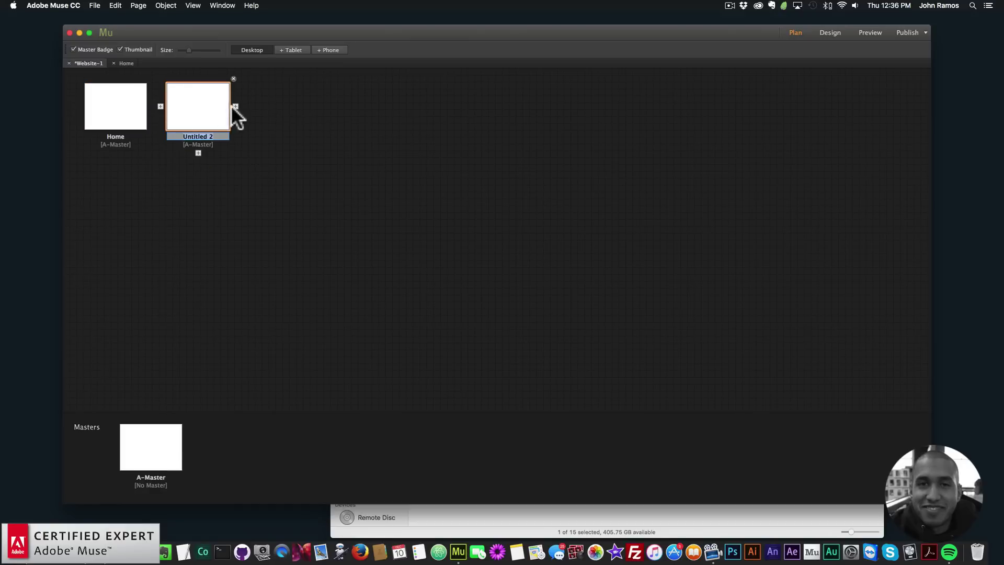
pyautogui.click(235, 106)
pyautogui.click(317, 106)
pyautogui.click(400, 106)
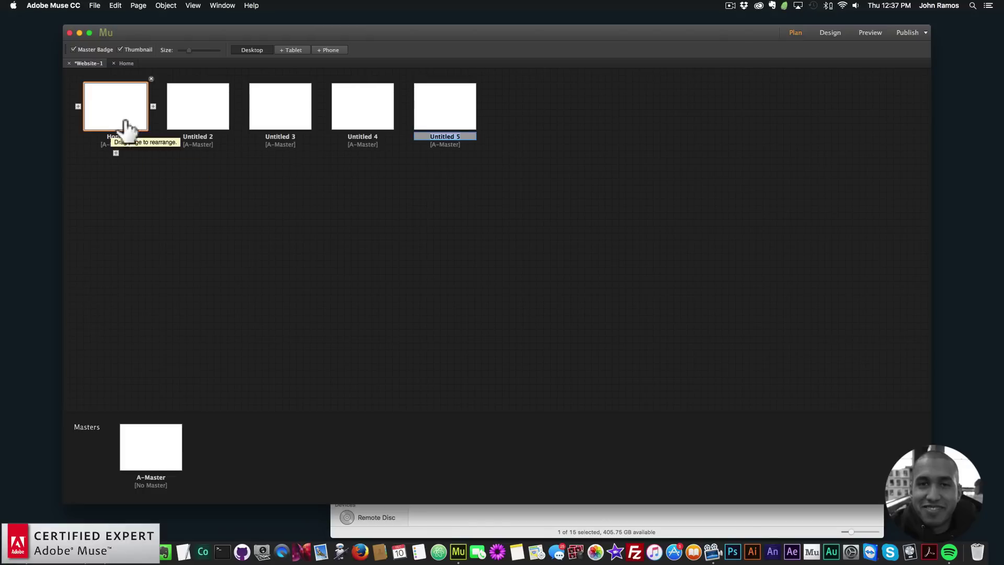
pyautogui.click(471, 180)
# - Turn page export off and back on for the Untitled 4 page
pyautogui.moveTo(361, 124)
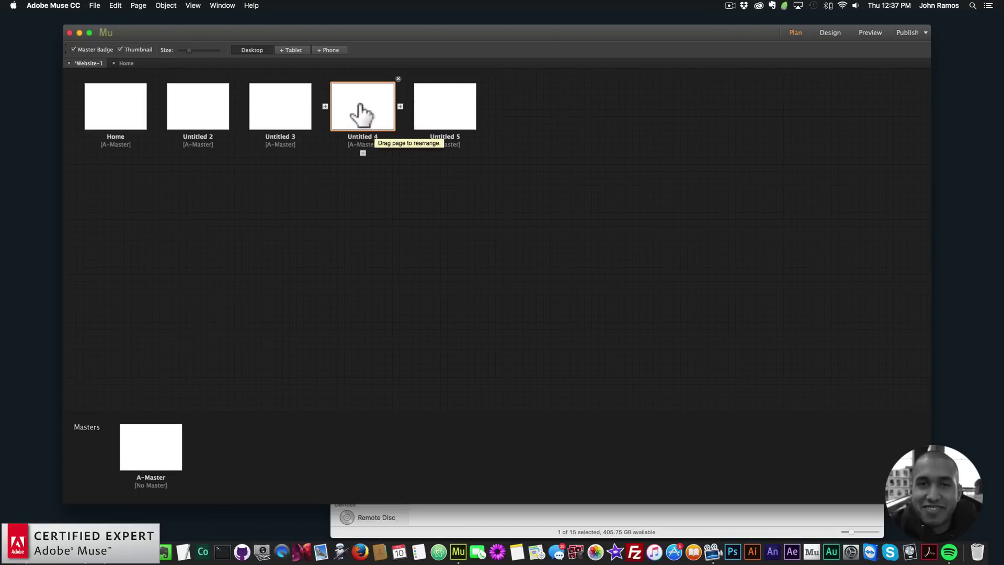
pyautogui.rightClick(360, 104)
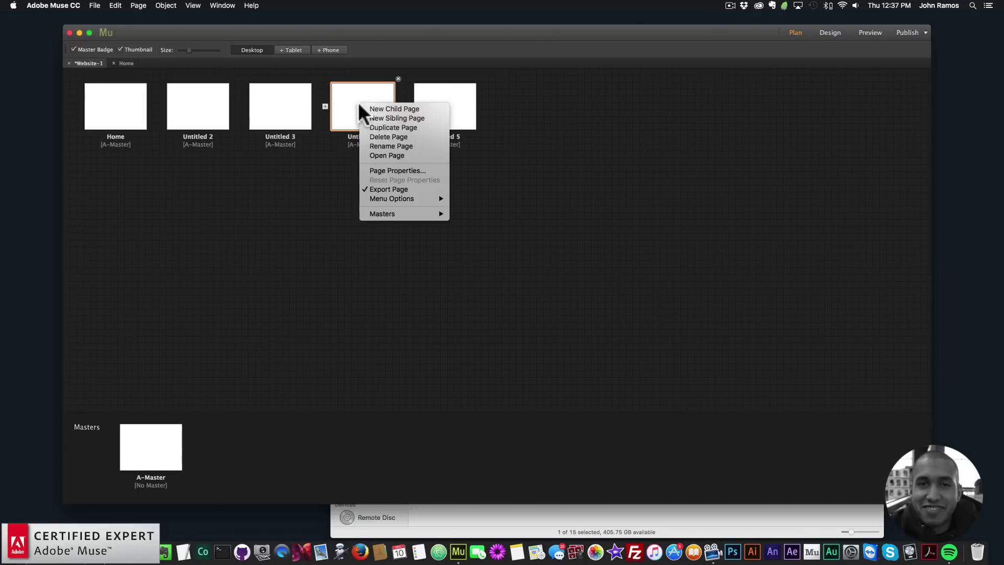
pyautogui.click(383, 190)
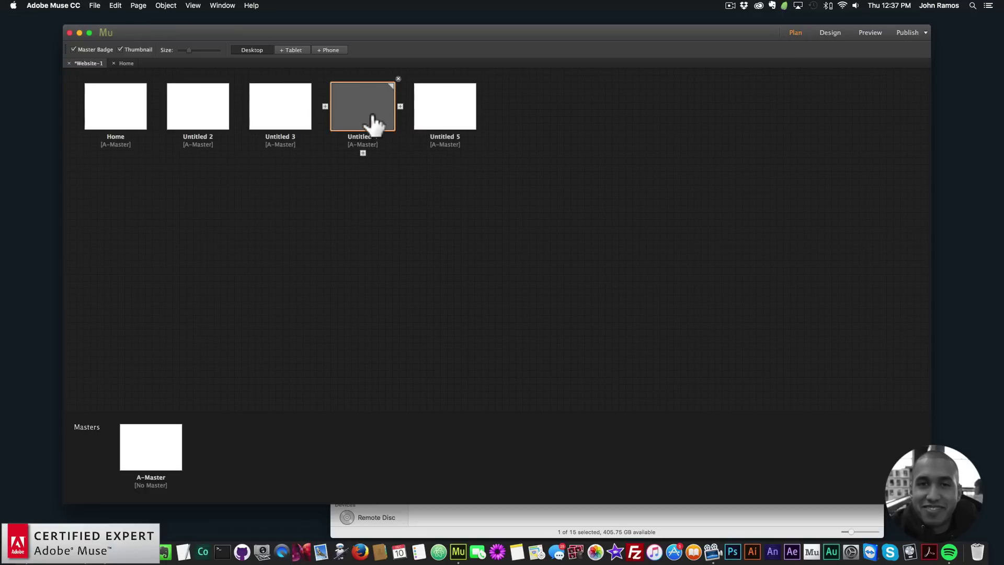
pyautogui.rightClick(366, 109)
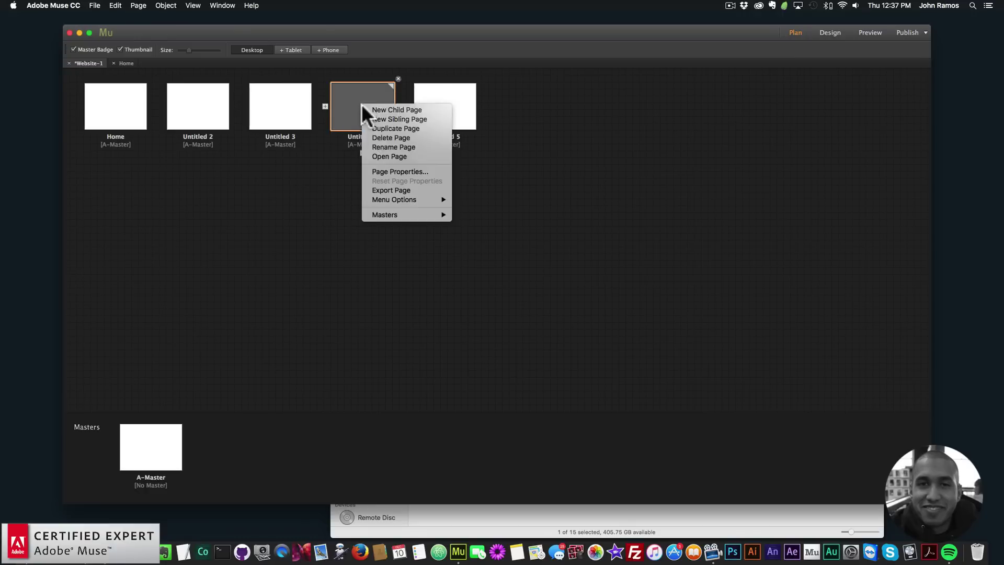
pyautogui.click(390, 191)
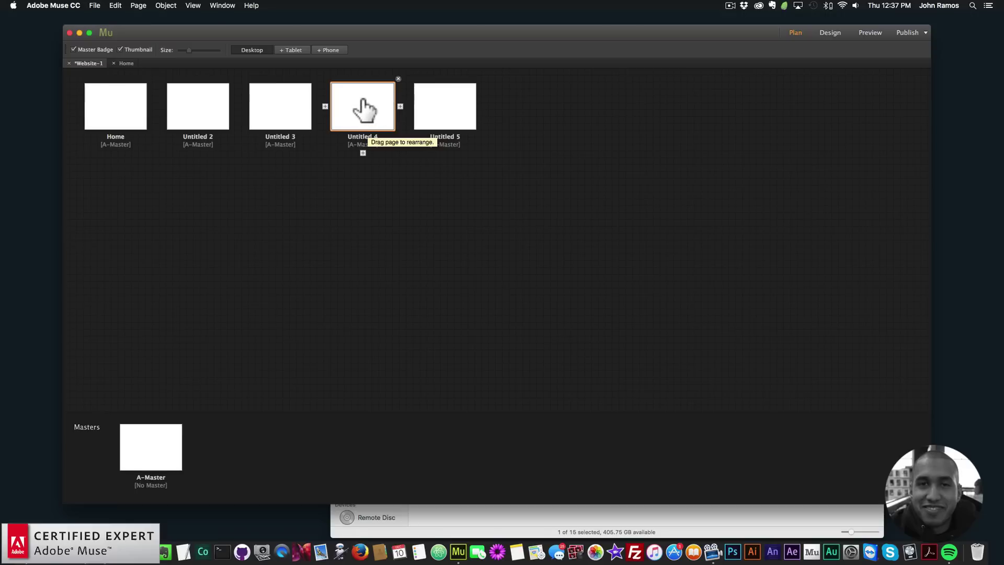
# - Exclude the Untitled 4 page from export and open the Home page for design
pyautogui.rightClick(359, 101)
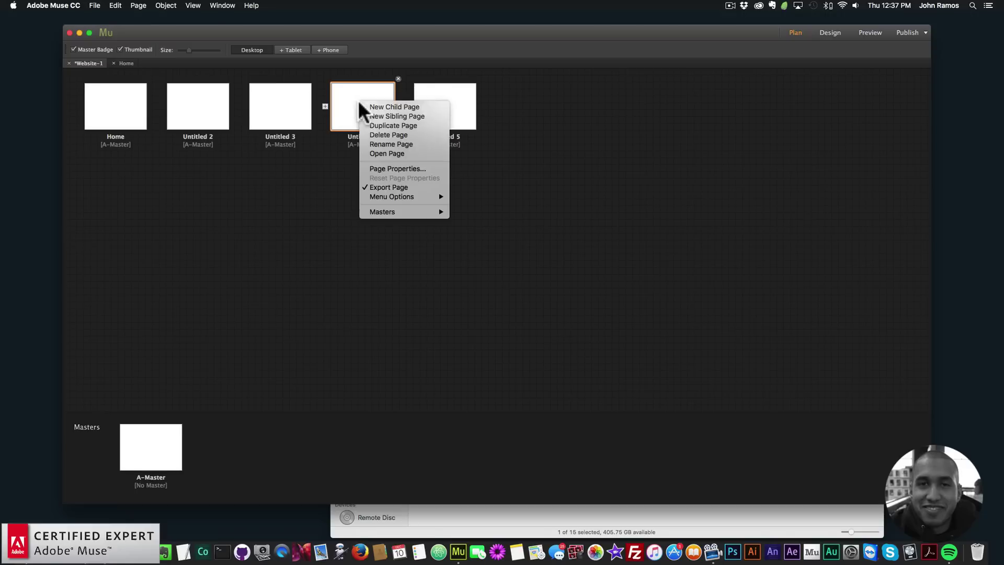
pyautogui.click(388, 187)
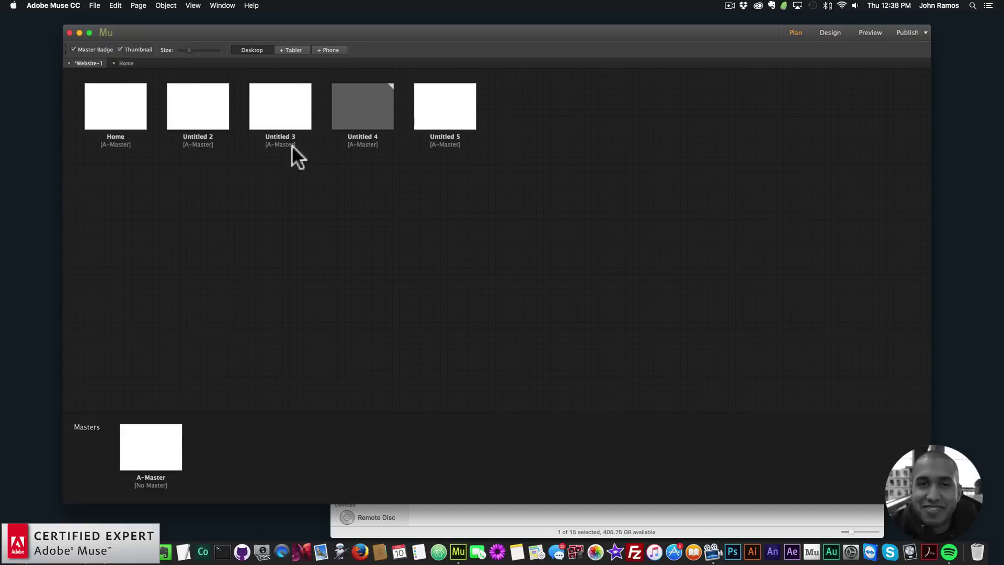
pyautogui.click(117, 125)
pyautogui.doubleClick(118, 120)
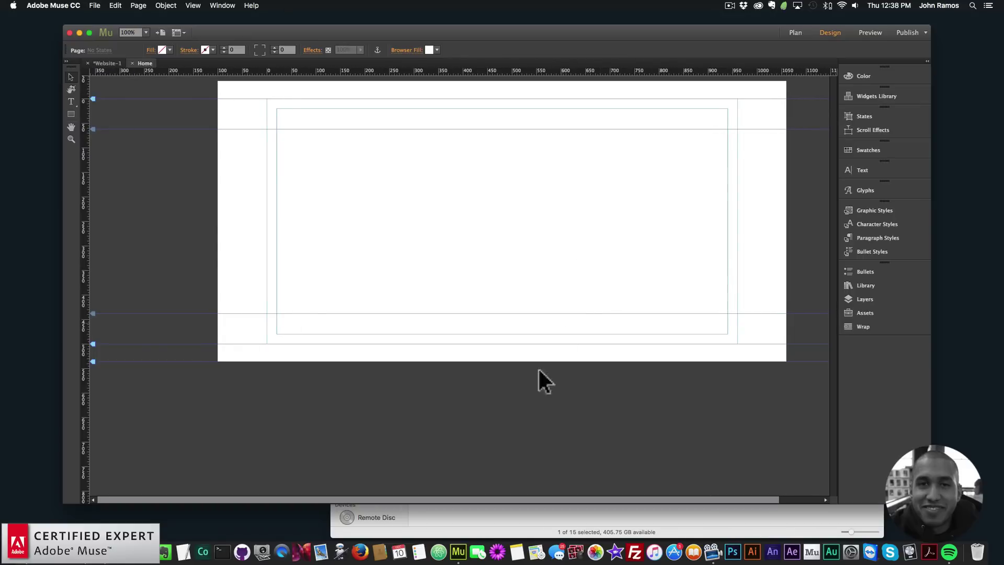
# - In Finder, open Set of Monogram logo template 12.eps from the Dollarphotoclub_87903117 folder with Adobe Illustrator CC 2015
pyautogui.click(504, 518)
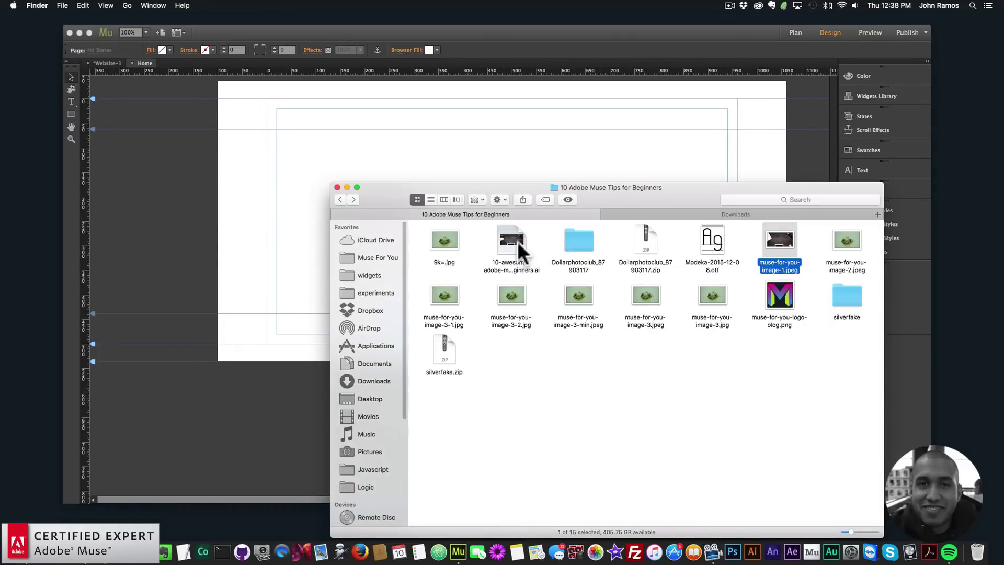
pyautogui.click(577, 236)
pyautogui.doubleClick(576, 235)
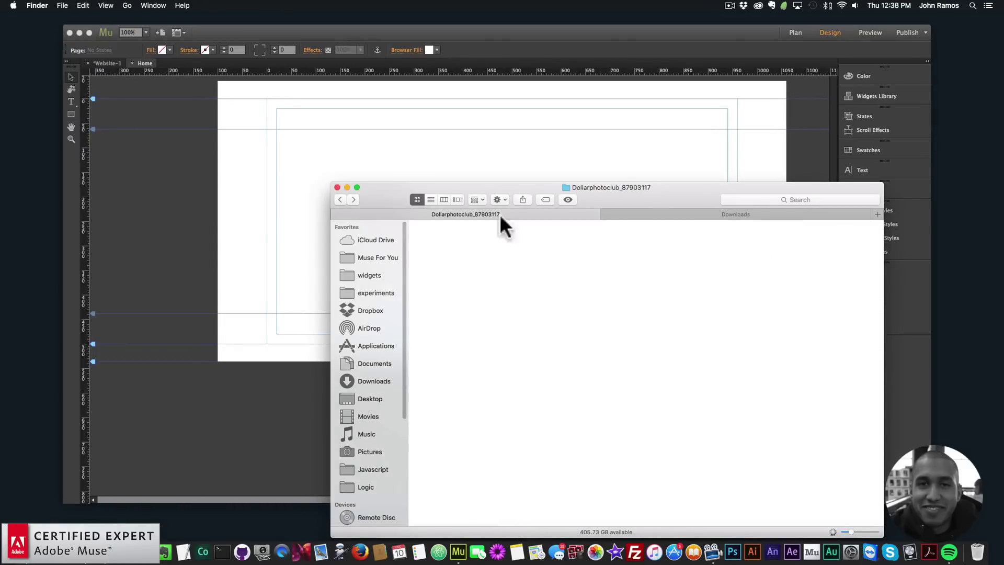
pyautogui.click(449, 238)
pyautogui.rightClick(451, 240)
pyautogui.moveTo(463, 251)
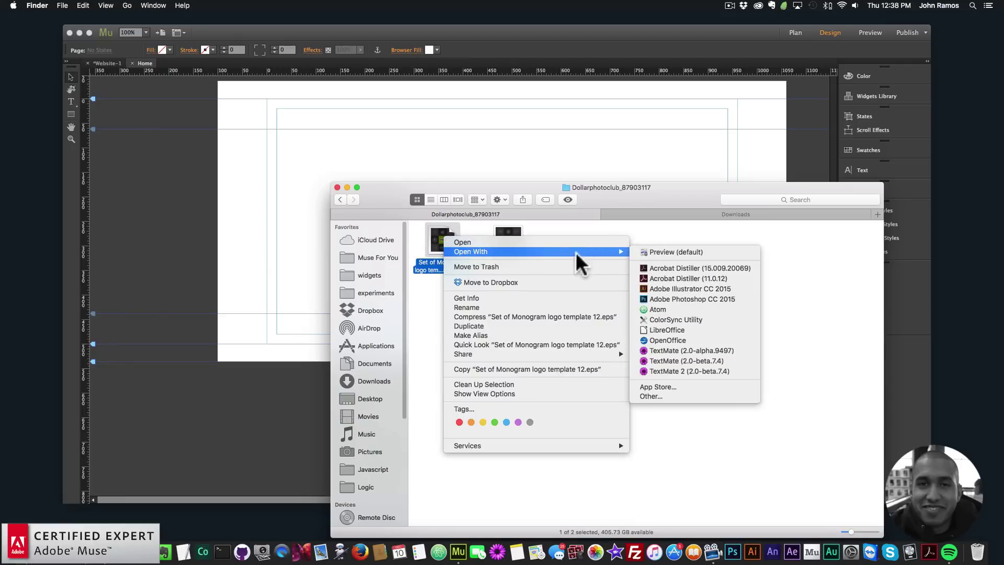
pyautogui.click(672, 289)
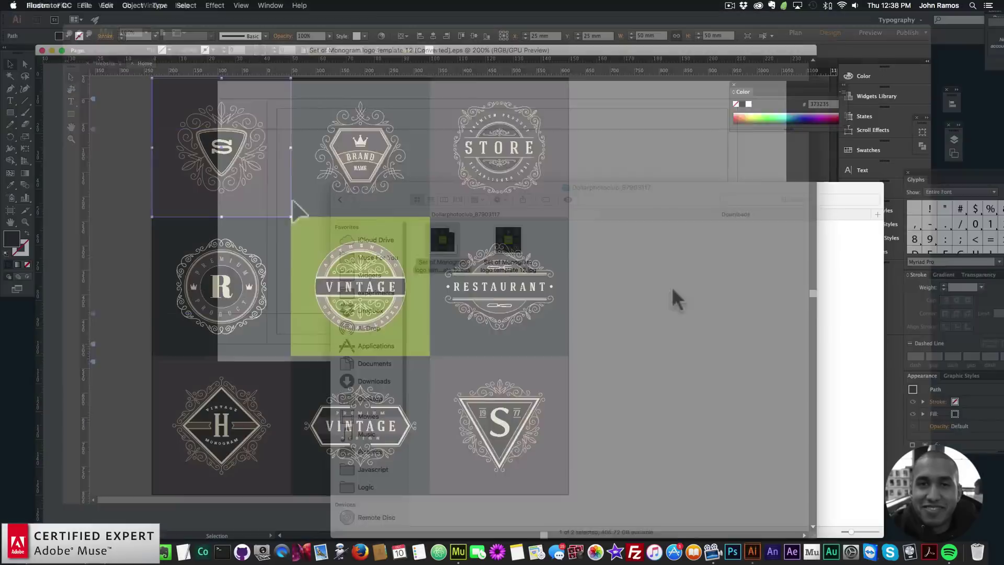
# - Delete the dark background squares behind the Brand Name crown logo in the upper middle tile
pyautogui.click(273, 188)
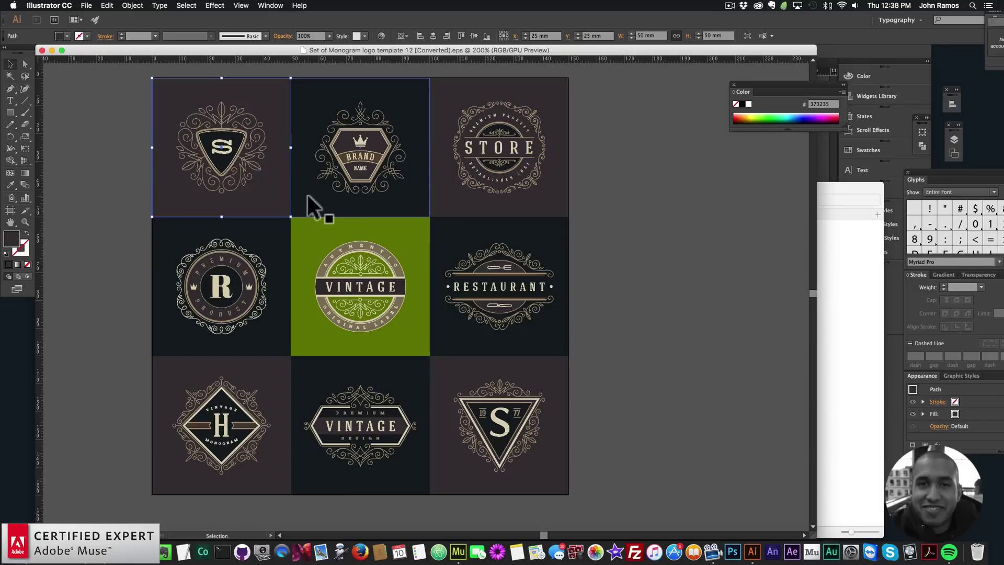
pyautogui.click(307, 195)
pyautogui.press('BackSpace')
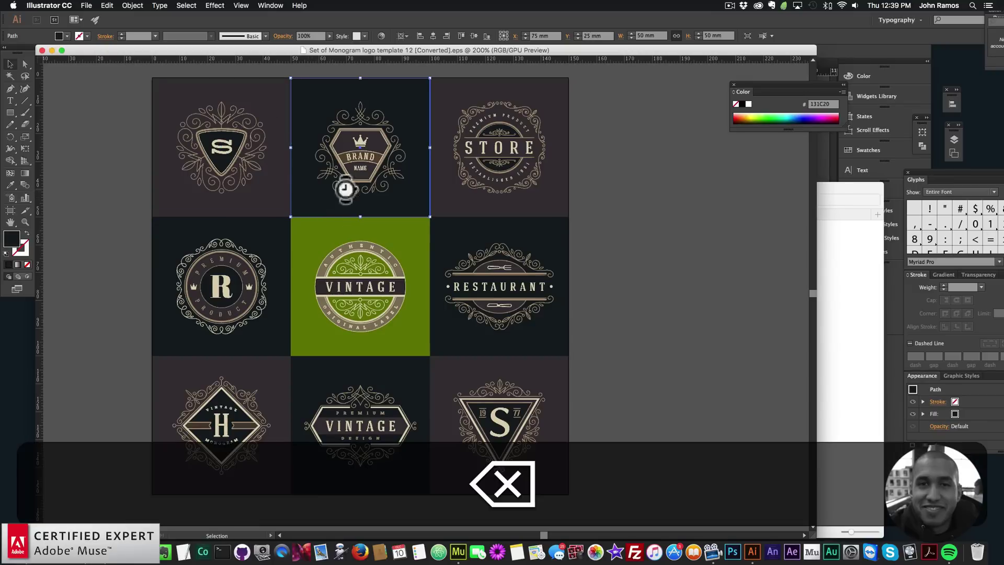
pyautogui.click(319, 108)
pyautogui.press('BackSpace')
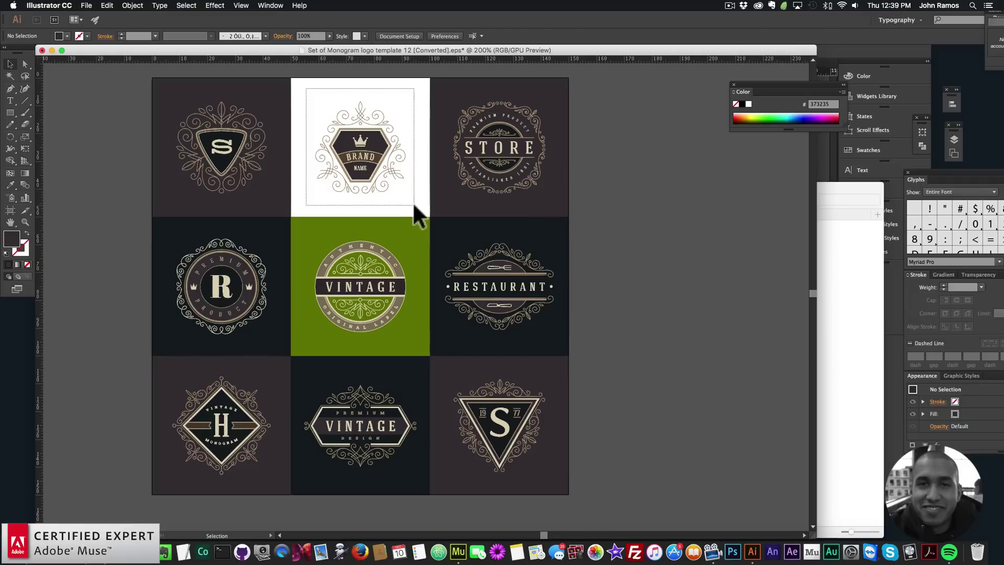
# - Copy the complete Brand Name logo artwork and paste it onto the Home page in Adobe Muse
pyautogui.click(412, 202)
pyautogui.click(306, 92)
pyautogui.moveTo(306, 92); pyautogui.dragTo(412, 200)
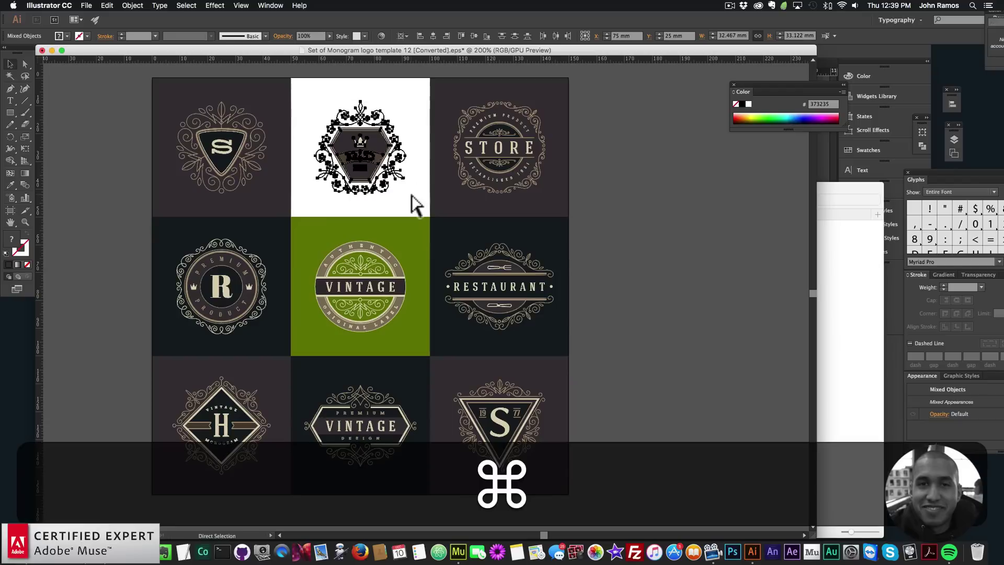
pyautogui.press('super+c')
pyautogui.press('super+c')
pyautogui.click(459, 413)
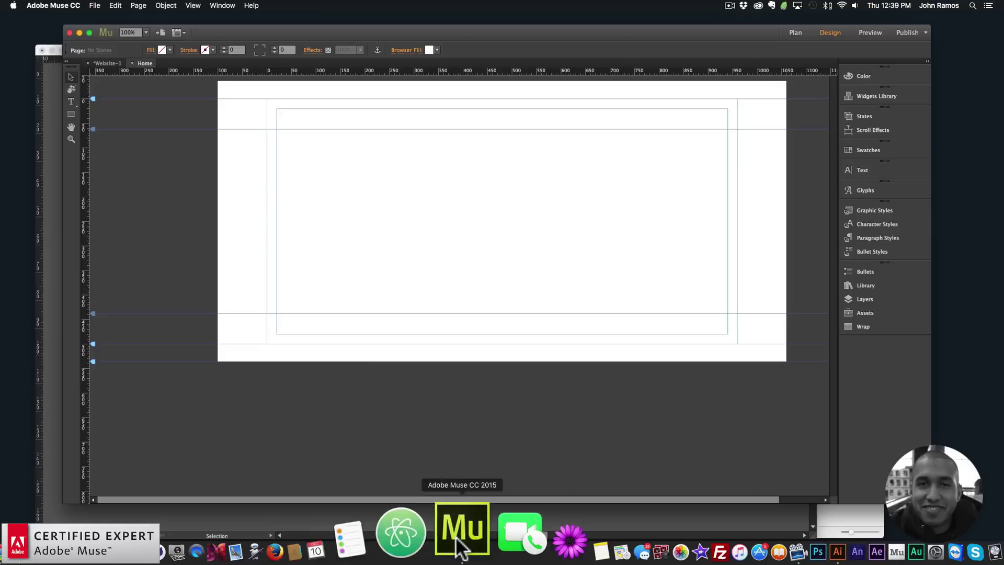
pyautogui.press('super+v')
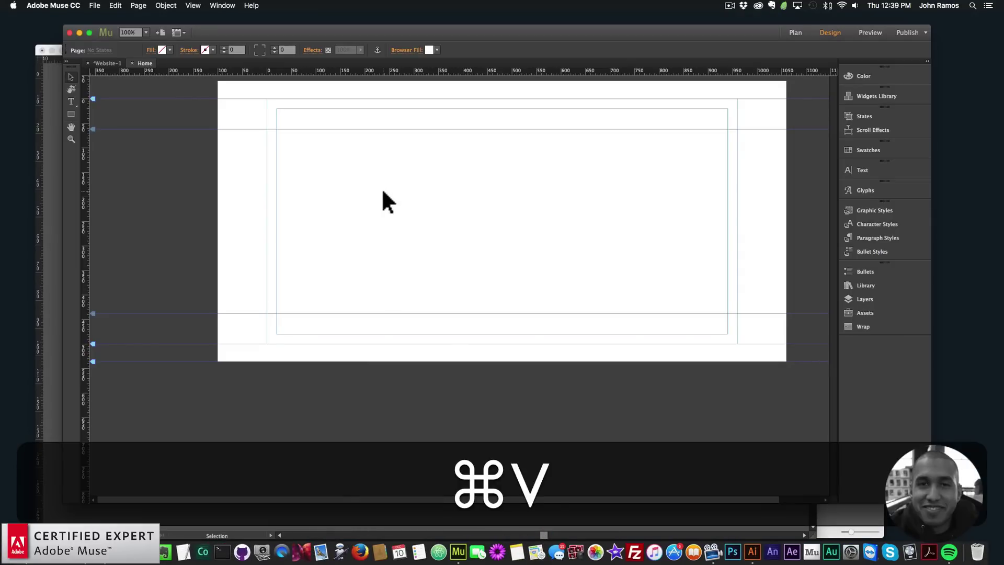
pyautogui.click(577, 201)
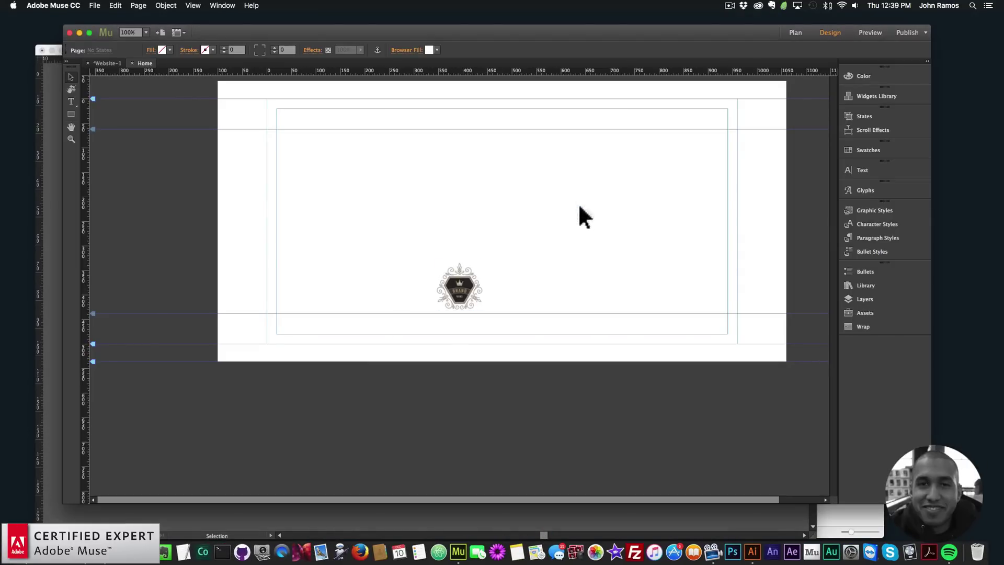
# - Enlarge the pasted logo to about 389 by 397 and center it horizontally on the page at X 285, Y 62
pyautogui.click(462, 290)
pyautogui.moveTo(468, 280); pyautogui.dragTo(346, 155)
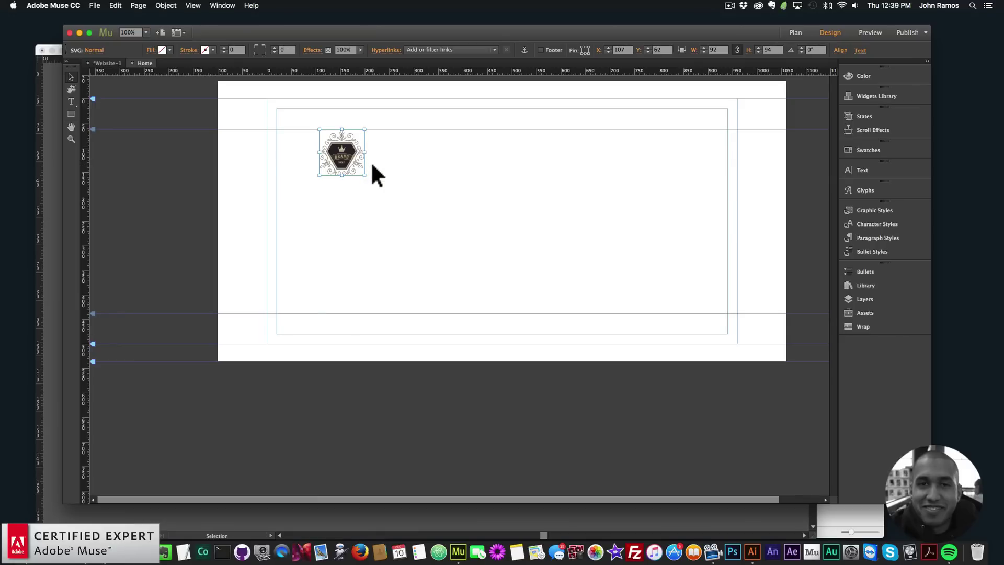
pyautogui.moveTo(364, 175); pyautogui.dragTo(511, 293)
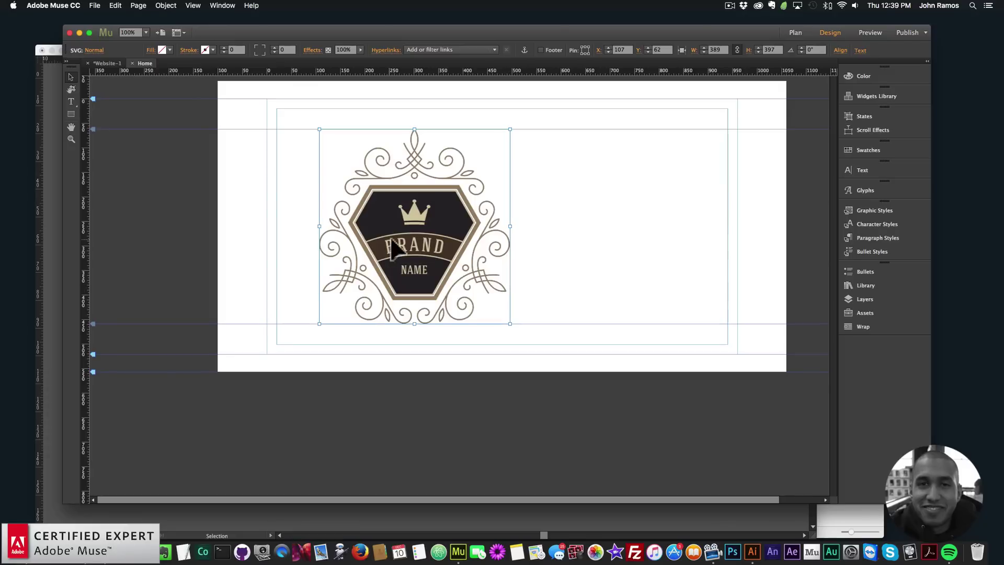
pyautogui.moveTo(392, 242); pyautogui.dragTo(506, 241)
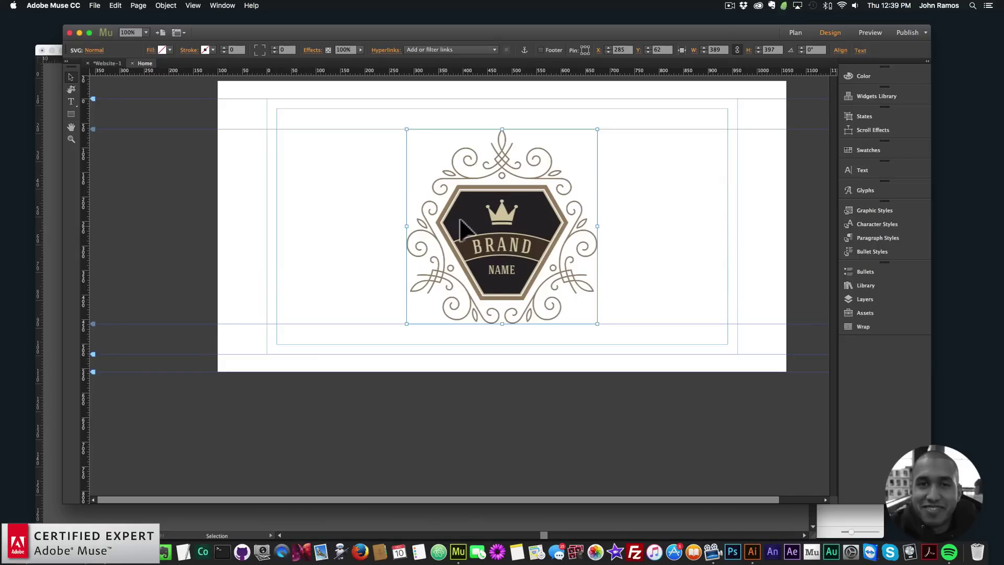
pyautogui.moveTo(438, 213); pyautogui.dragTo(457, 217)
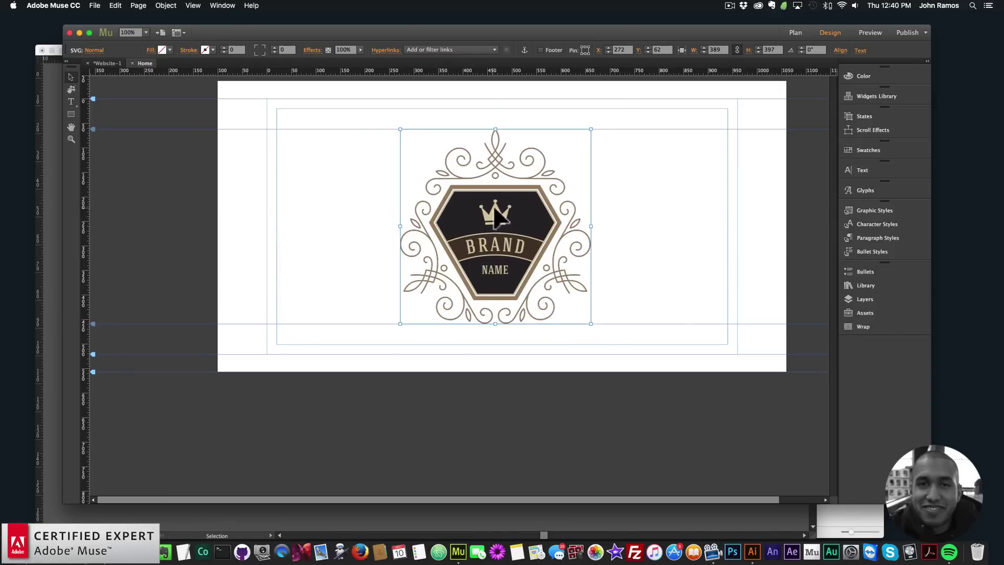
pyautogui.moveTo(497, 212); pyautogui.dragTo(503, 208)
pyautogui.click(611, 226)
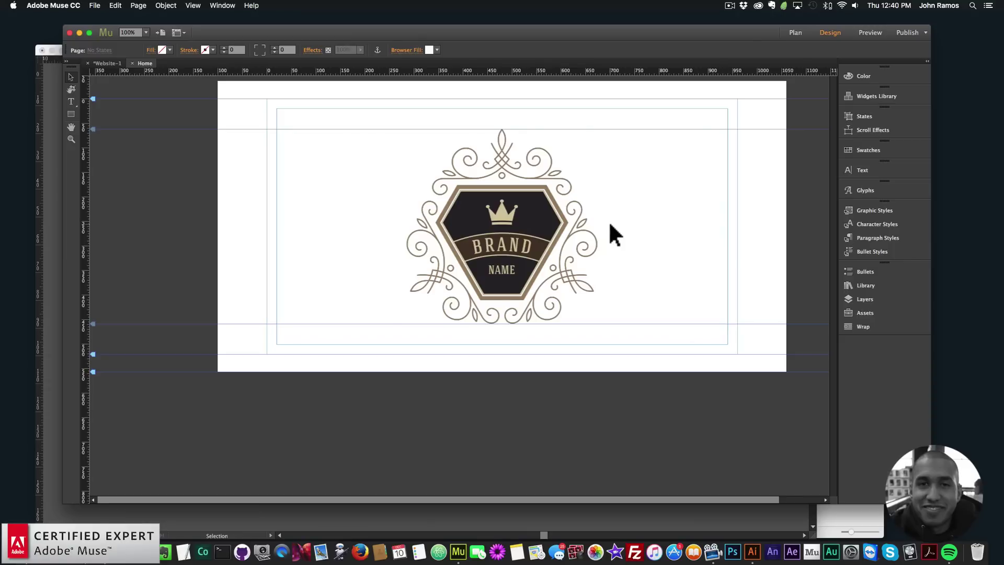
# - Switch to Chrome and open caniuse.com in a new tab
pyautogui.press('super+shift+e')
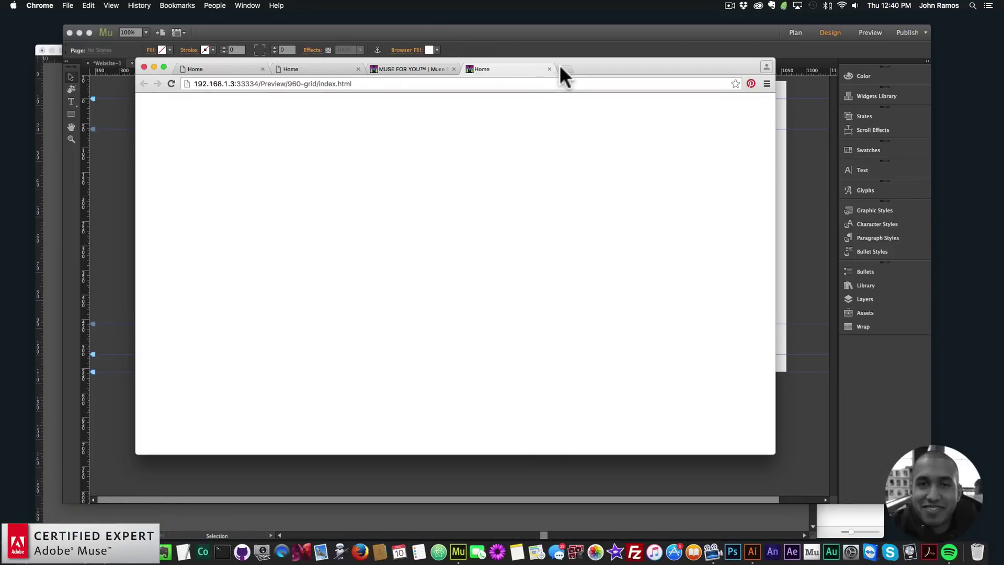
pyautogui.click(565, 69)
pyautogui.write('canius')
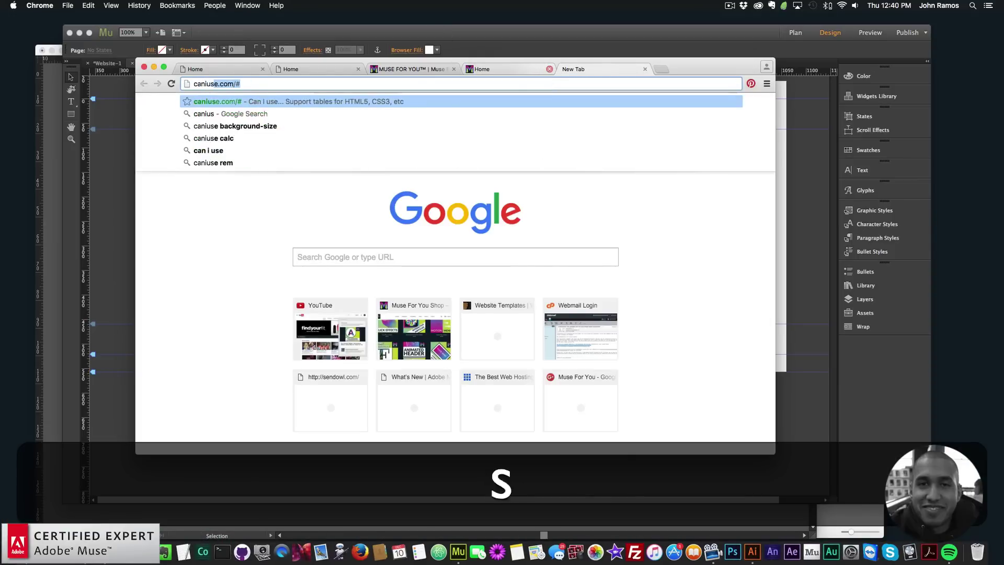
pyautogui.write('e.com')
pyautogui.press('Return')
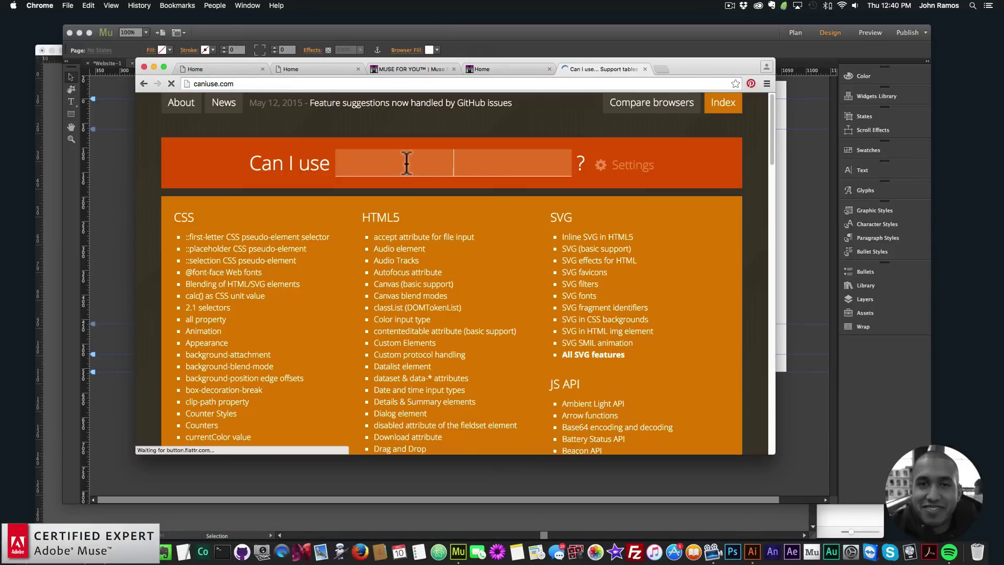
# - Search the site for svg and examine the browser versions listed under SVG (basic support)
pyautogui.write('svg')
pyautogui.scroll(-3, 474, 292)
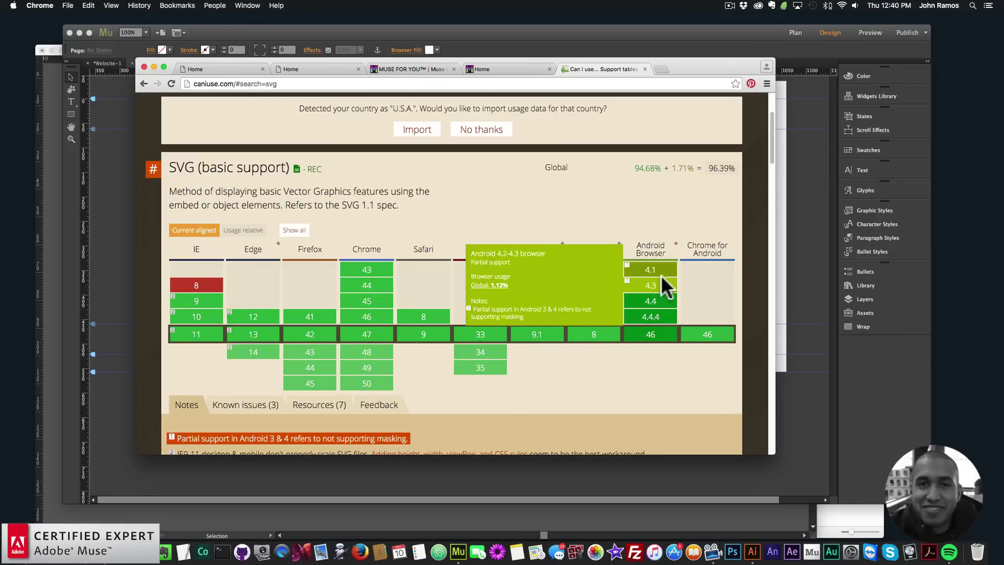
pyautogui.scroll(-2, 538, 355)
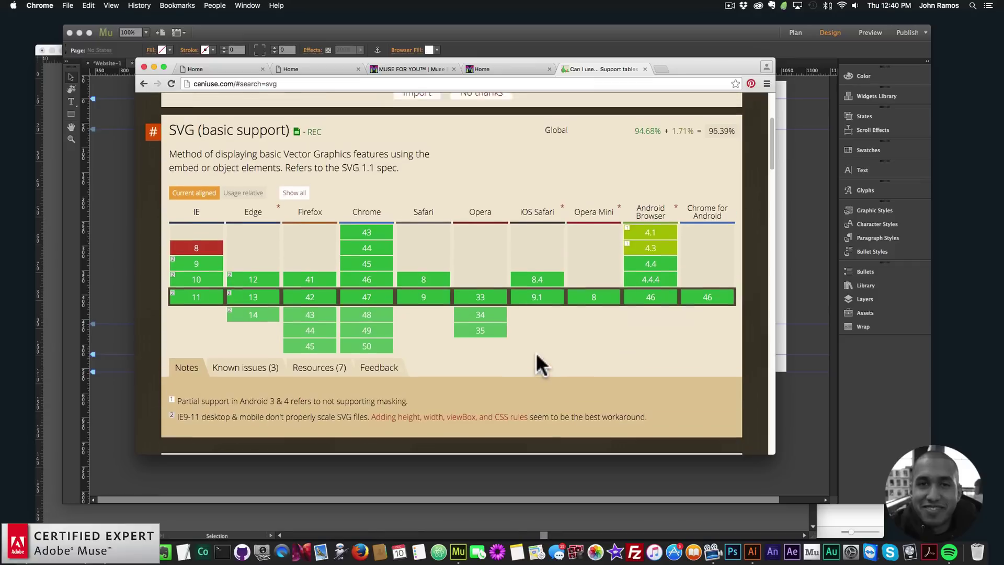
pyautogui.scroll(3, 535, 352)
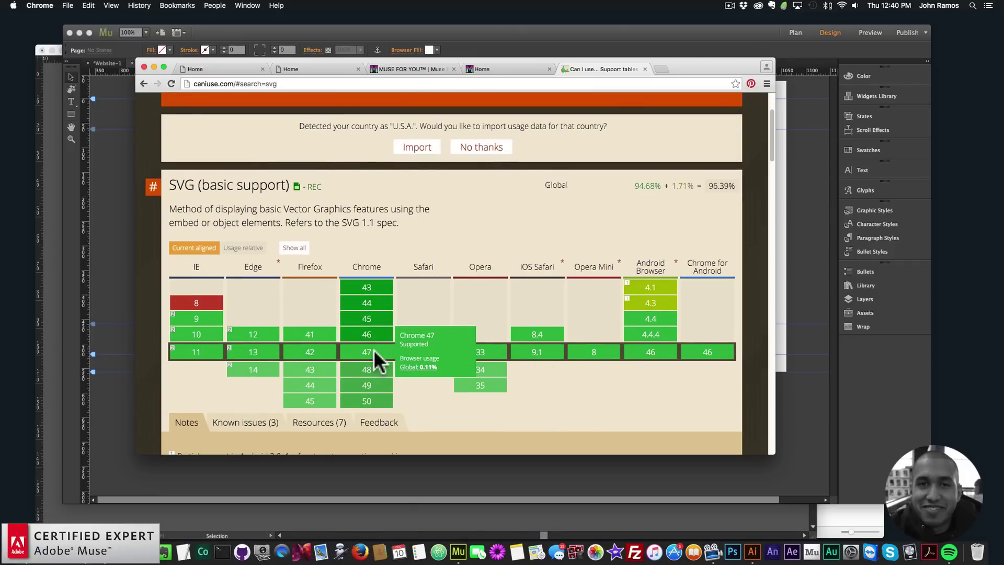
# - Back in Muse, delete the logo and place muse-for-you-image-2.jpeg from the 10 Adobe Muse Tips for Beginners folder on the Home page
pyautogui.click(562, 41)
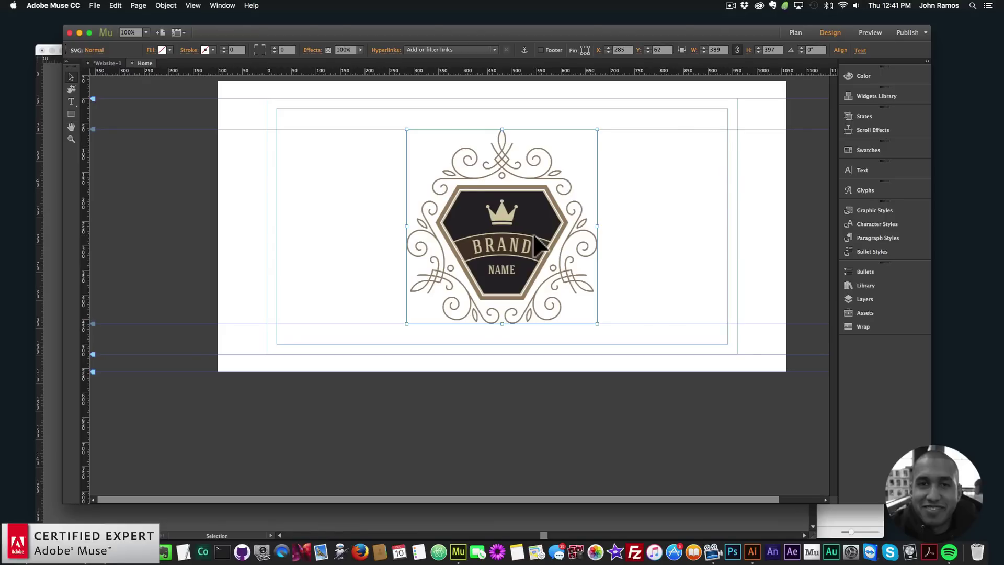
pyautogui.press('BackSpace')
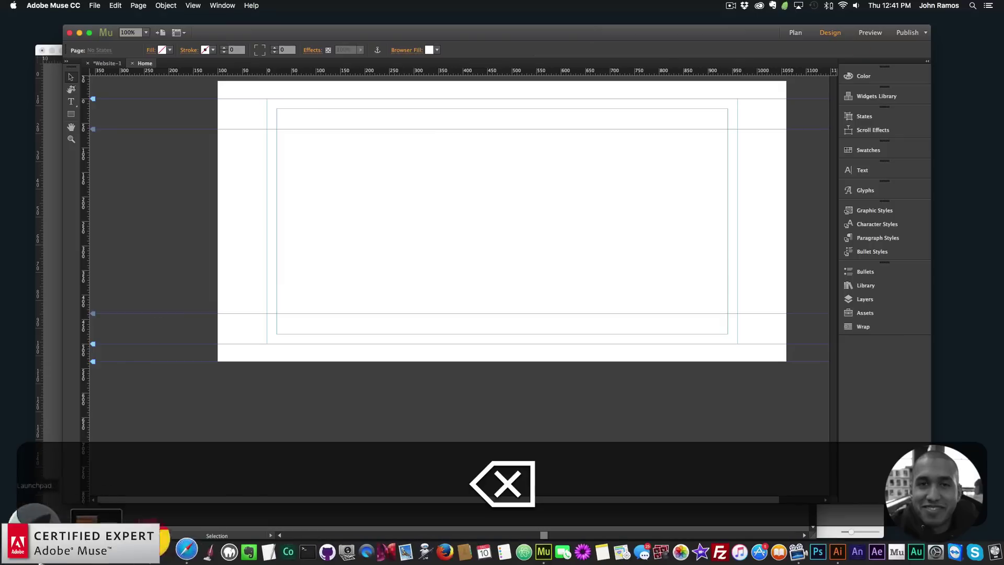
pyautogui.click(15, 546)
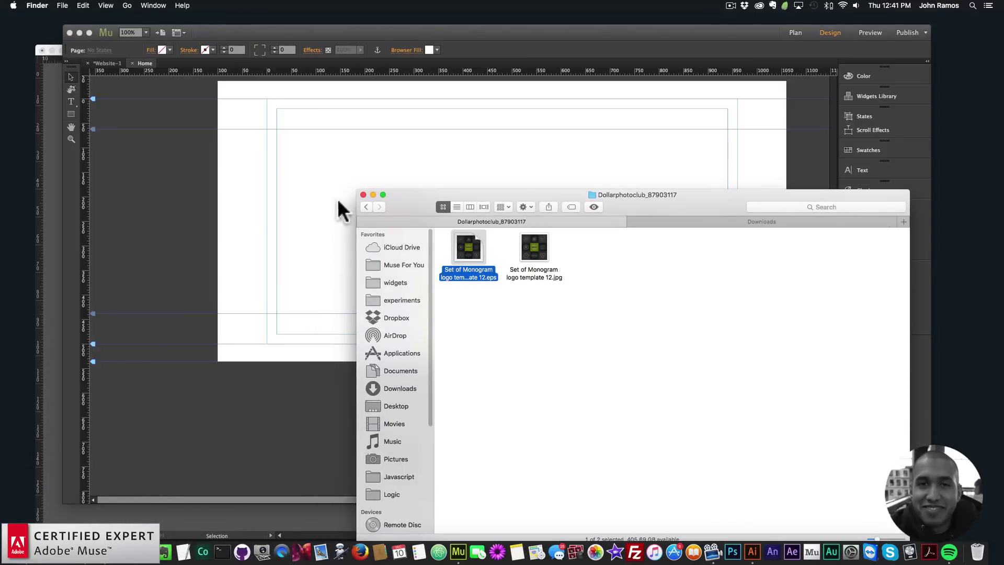
pyautogui.click(368, 207)
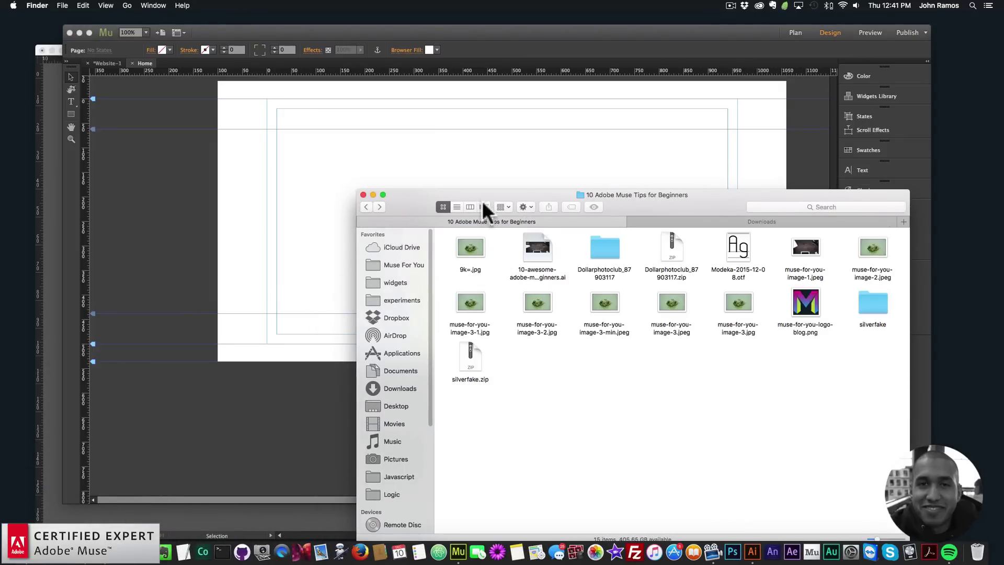
pyautogui.click(790, 244)
pyautogui.press('Right')
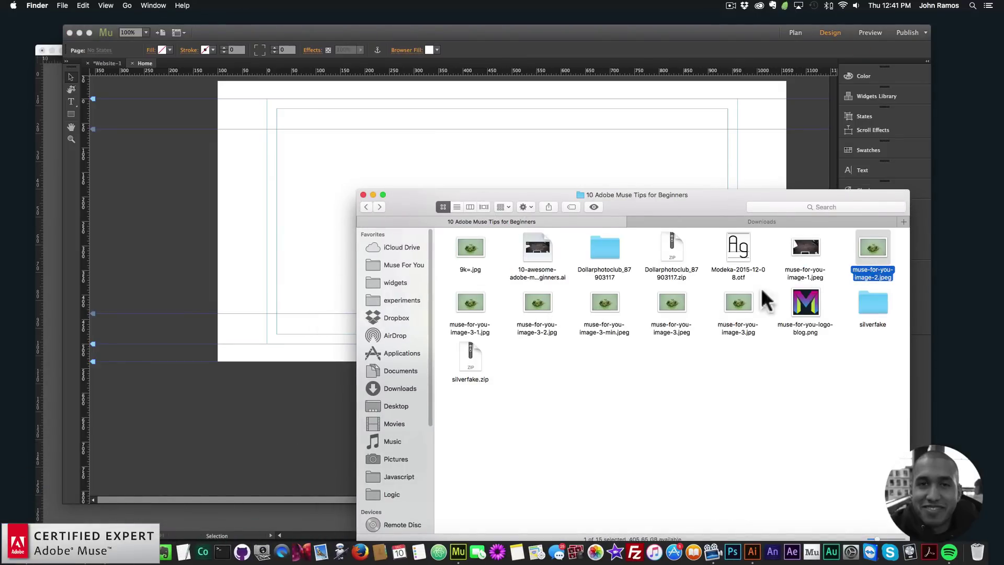
pyautogui.moveTo(878, 245); pyautogui.dragTo(312, 136)
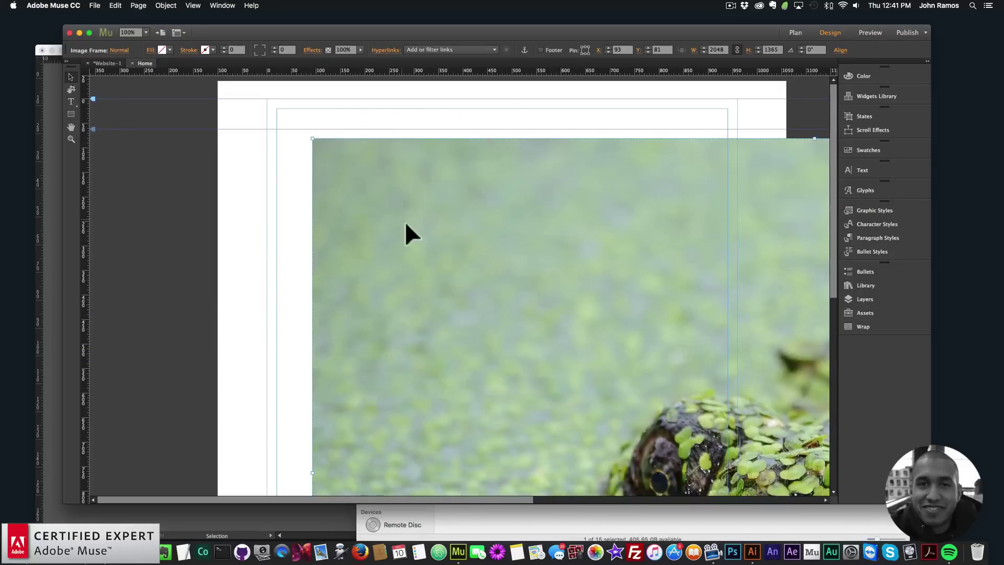
# - Scale the placed image down to about 852 by 568 and center it horizontally on the page at X 54, Y 80
pyautogui.press('super+minus')
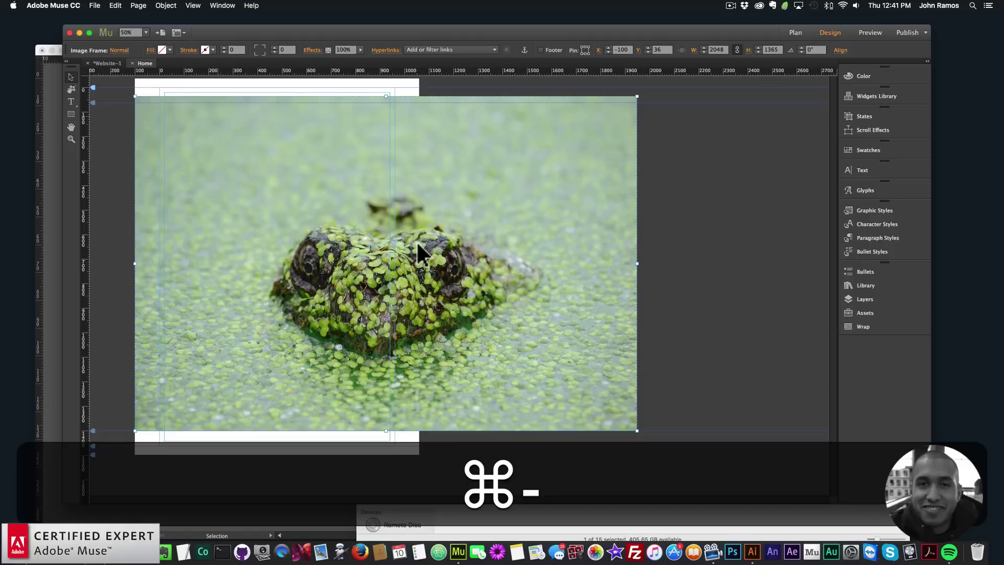
pyautogui.press('super+minus')
pyautogui.moveTo(398, 258); pyautogui.dragTo(249, 159)
pyautogui.moveTo(219, 125); pyautogui.dragTo(240, 133)
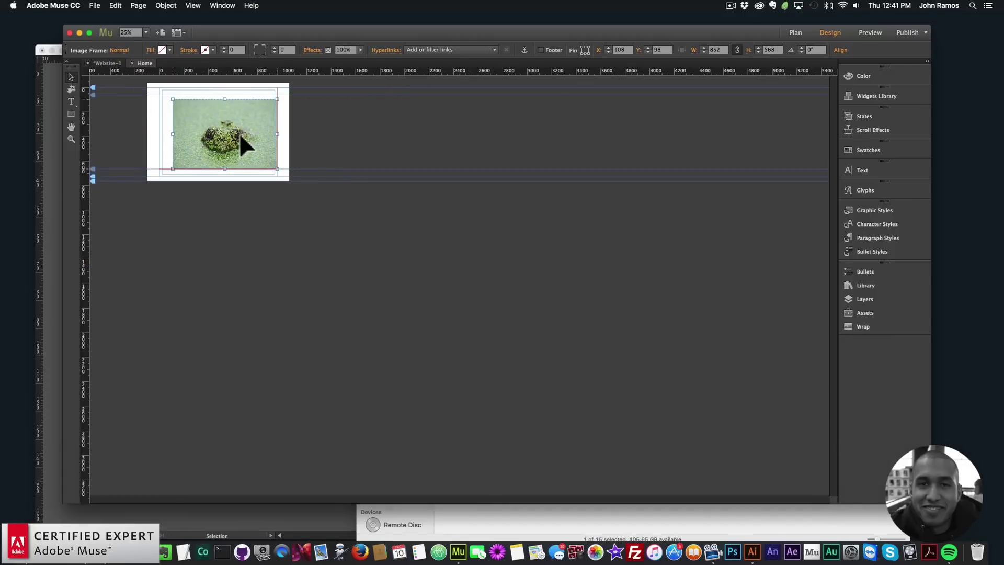
pyautogui.press('super+equal')
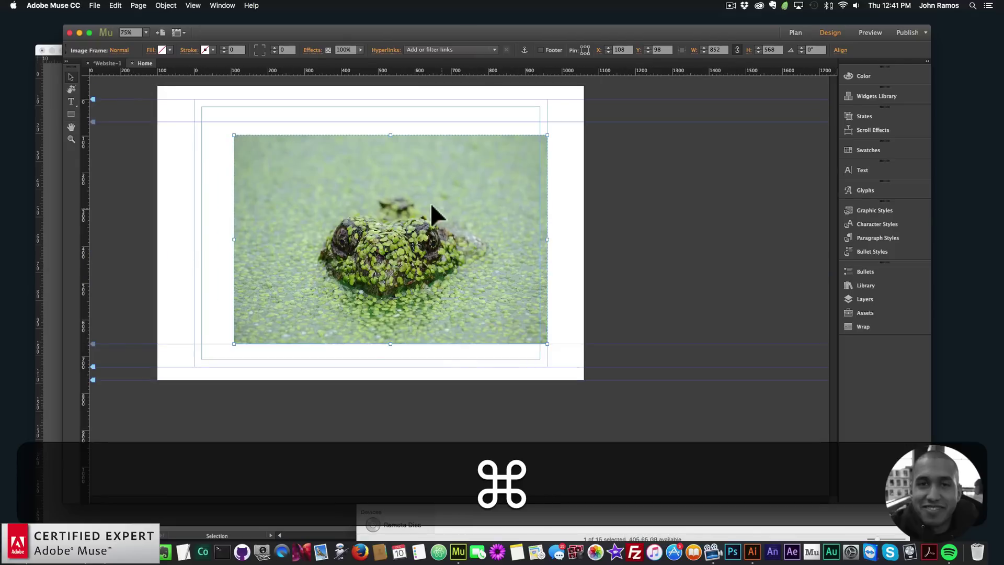
pyautogui.moveTo(383, 261); pyautogui.dragTo(363, 255)
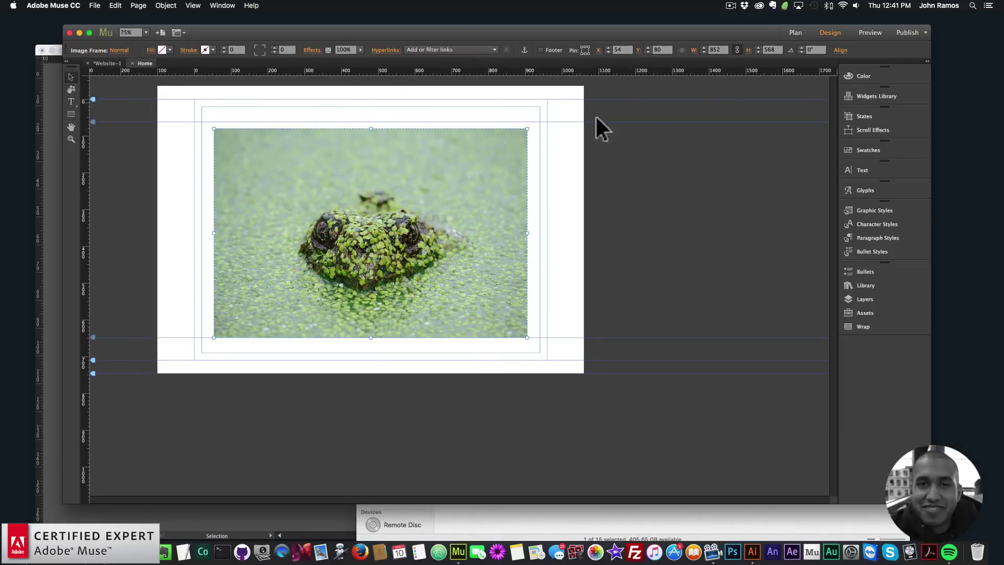
# - Duplicate the Home page in the site plan and open the duplicate for design
pyautogui.click(796, 32)
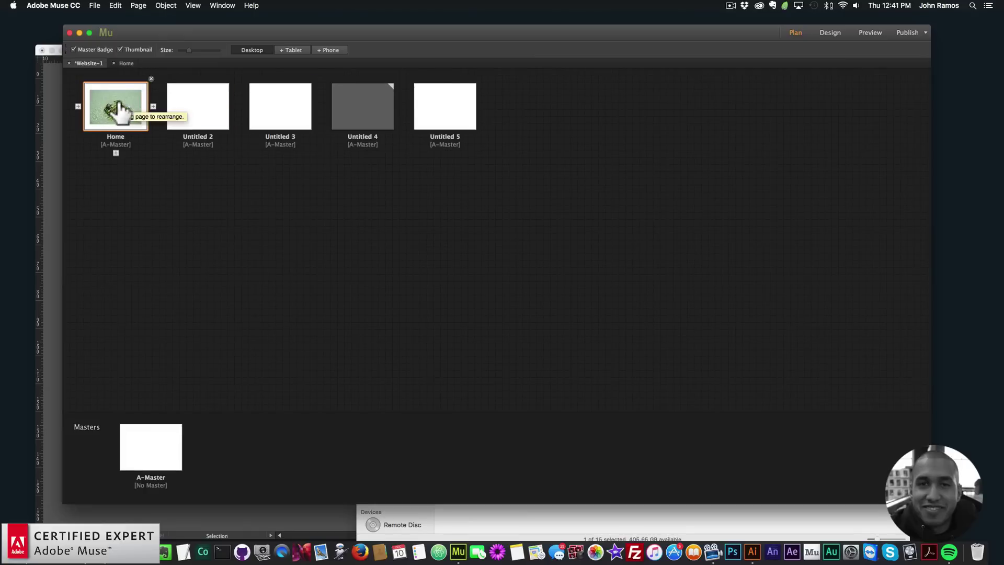
pyautogui.rightClick(115, 100)
pyautogui.click(137, 122)
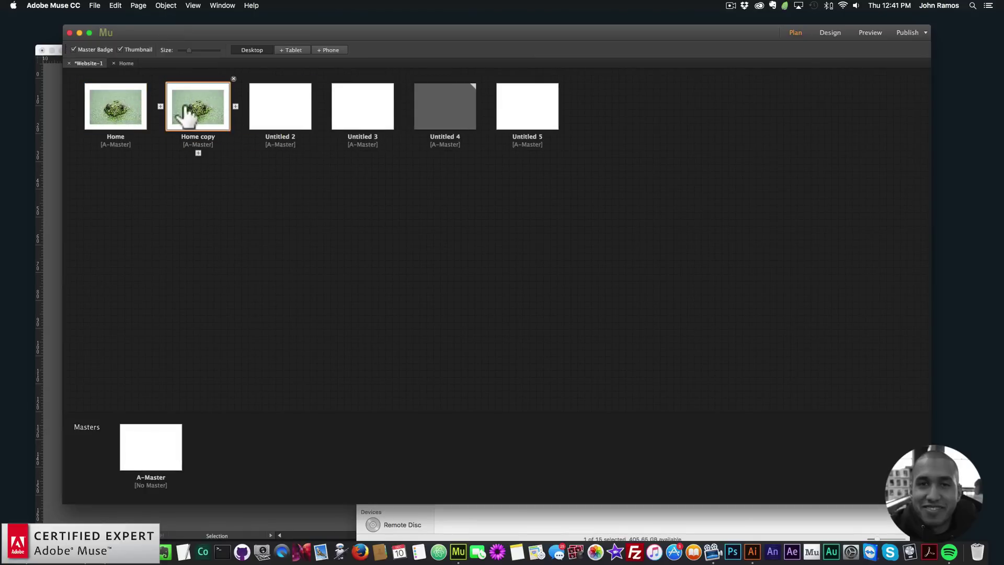
pyautogui.doubleClick(199, 107)
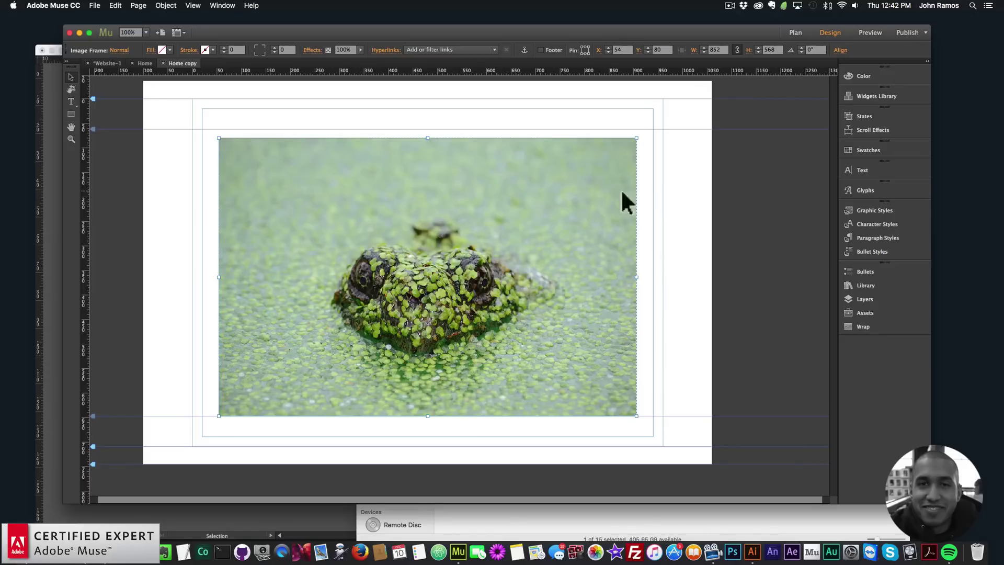
# - Replace the frog image on the Home copy page with muse-for-you-image-1.jpeg
pyautogui.rightClick(494, 234)
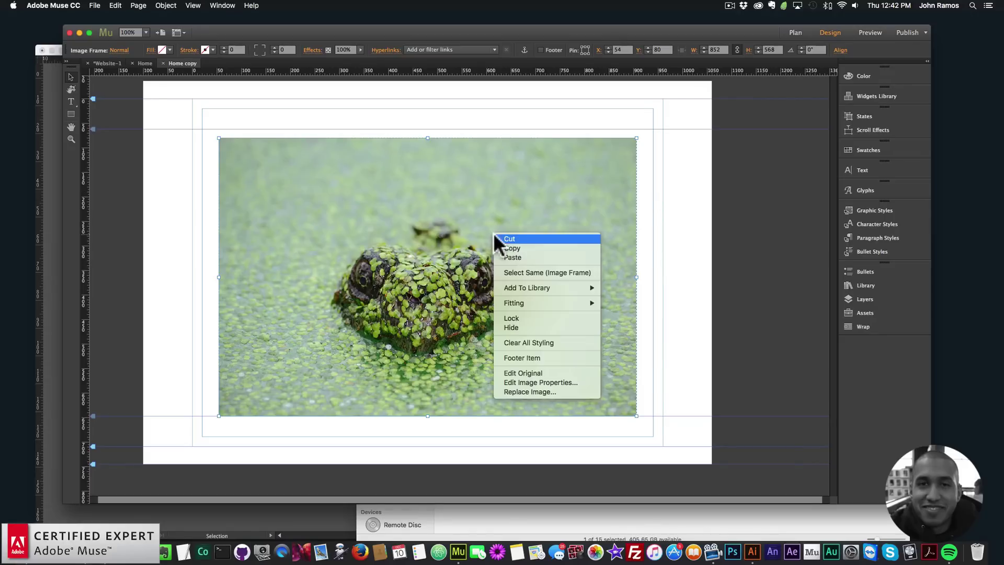
pyautogui.click(524, 391)
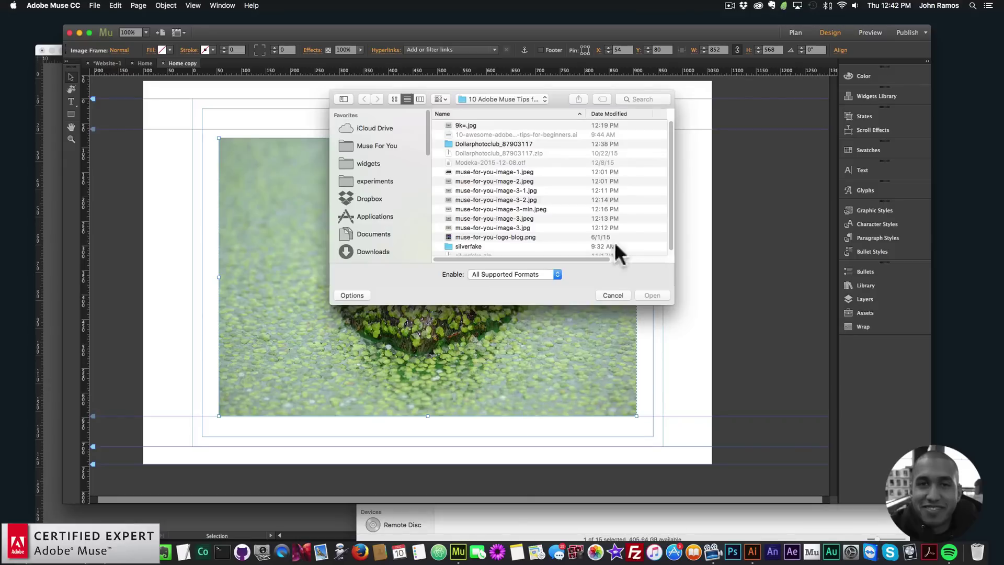
pyautogui.click(510, 171)
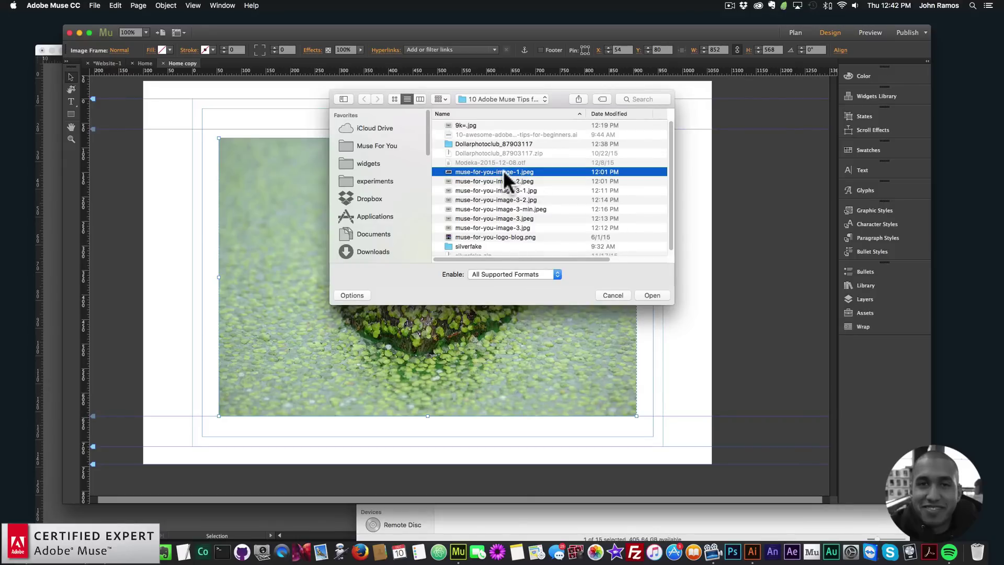
pyautogui.doubleClick(503, 170)
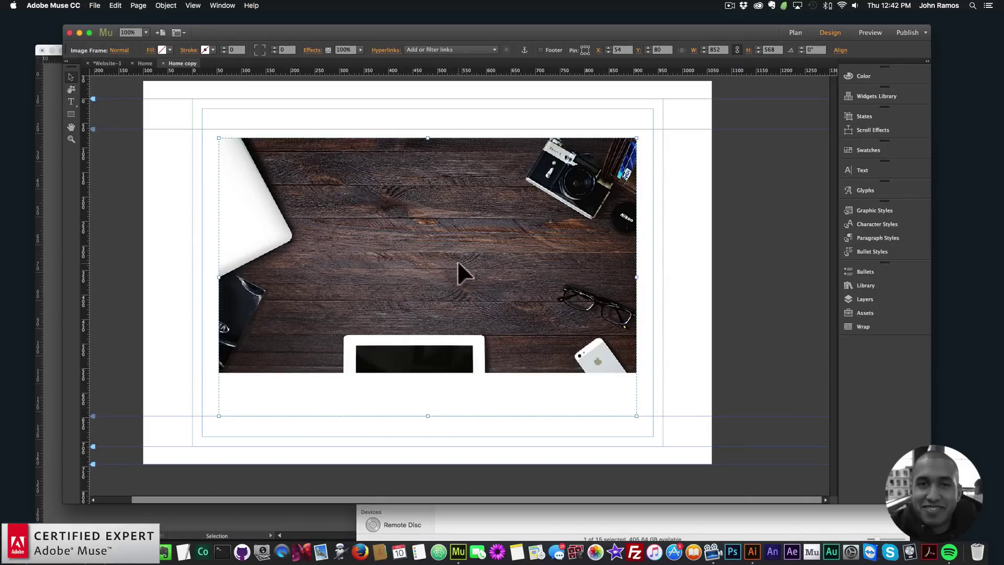
# - Compare the Home page with its duplicate by opening each one from the site plan
pyautogui.click(795, 33)
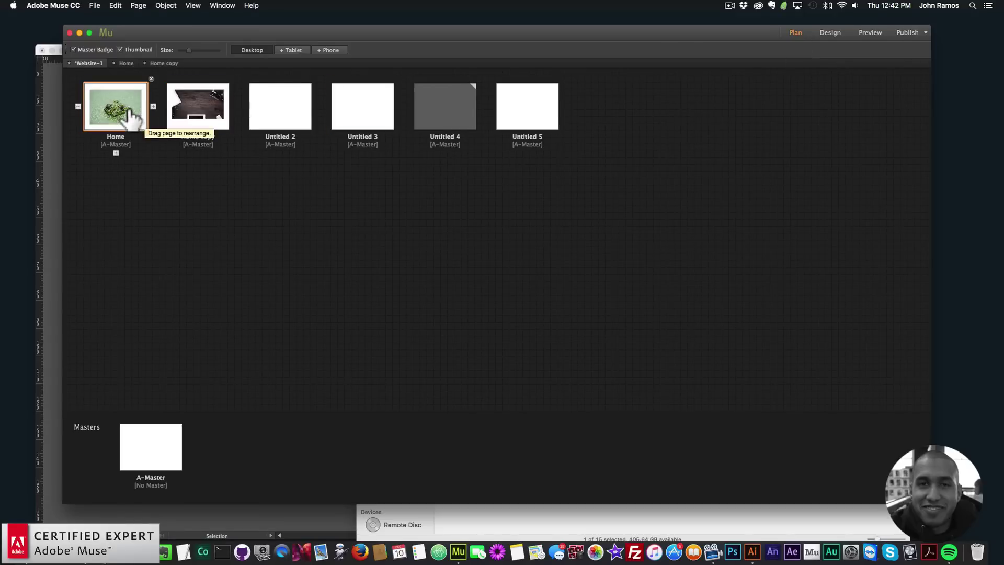
pyautogui.doubleClick(134, 125)
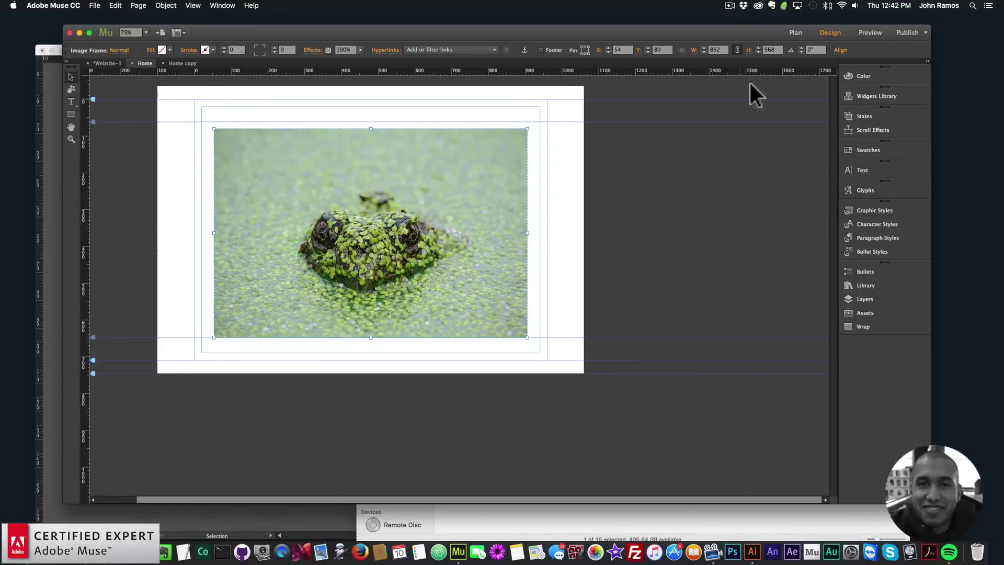
pyautogui.click(791, 34)
pyautogui.doubleClick(221, 115)
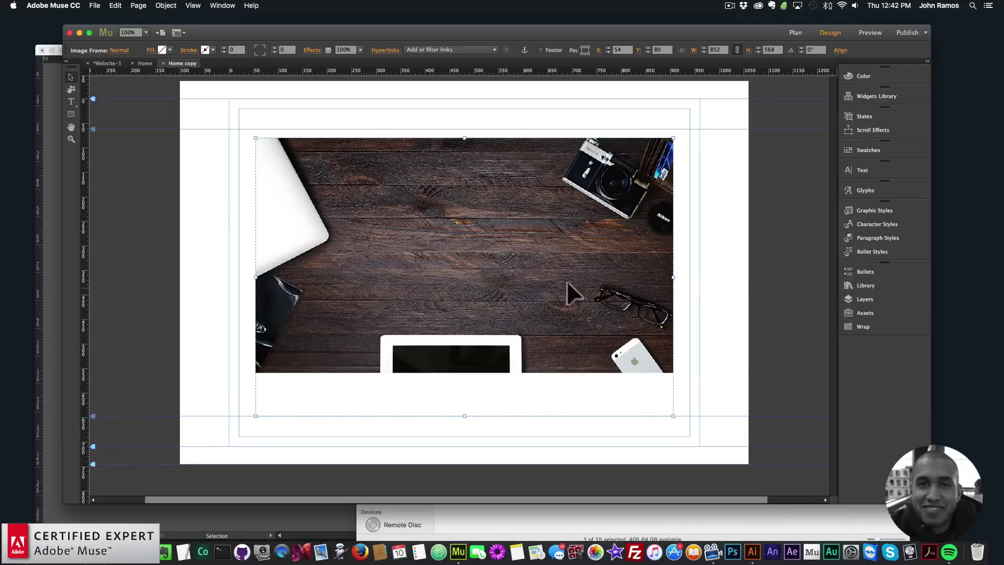
# - Relink the muse-for-you-image-1.jpeg asset on the Home copy page to muse-for-you-logo-blog.png
pyautogui.click(879, 313)
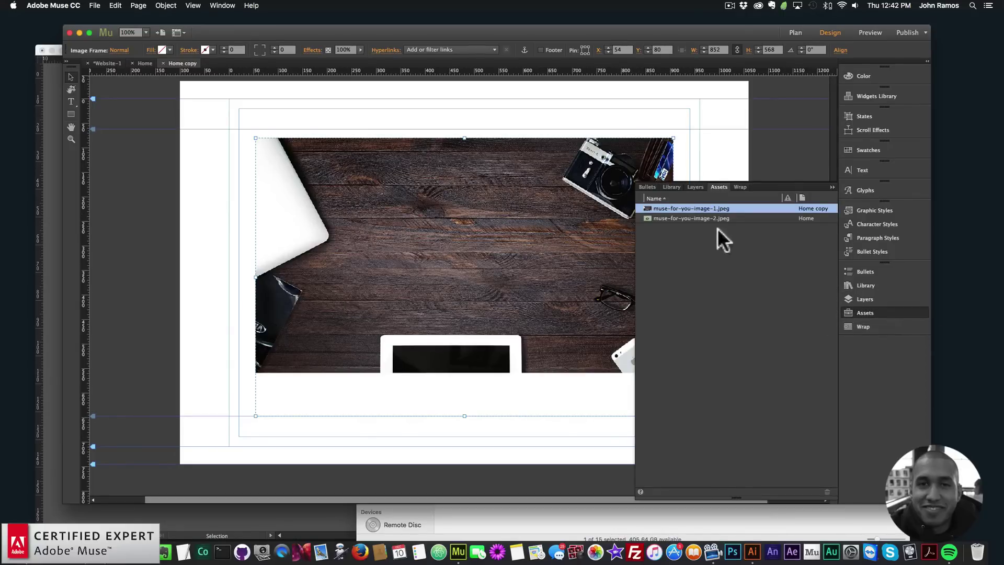
pyautogui.rightClick(681, 208)
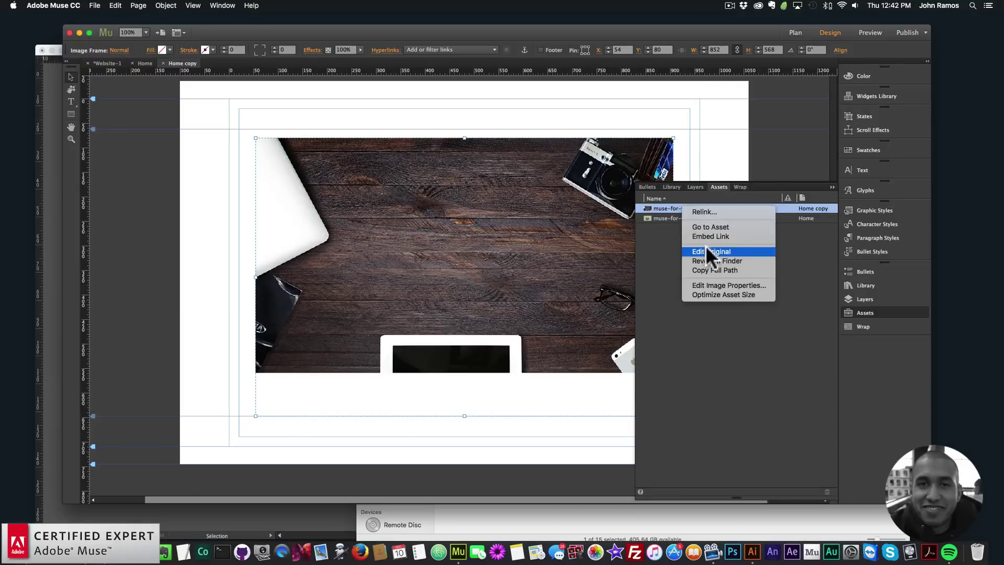
pyautogui.click(702, 211)
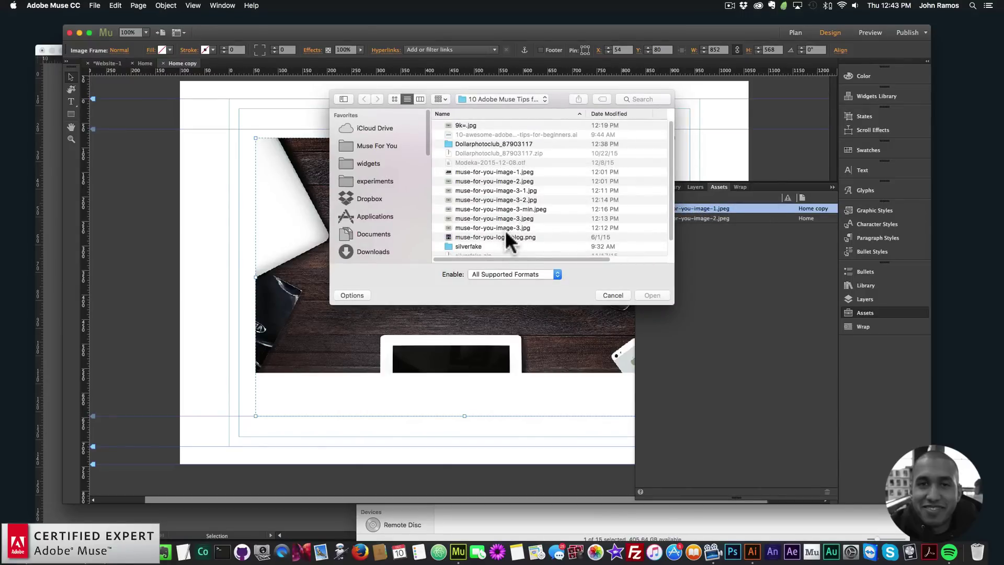
pyautogui.doubleClick(498, 237)
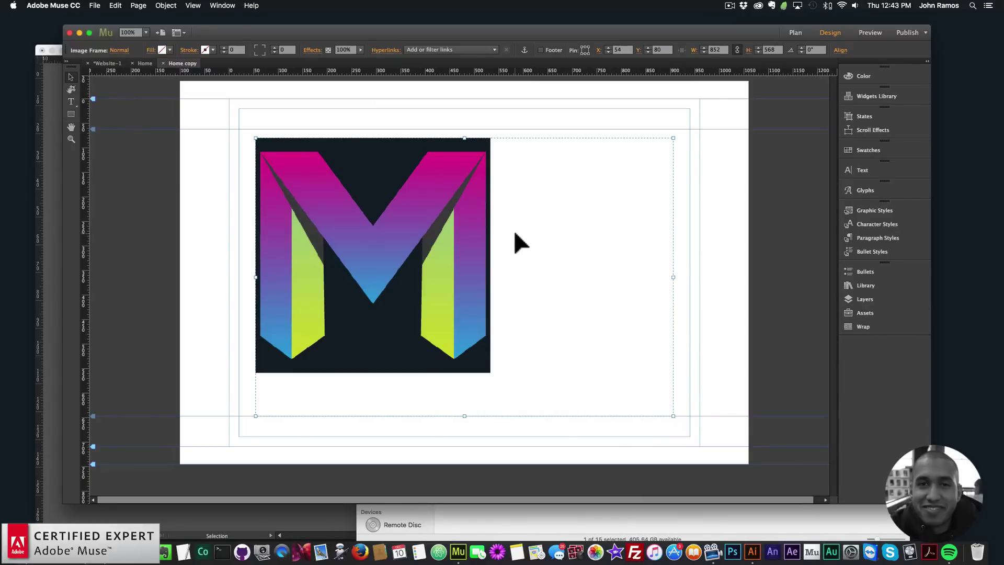
# - Replace the logo image on the Home copy page with muse-for-you-image-1.jpeg
pyautogui.rightClick(513, 231)
pyautogui.click(552, 390)
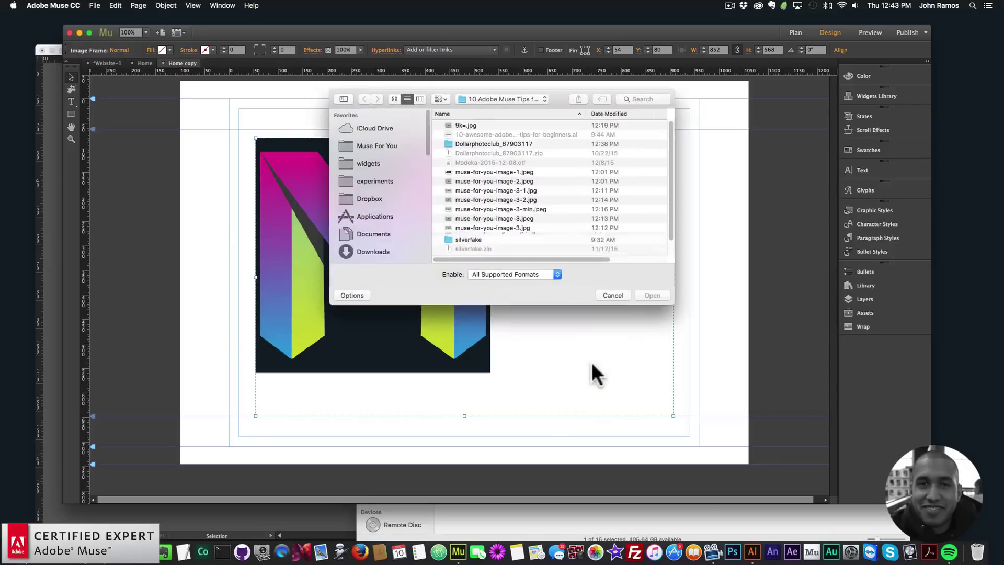
pyautogui.doubleClick(505, 172)
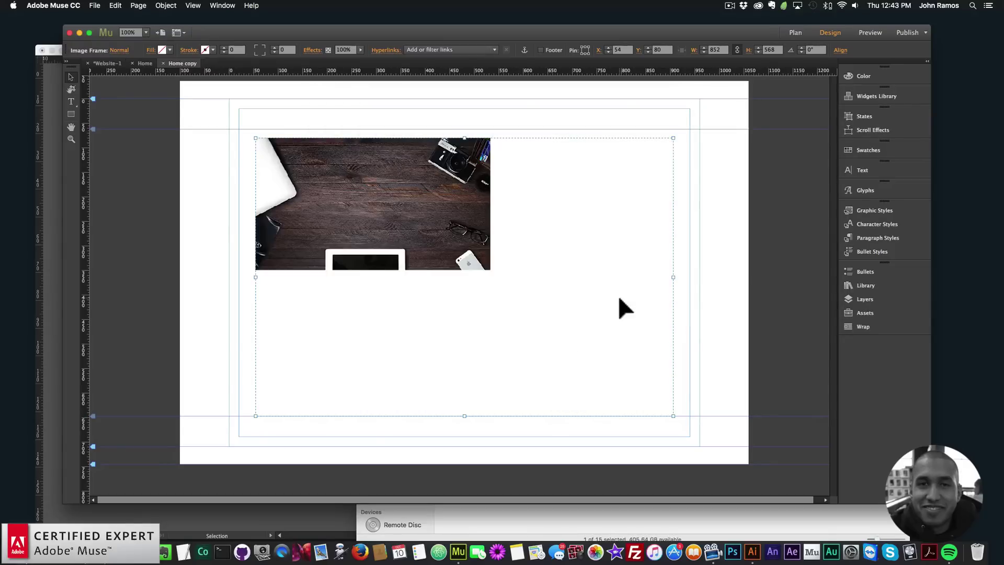
# - Review the site's linked image assets and reopen the original Home page from the site plan
pyautogui.click(866, 312)
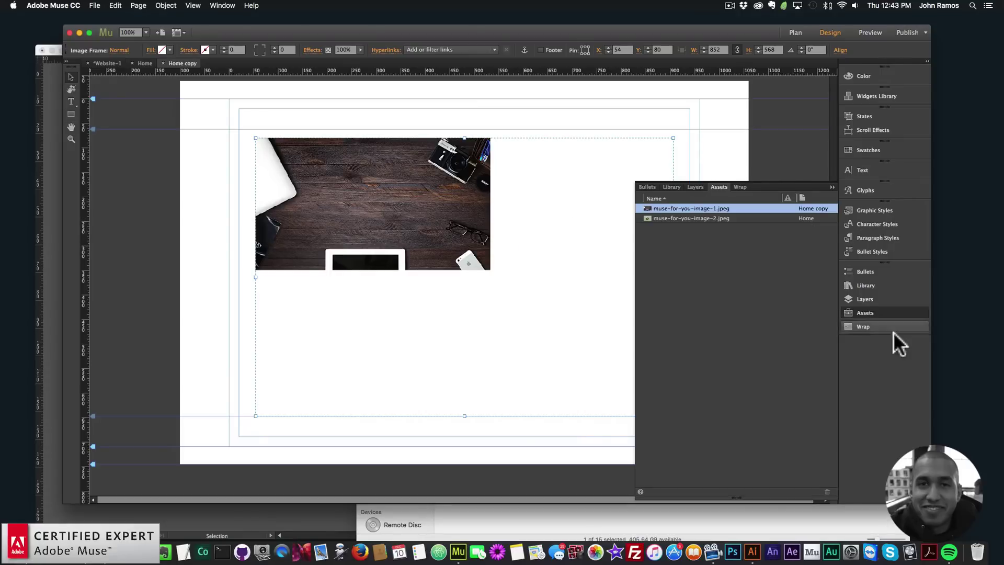
pyautogui.click(883, 310)
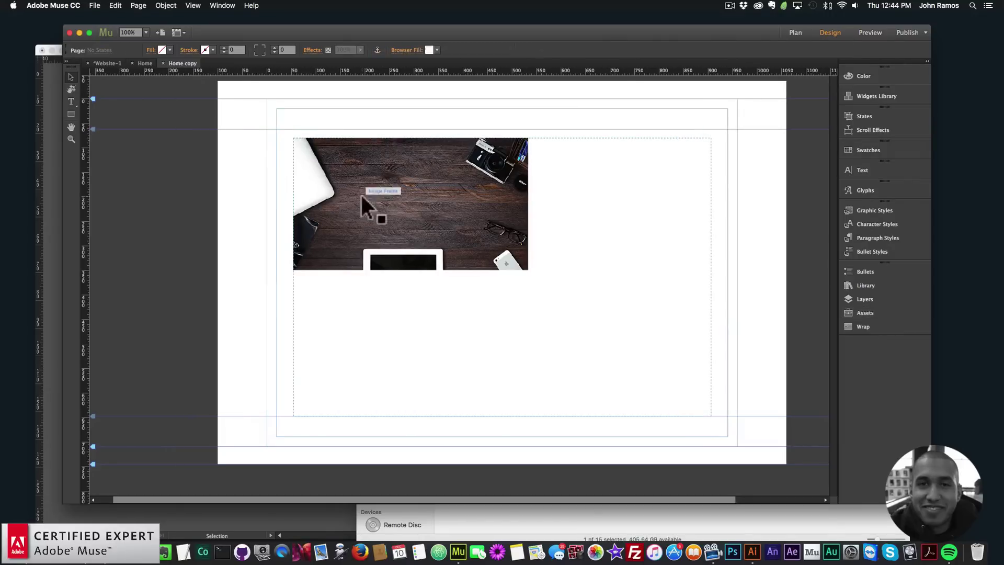
pyautogui.click(782, 31)
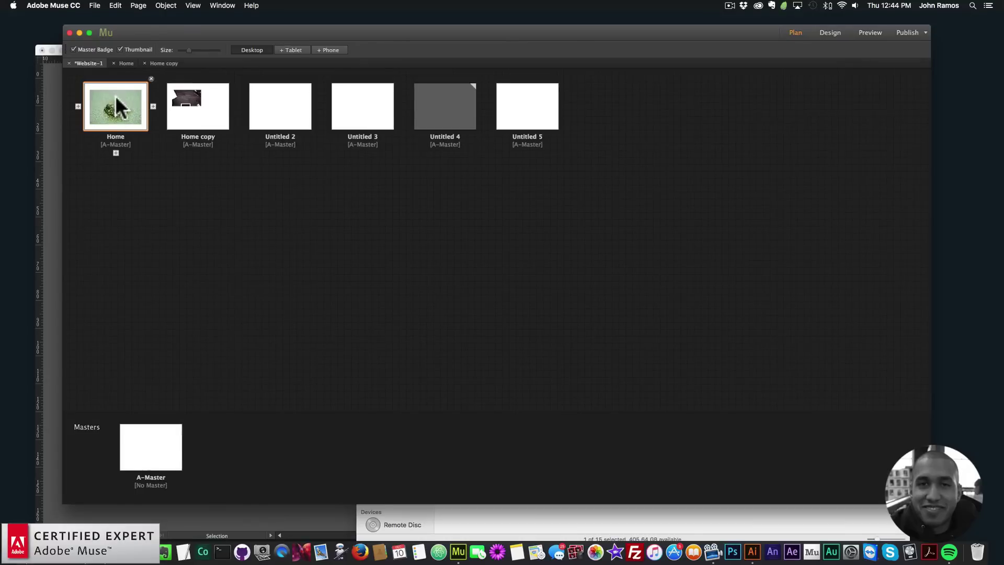
pyautogui.doubleClick(115, 101)
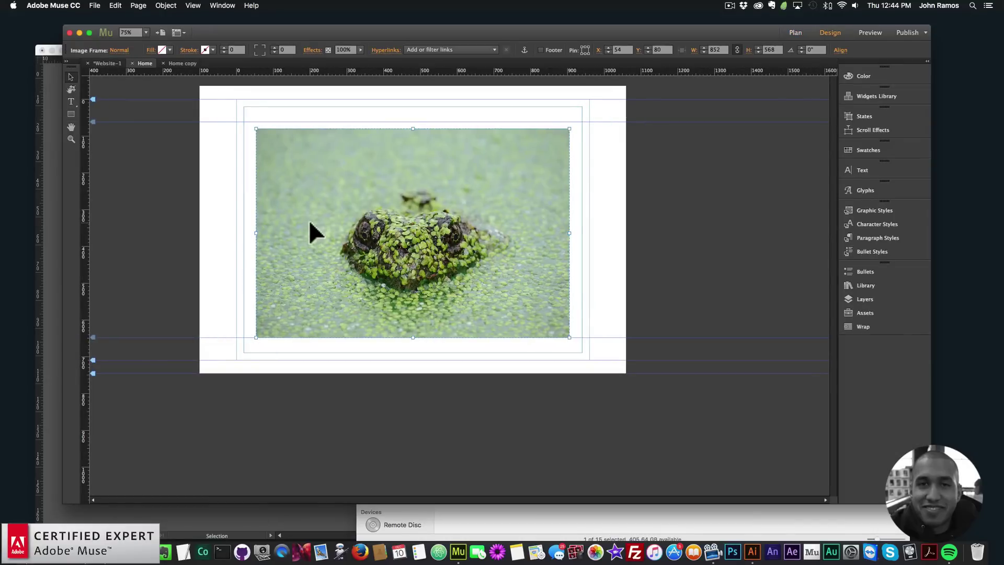